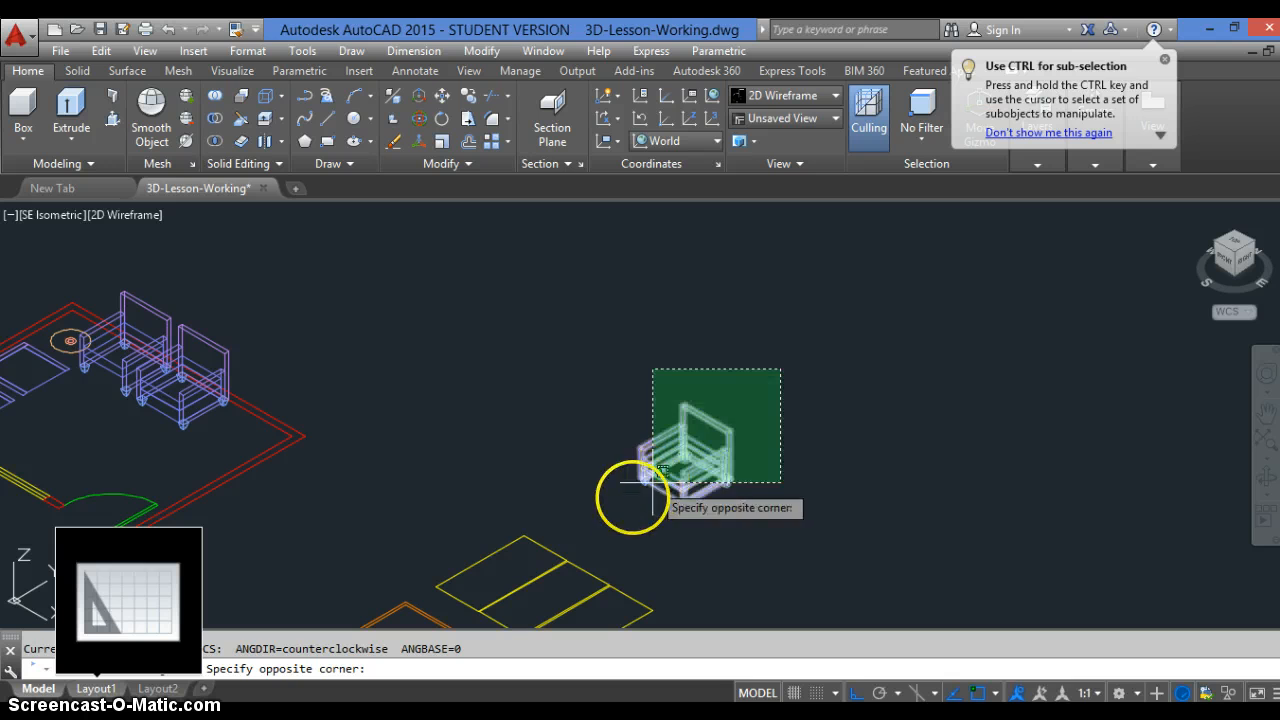
Try to rotate the separate chair outside the room, and undo the rotation.
click(622, 513)
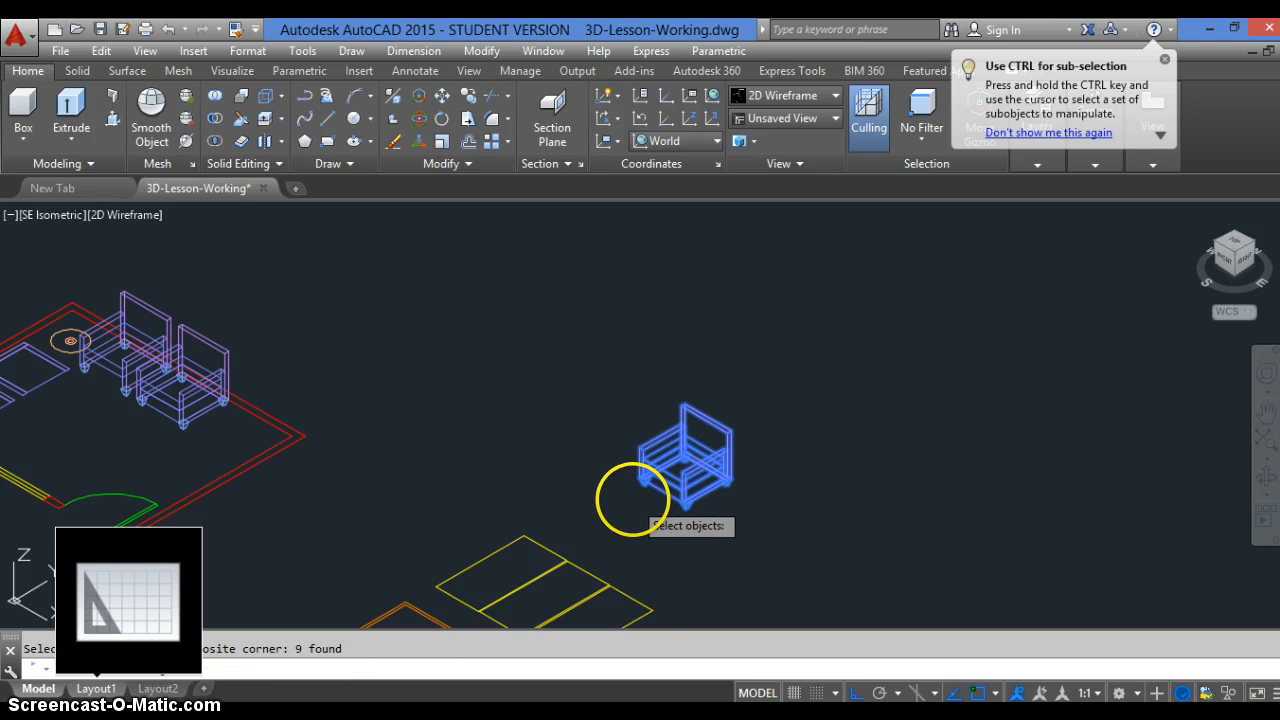
key(Return)
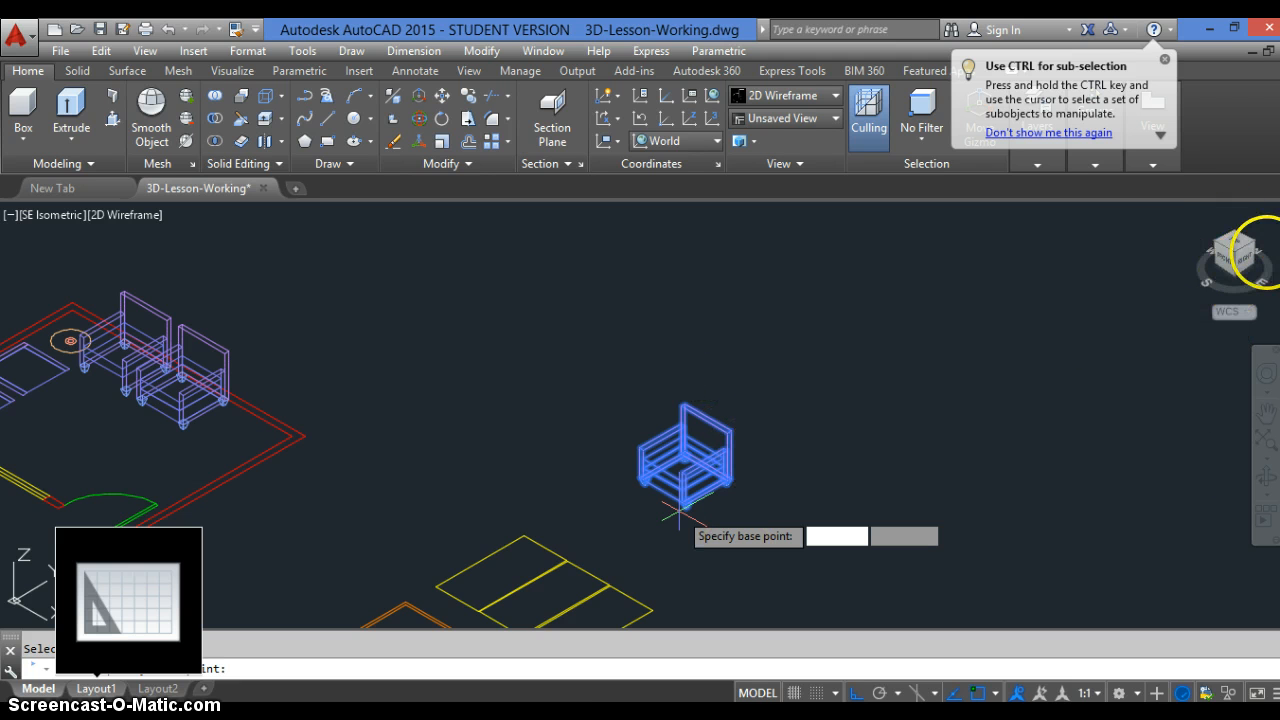
scroll(1262, 265, up, 2)
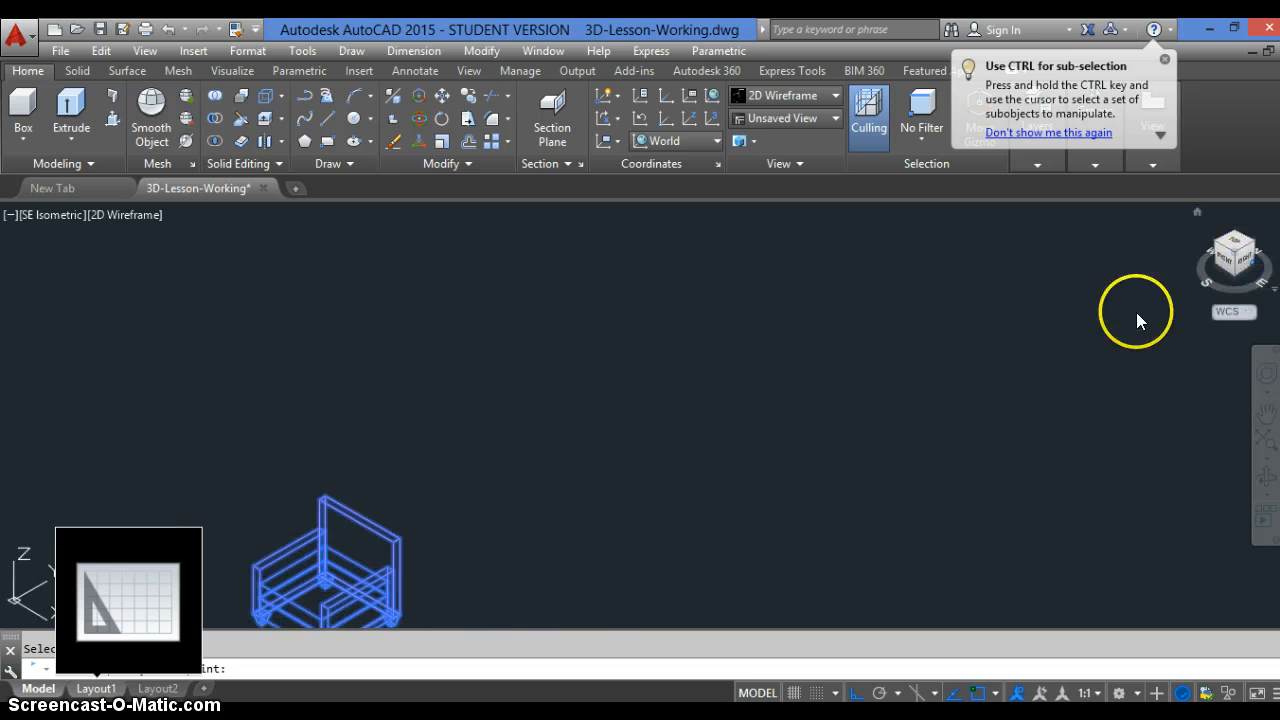
scroll(1105, 315, down, 4)
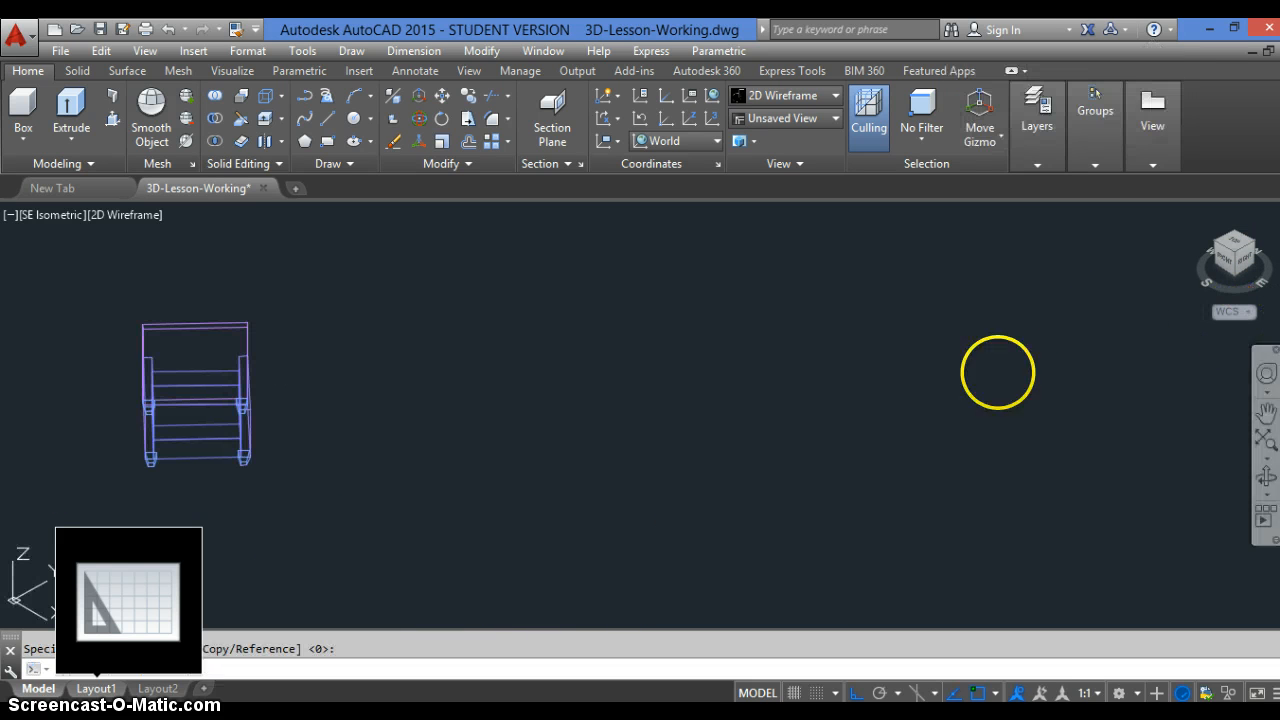
scroll(1045, 322, down, 4)
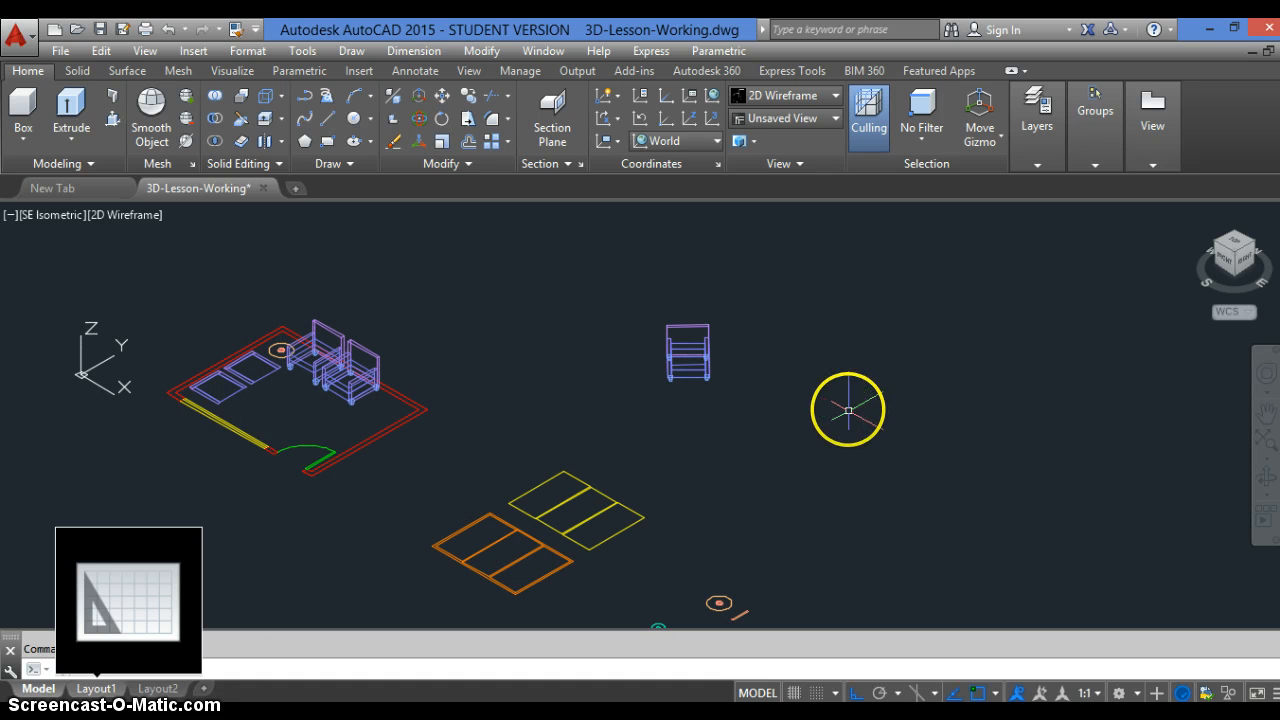
key(Return)
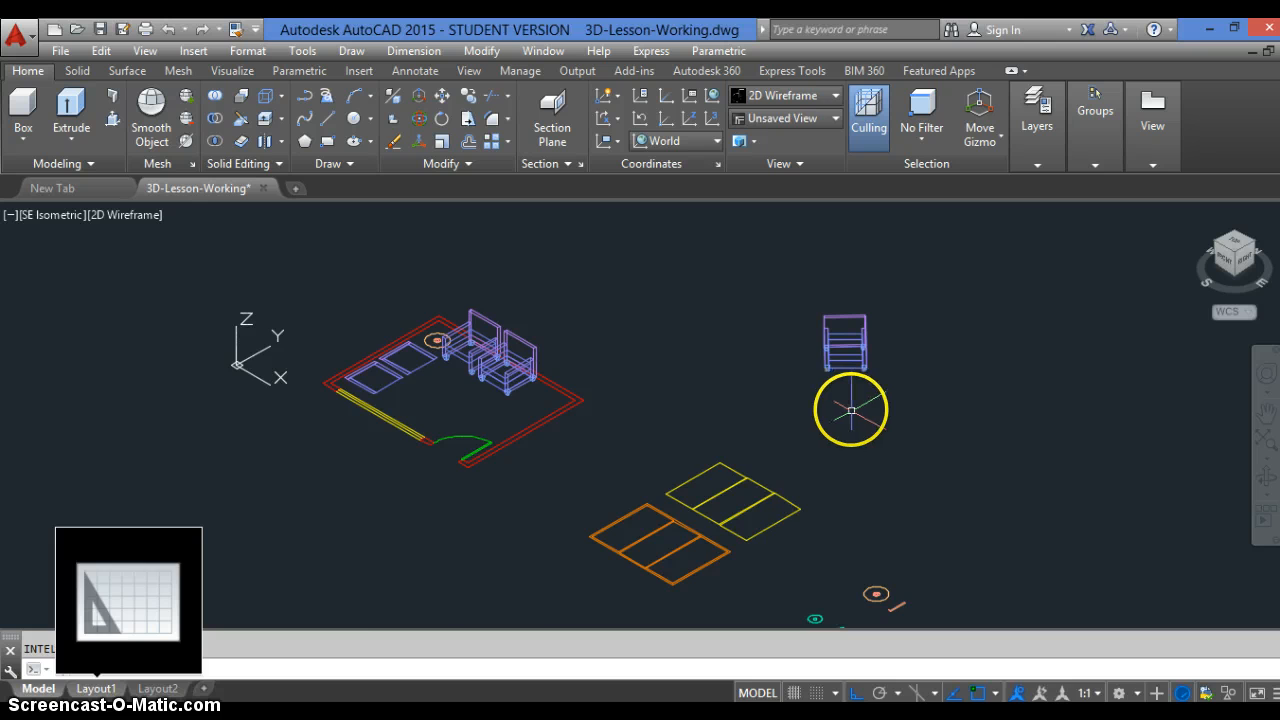
key(ctrl+z)
key(ctrl+z)
Rotate the whole separate chair 90 degrees about the bottom of its front leg, with its back towards the room.
text(ro)
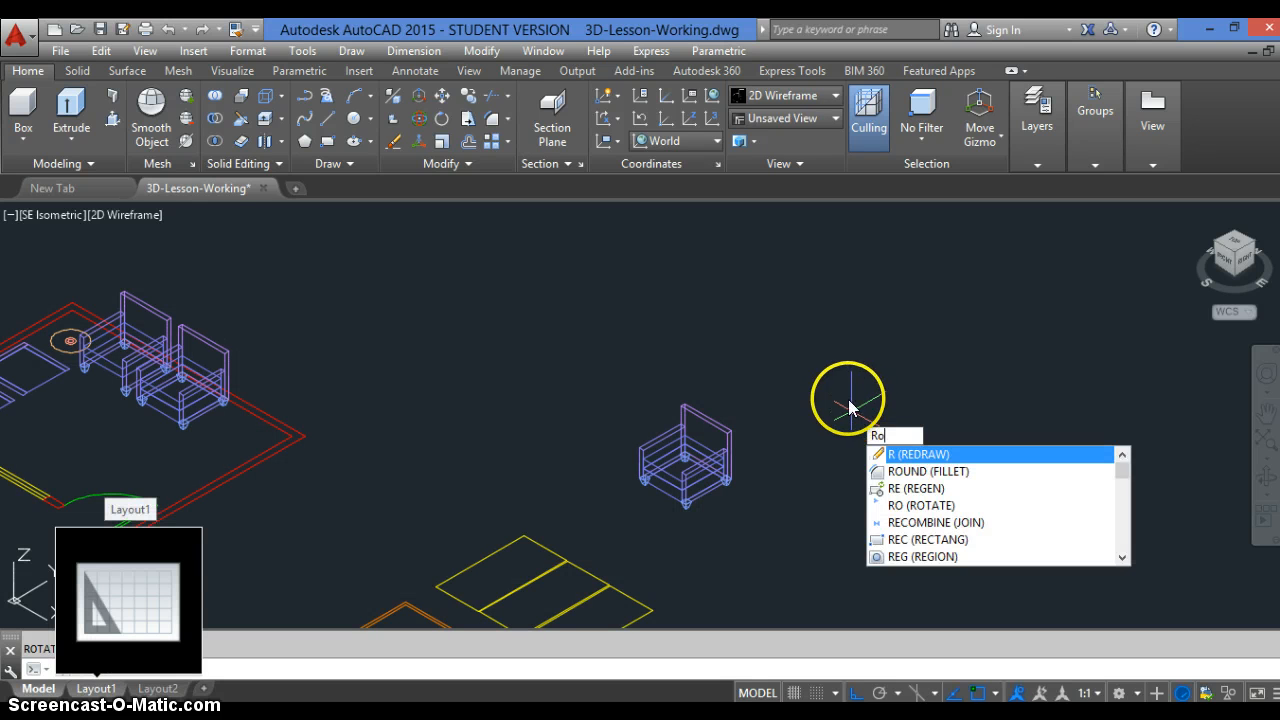
key(Return)
click(798, 370)
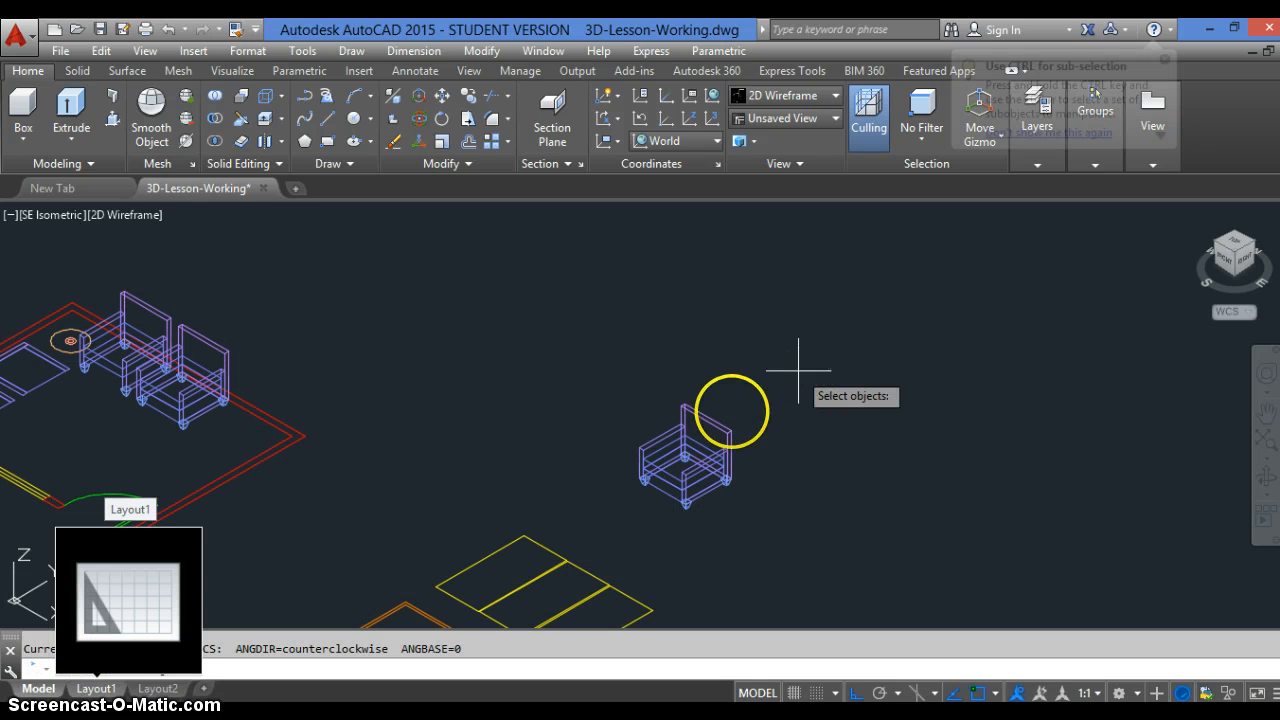
click(612, 522)
key(Return)
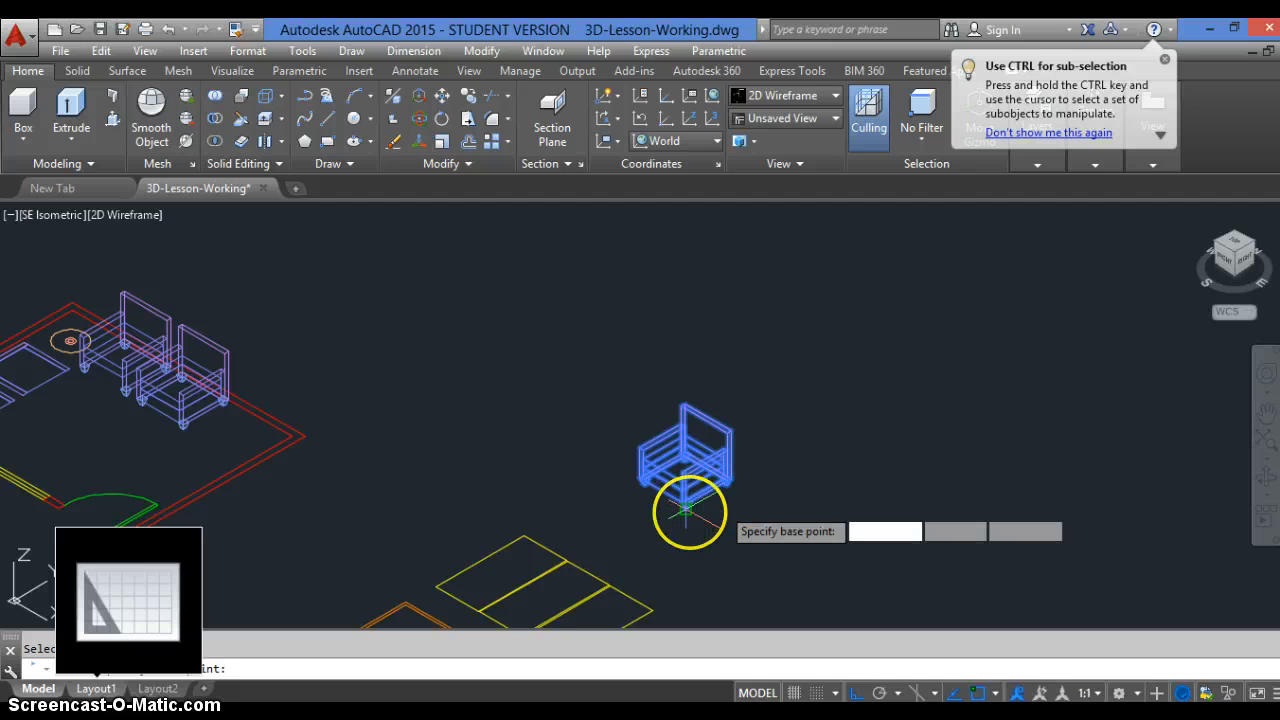
click(721, 515)
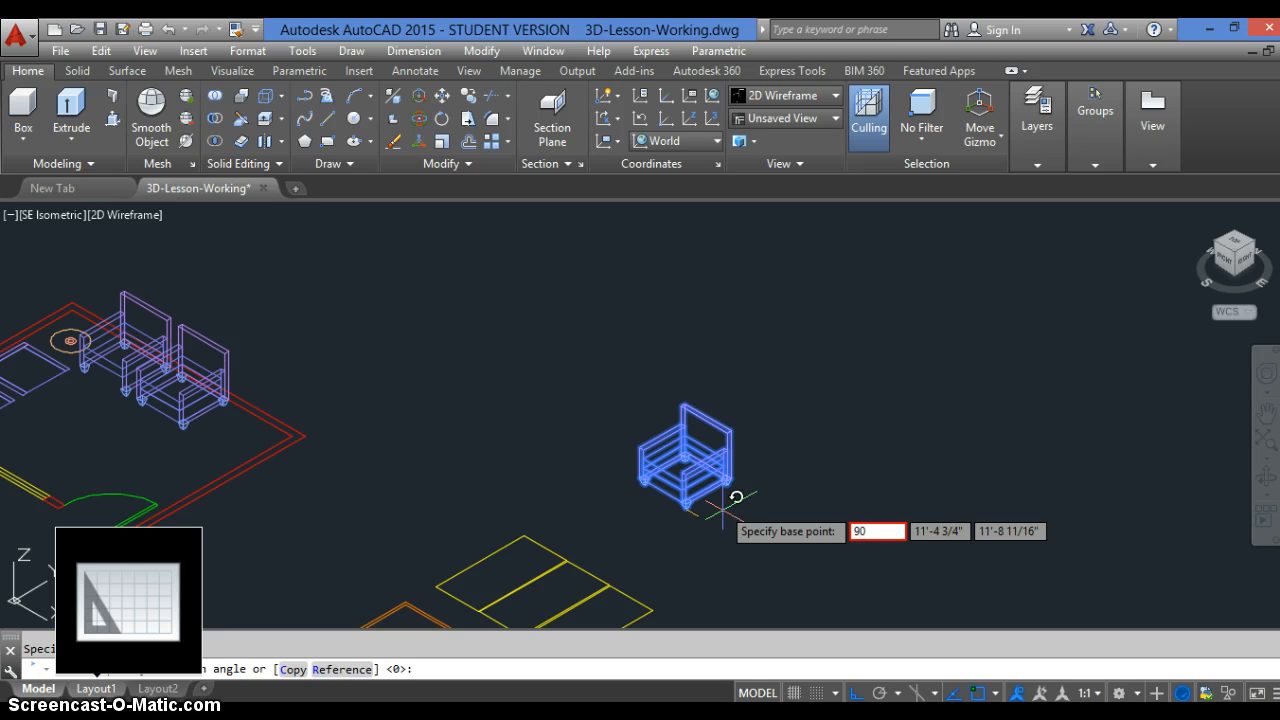
click(703, 514)
key(BackSpace)
key(BackSpace)
click(689, 512)
click(718, 520)
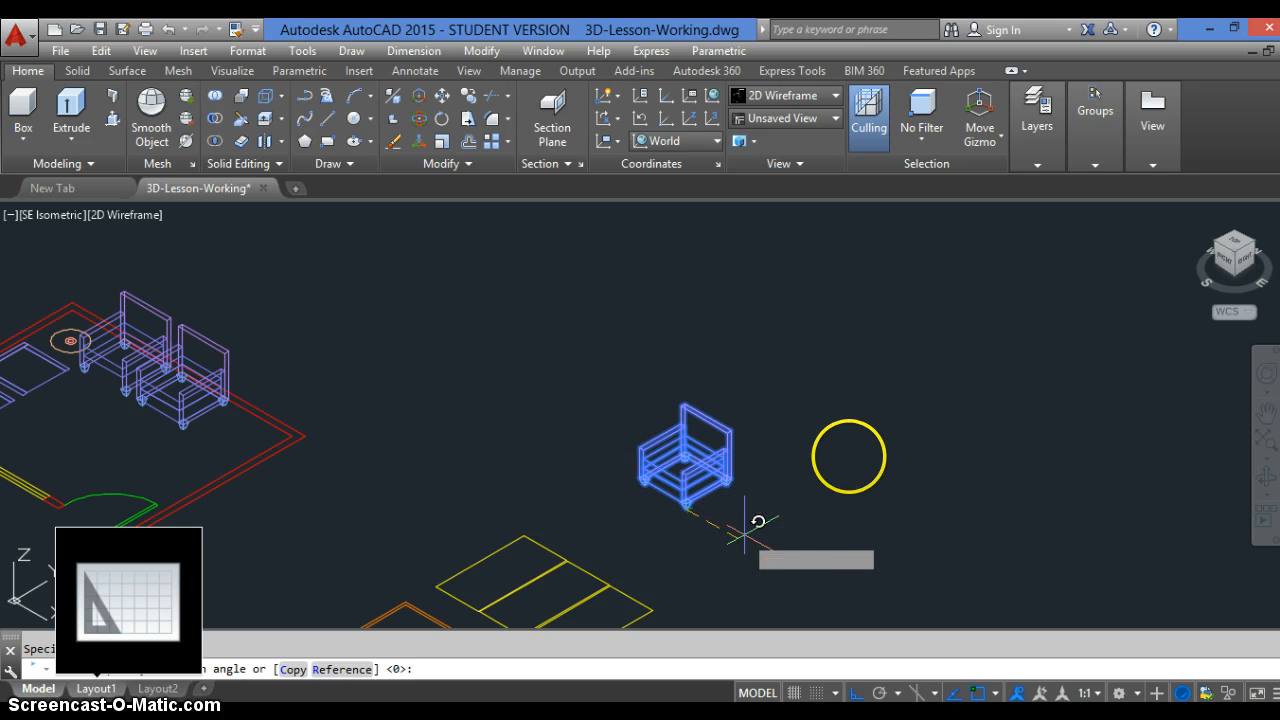
key(Return)
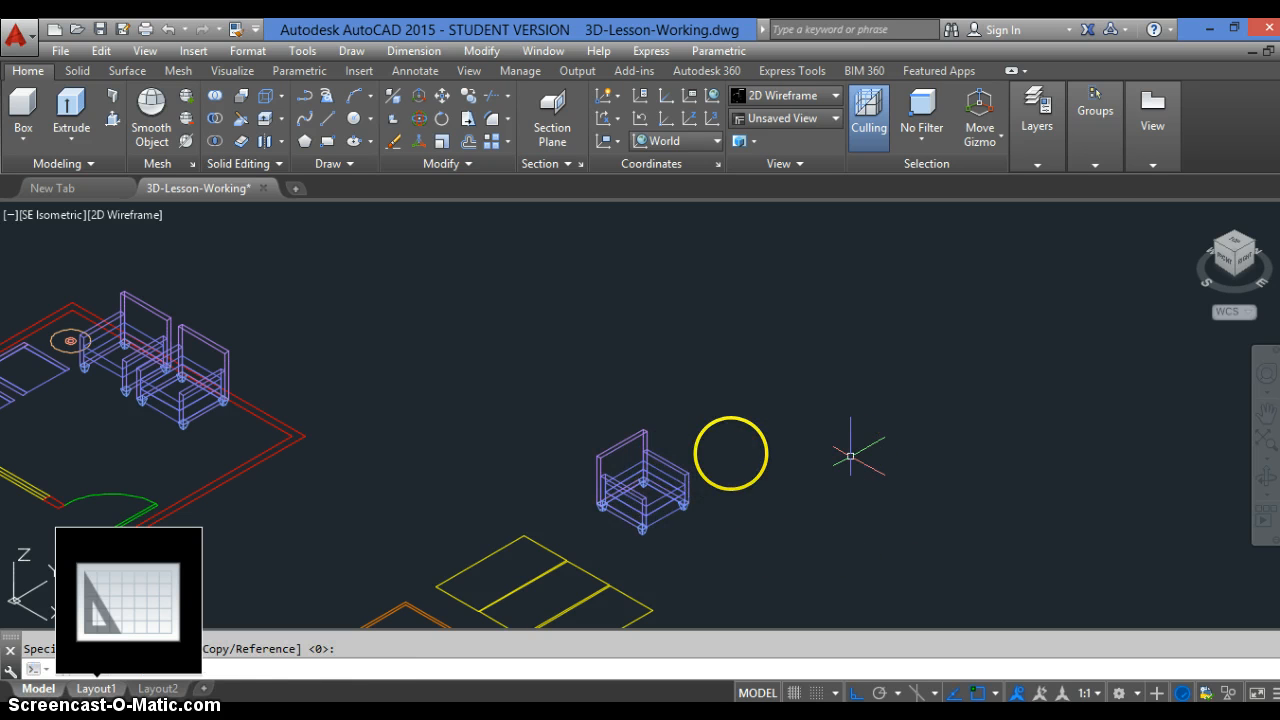
Move the rotated chair by the bottom of its front leg onto the front corner of the empty chair outline nearest the round table.
scroll(663, 463, down, 4)
scroll(659, 463, up, 4)
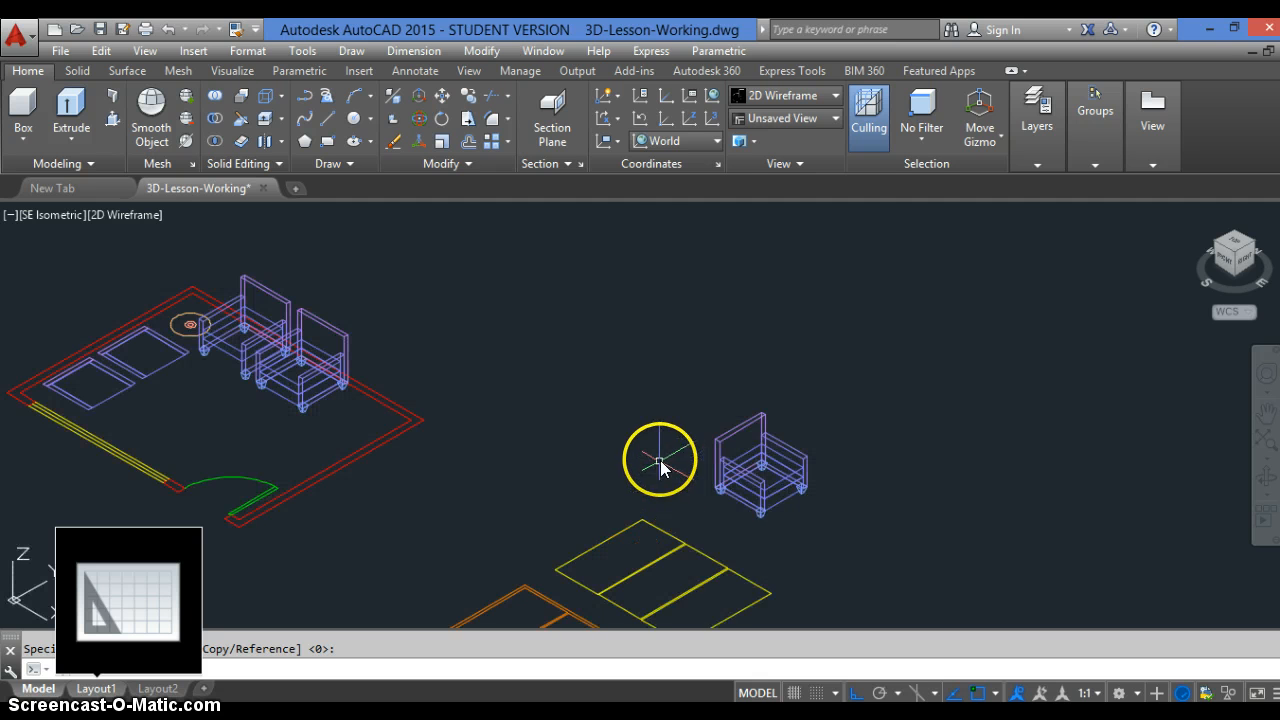
key(Return)
click(829, 390)
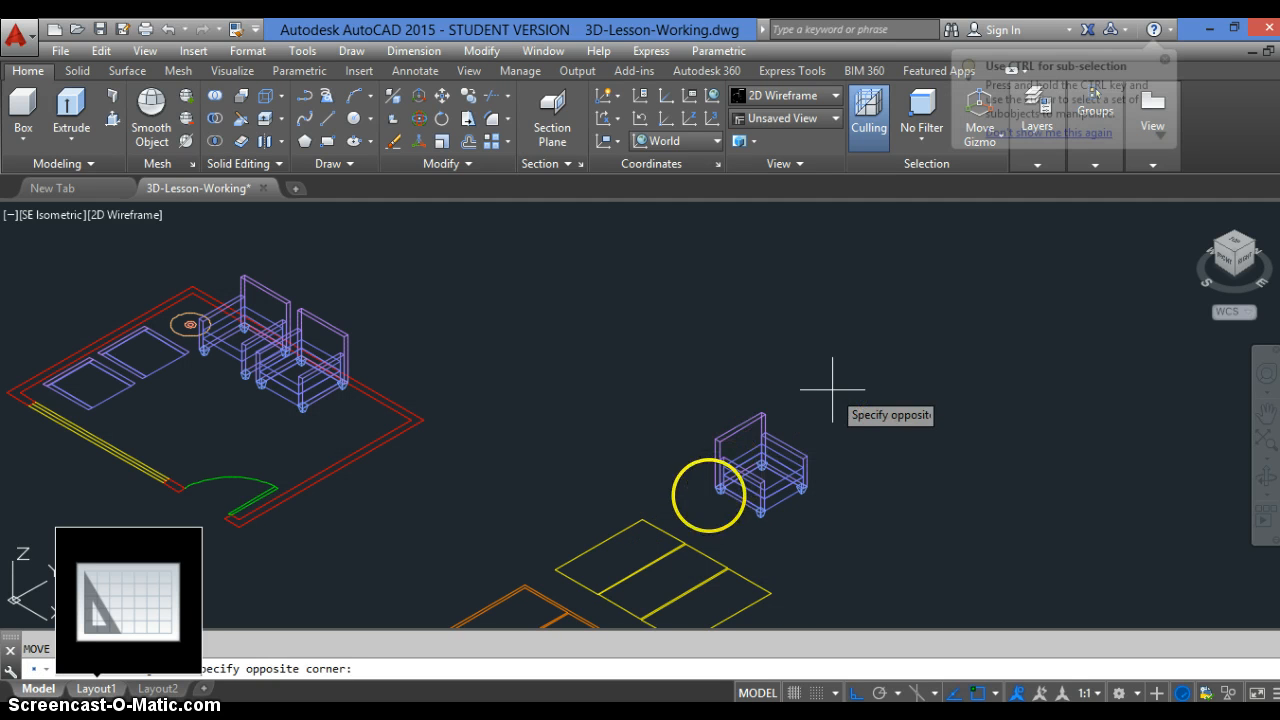
click(705, 503)
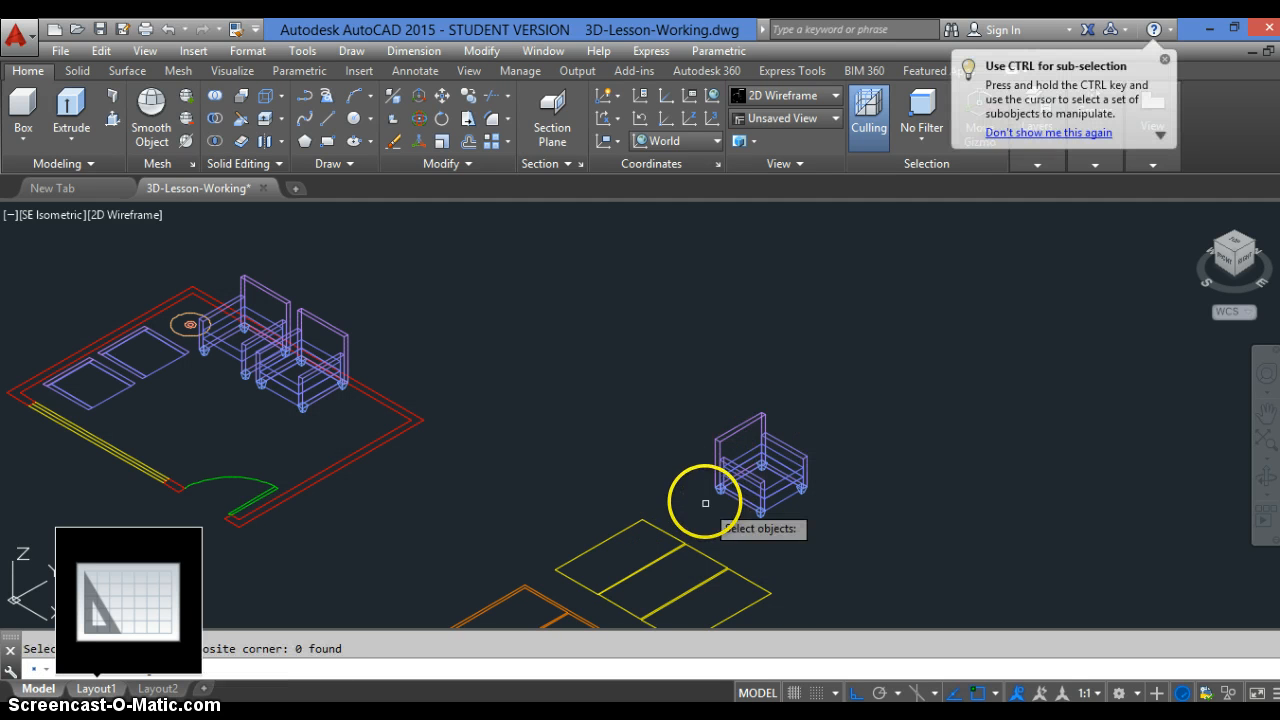
click(838, 384)
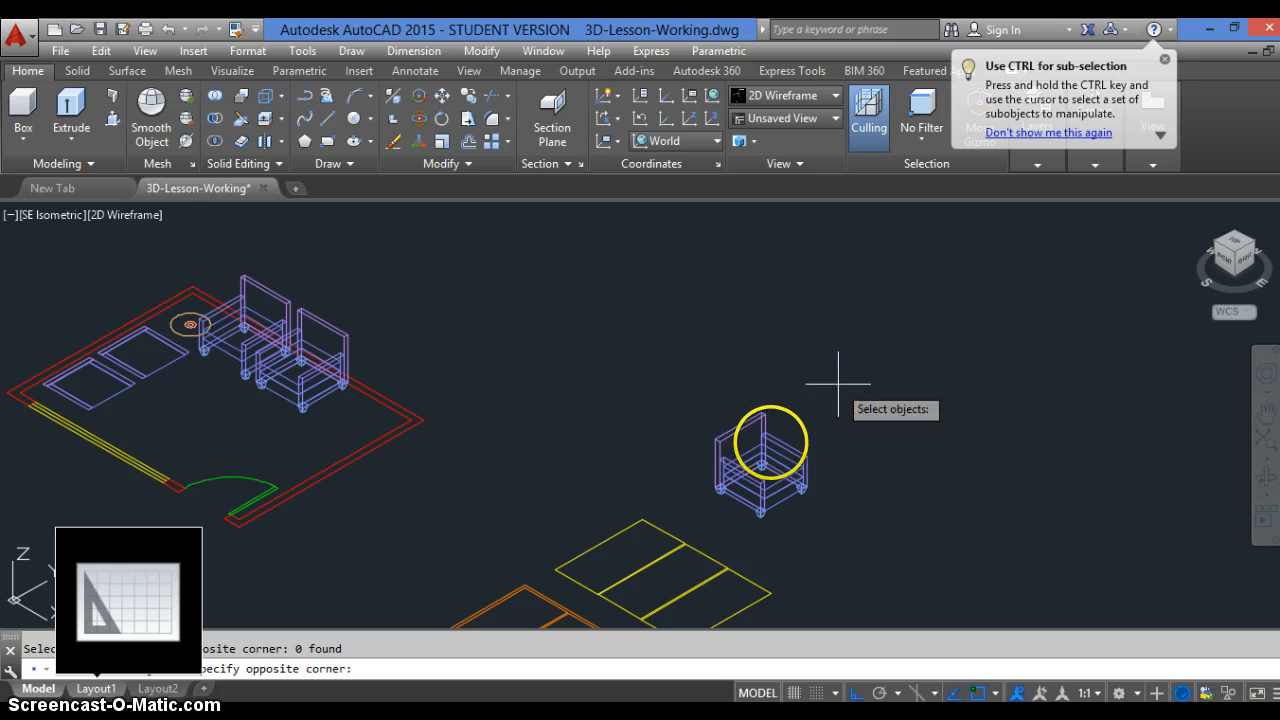
click(714, 519)
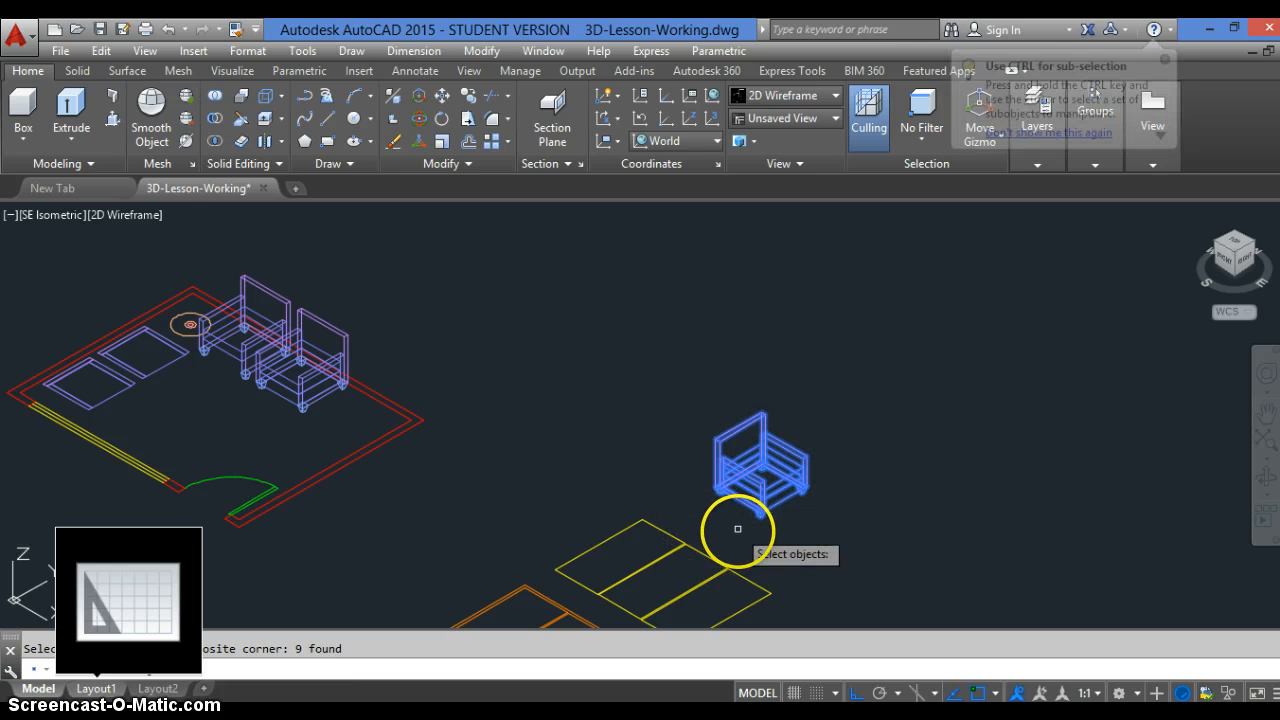
key(Return)
scroll(750, 525, up, 3)
scroll(808, 500, up, 2)
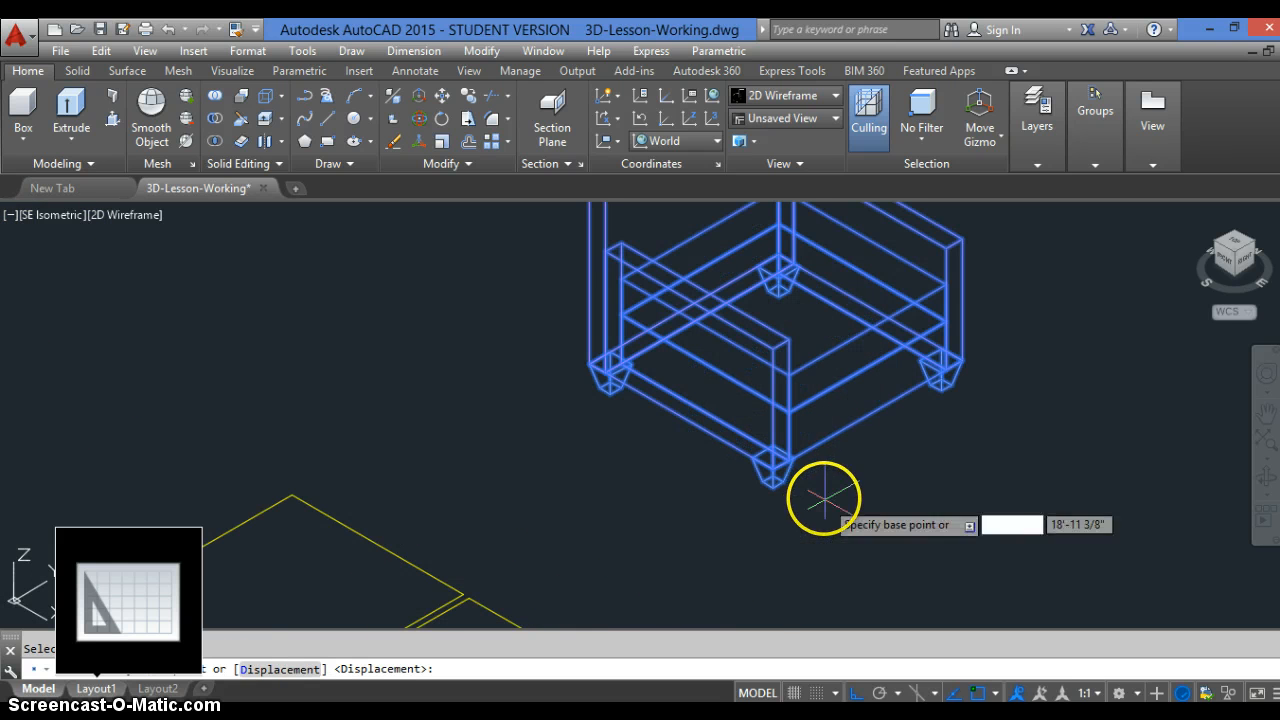
scroll(778, 485, up, 2)
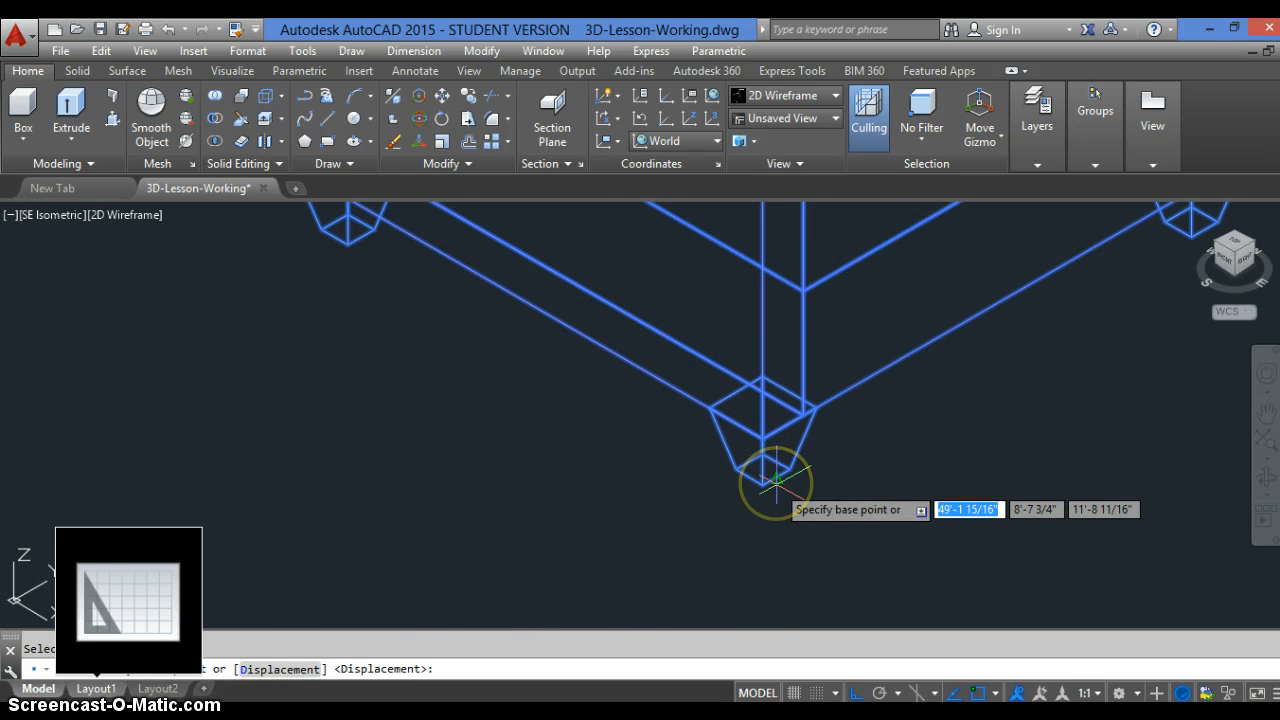
click(768, 480)
scroll(878, 477, down, 10)
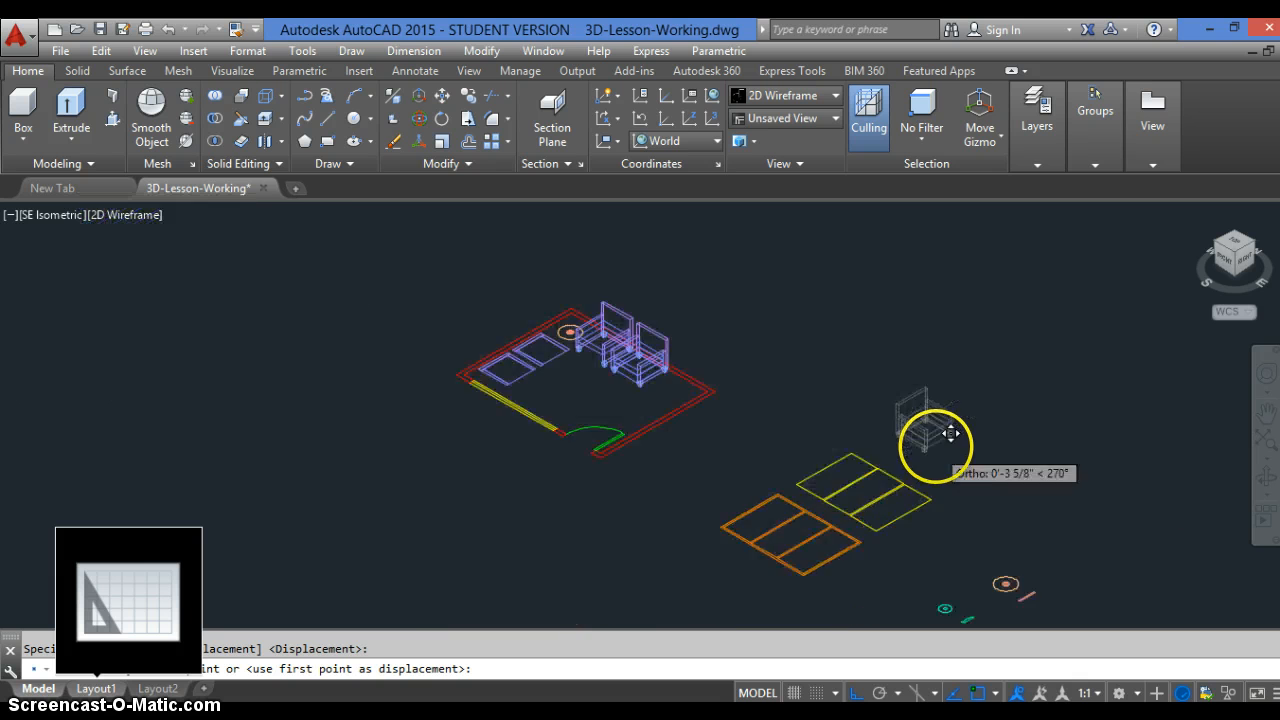
scroll(680, 390, up, 8)
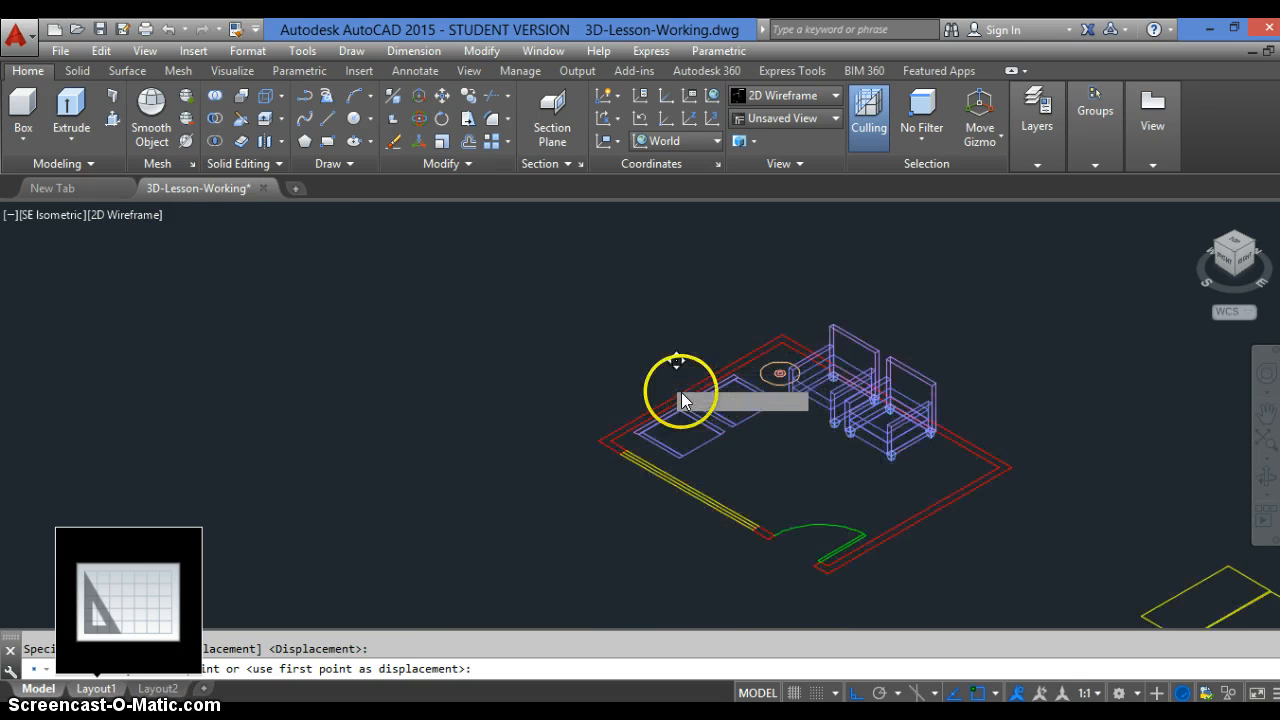
scroll(540, 385, down, 5)
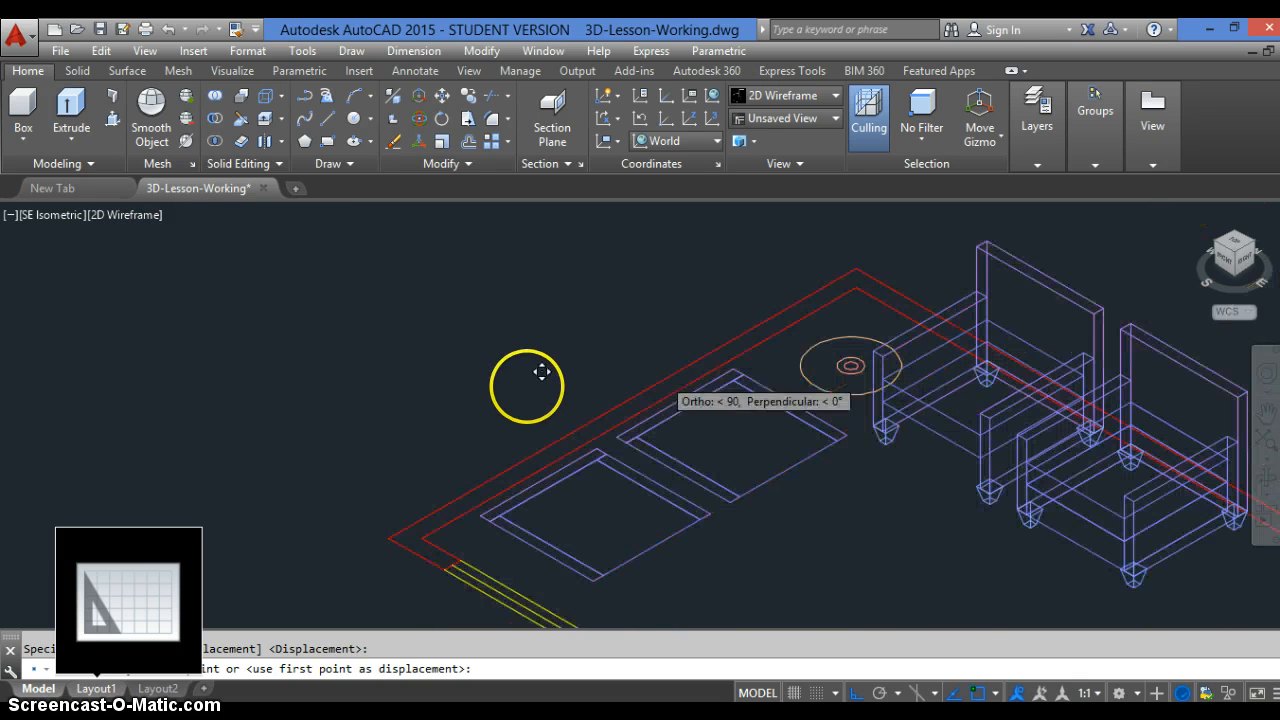
scroll(833, 543, up, 2)
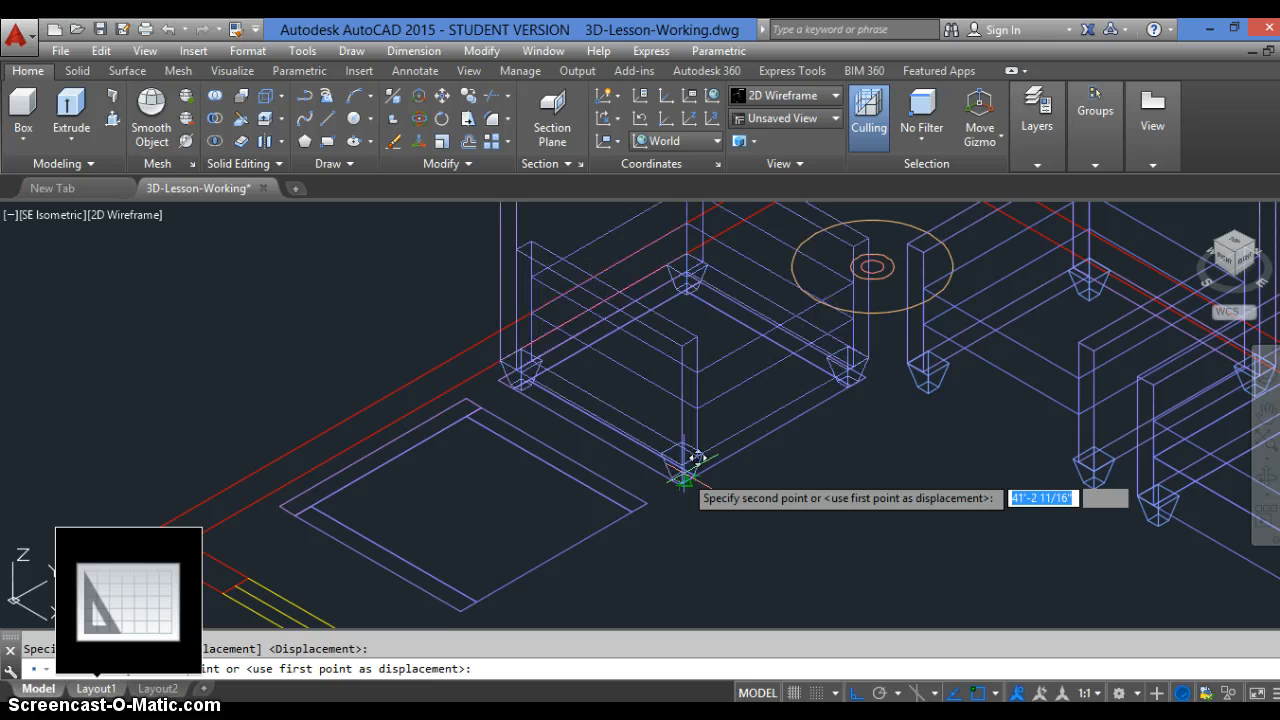
scroll(699, 478, up, 2)
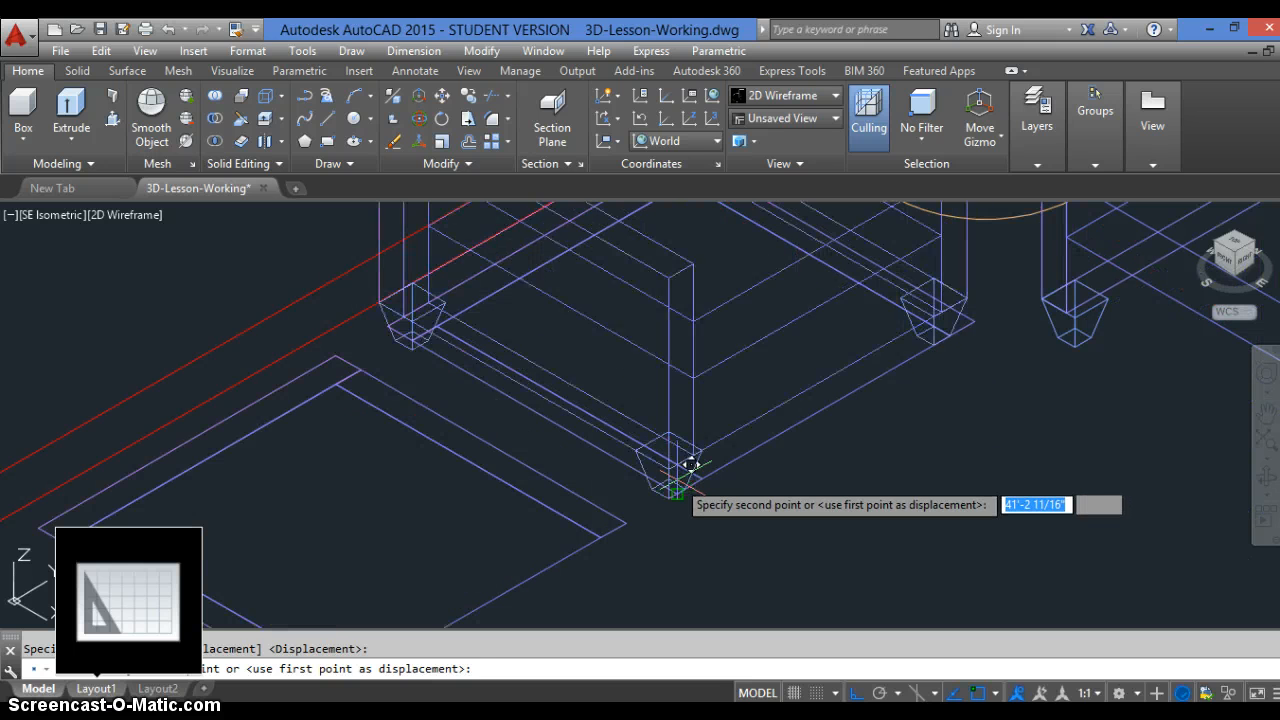
click(697, 486)
Start copying the rotated chair beside the round table, selecting its back, the arm nearest the table and the seat cushion.
scroll(697, 486, down, 2)
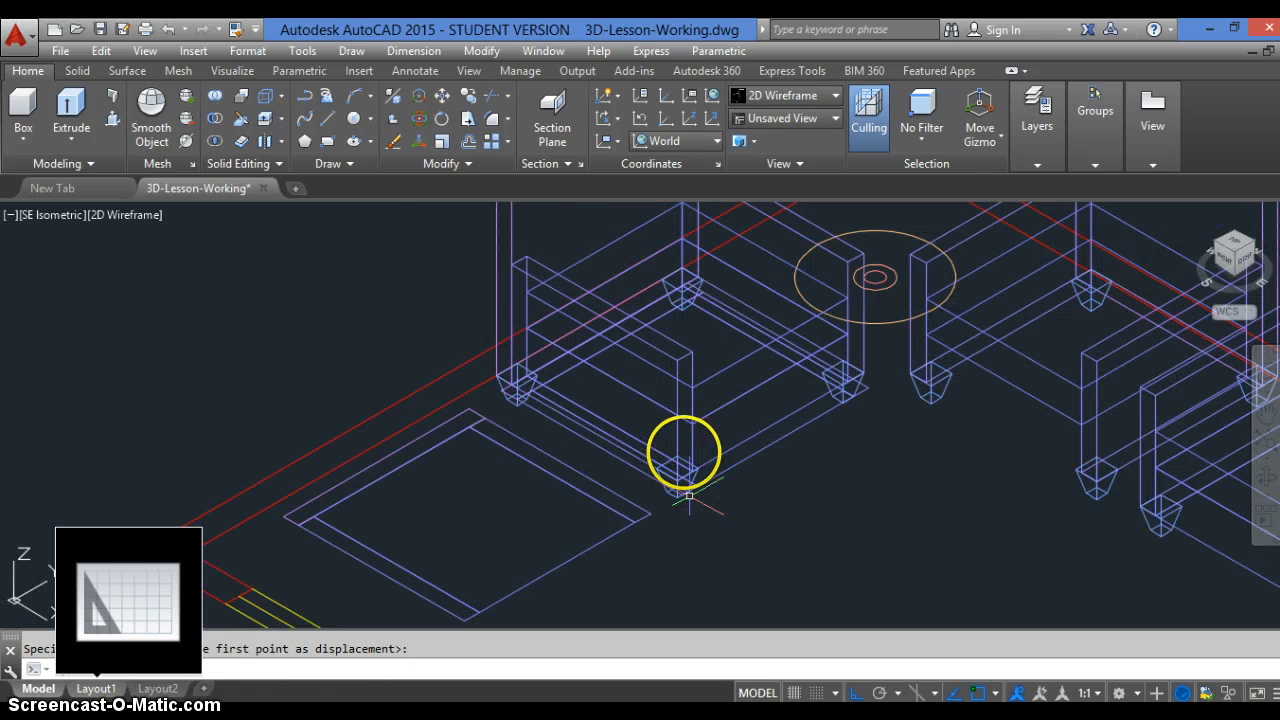
scroll(682, 455, down, 2)
text(co)
key(Return)
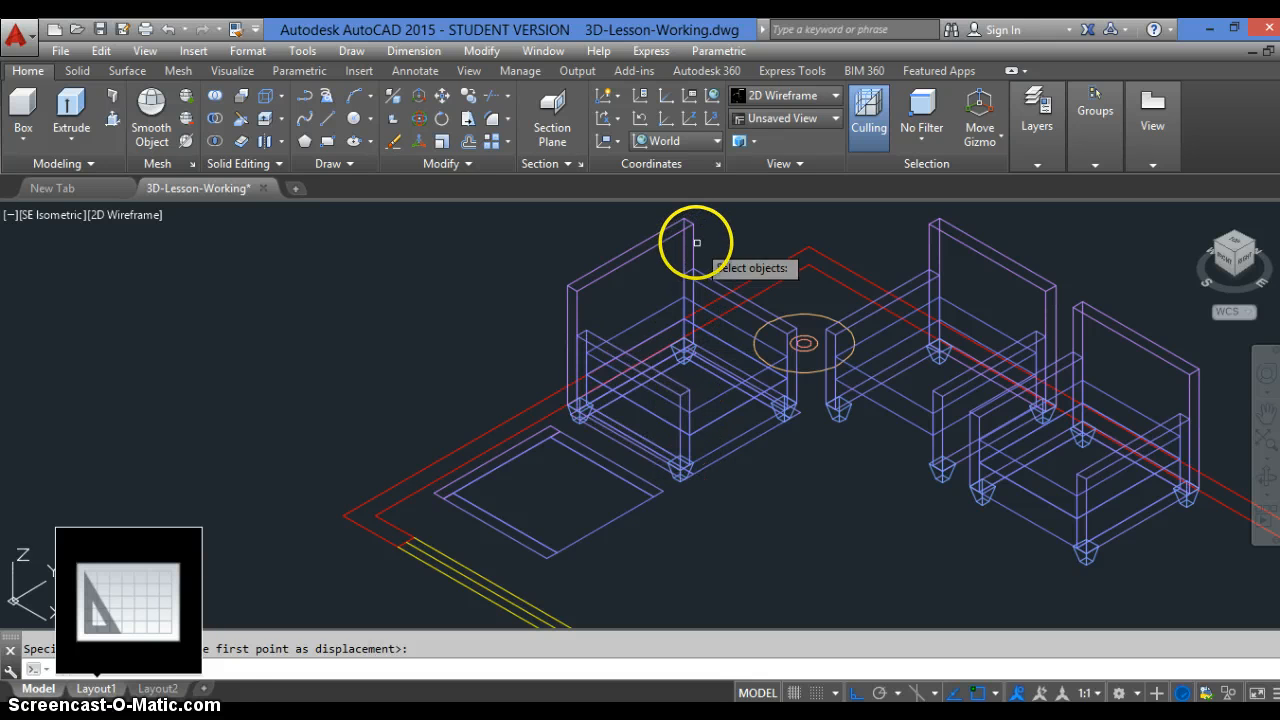
click(712, 230)
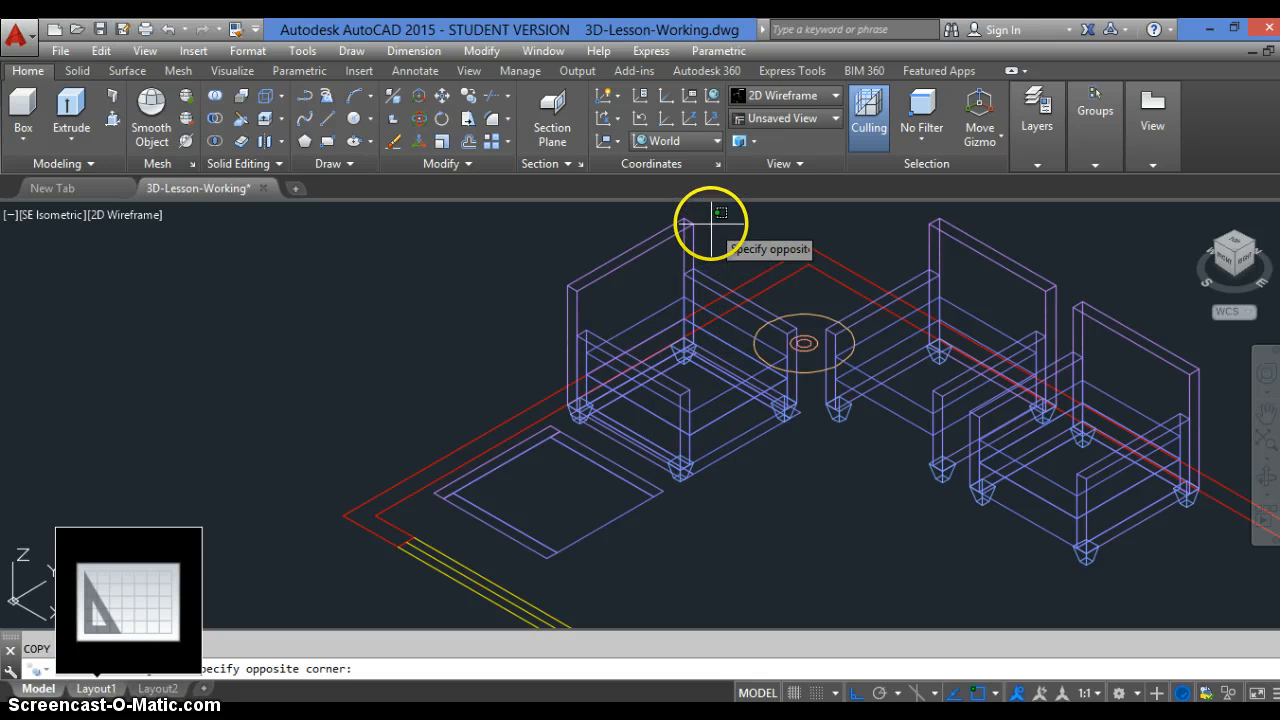
click(658, 271)
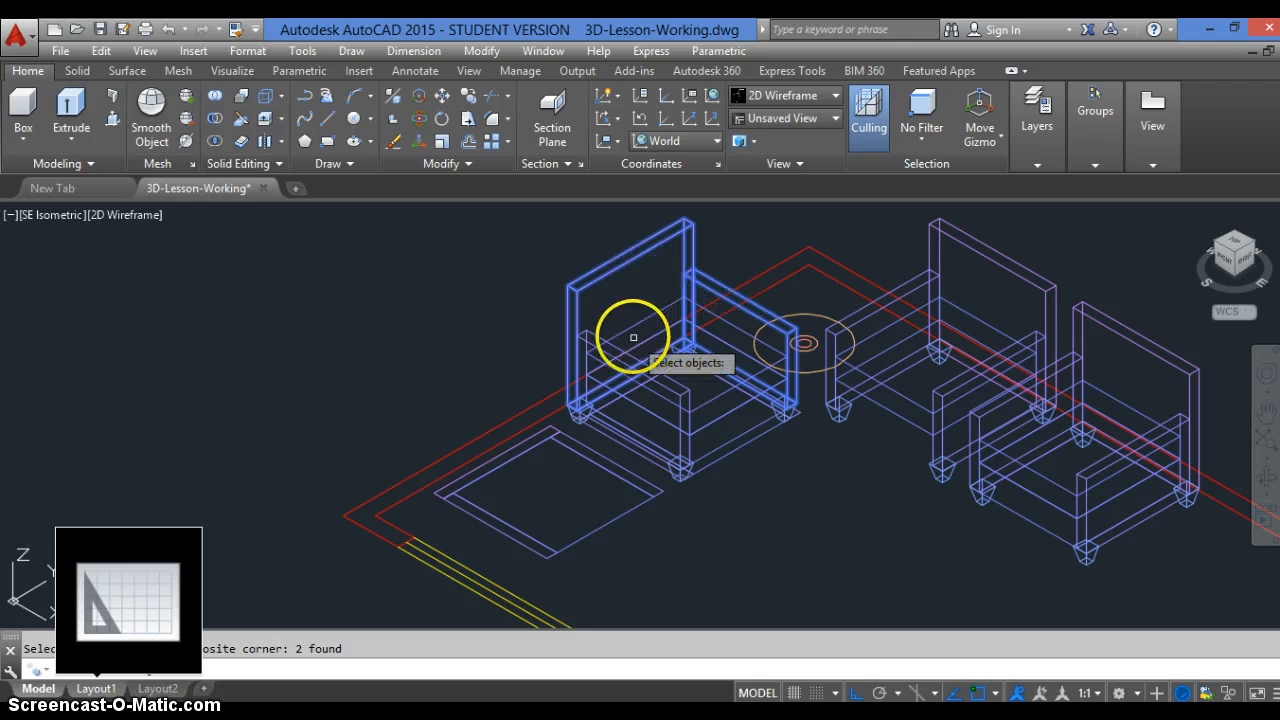
click(606, 320)
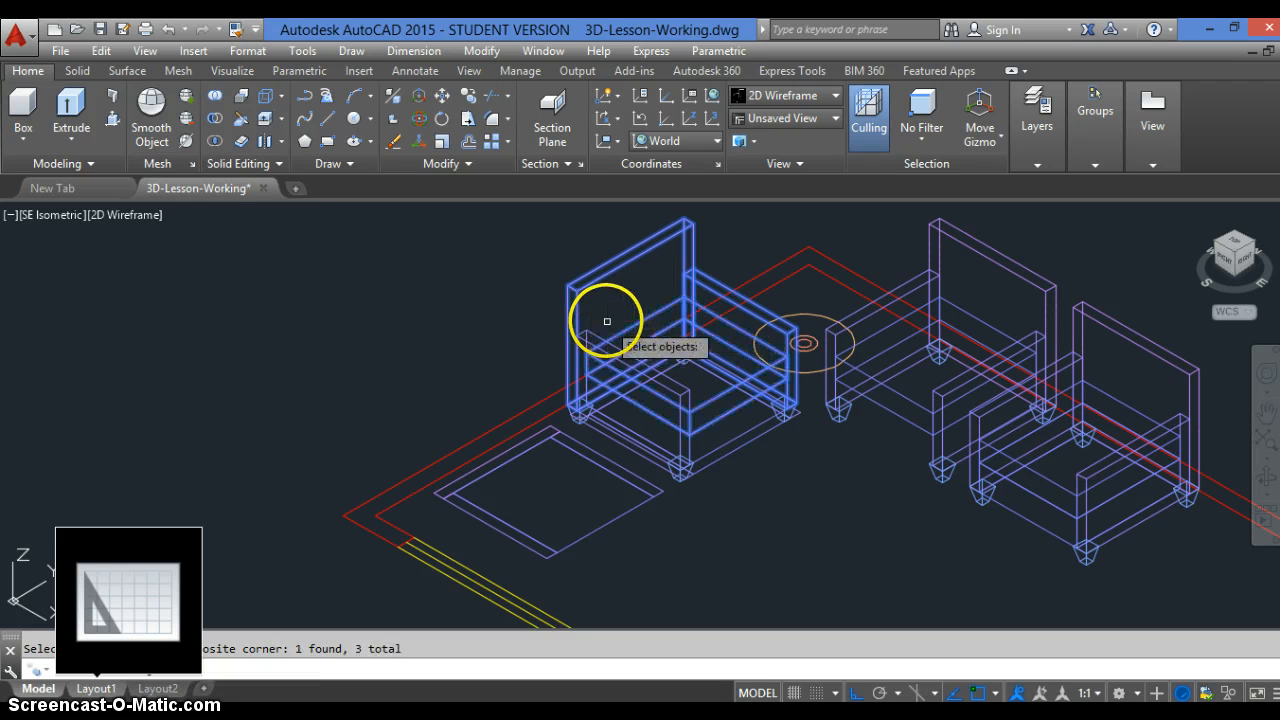
click(590, 345)
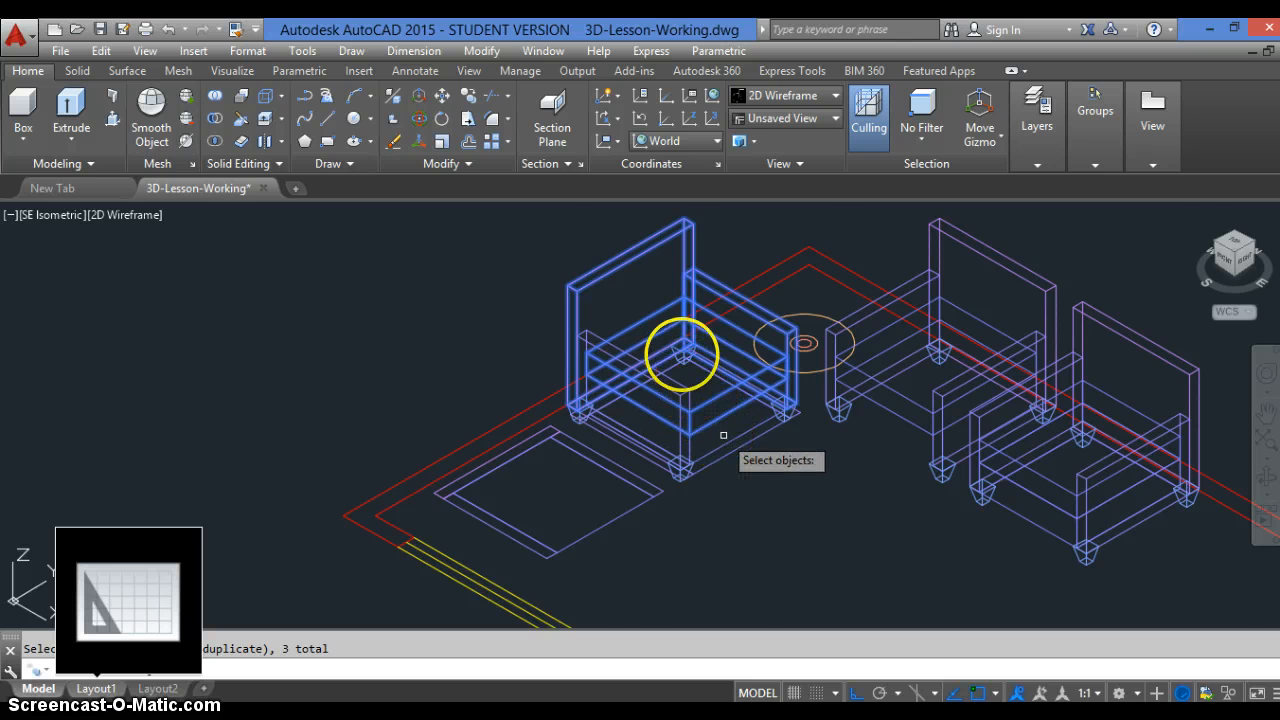
Add the chair's four legs, seat base and remaining arm to the copy selection, and finish selecting.
scroll(681, 352, up, 2)
scroll(681, 352, up, 2)
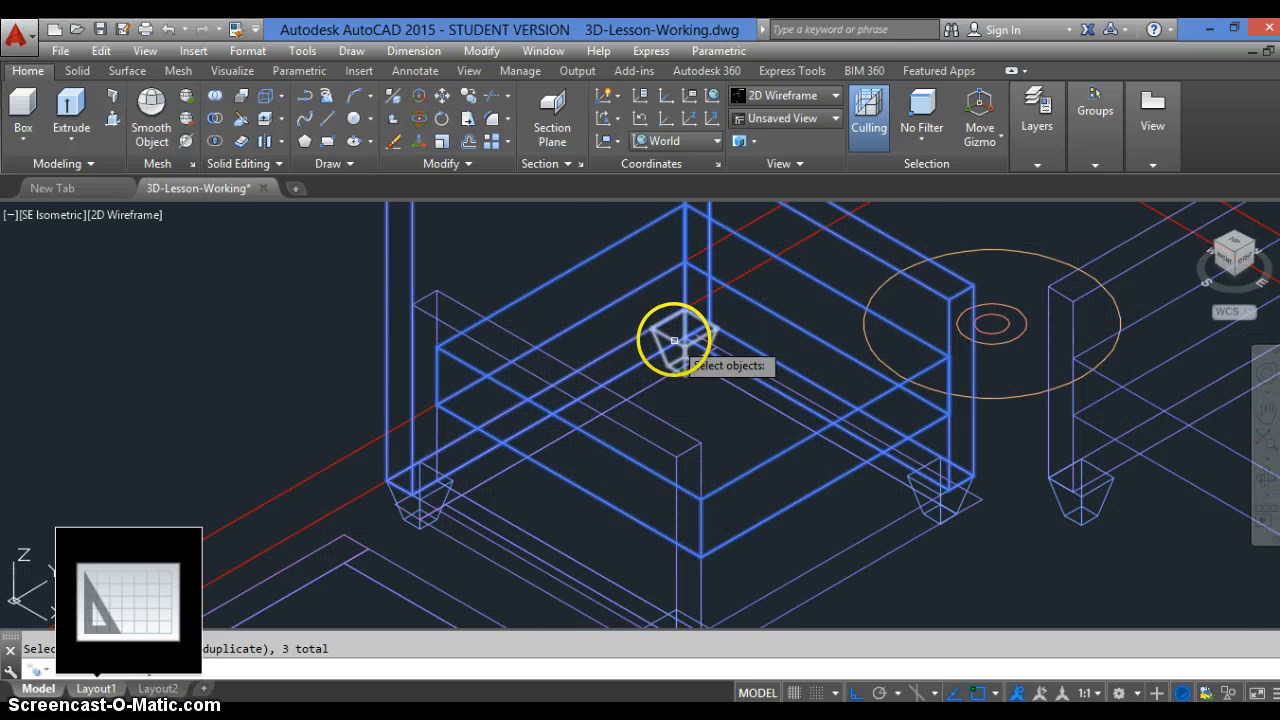
click(665, 338)
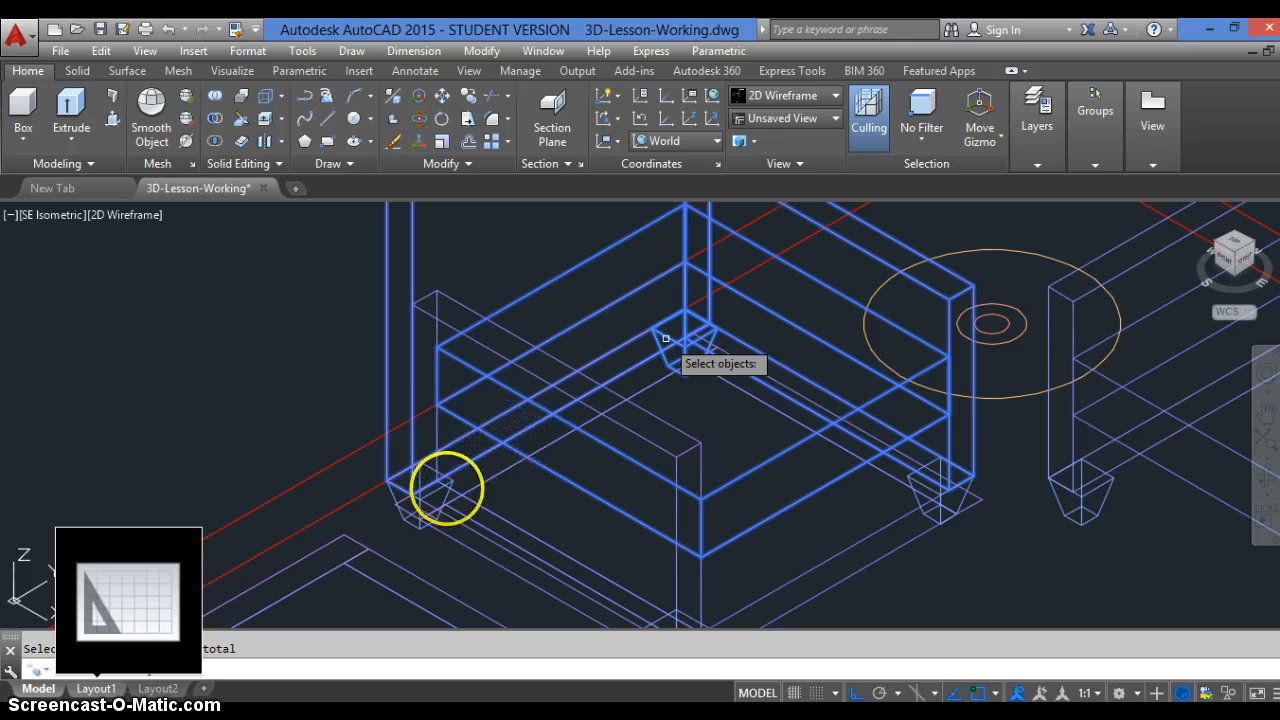
click(950, 486)
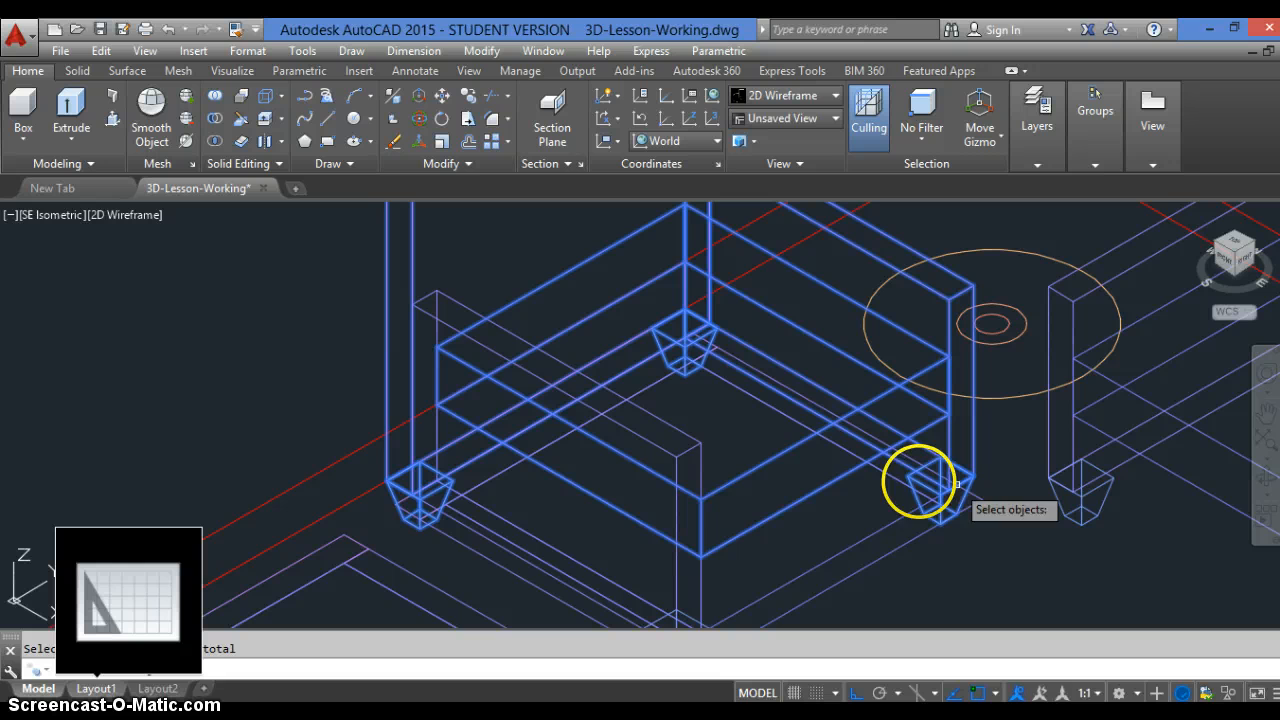
click(866, 540)
click(826, 556)
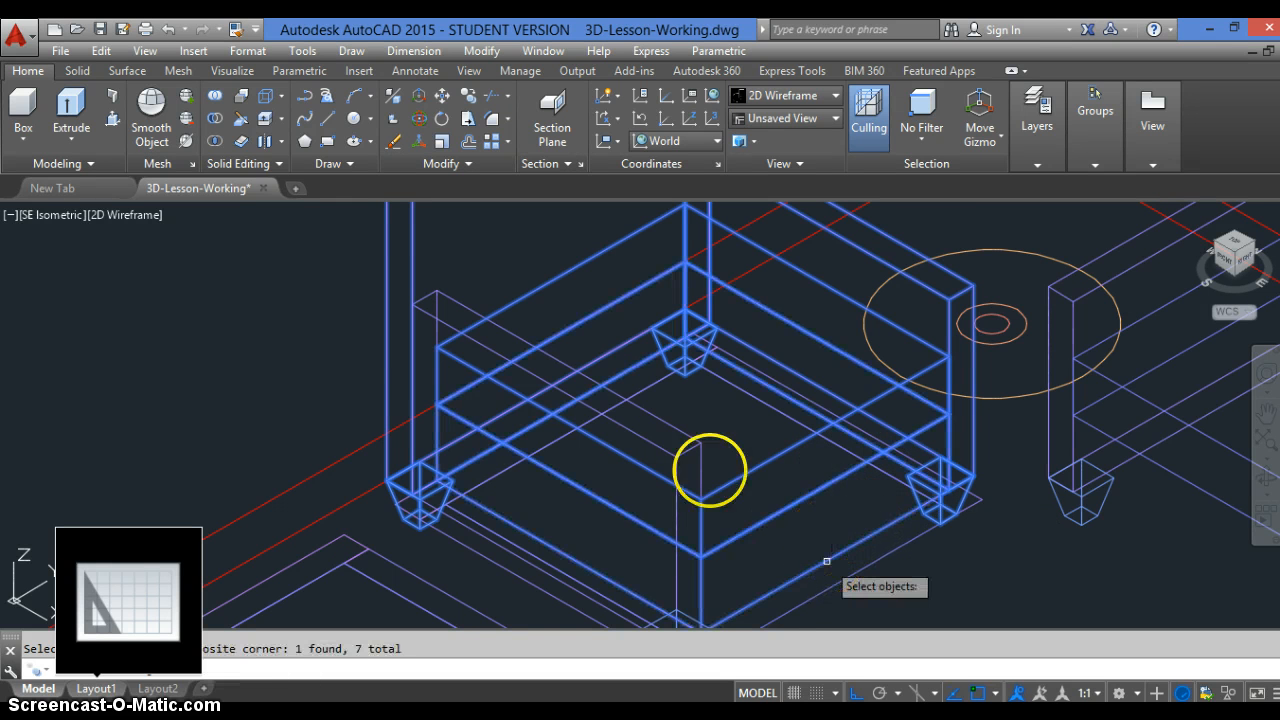
click(671, 453)
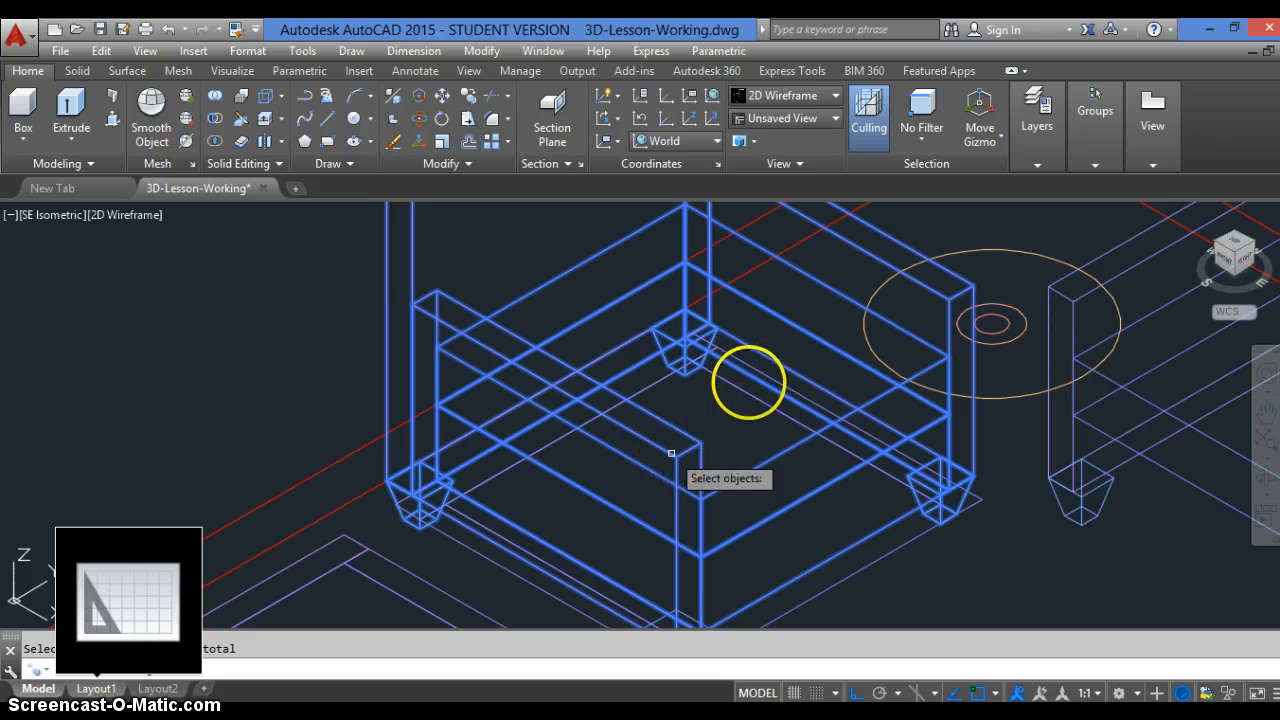
scroll(690, 470, down, 3)
scroll(714, 494, up, 3)
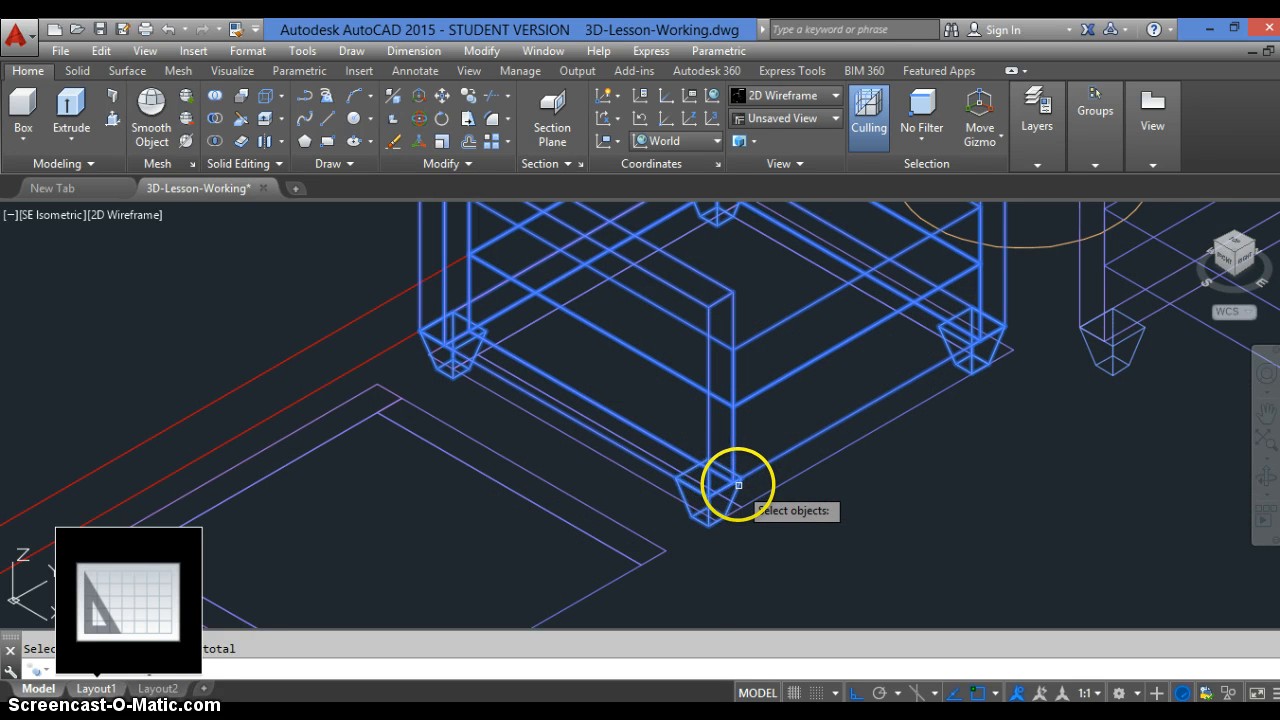
key(Return)
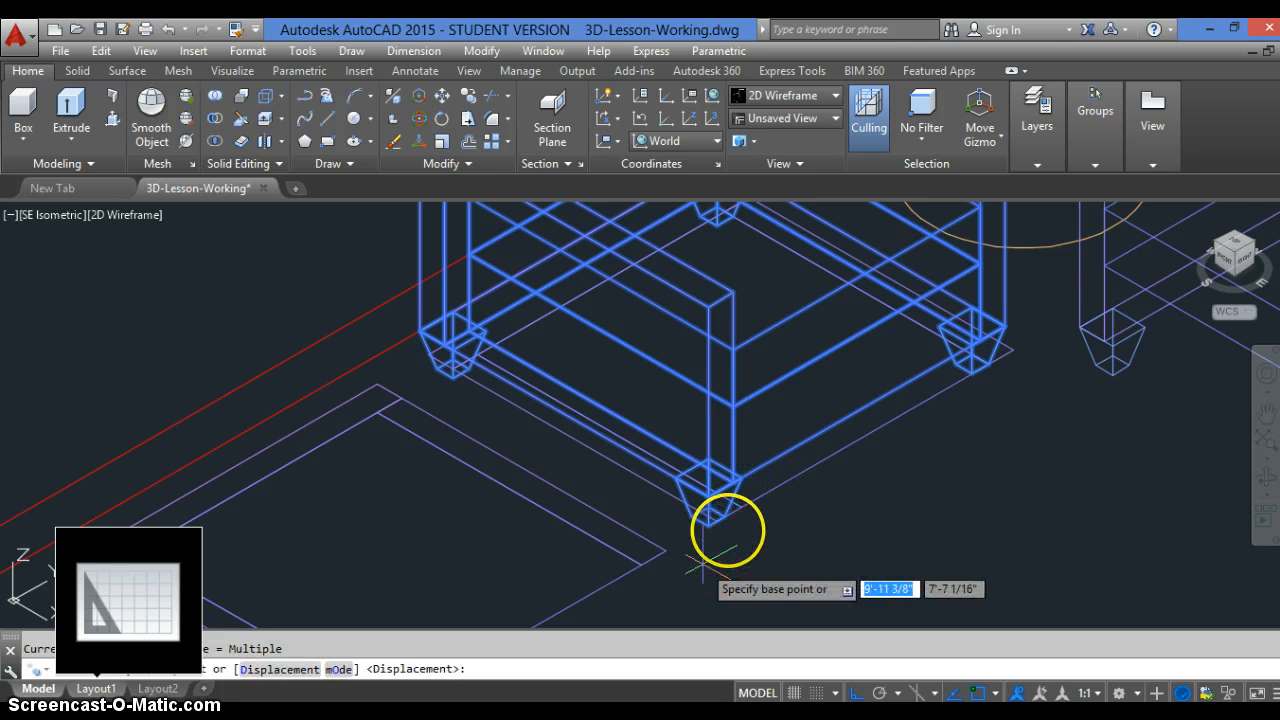
Try to copy the selected chair by the bottom of its front leg onto the remaining empty chair outline.
scroll(725, 516, up, 3)
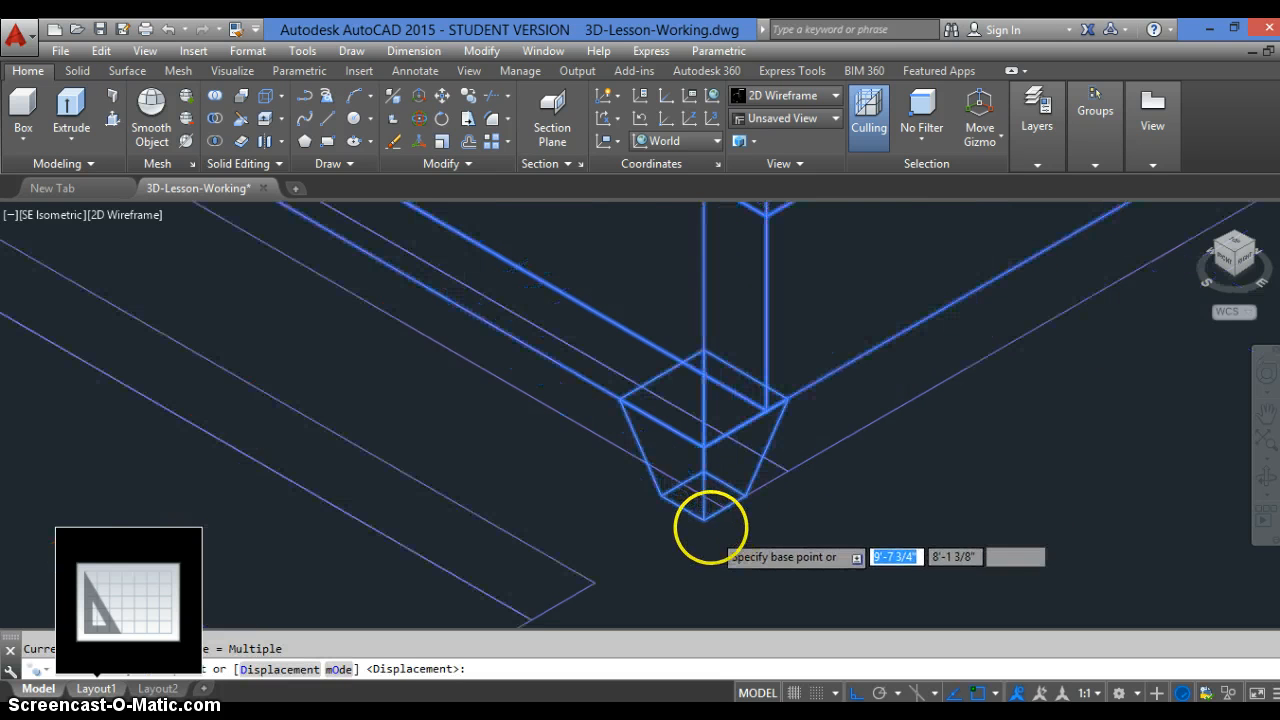
click(724, 509)
scroll(840, 431, down, 7)
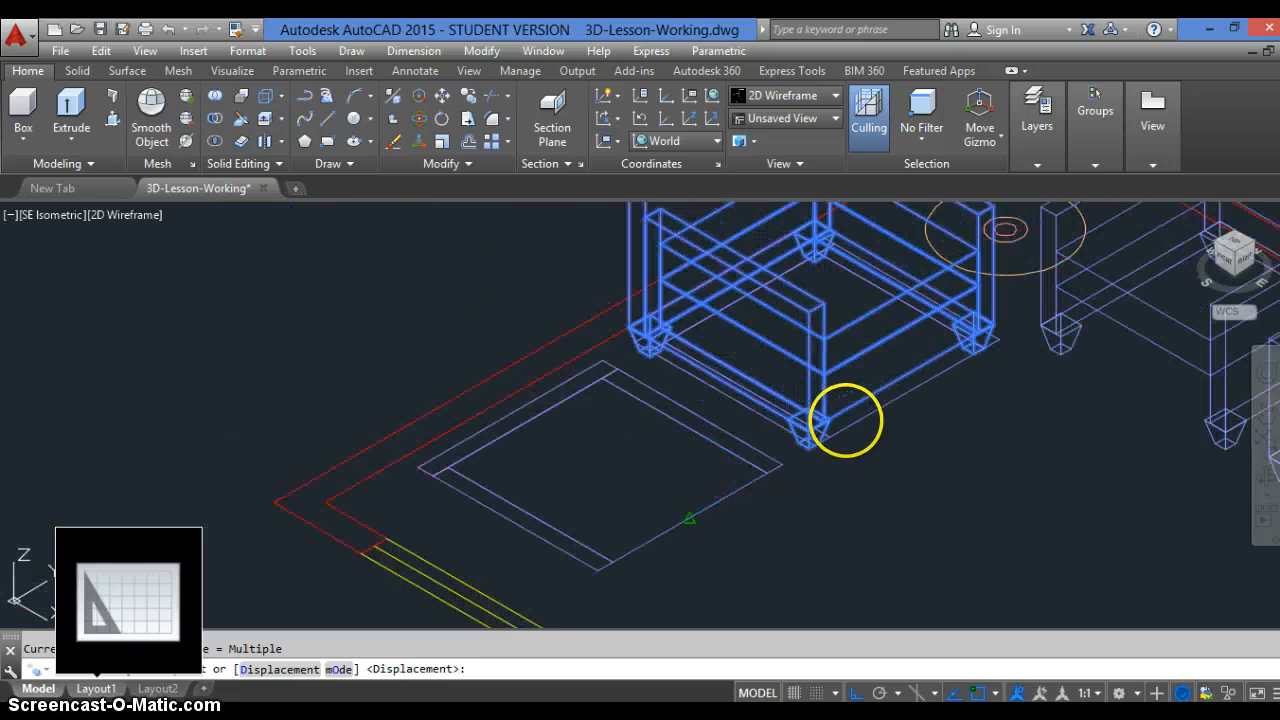
middle_drag(680, 514, 700, 506)
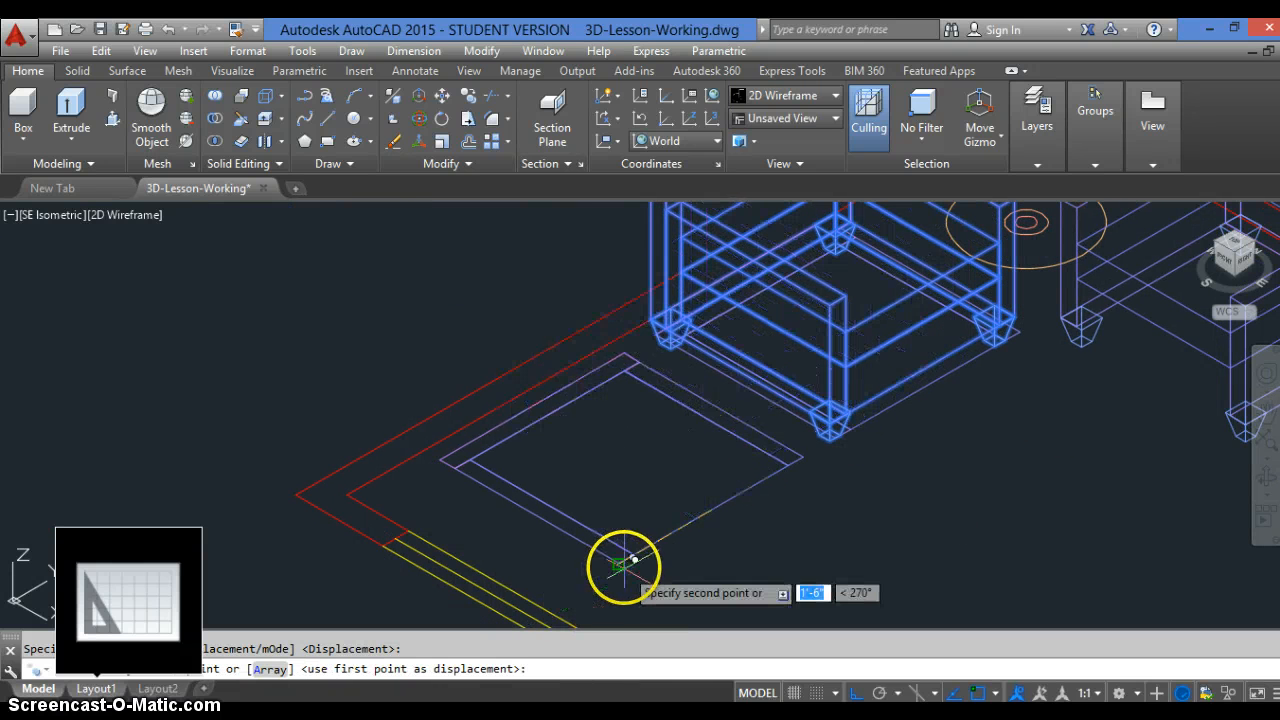
click(718, 551)
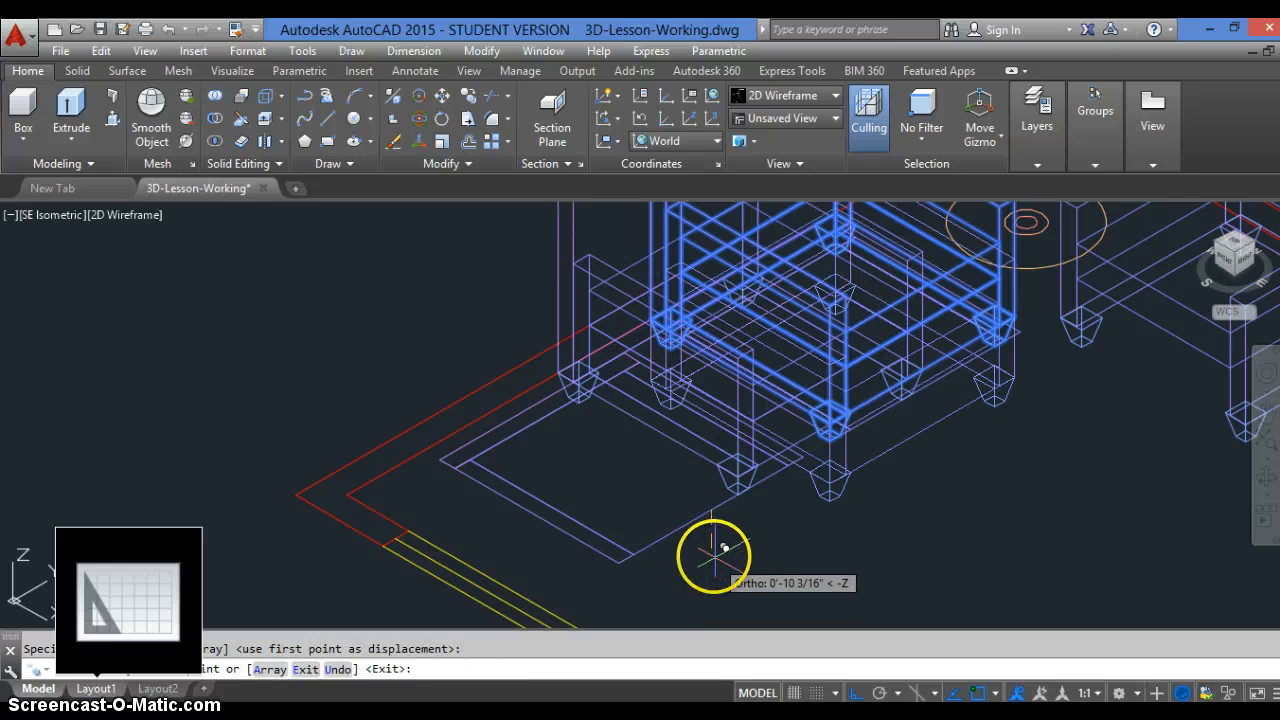
key(Escape)
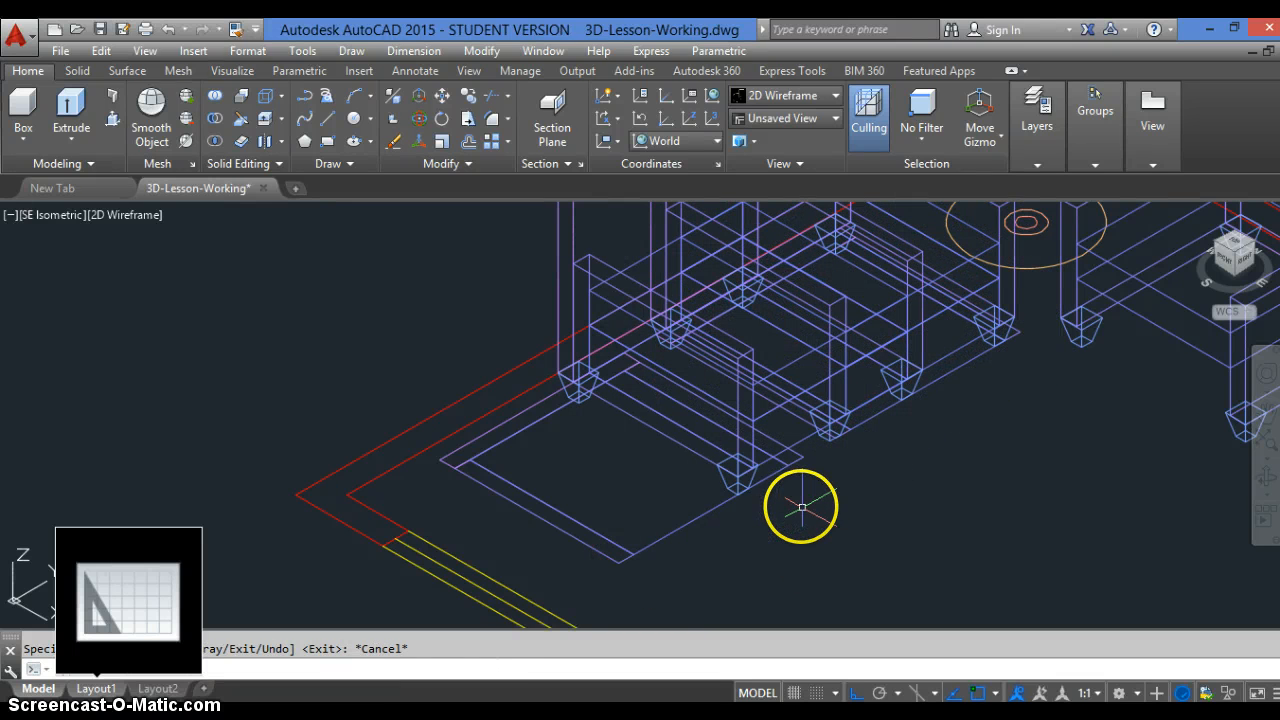
Undo the misplaced chair copies and restart the copy, selecting the original chair's back, both arms, seat cushion and base.
scroll(802, 507, down, 3)
key(space)
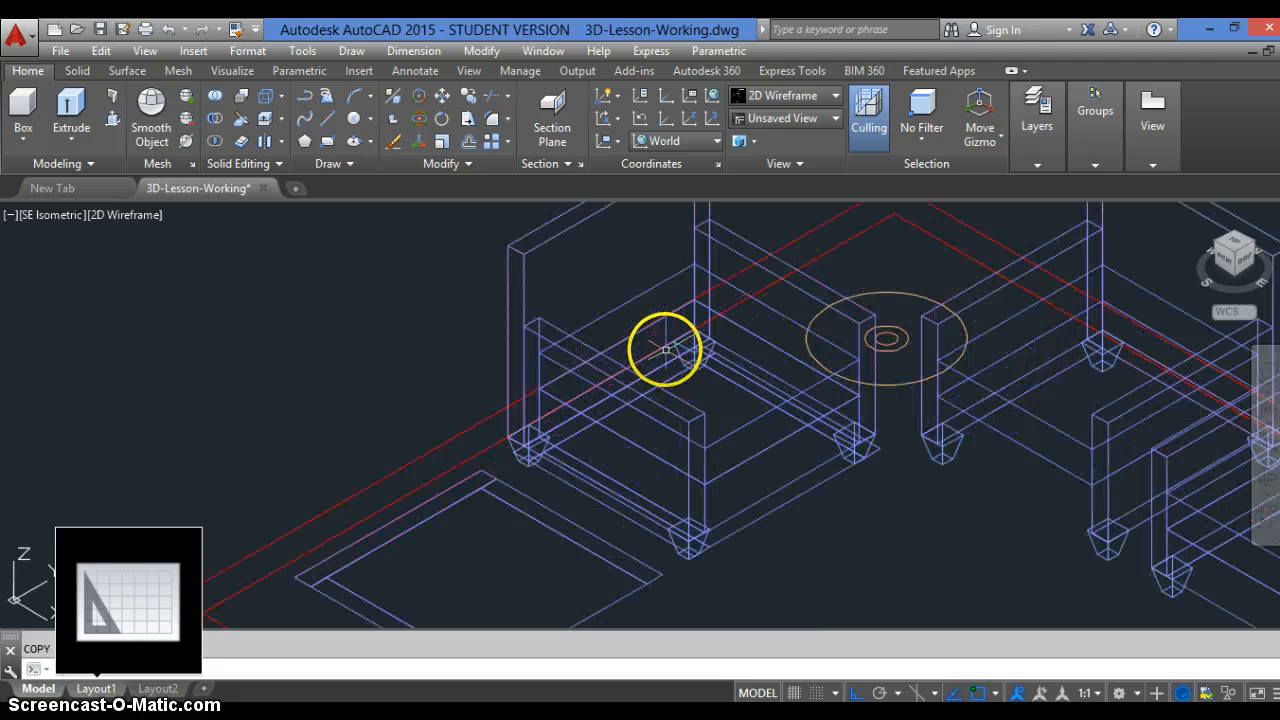
scroll(663, 351, up, 3)
click(730, 223)
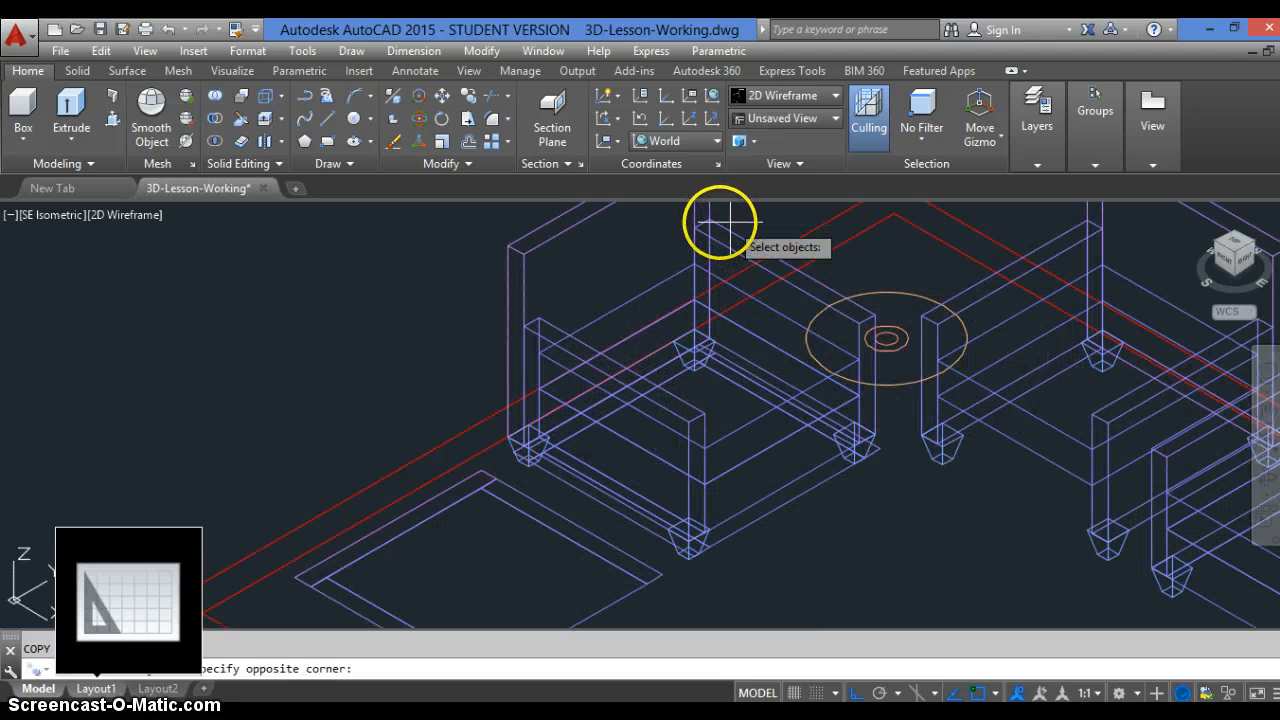
click(637, 244)
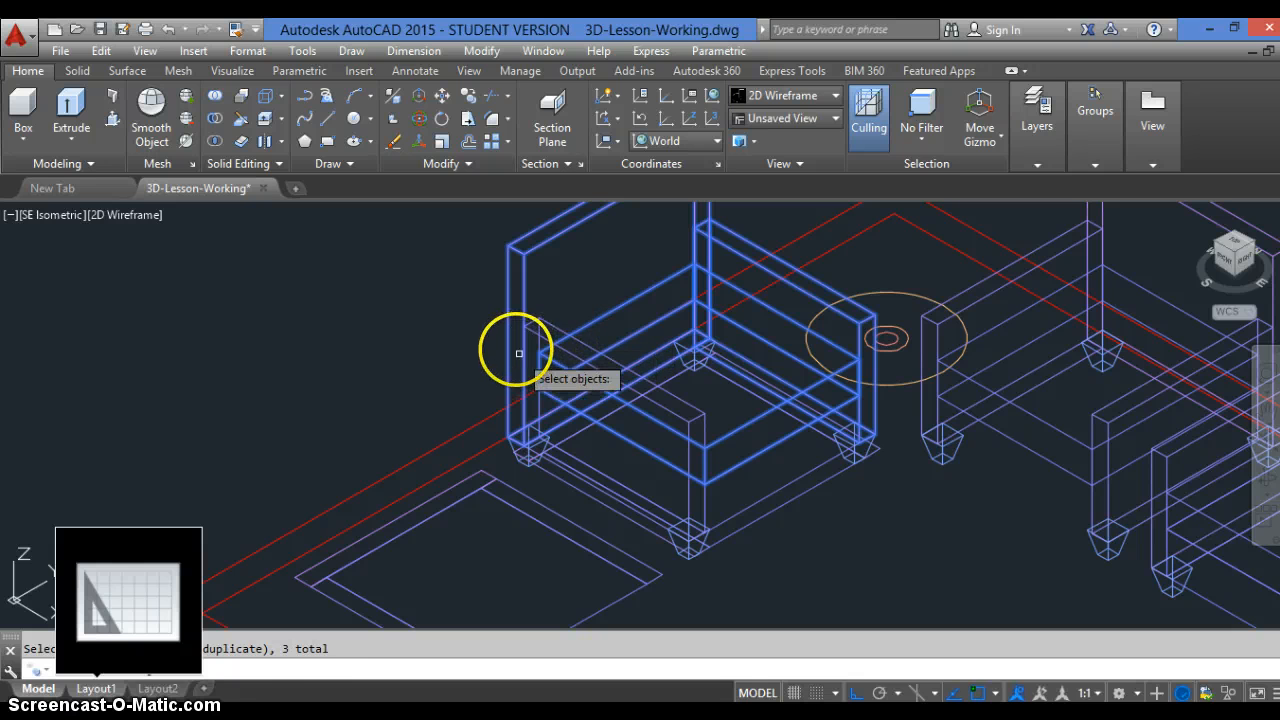
click(551, 313)
click(519, 340)
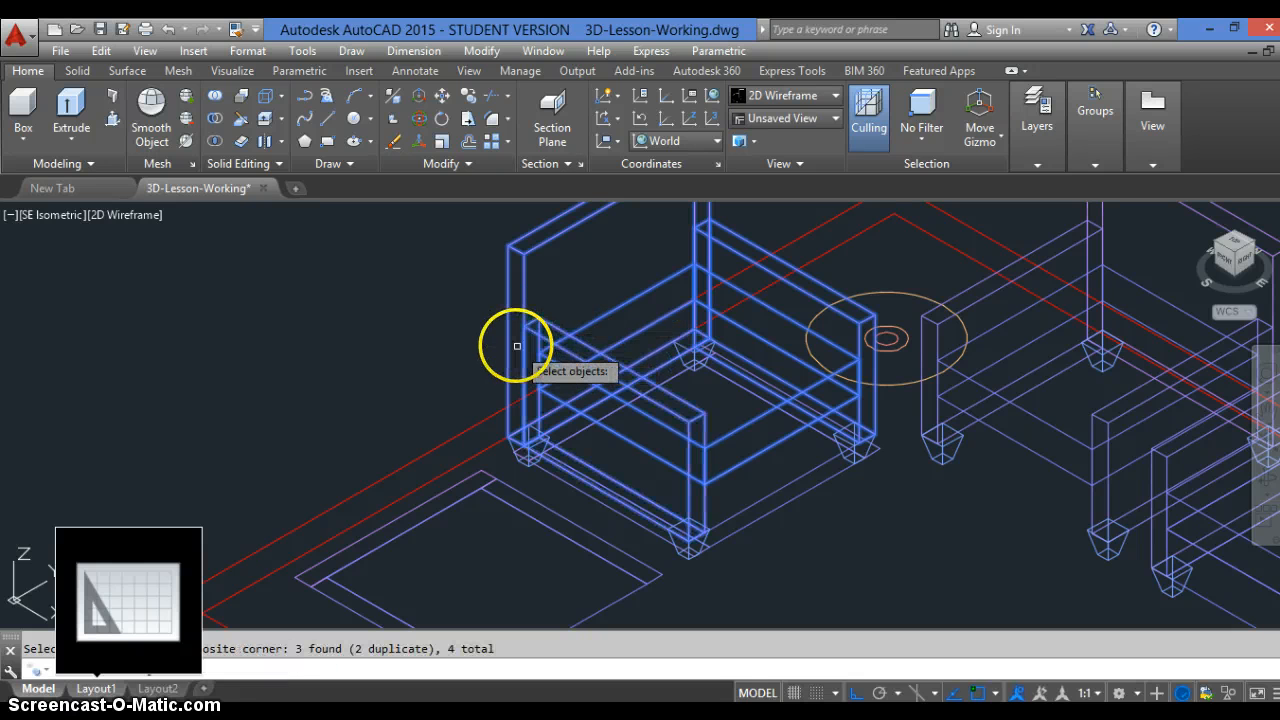
click(751, 505)
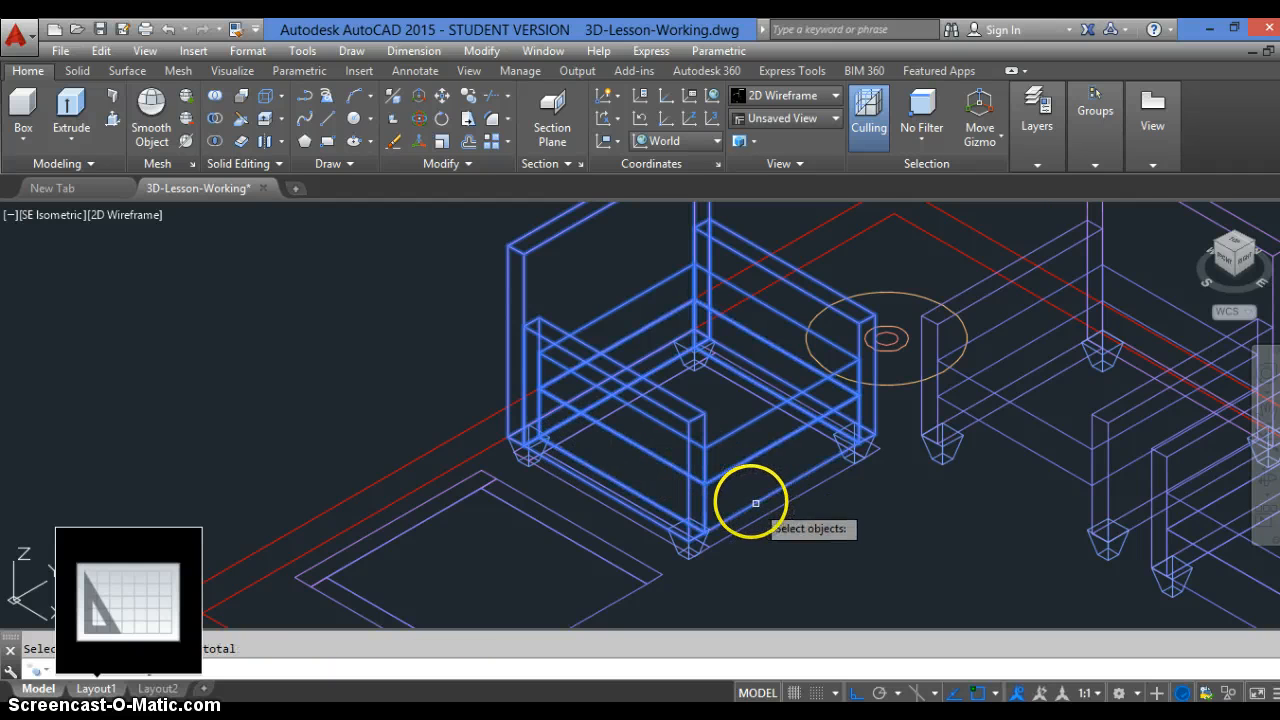
Add all four legs of the chair to the selection and finish selecting for the copy.
click(649, 438)
click(766, 290)
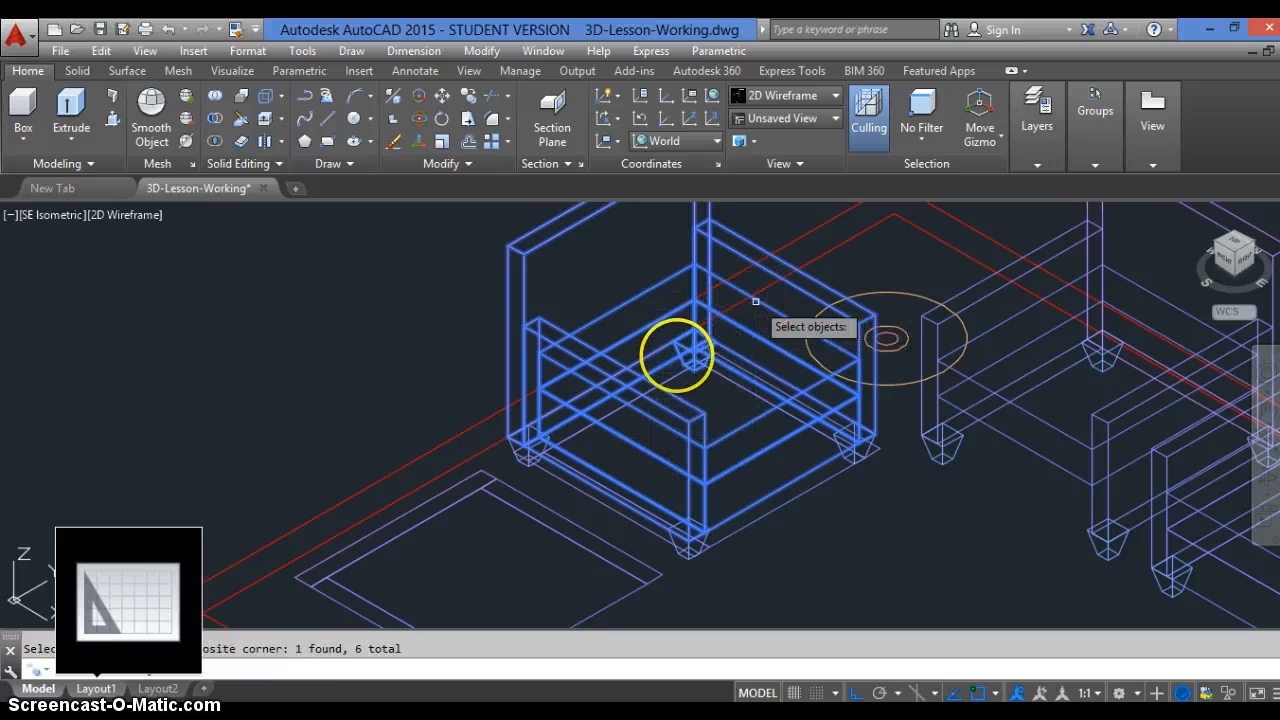
click(509, 448)
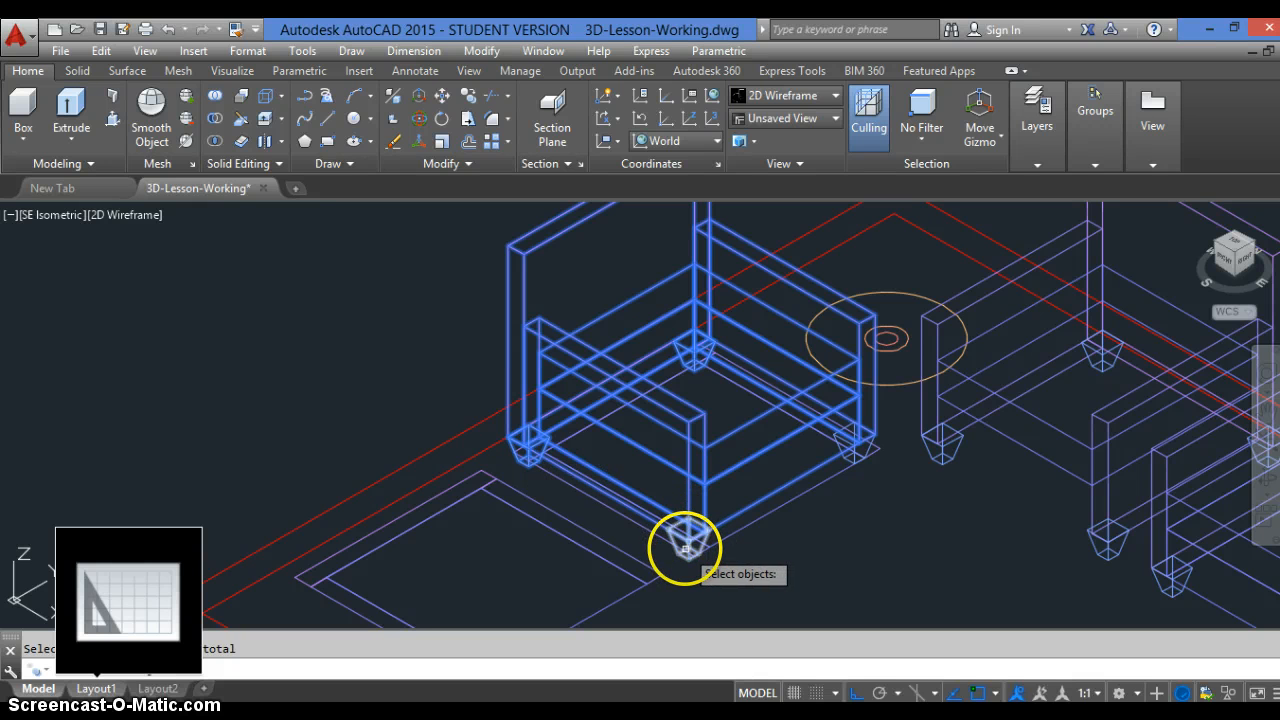
click(863, 444)
key(Return)
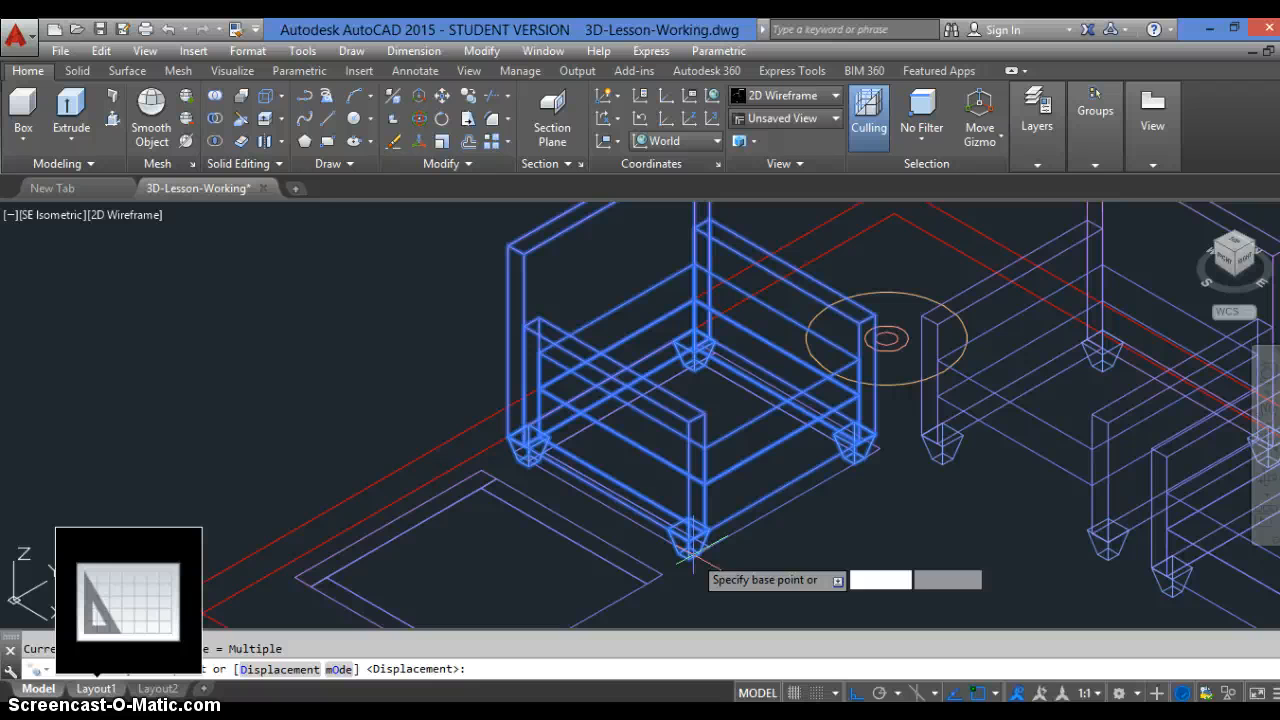
Try again to copy the chair from its front leg's bottom to the empty outline's front corner, and undo the copy.
scroll(690, 556, up, 5)
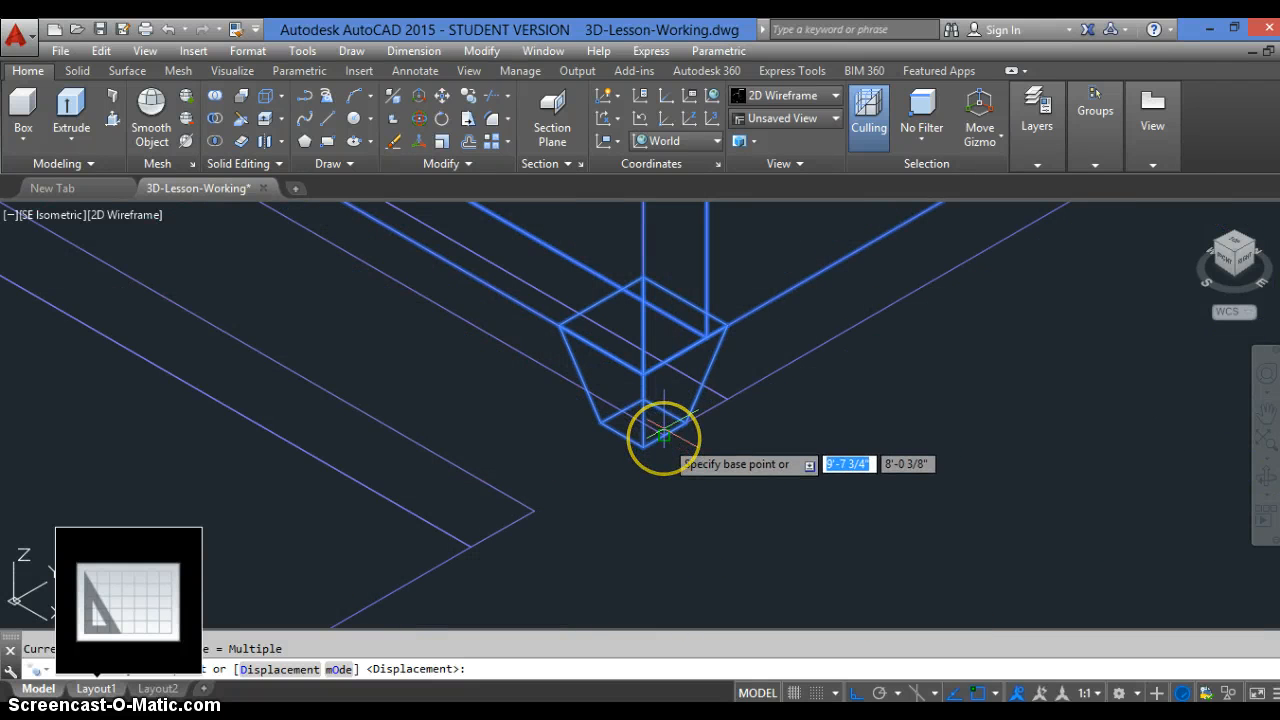
scroll(700, 420, down, 5)
click(971, 340)
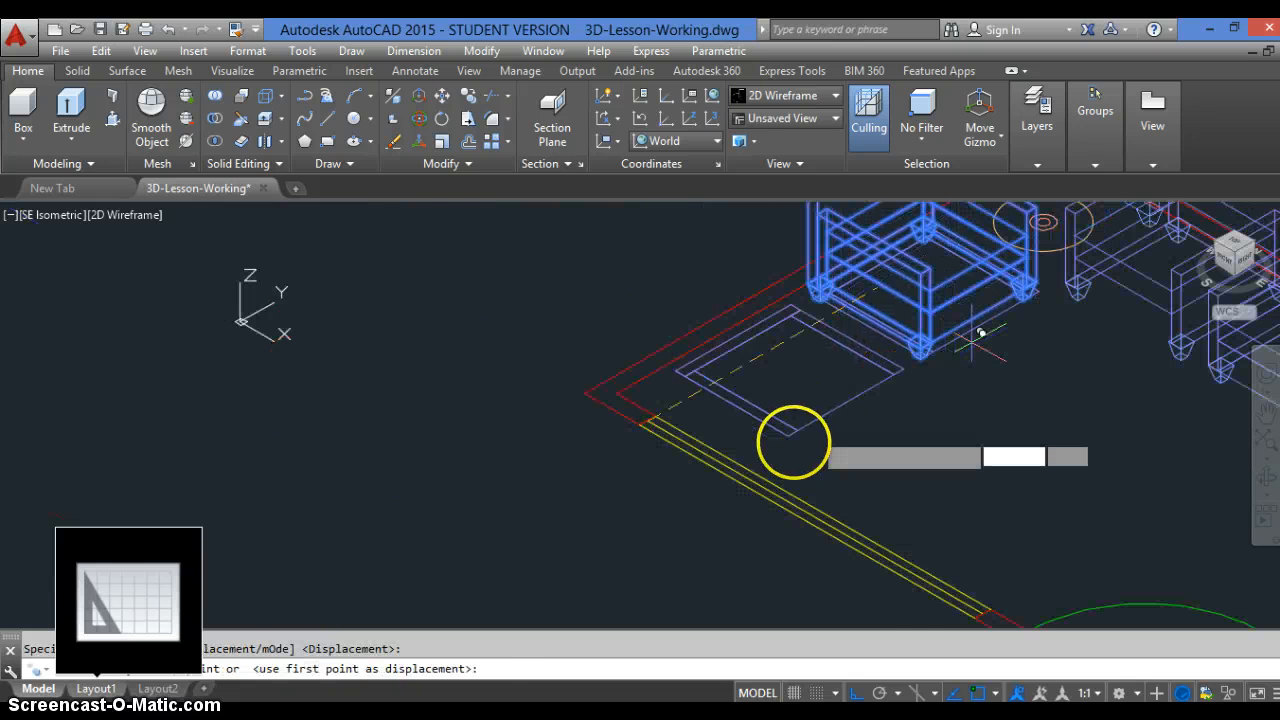
scroll(790, 418, up, 2)
scroll(790, 420, up, 2)
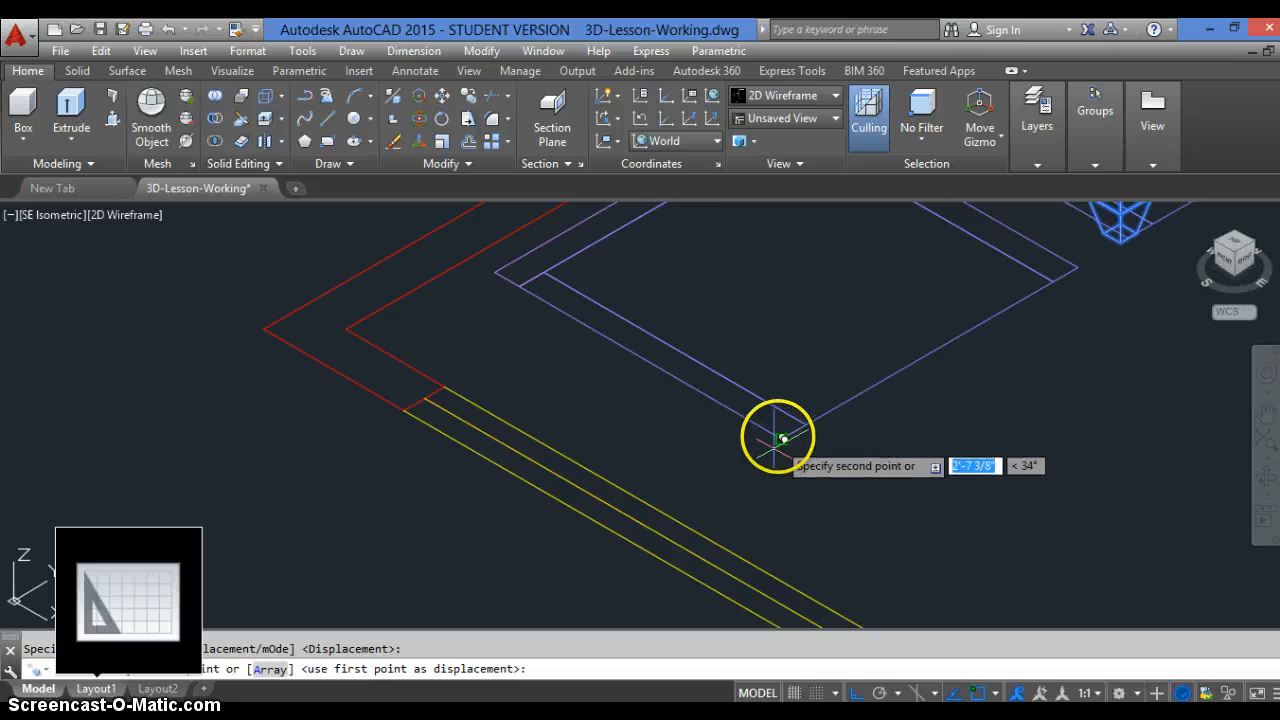
click(752, 445)
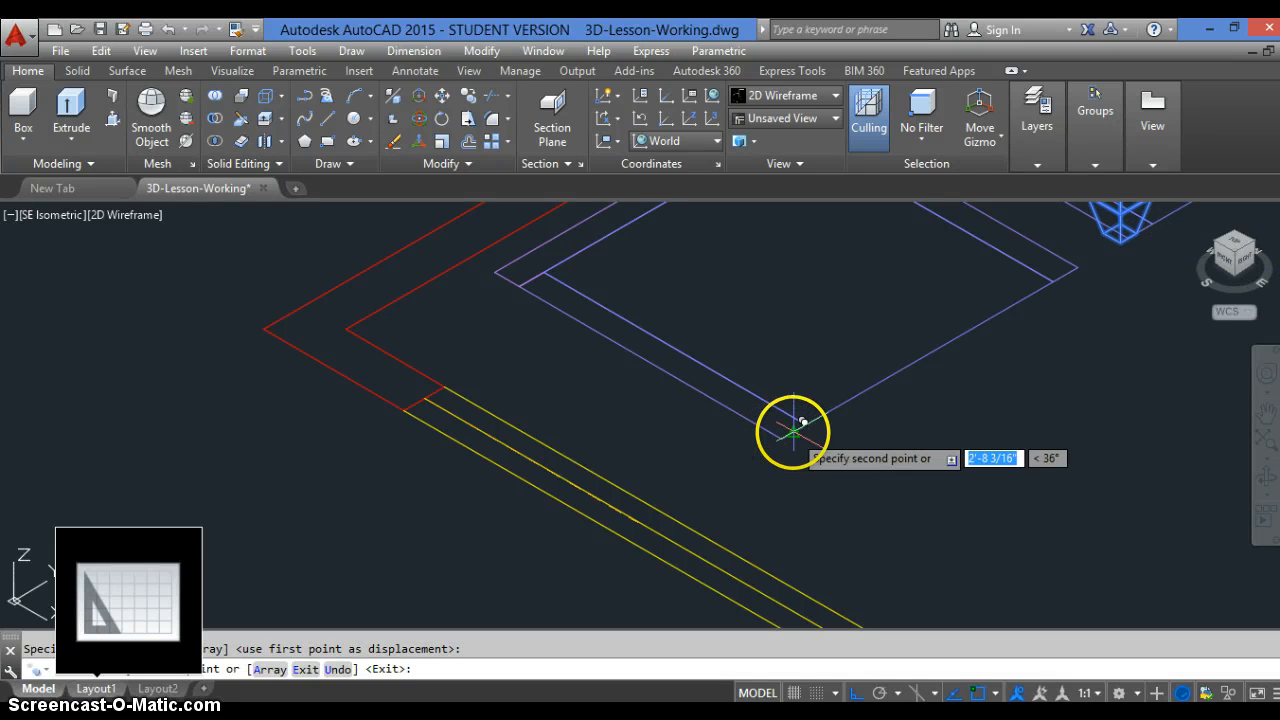
scroll(783, 433, down, 2)
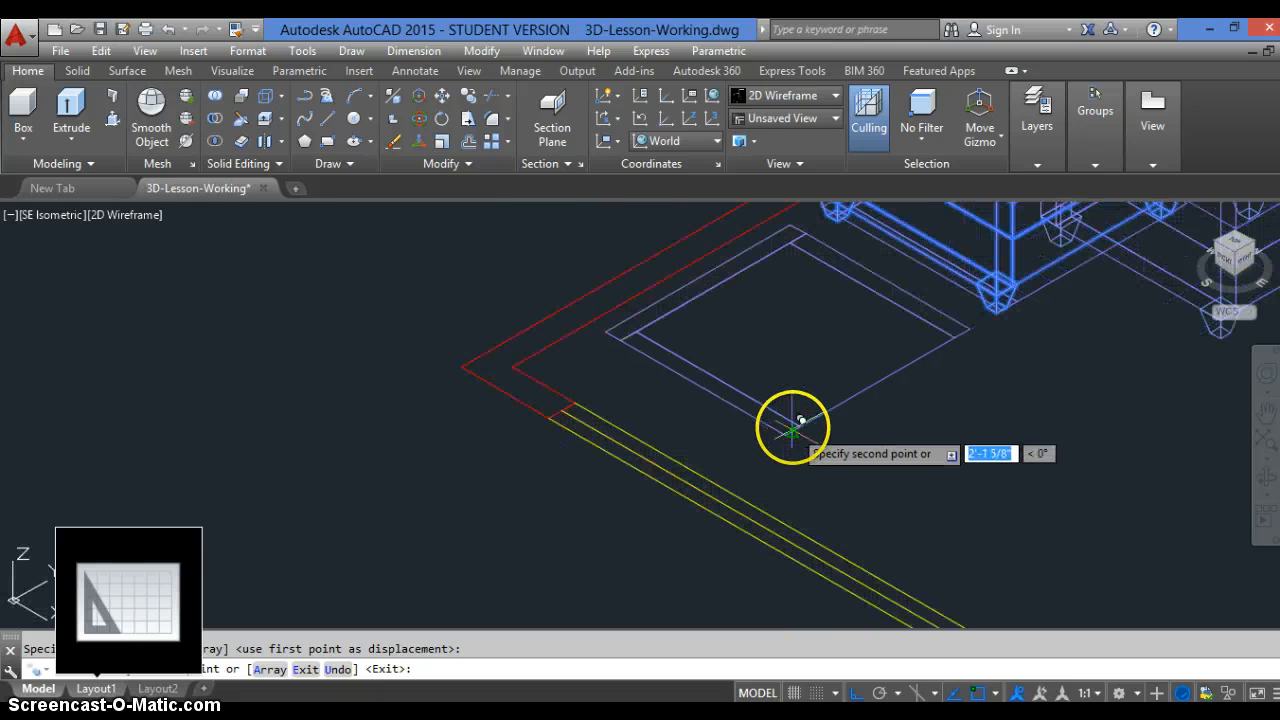
scroll(578, 410, down, 1)
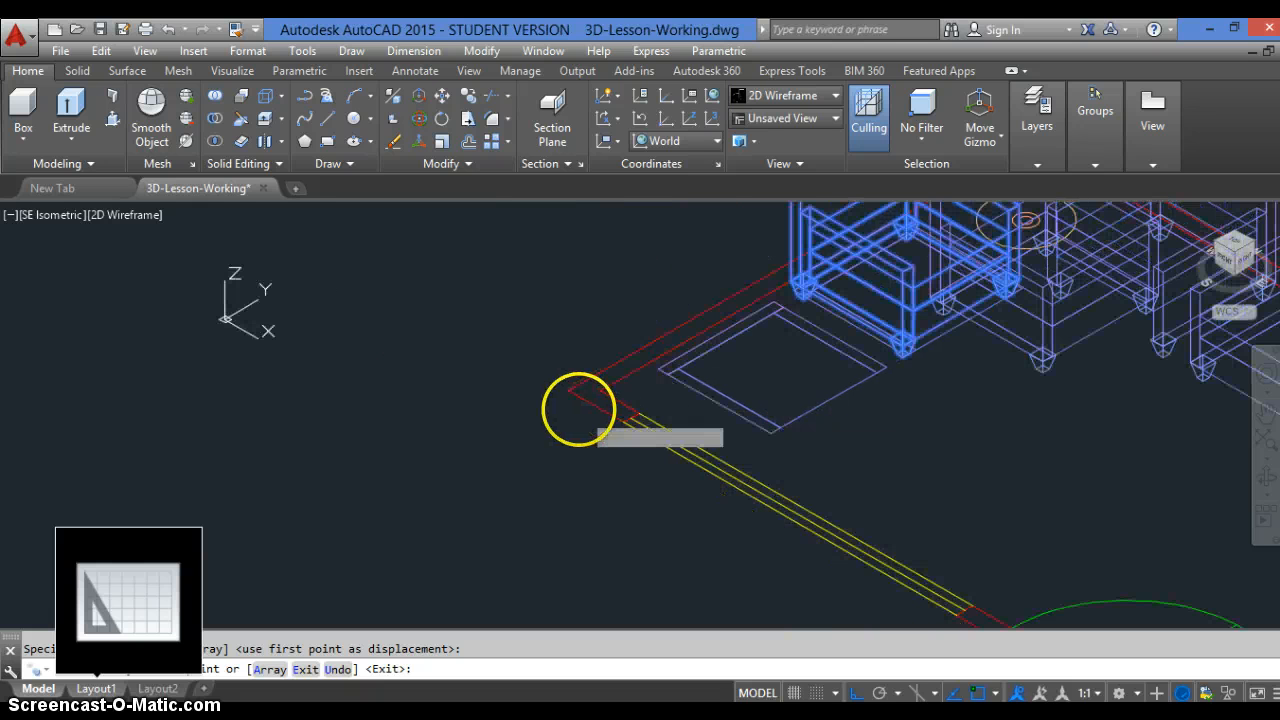
click(587, 400)
key(Escape)
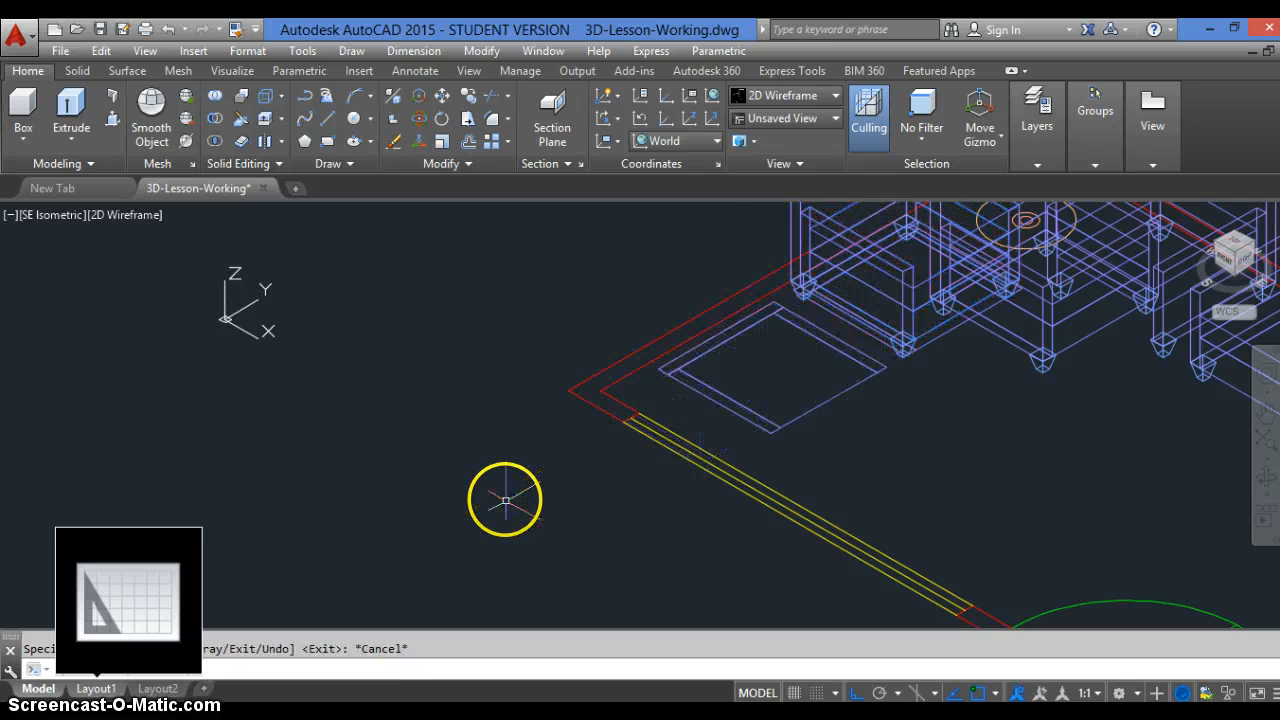
key(ctrl+z)
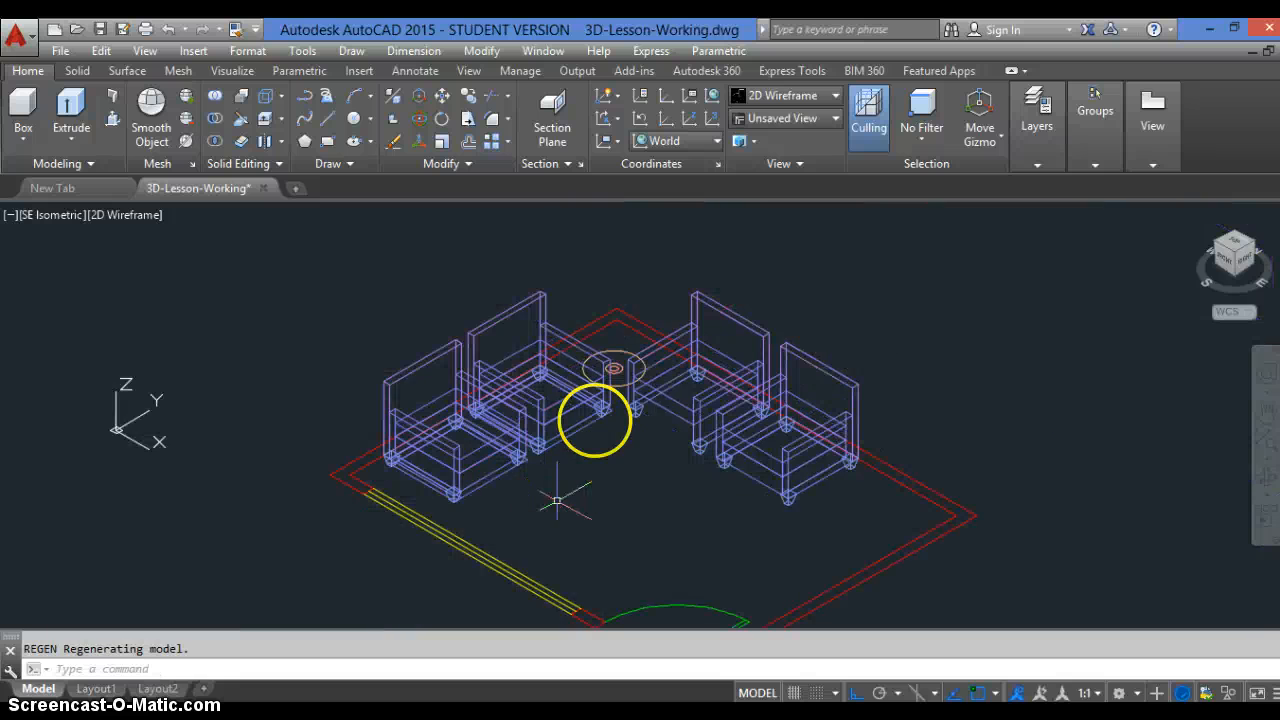
Erase the leftover flat seat outlines beneath the two chairs on the yellow window's side of the round table.
scroll(585, 413, up, 2)
text(e)
key(Return)
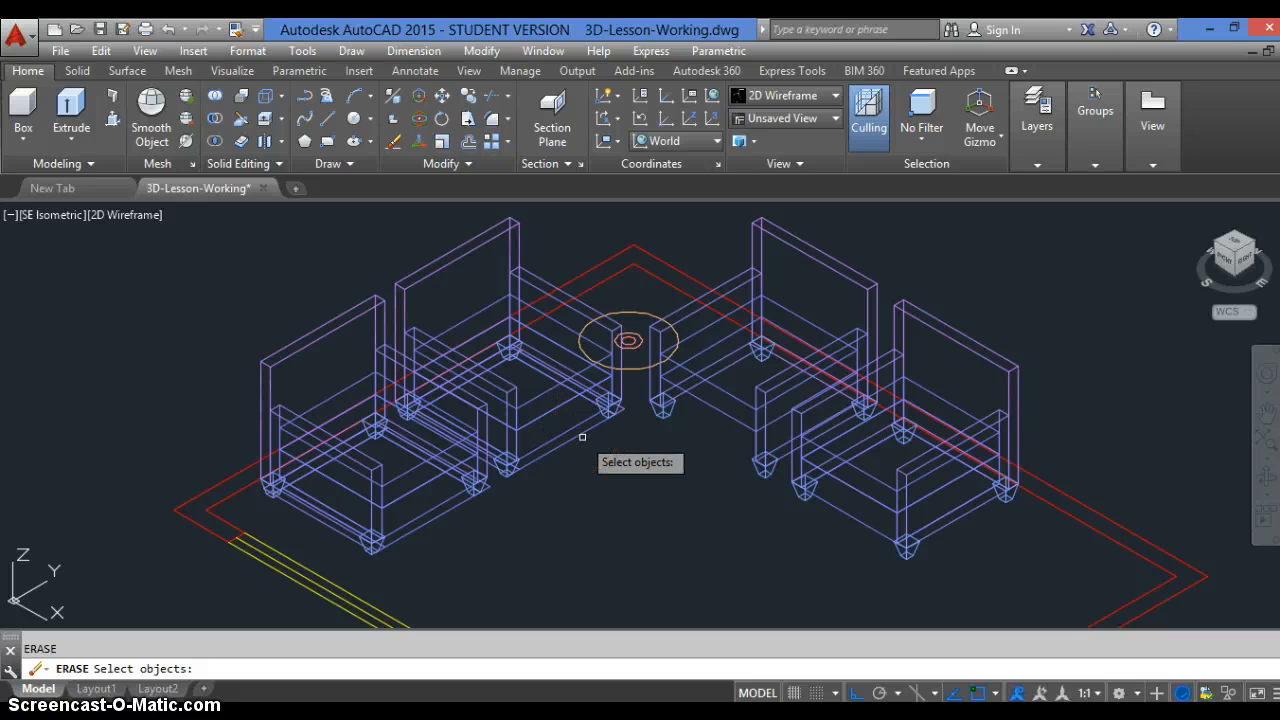
click(582, 437)
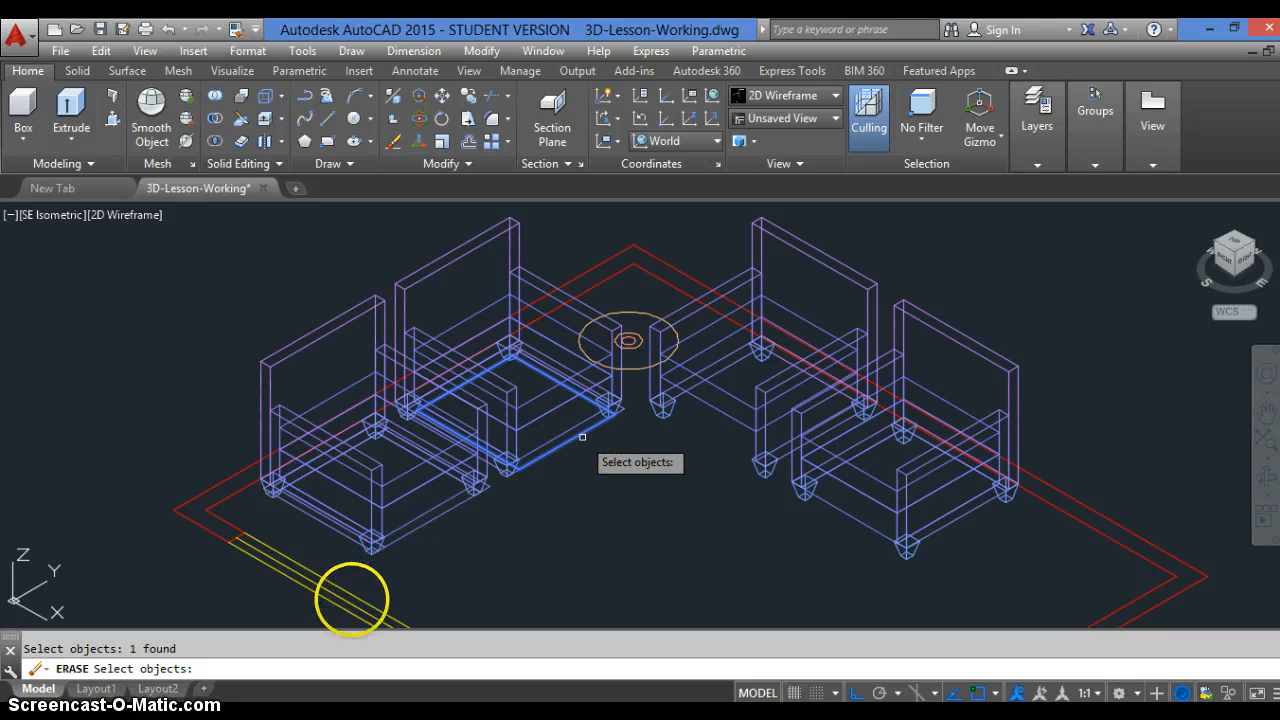
key(Return)
scroll(448, 545, up, 2)
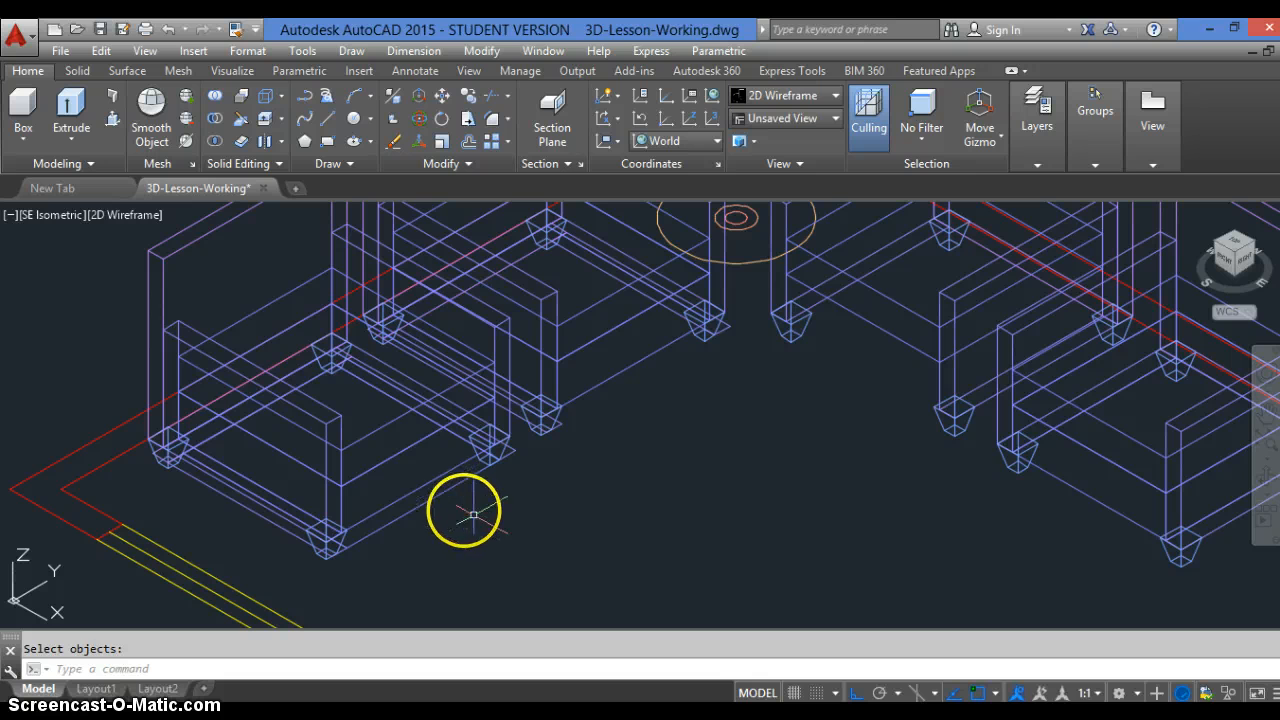
key(Return)
click(444, 494)
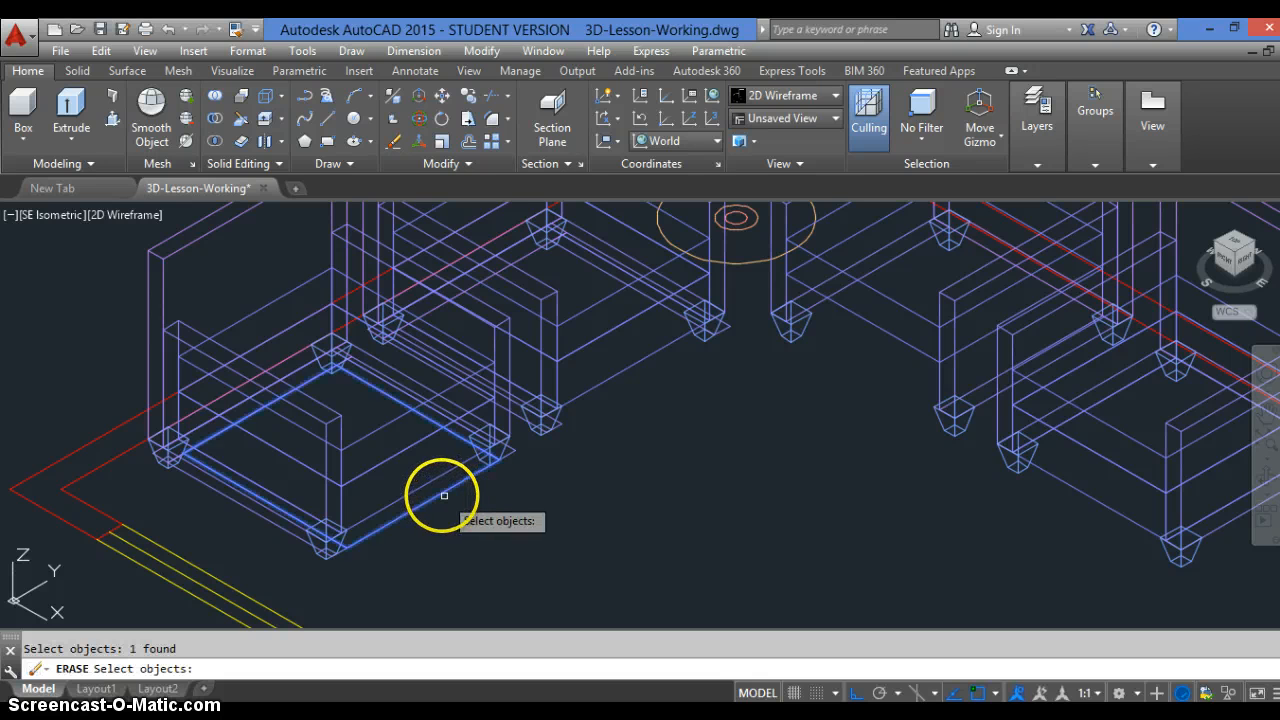
key(Return)
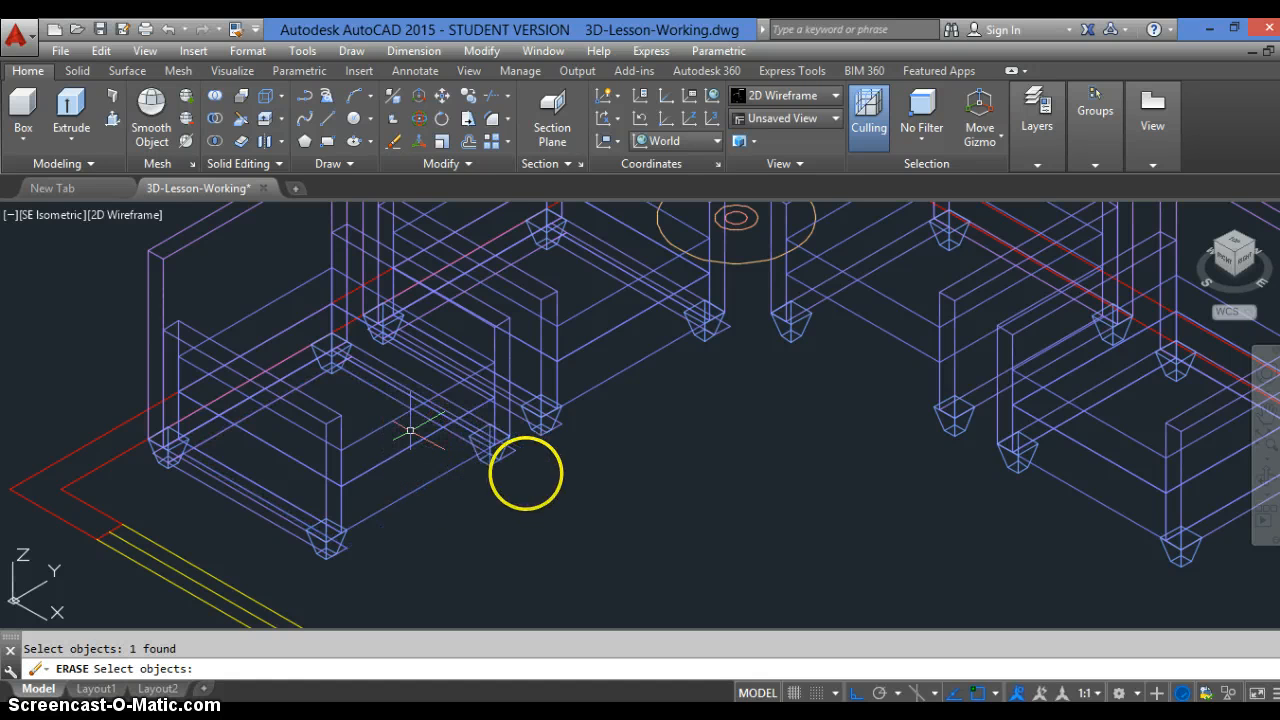
Erase both leftover flat arm outlines between the legs of the chair nearest the yellow window.
key(Return)
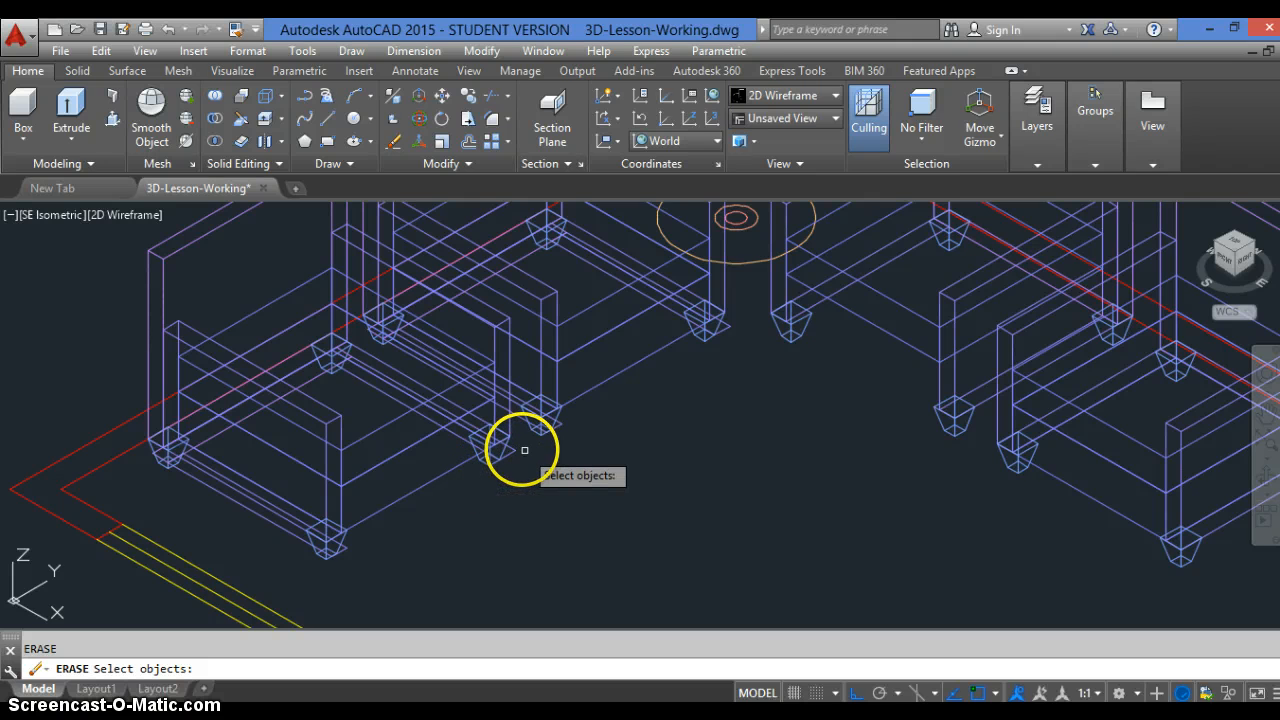
click(510, 448)
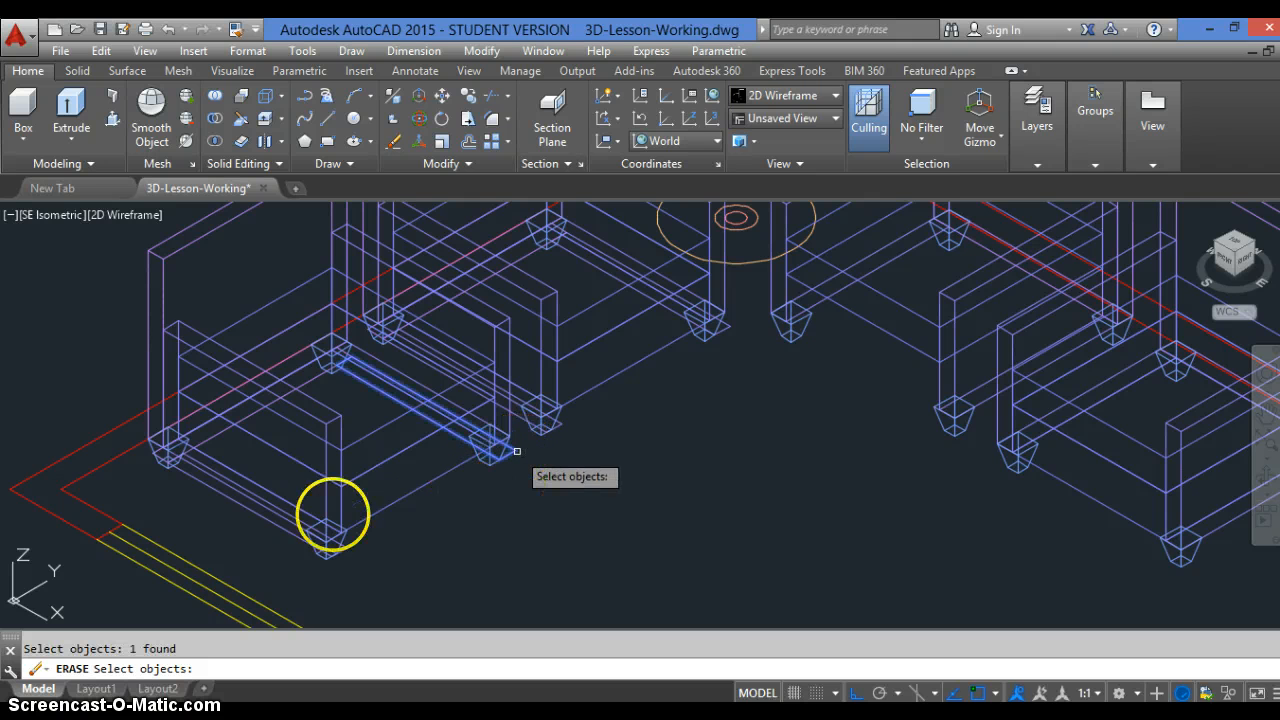
key(Return)
key(Return)
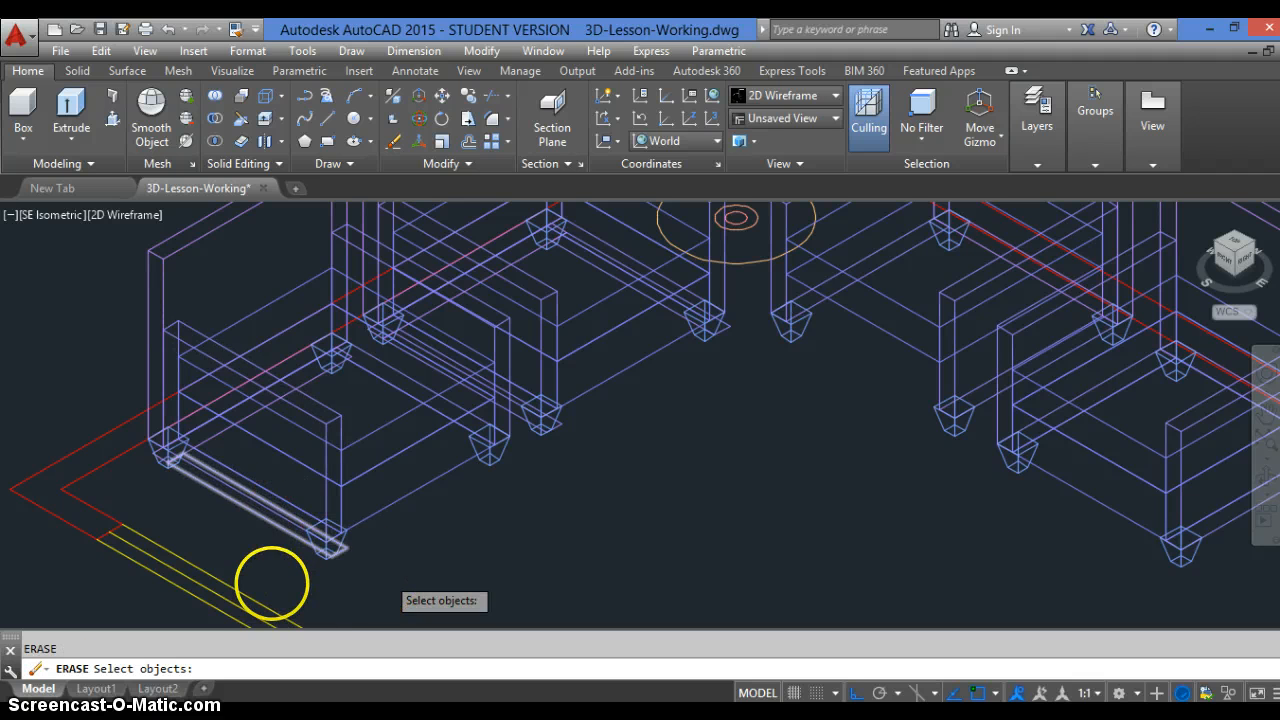
scroll(273, 582, up, 5)
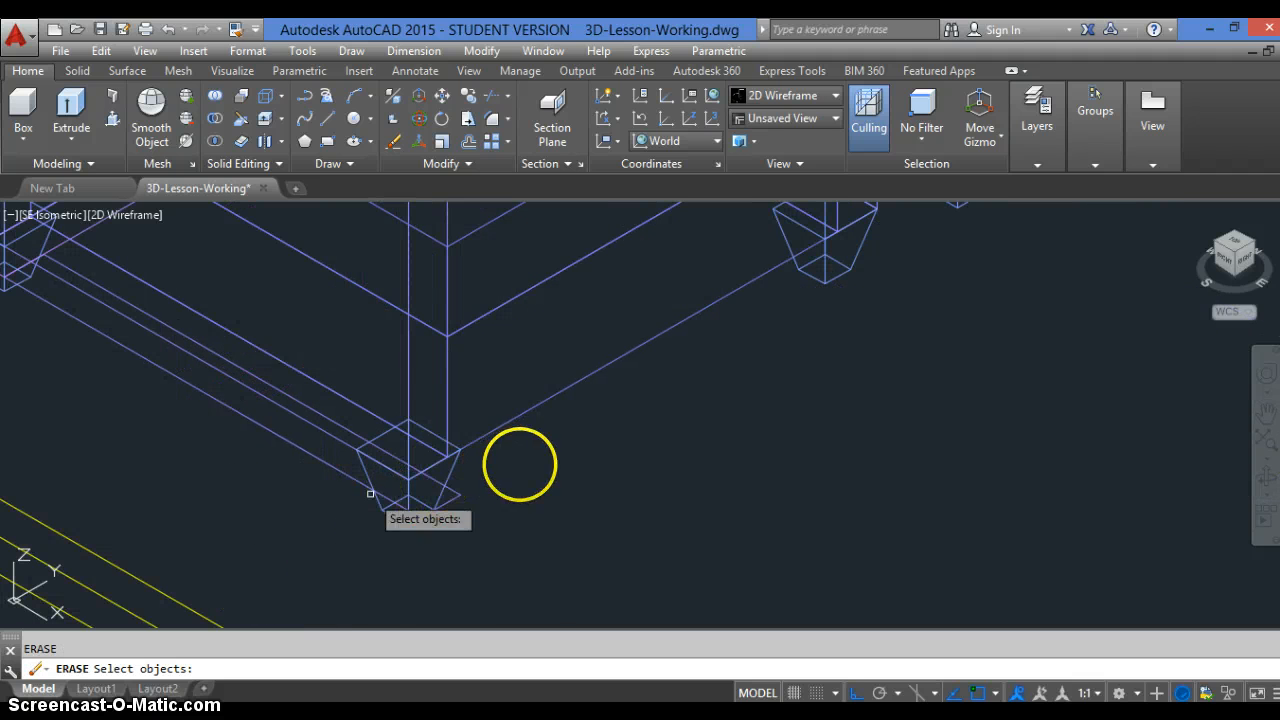
click(457, 495)
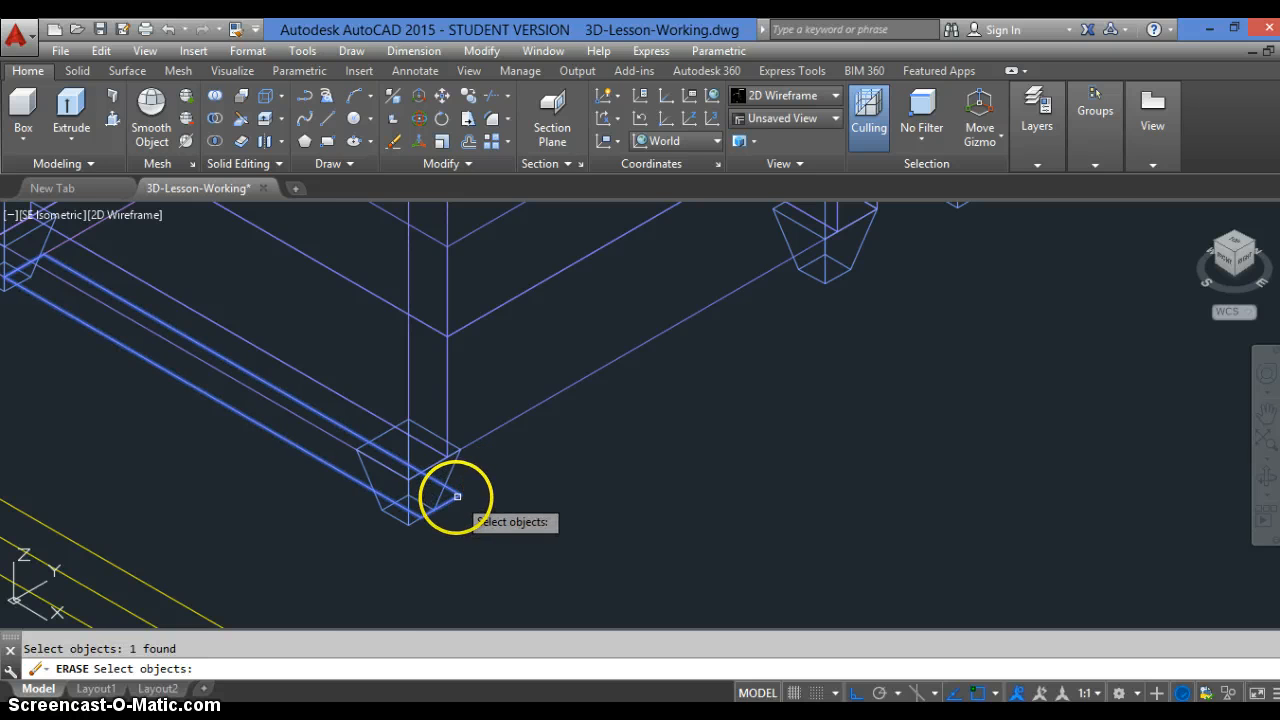
key(Return)
Erase the leftover flat back outlines between the rear legs of the same two chairs, one for each chair.
scroll(251, 377, down, 3)
scroll(237, 341, up, 3)
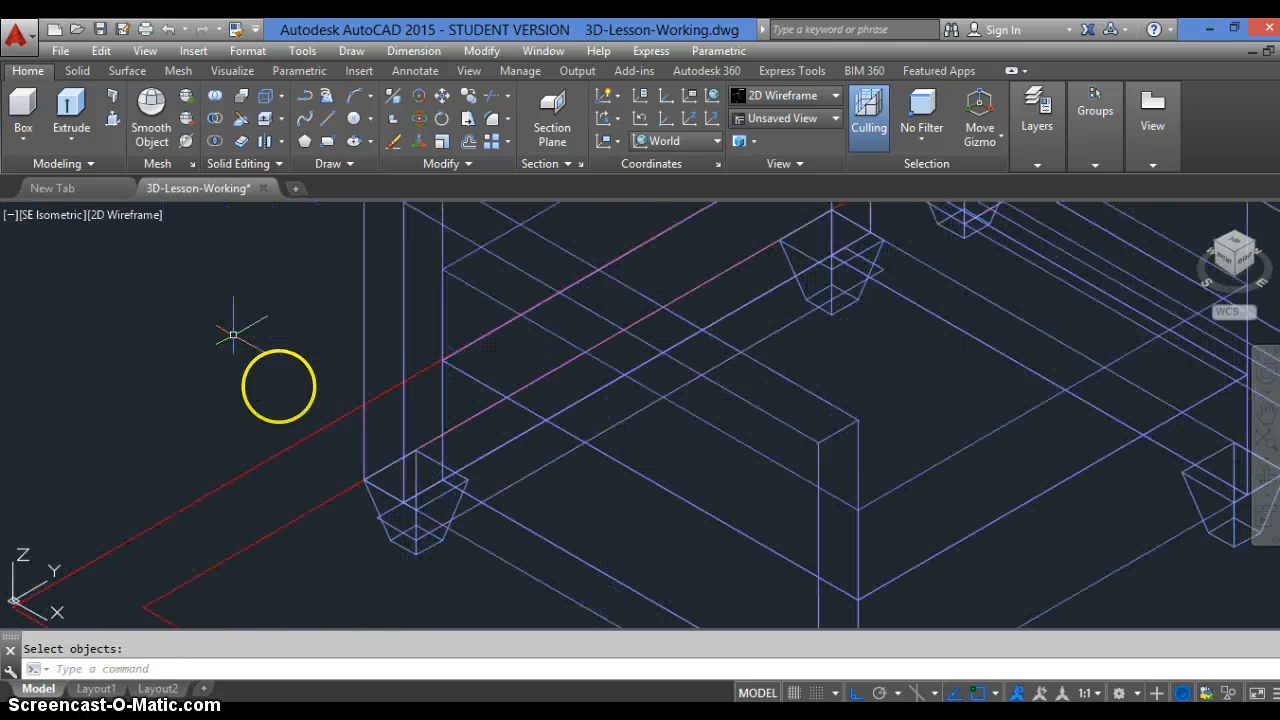
key(Return)
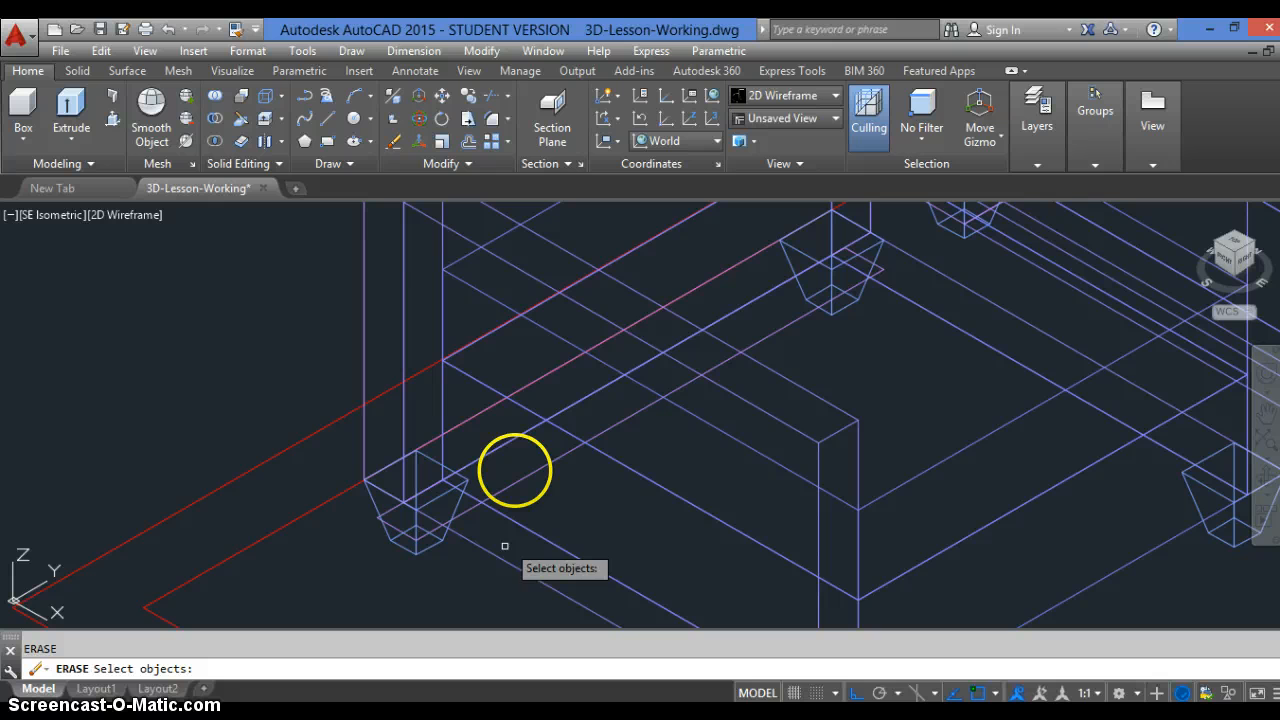
click(524, 474)
key(Return)
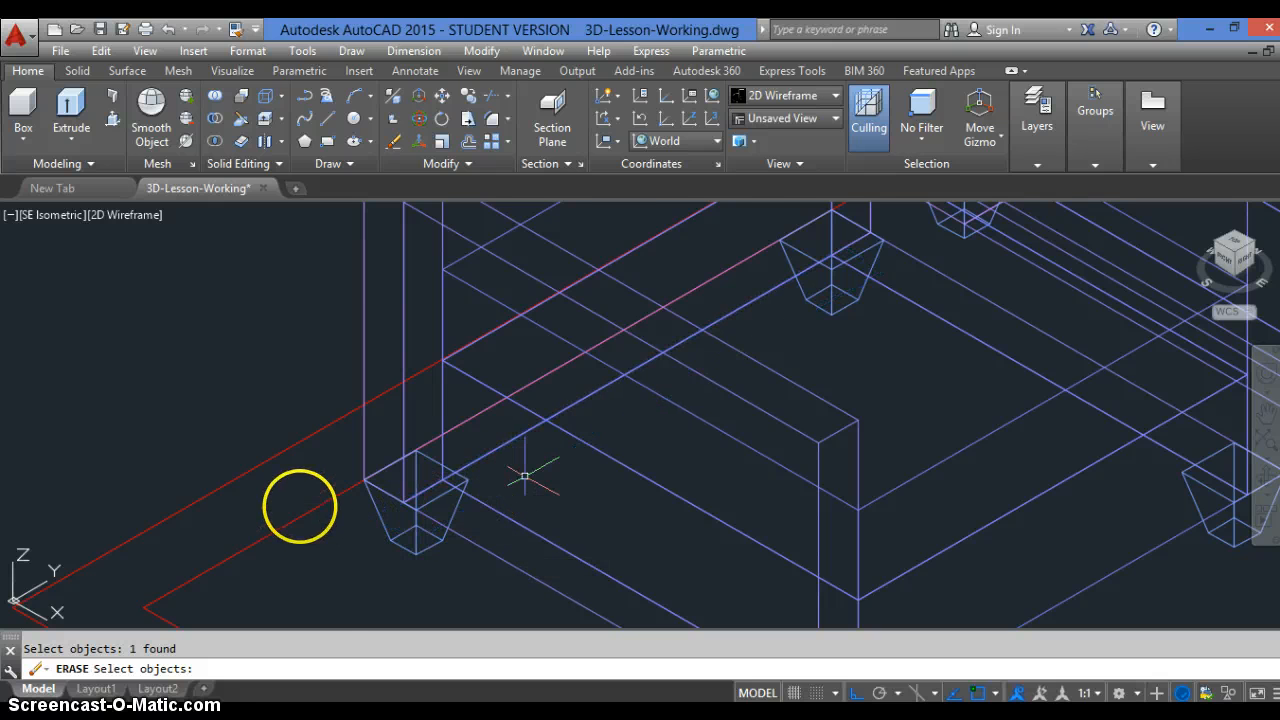
scroll(297, 503, down, 3)
scroll(548, 364, up, 3)
scroll(548, 364, up, 2)
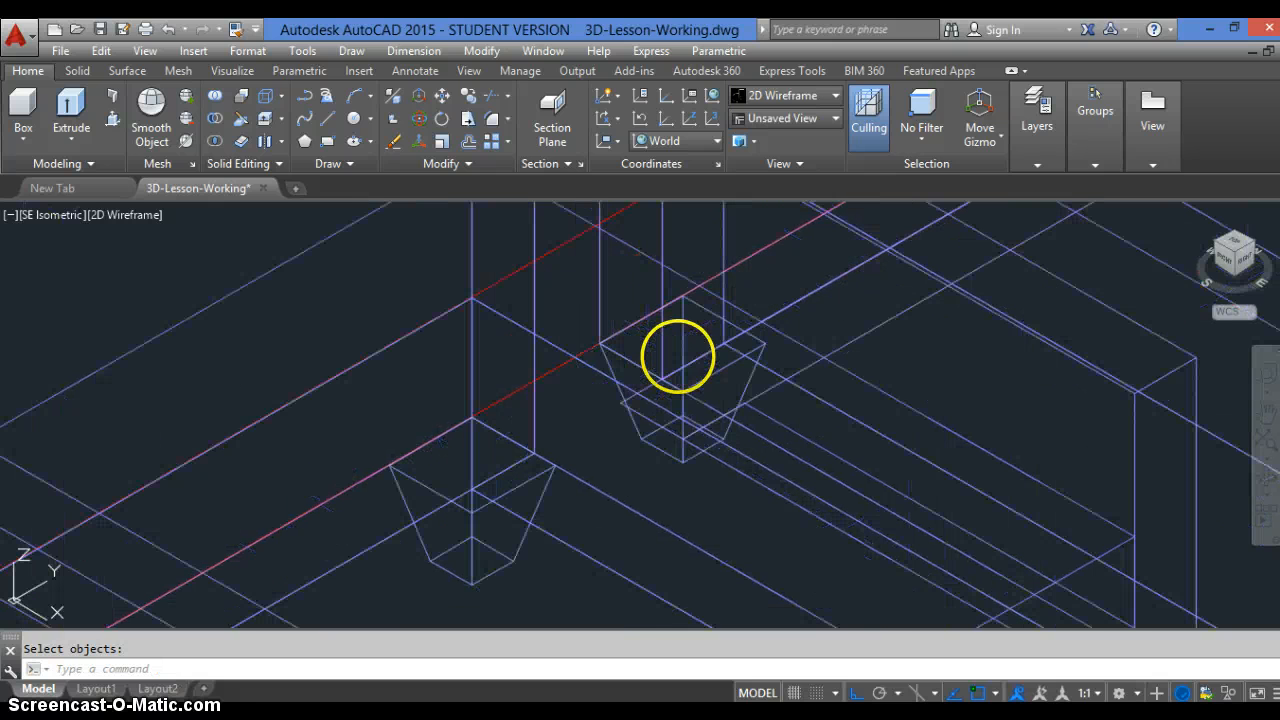
key(Return)
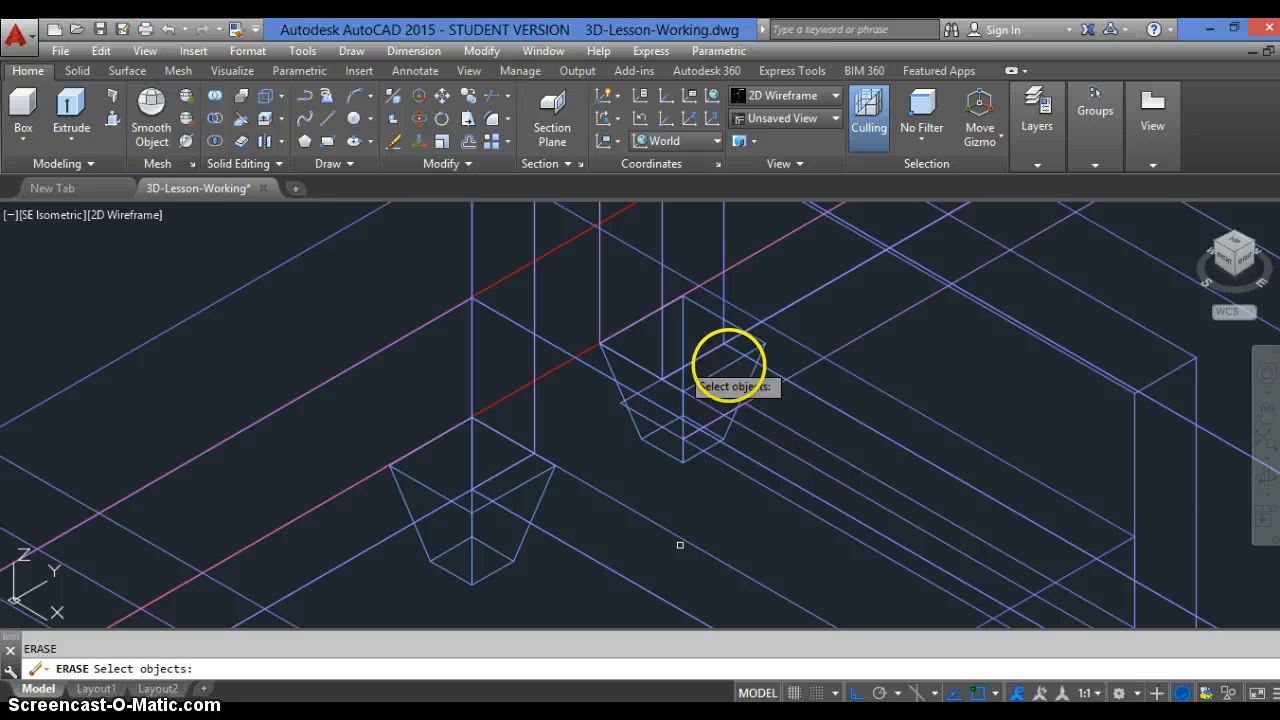
click(886, 319)
key(Return)
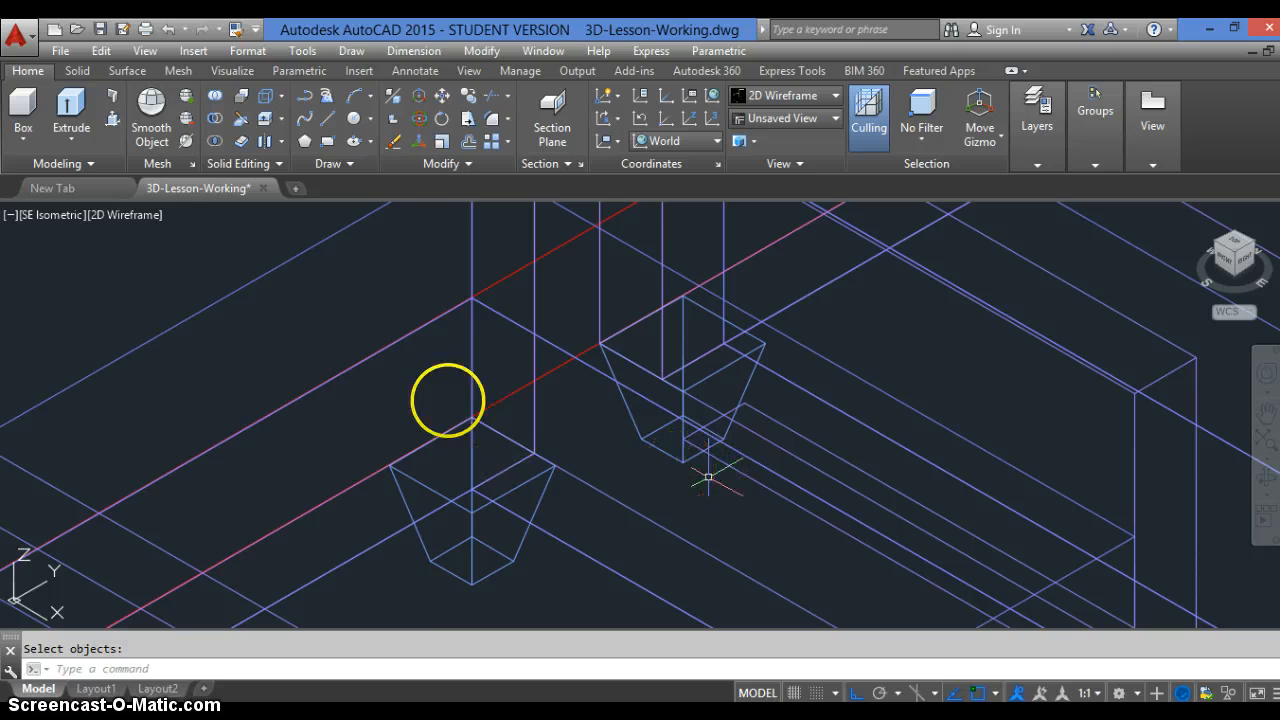
Erase both leftover flat arm outlines beneath the chair beside the round table, on the yellow window's side.
scroll(409, 380, down, 3)
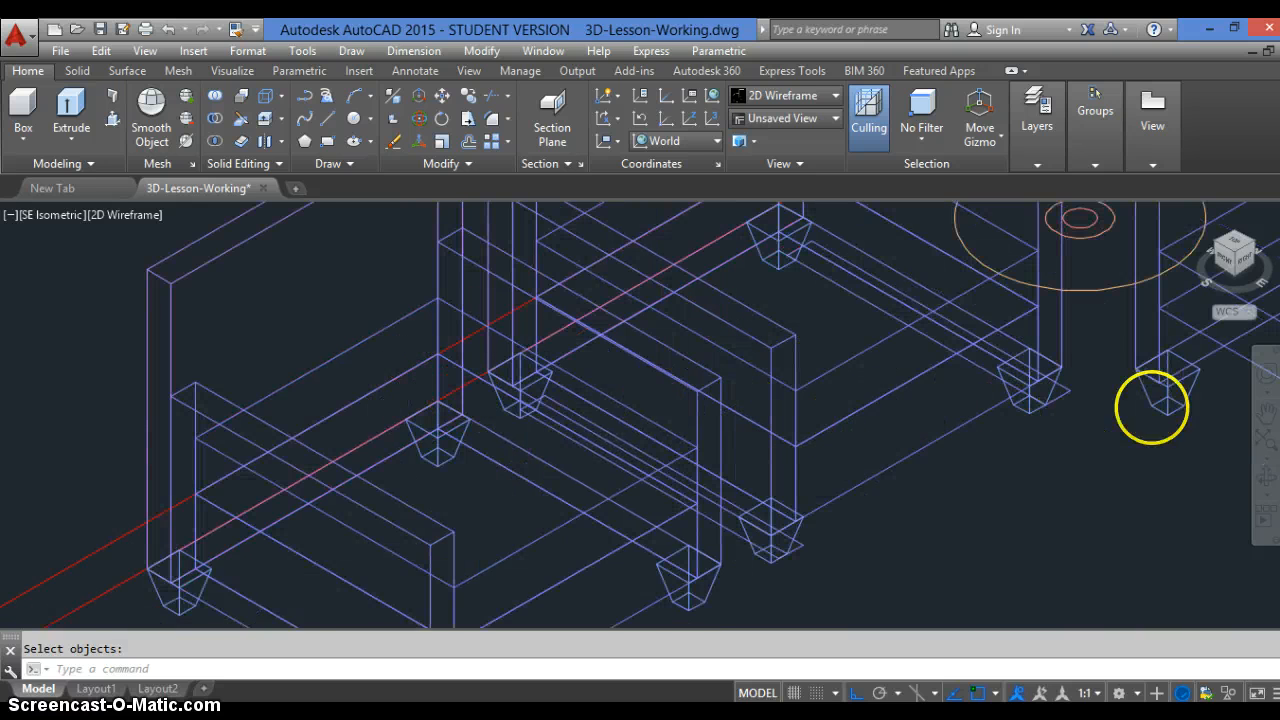
scroll(1151, 406, up, 2)
key(Return)
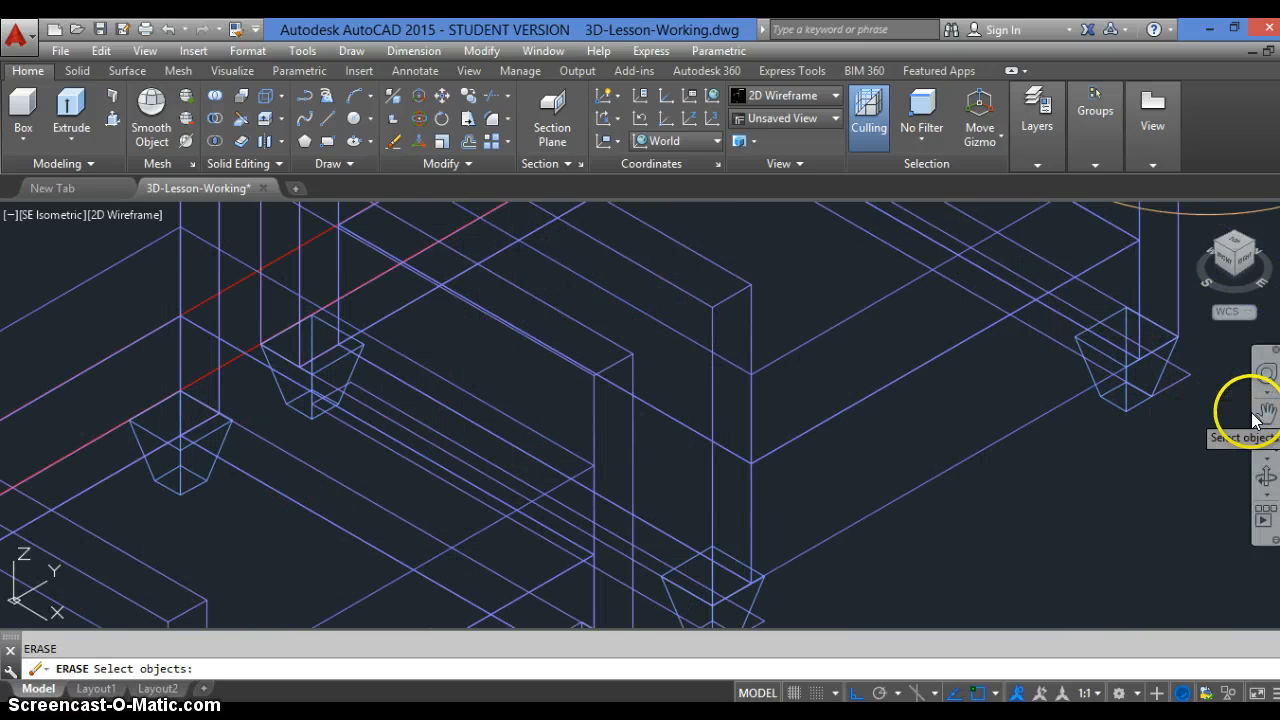
click(1188, 376)
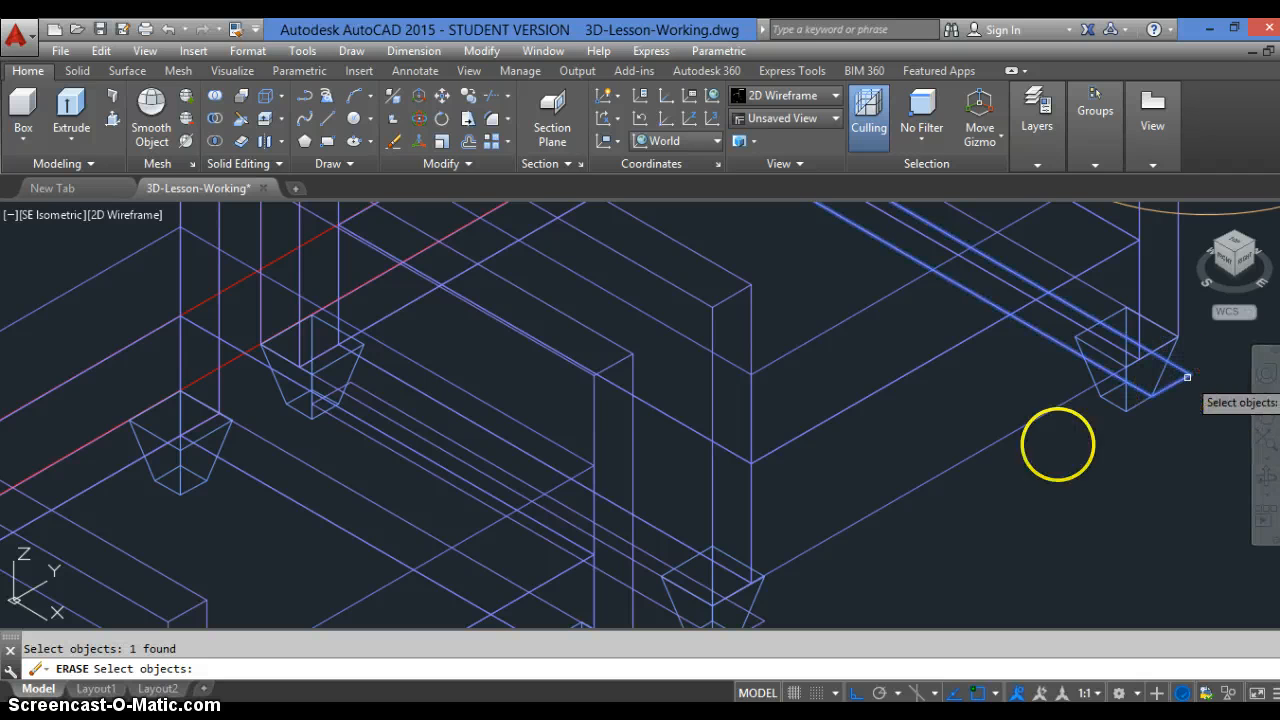
key(Return)
scroll(470, 447, down, 4)
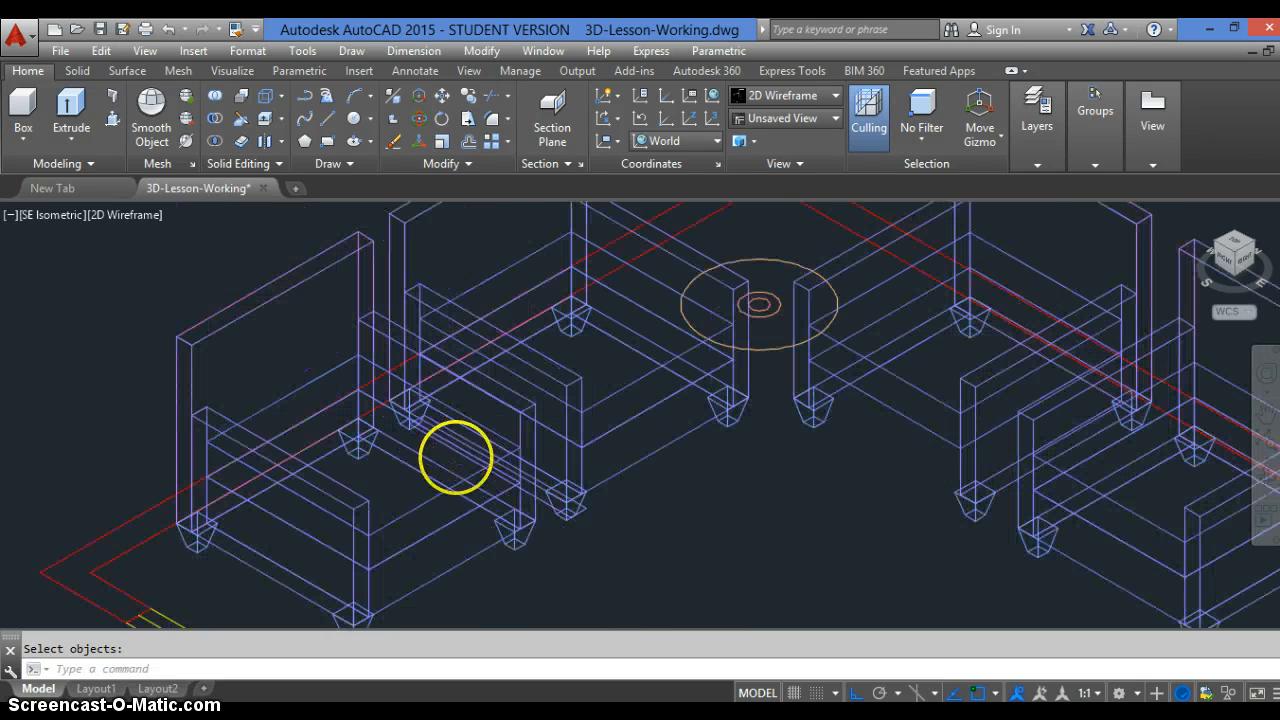
click(456, 522)
scroll(545, 573, up, 4)
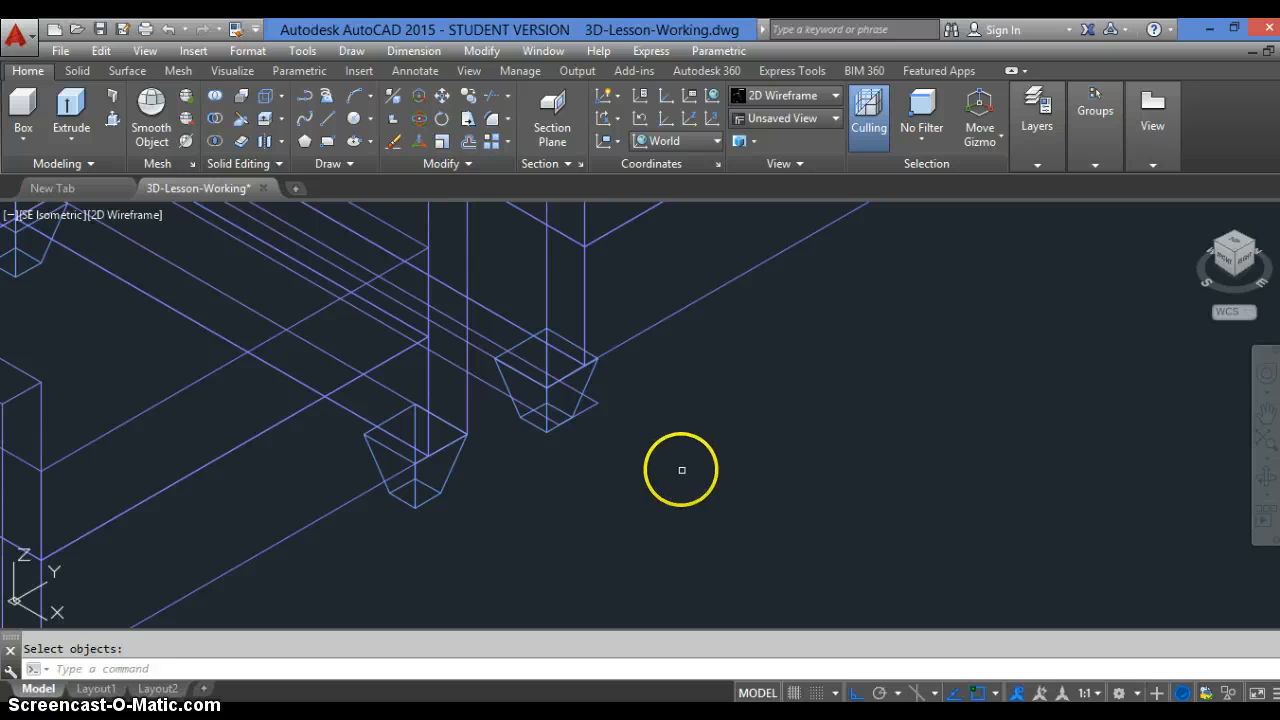
text(e)
key(Return)
click(580, 405)
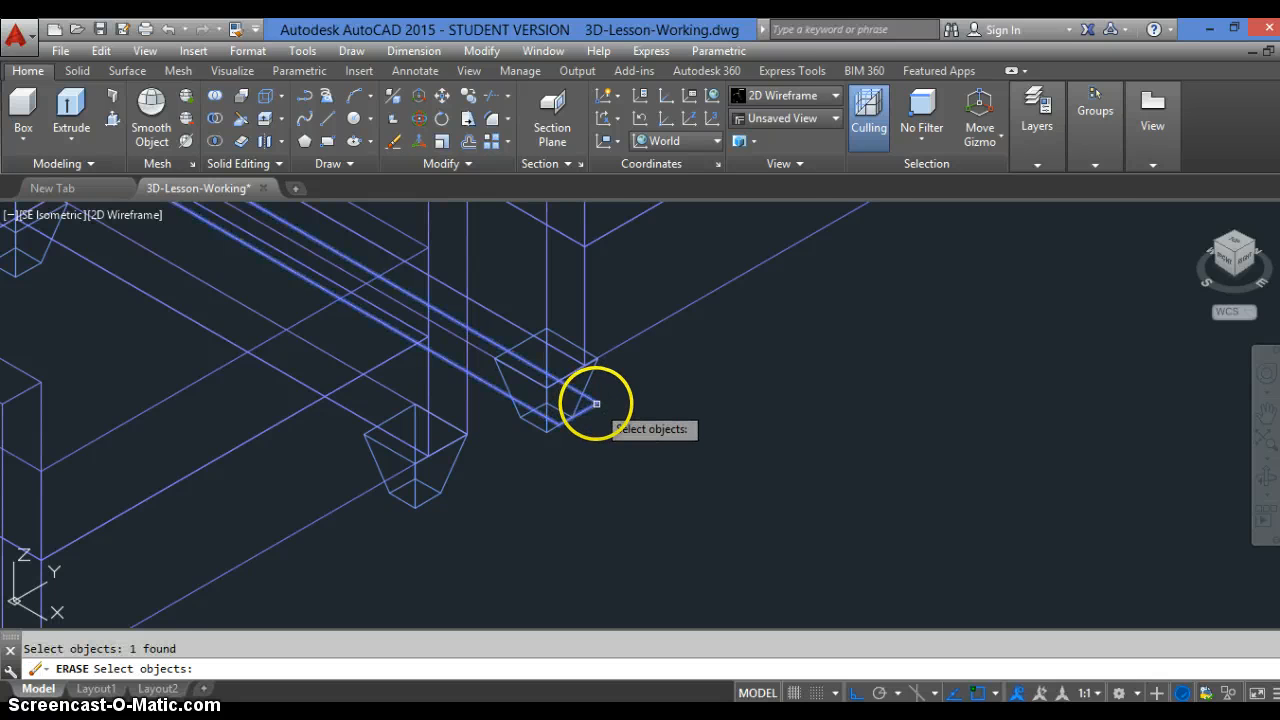
key(Return)
scroll(457, 512, down, 4)
scroll(457, 512, down, 2)
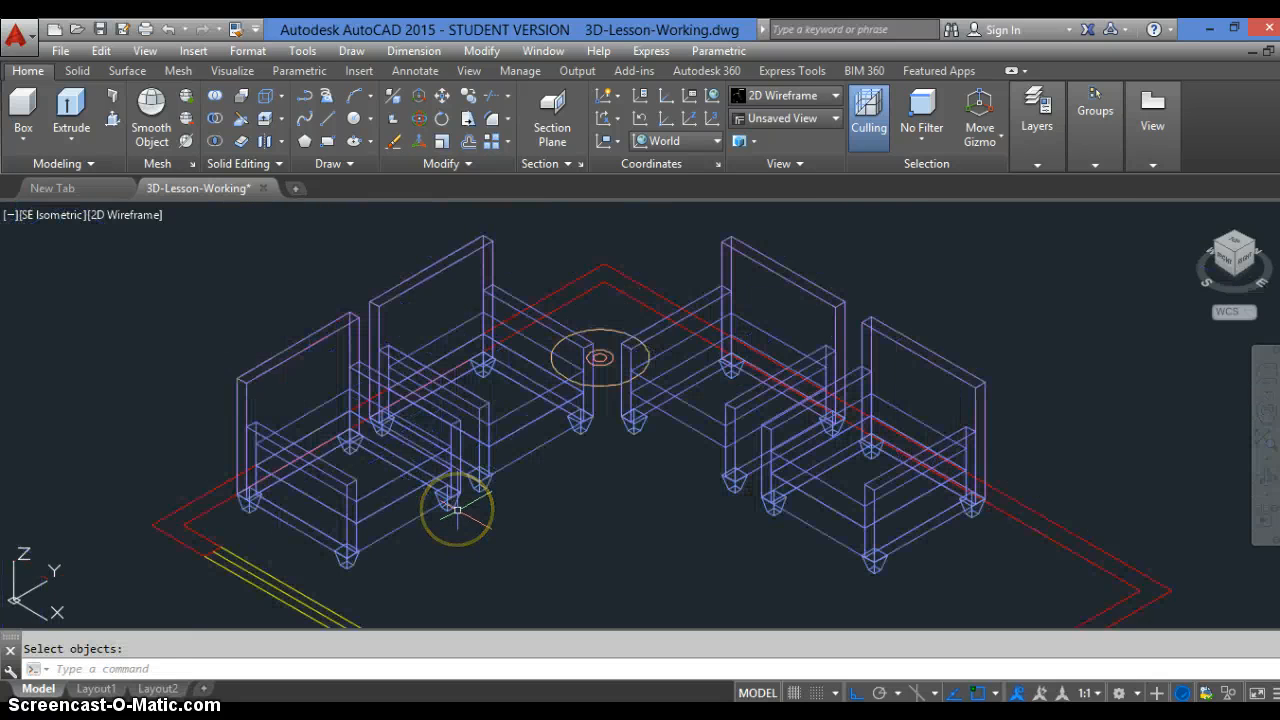
Extrude the large outer circle of the tan concentric circles outside the room to a height of 1.
scroll(520, 480, down, 3)
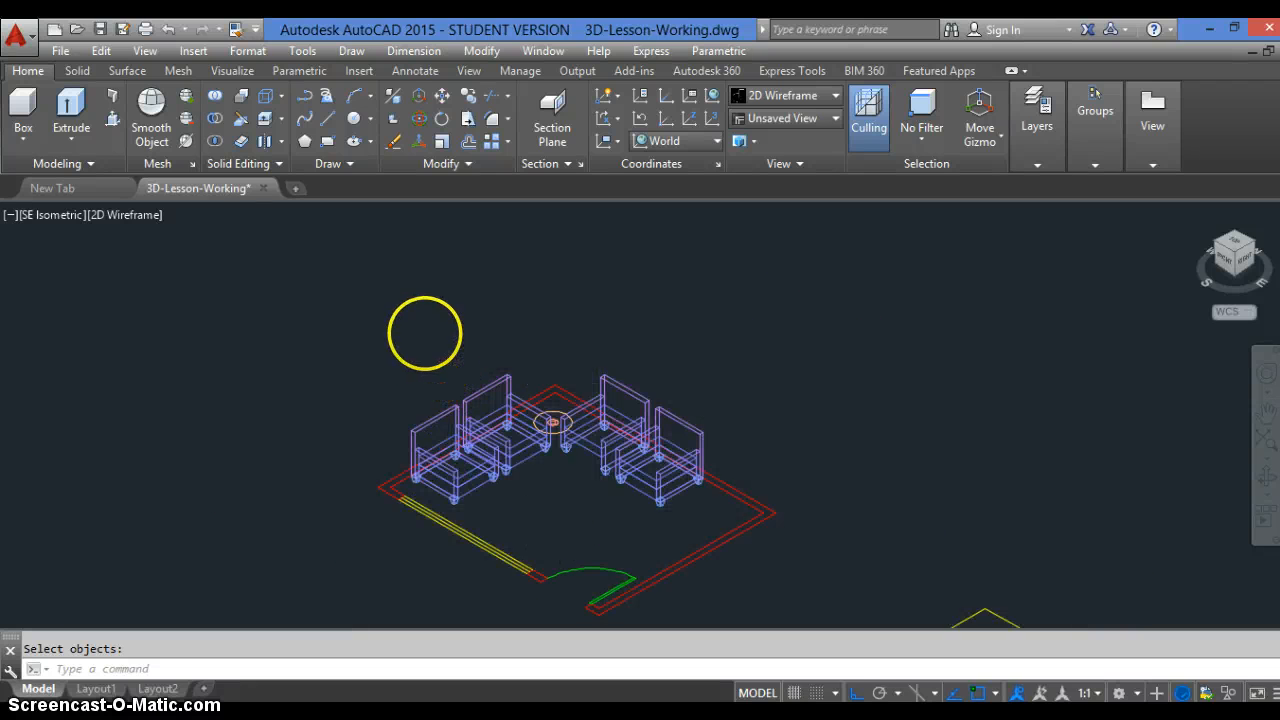
scroll(409, 366, down, 1)
scroll(586, 506, down, 3)
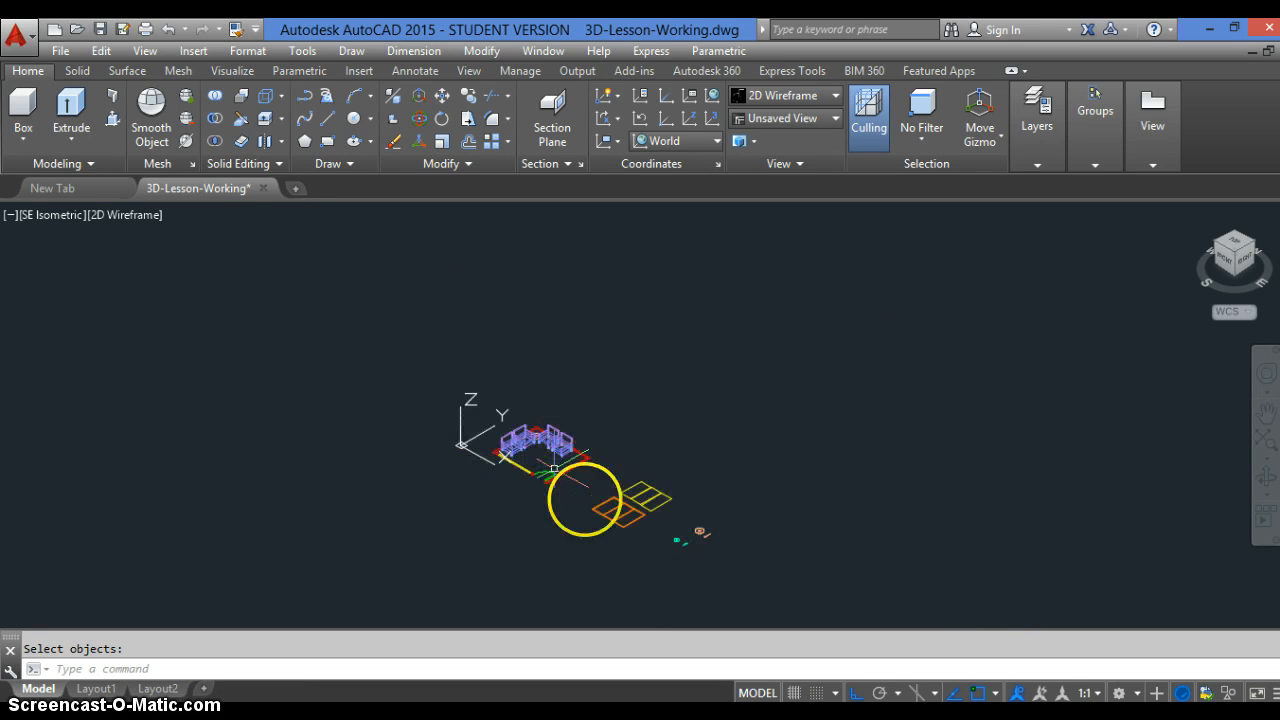
scroll(757, 549, up, 6)
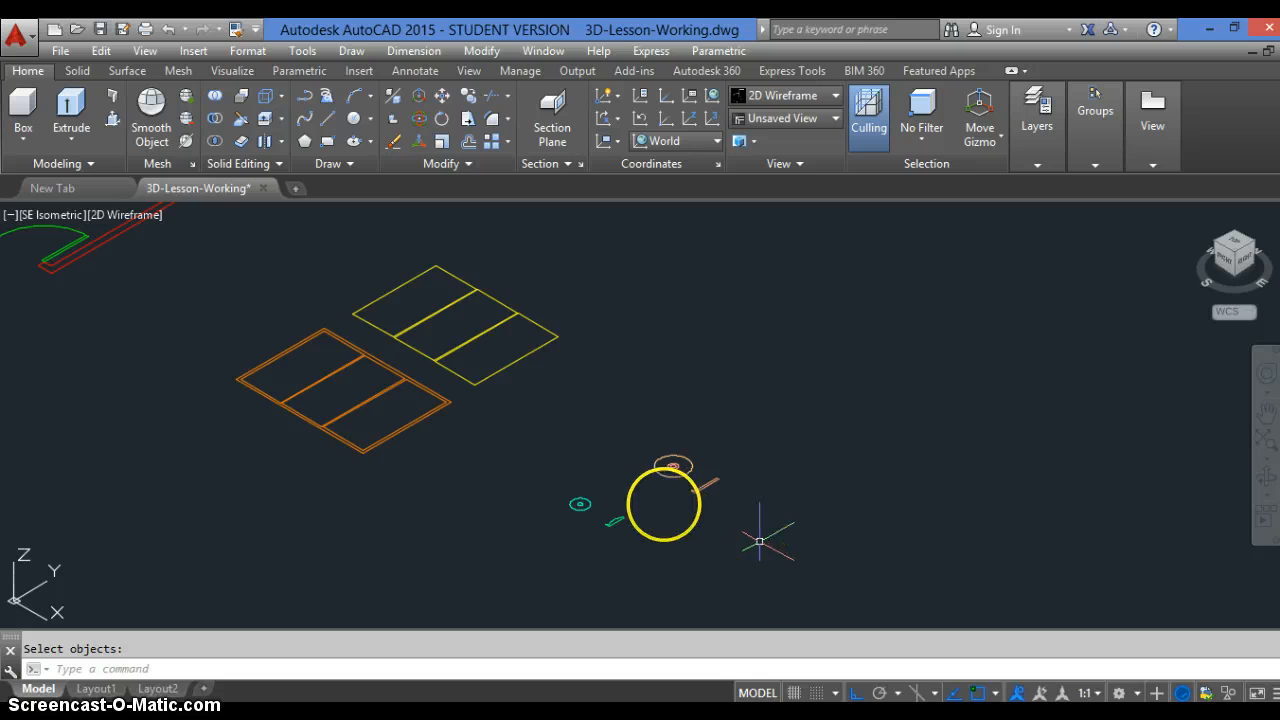
scroll(666, 500, up, 4)
scroll(684, 458, up, 2)
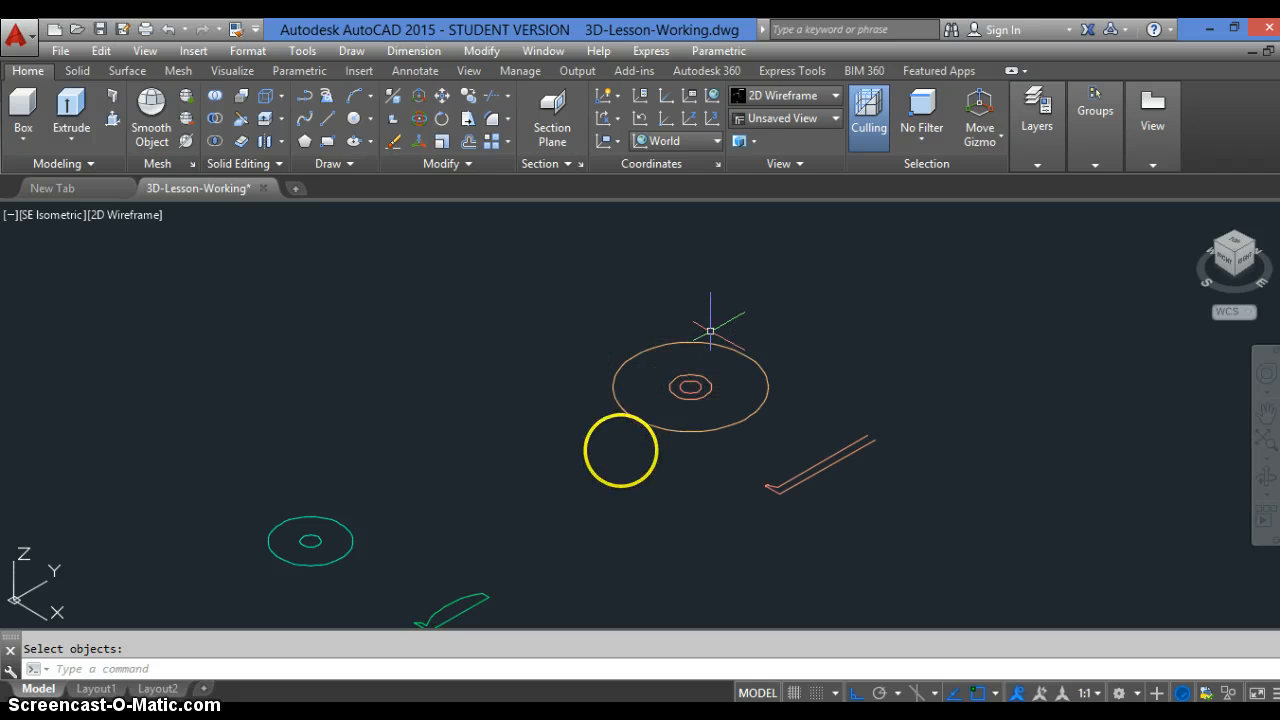
scroll(726, 440, up, 2)
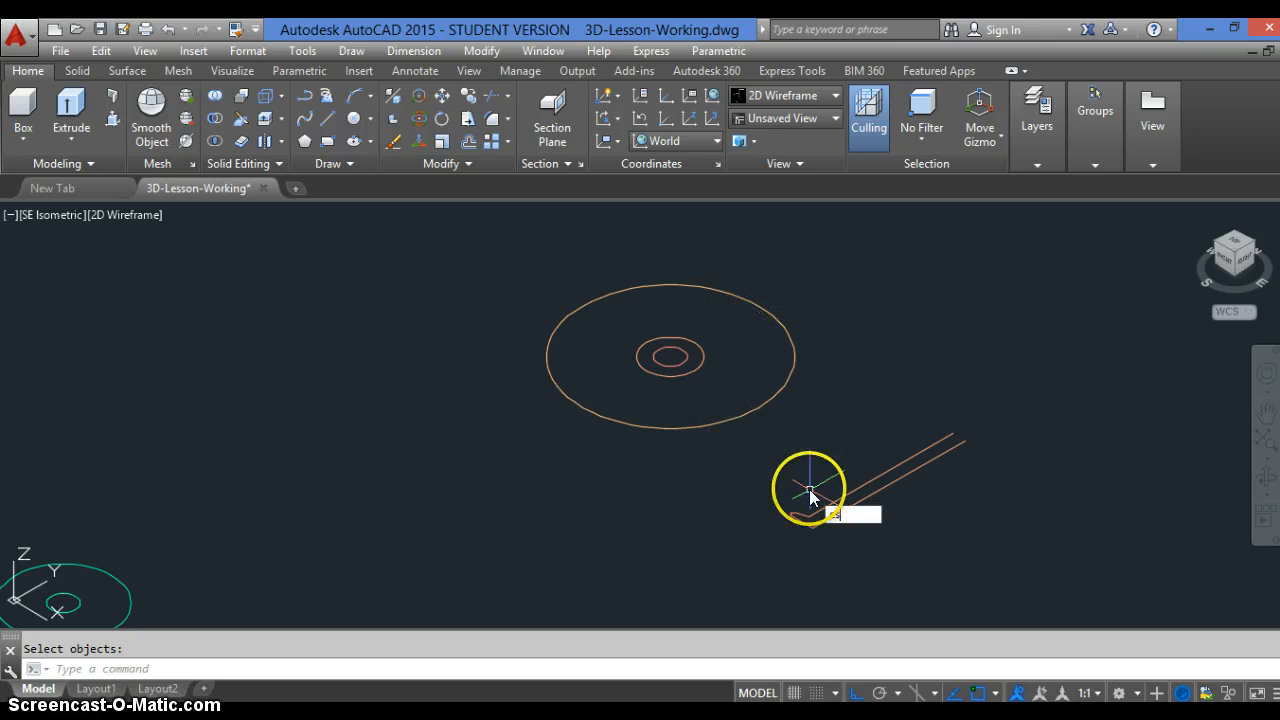
key(Return)
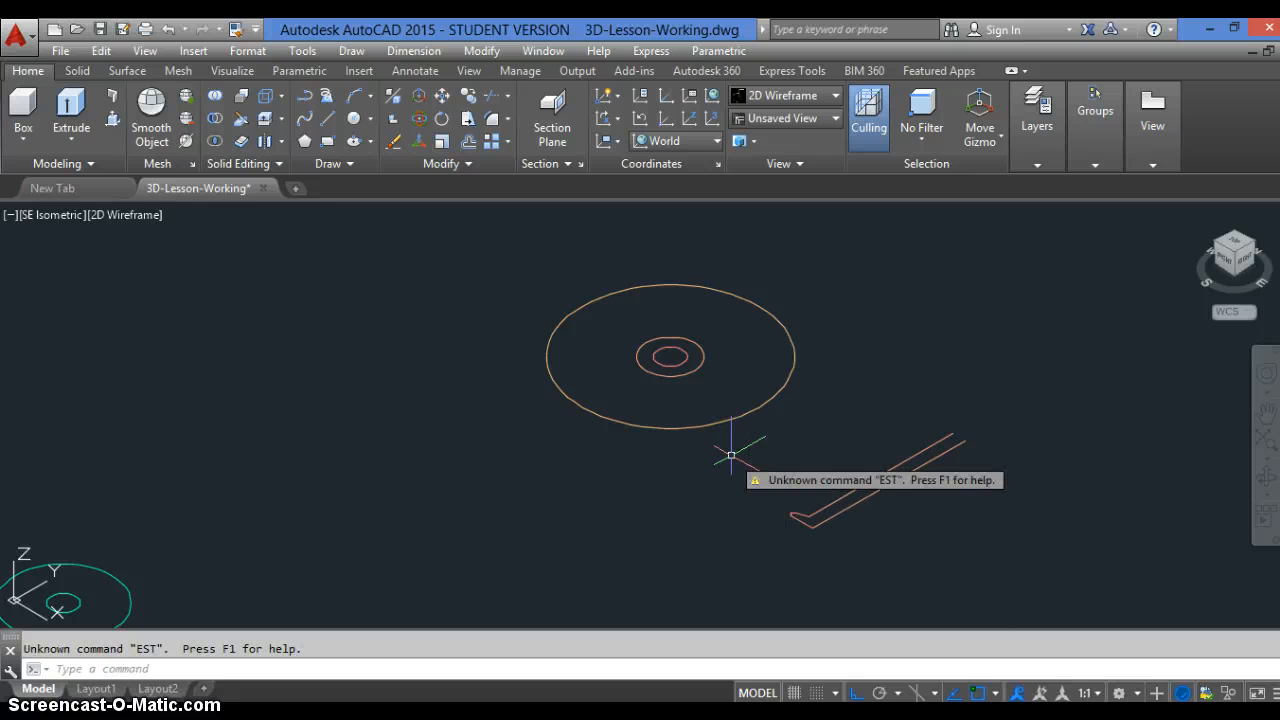
key(Escape)
text(e)
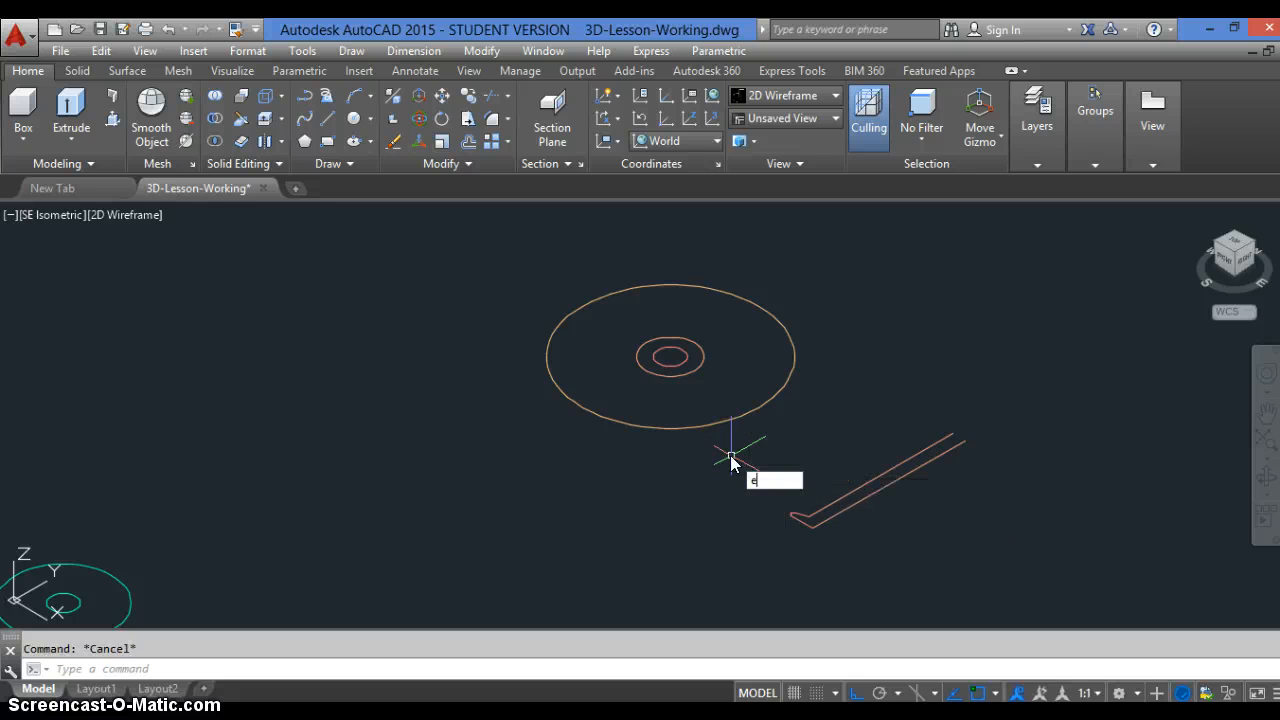
text(xt)
click(730, 455)
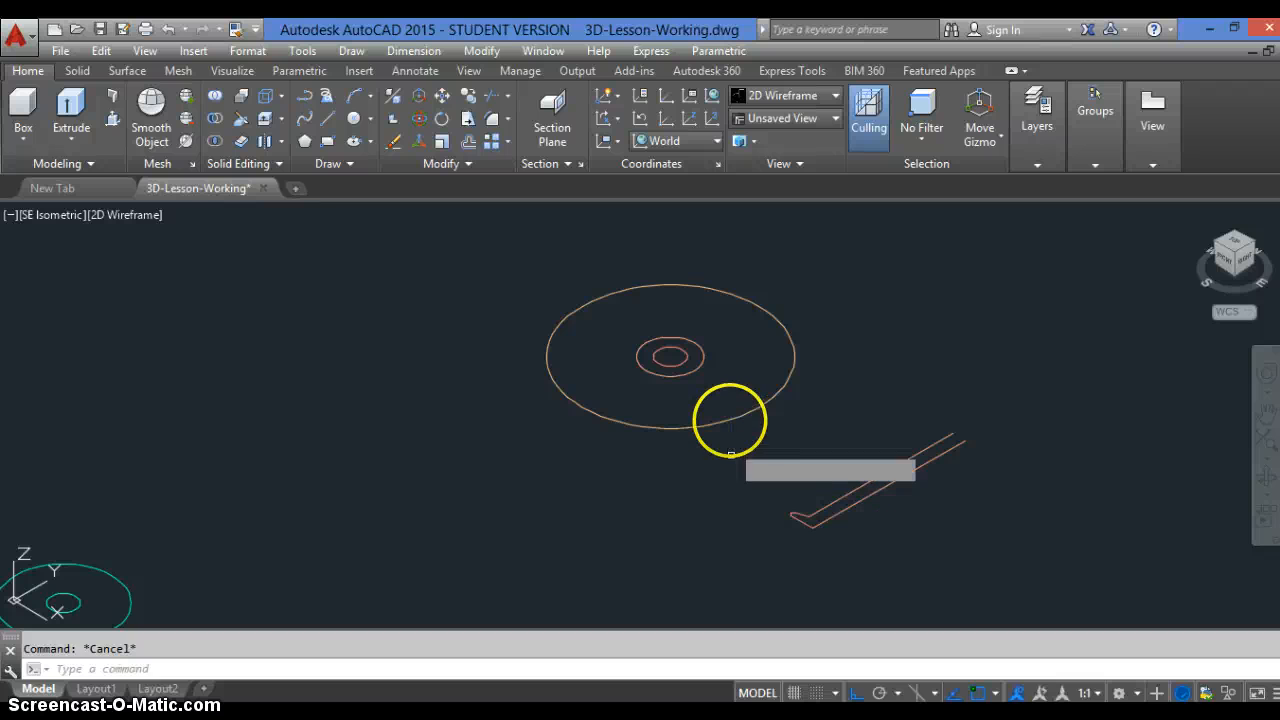
click(735, 419)
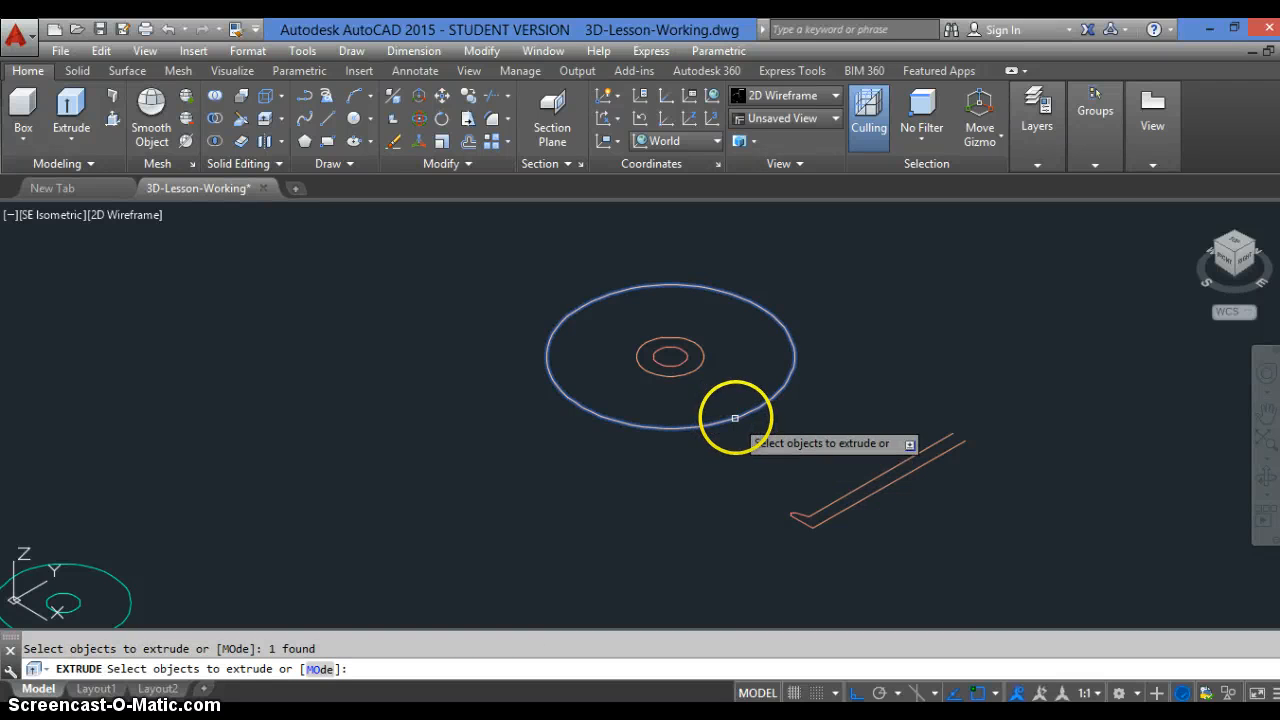
key(Return)
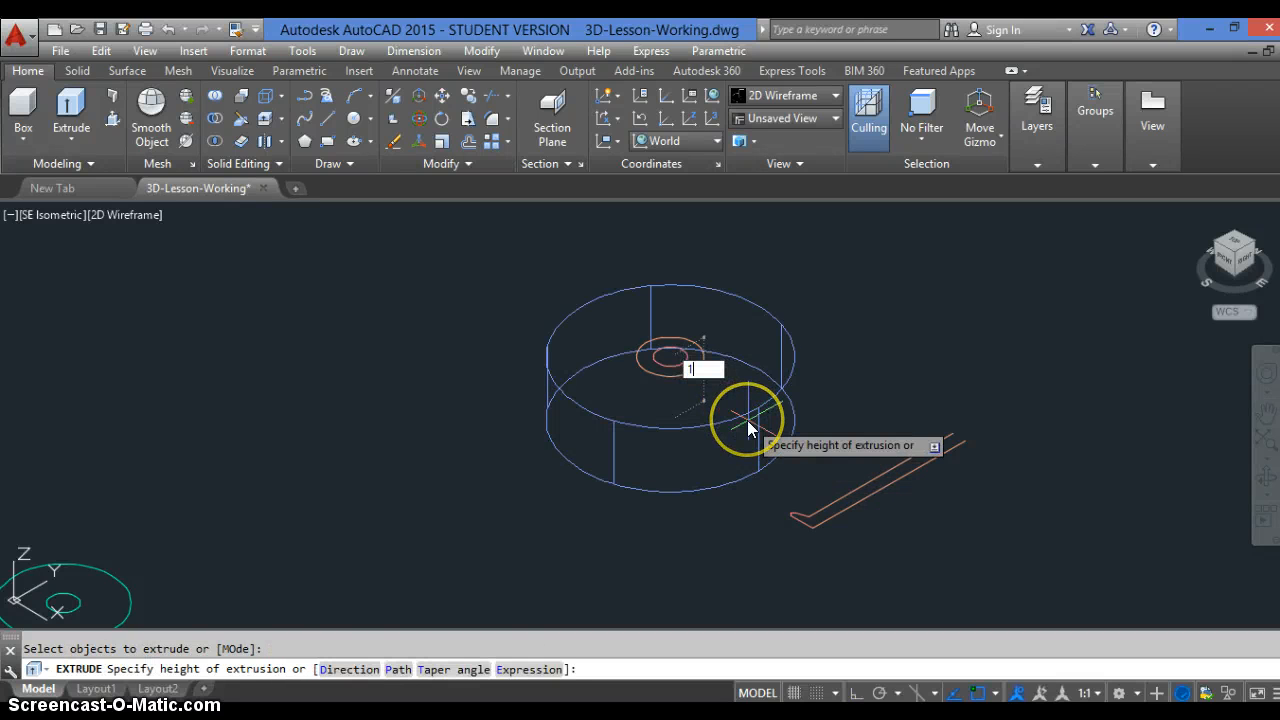
text(1)
key(Return)
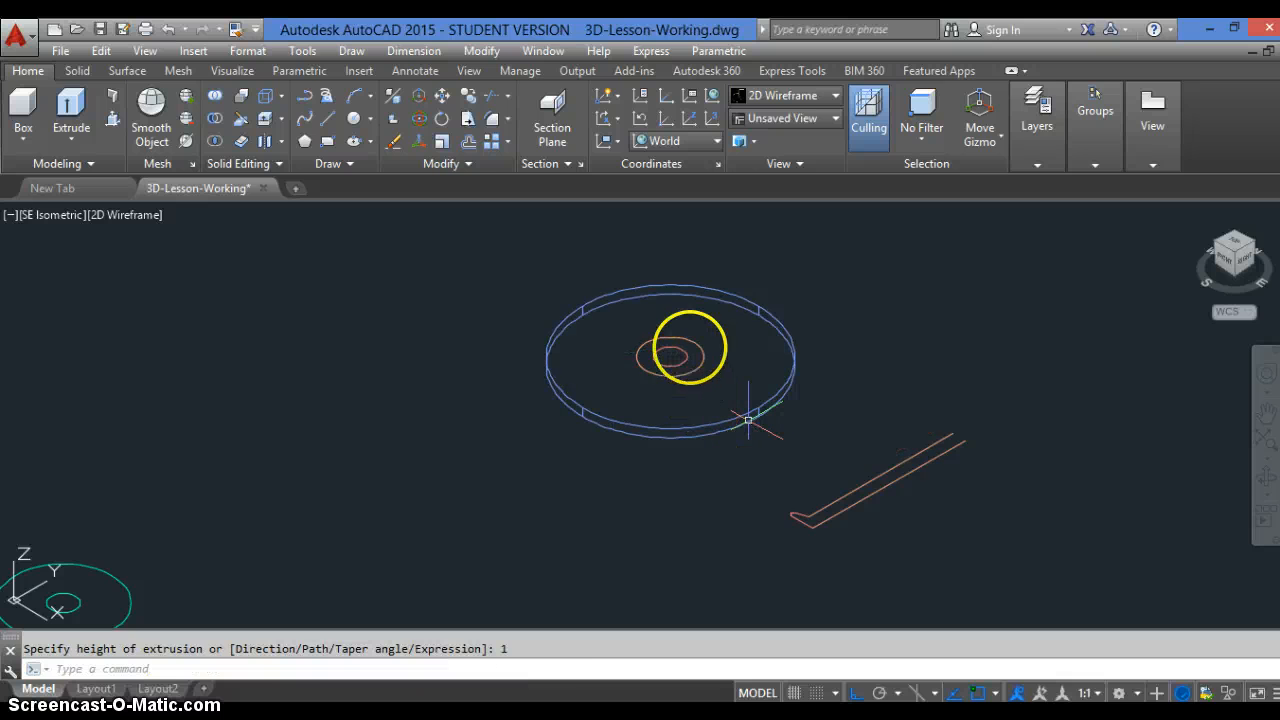
Rotate the flat pedestal profile beside the tabletop upright in 3D by 90° about a two-point axis picked near its foot end.
key(Return)
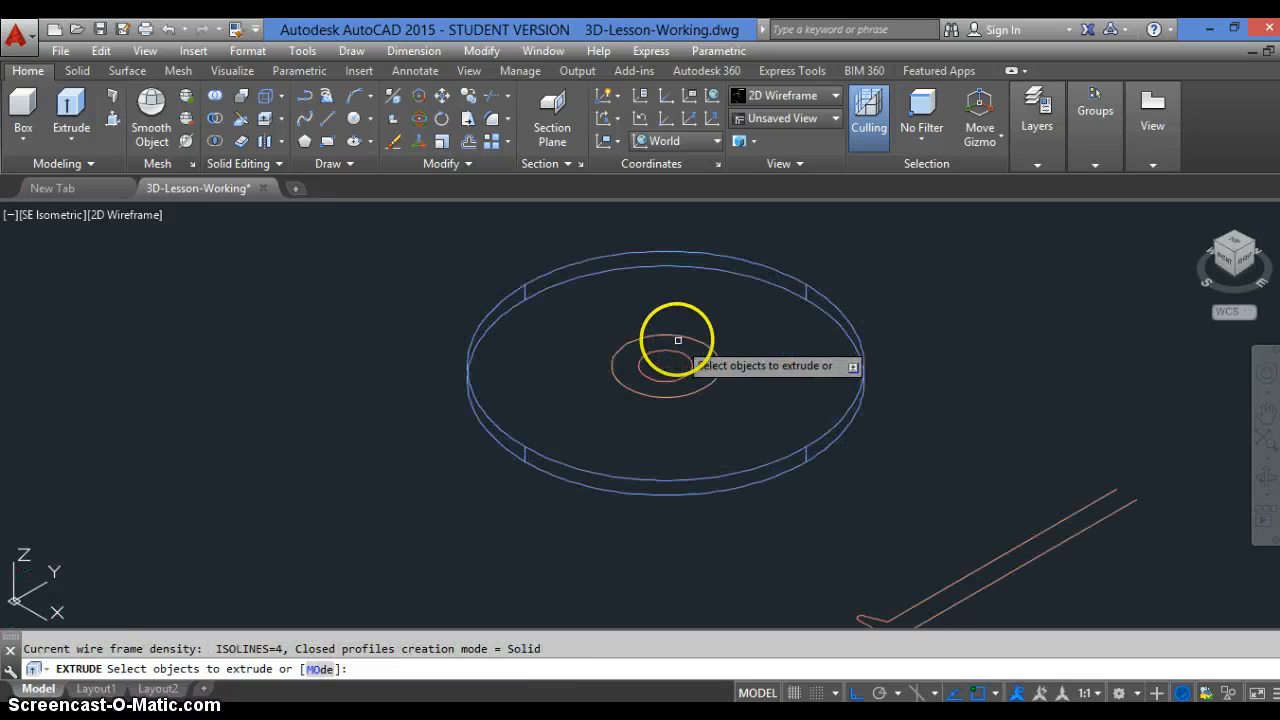
key(Return)
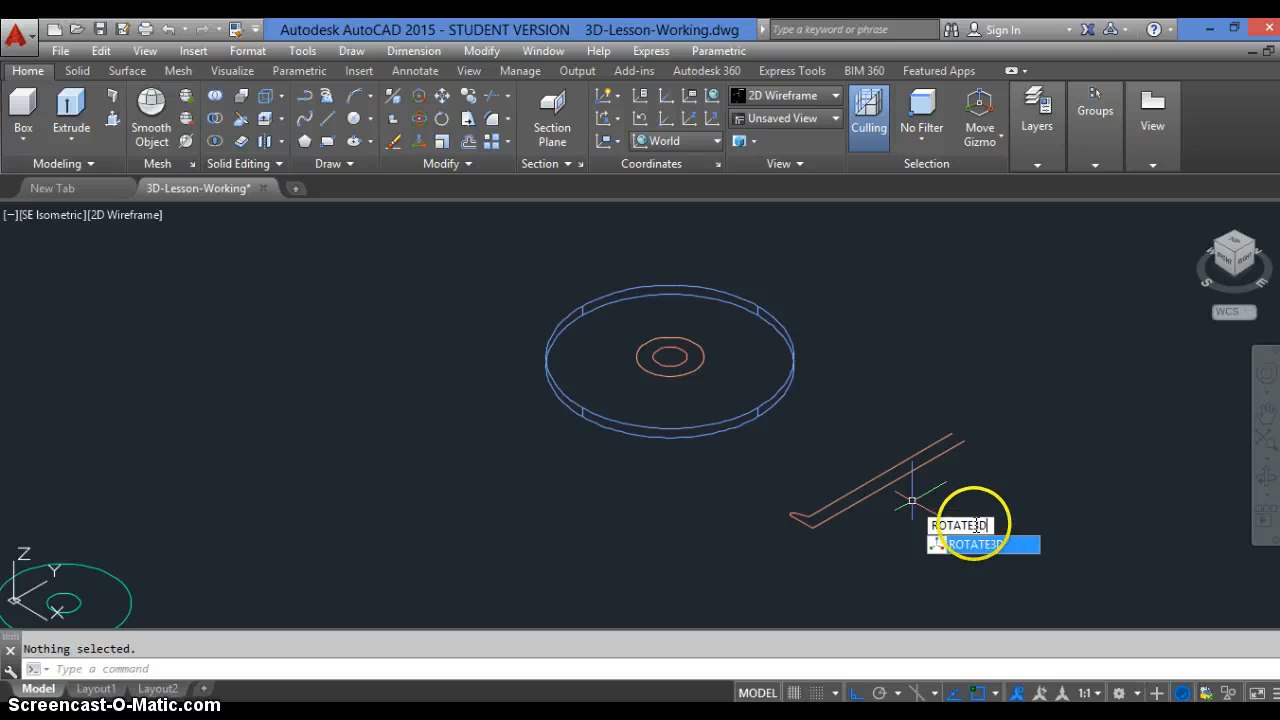
key(Return)
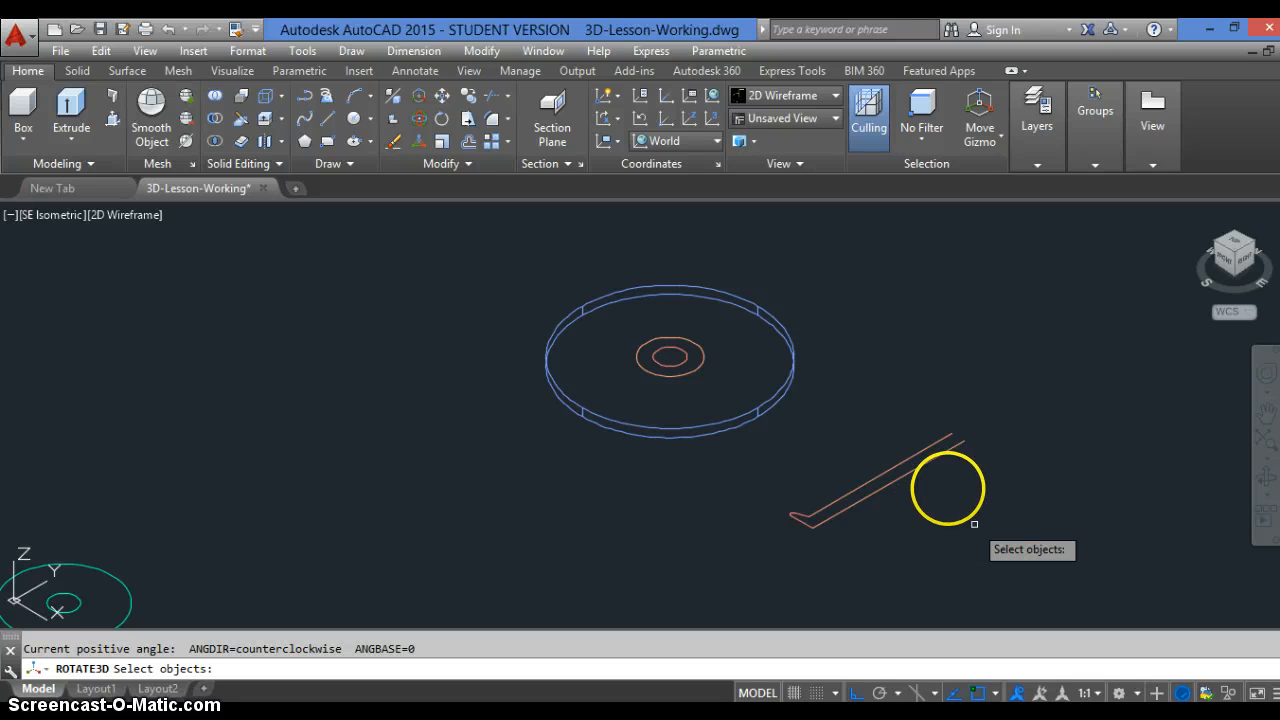
click(985, 432)
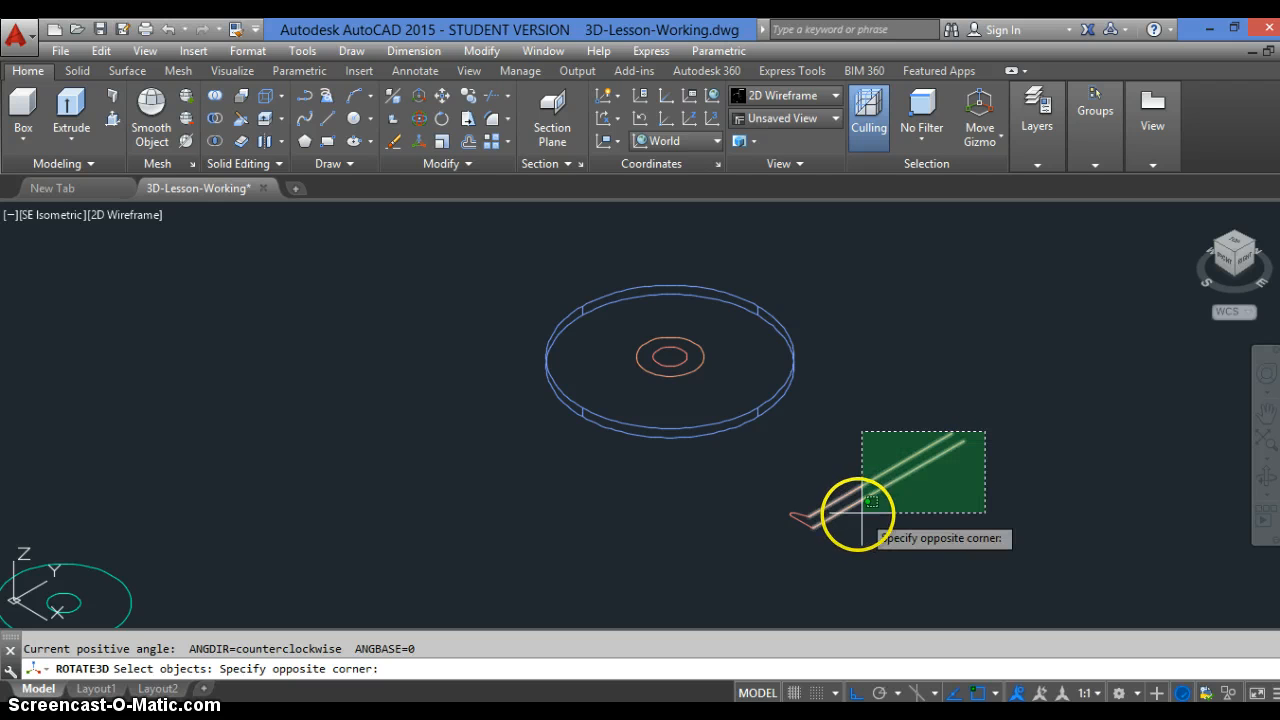
click(782, 549)
key(Return)
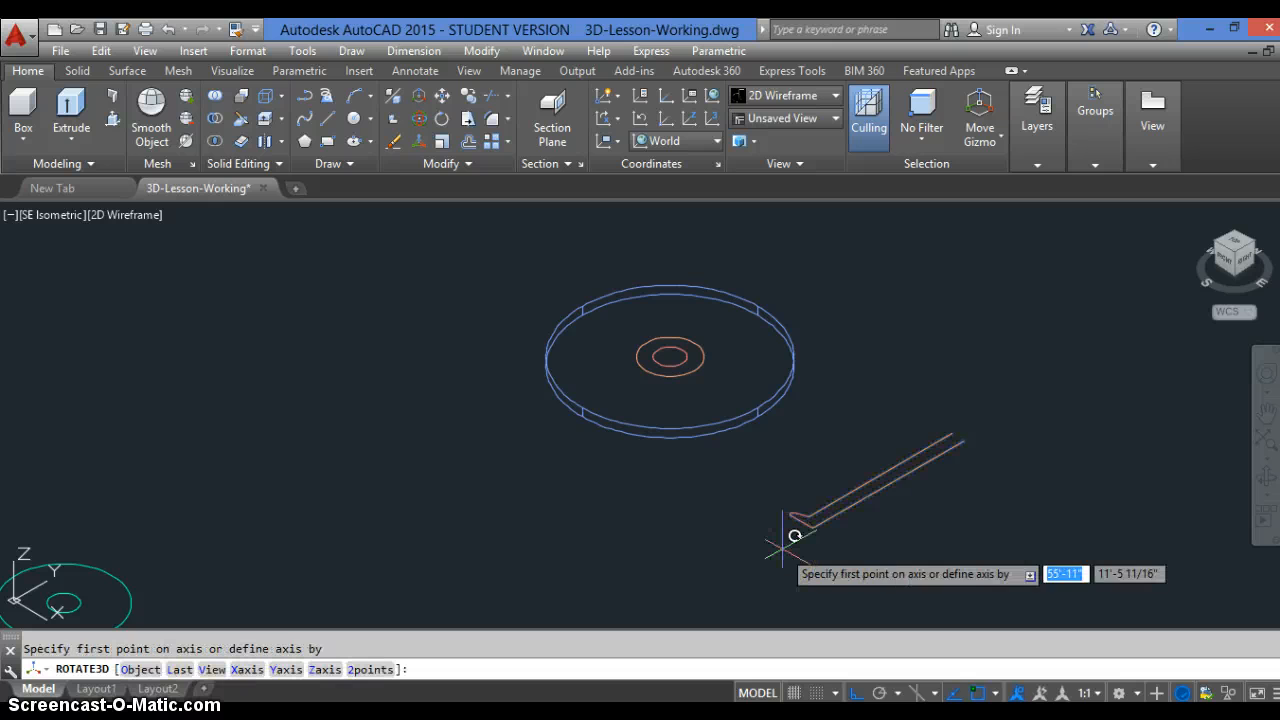
click(773, 549)
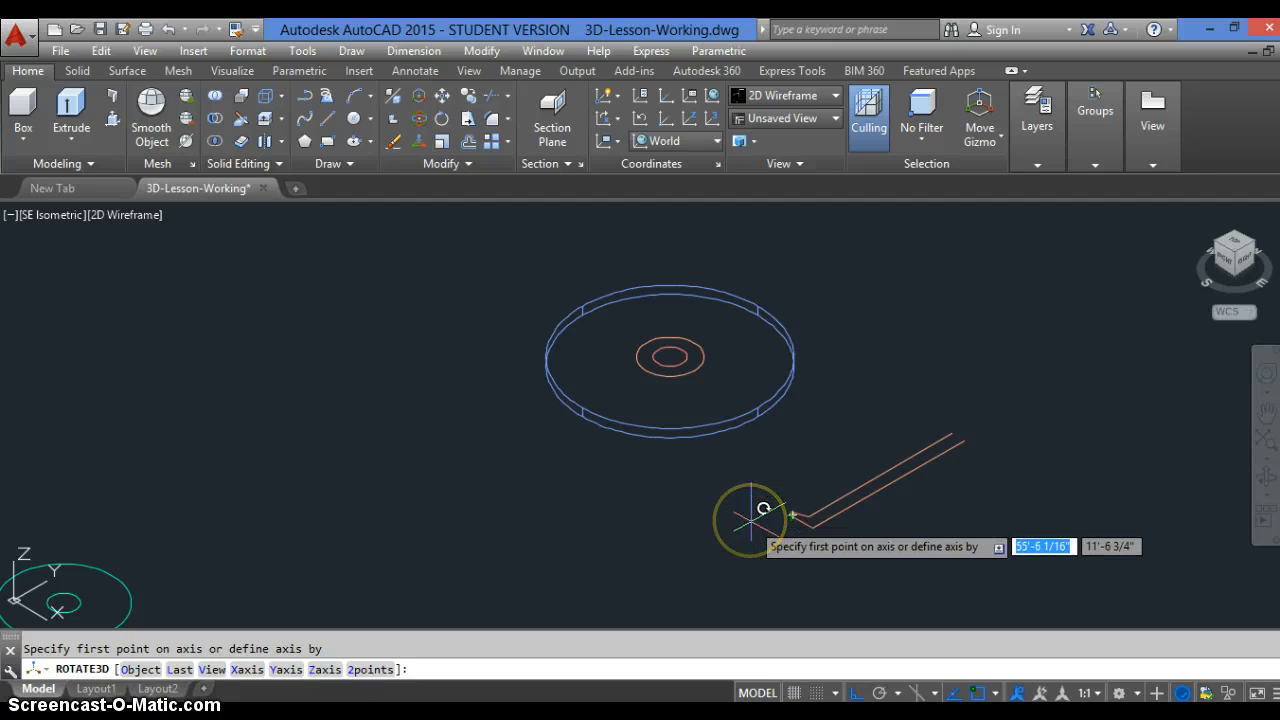
click(752, 519)
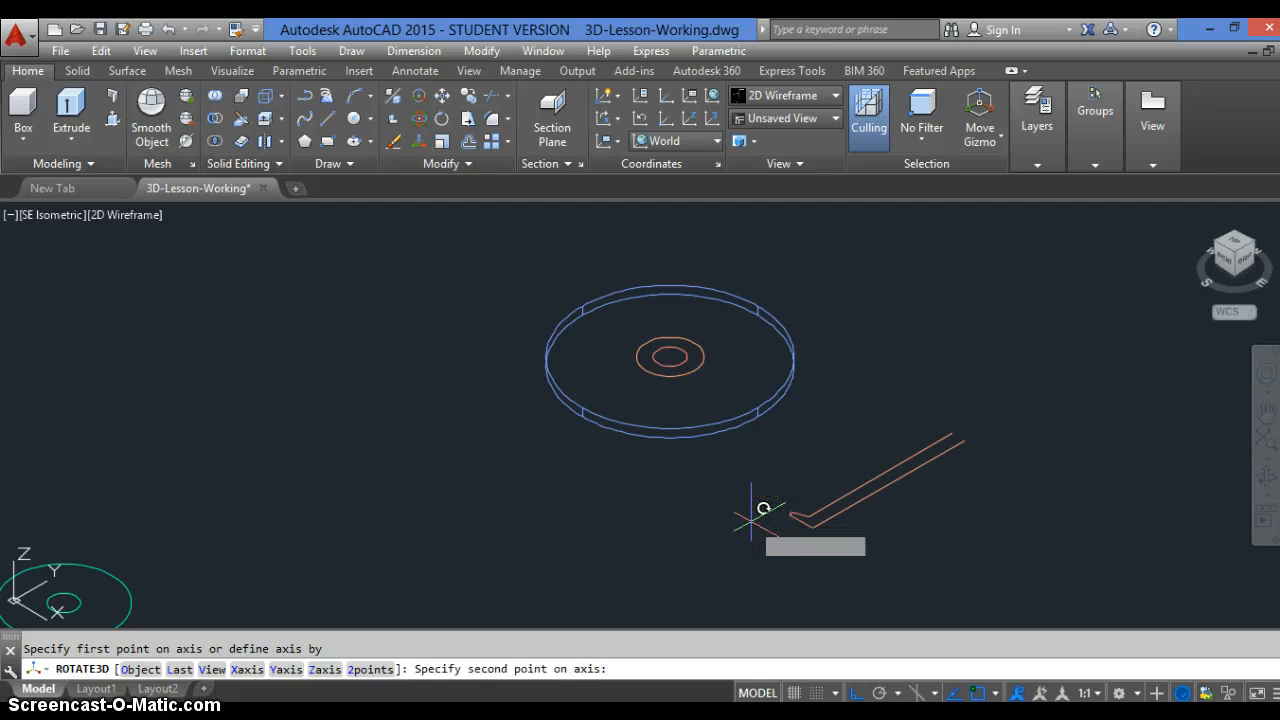
click(825, 565)
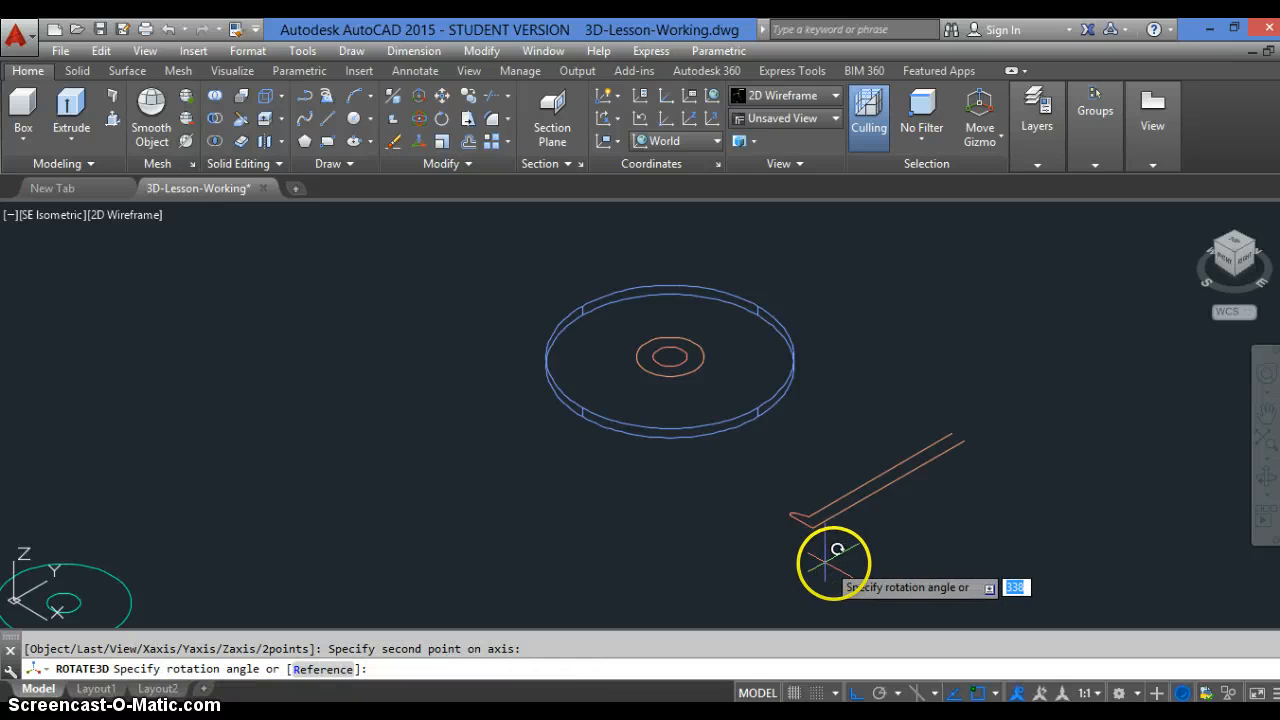
click(840, 563)
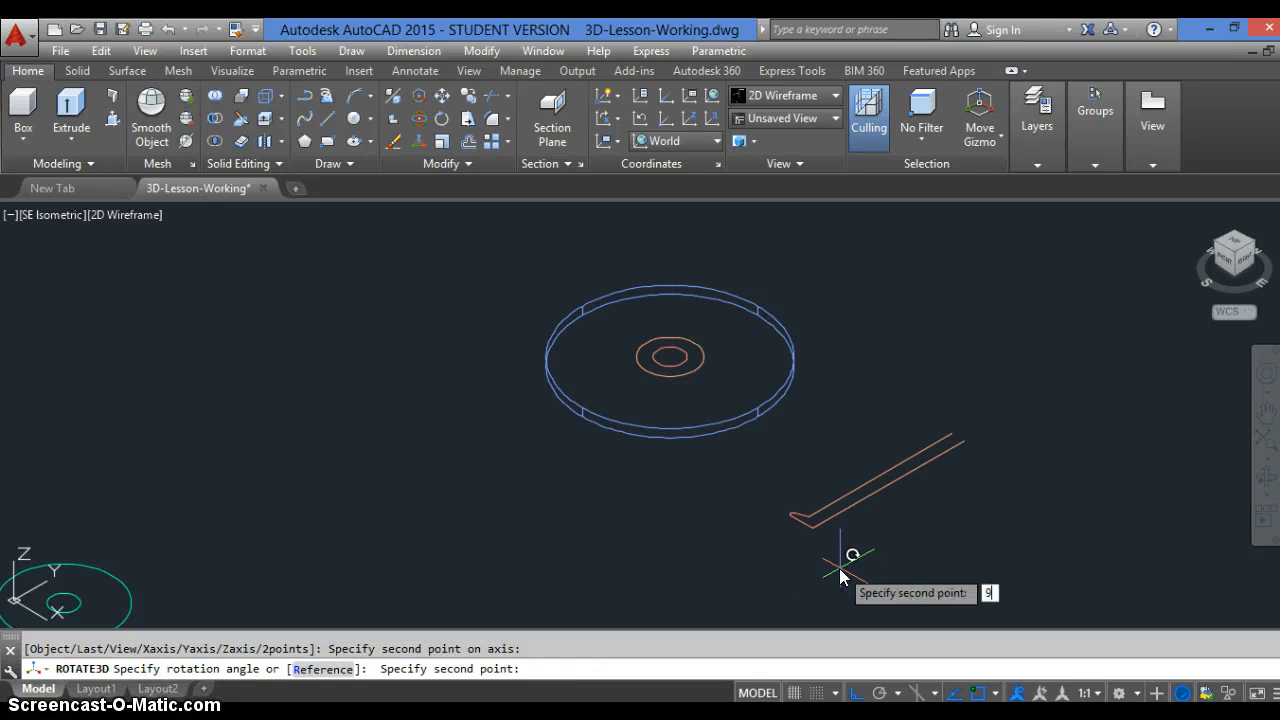
key(Return)
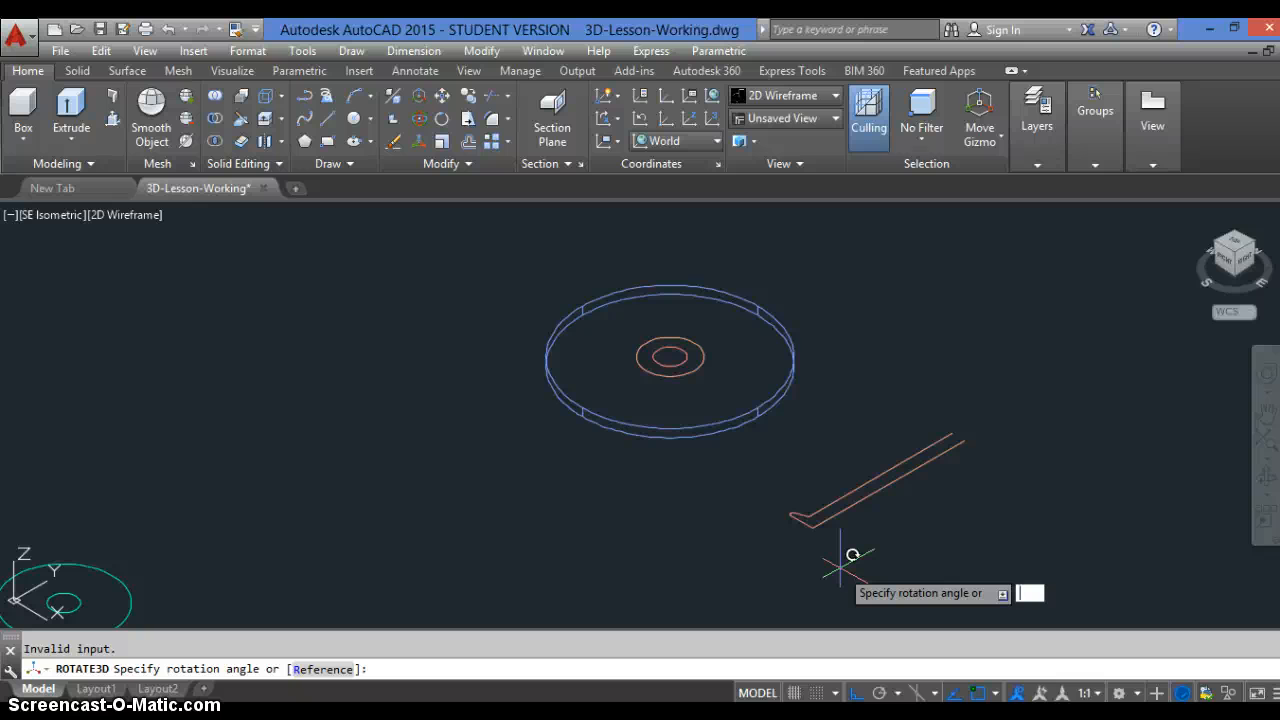
key(Return)
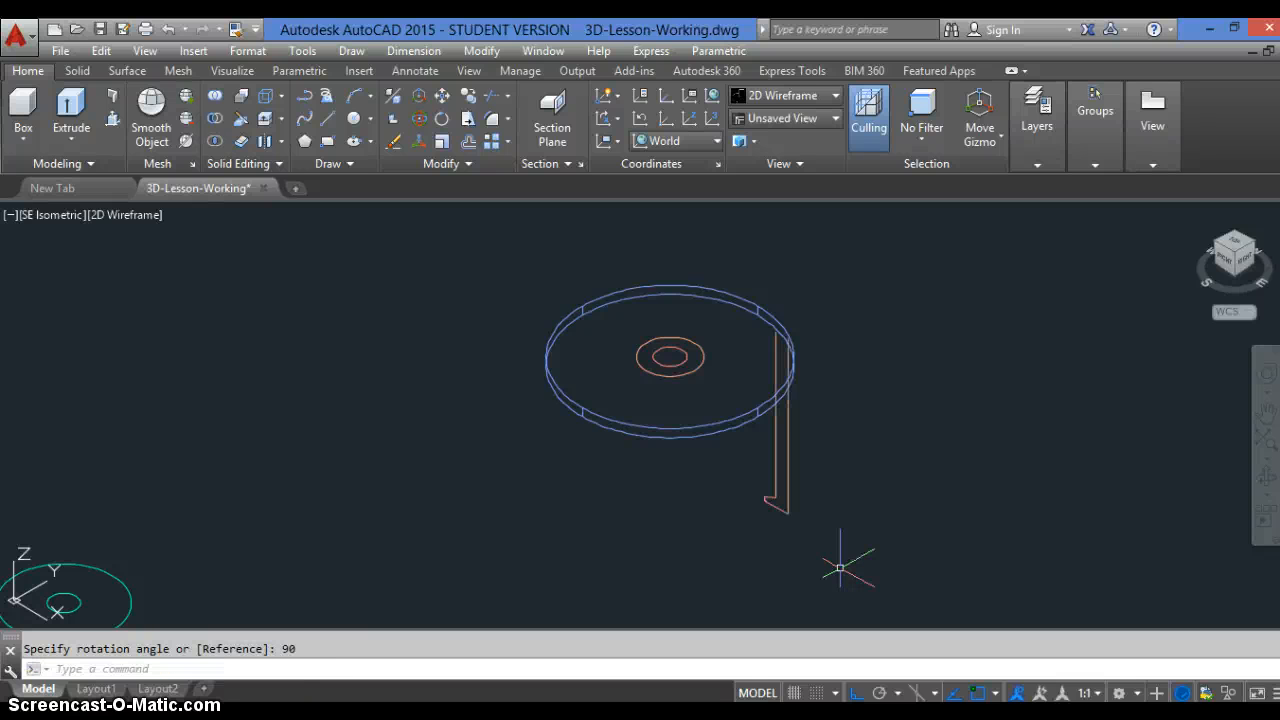
Move the whole upright pedestal profile away from the round tabletop so the two no longer overlap in this view.
scroll(740, 410, up, 3)
scroll(614, 294, down, 3)
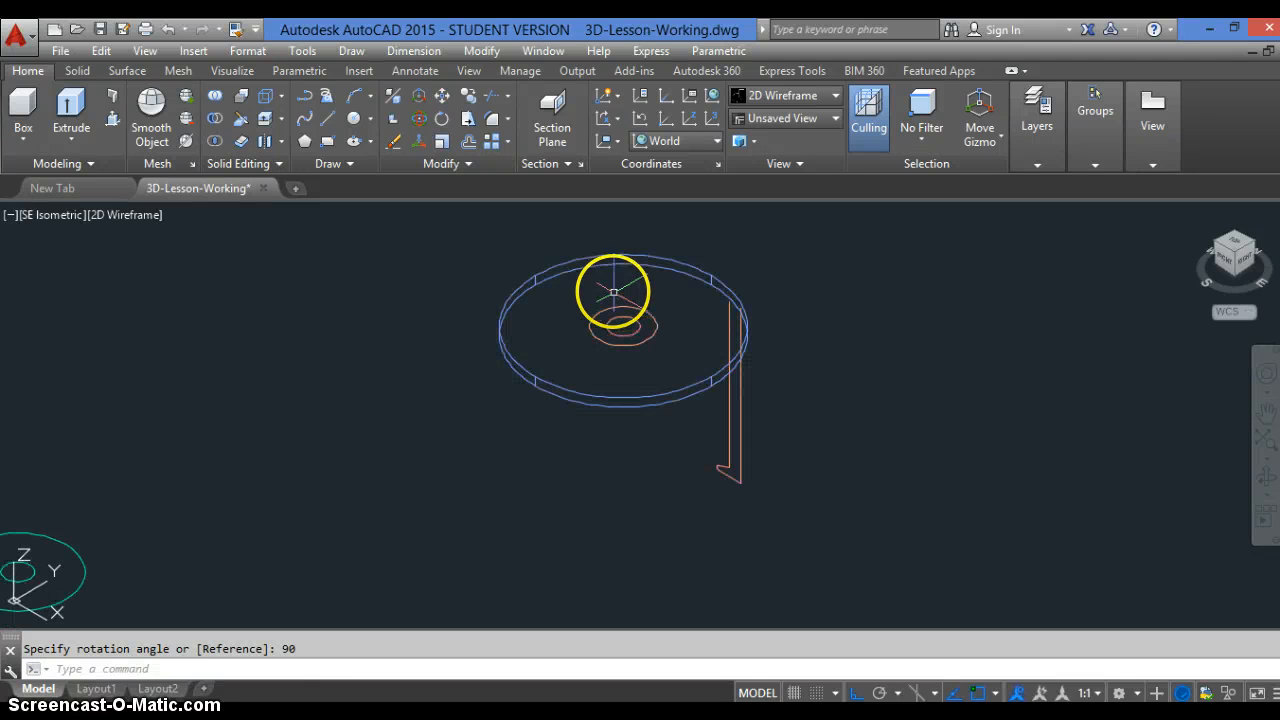
text(m)
key(Return)
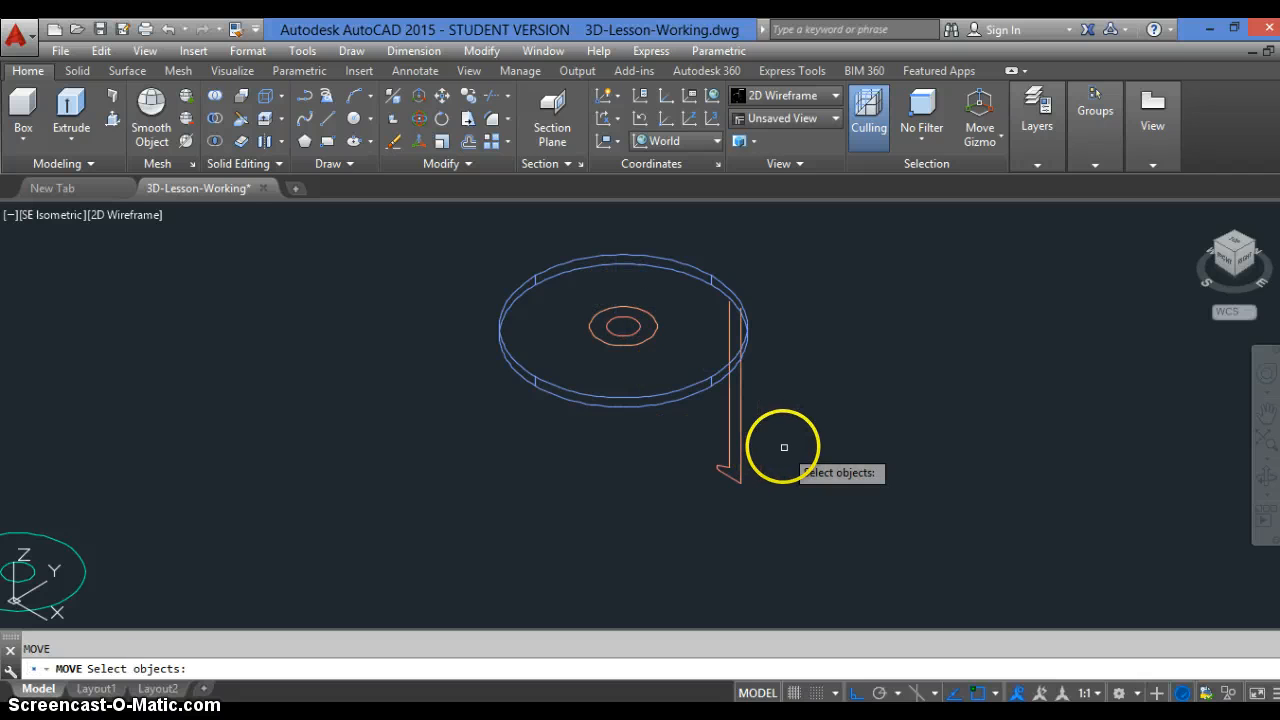
click(784, 448)
click(704, 494)
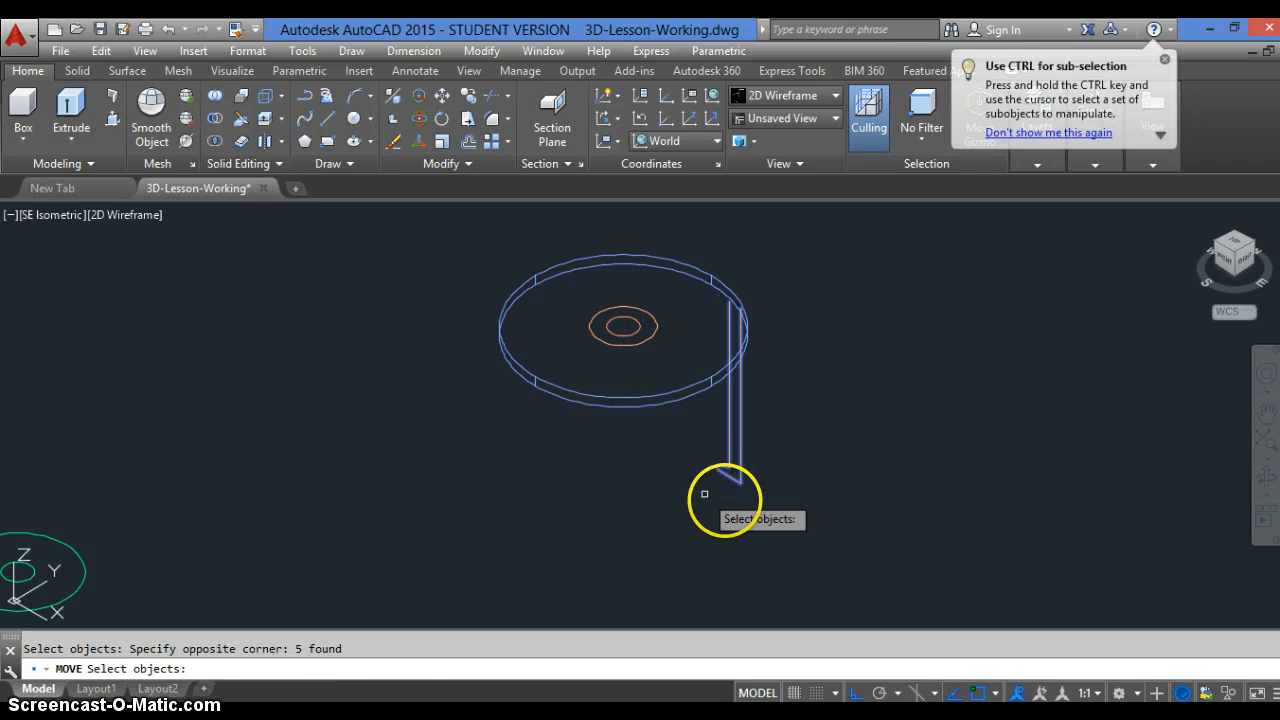
key(Return)
click(762, 530)
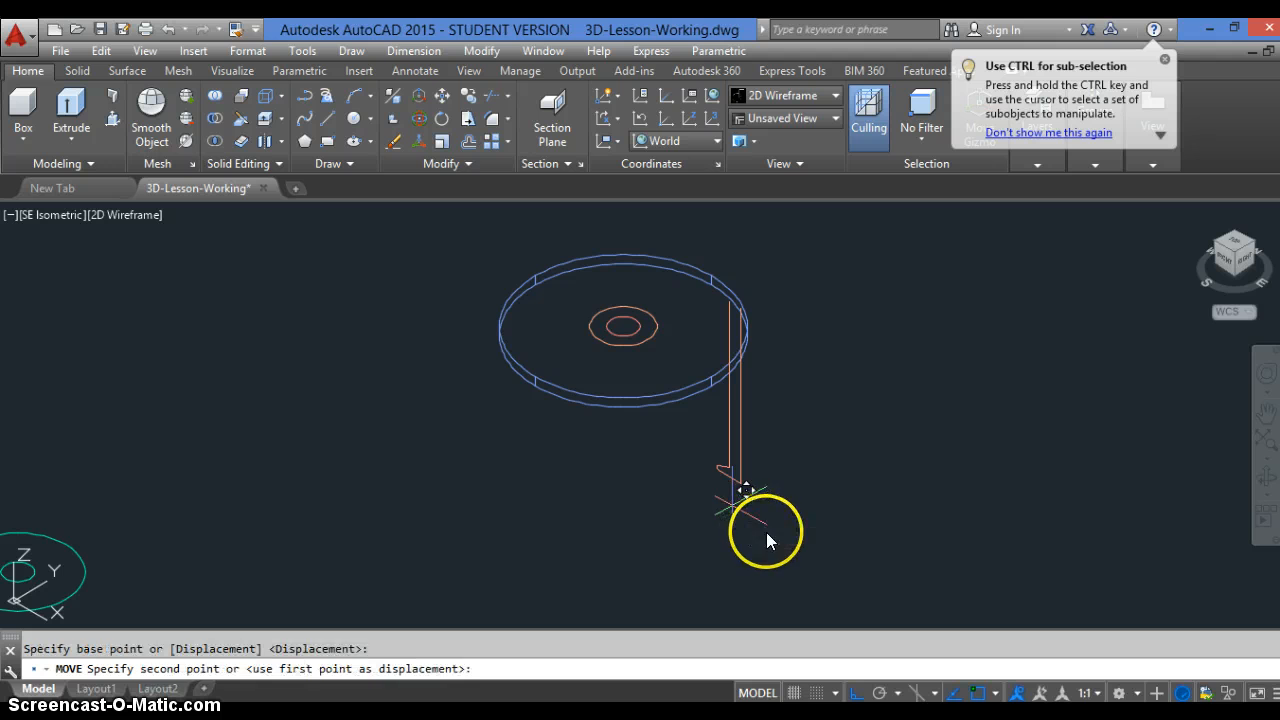
click(793, 537)
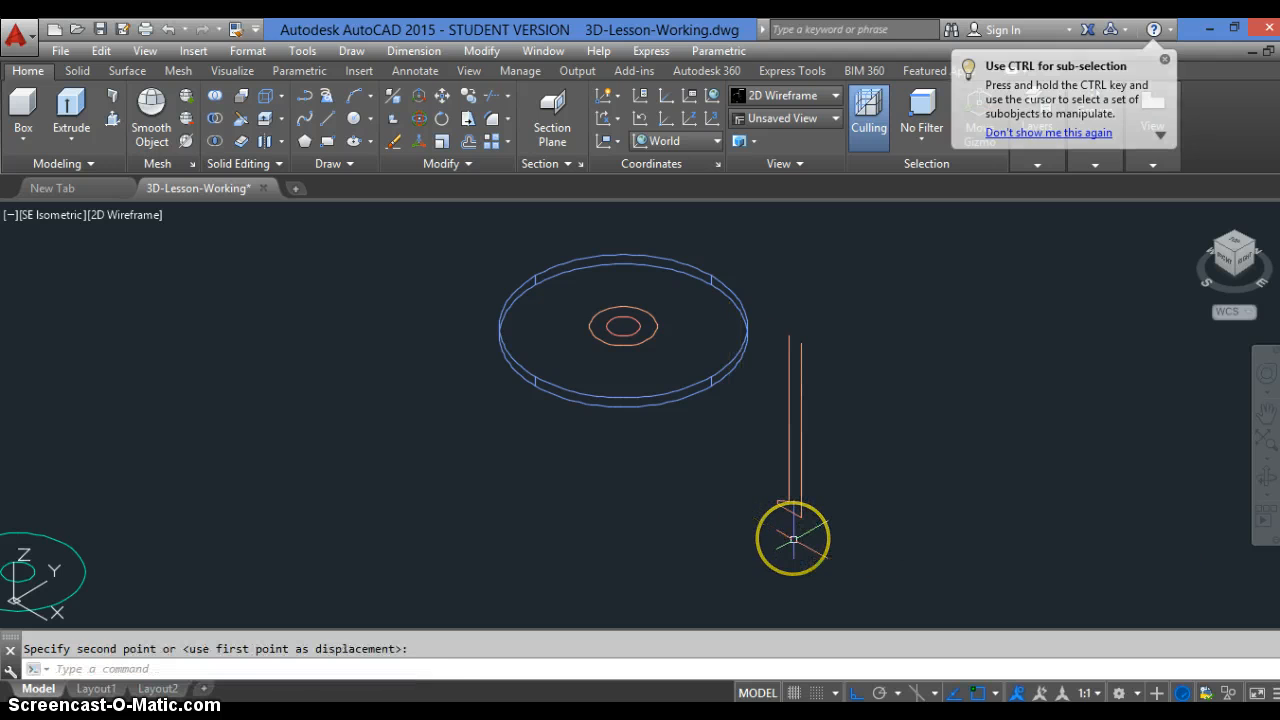
Revolve the shaft line and foot outline of the pedestal profile 360° about its center vertical line, leaving that line out of the selection.
scroll(796, 490, up, 2)
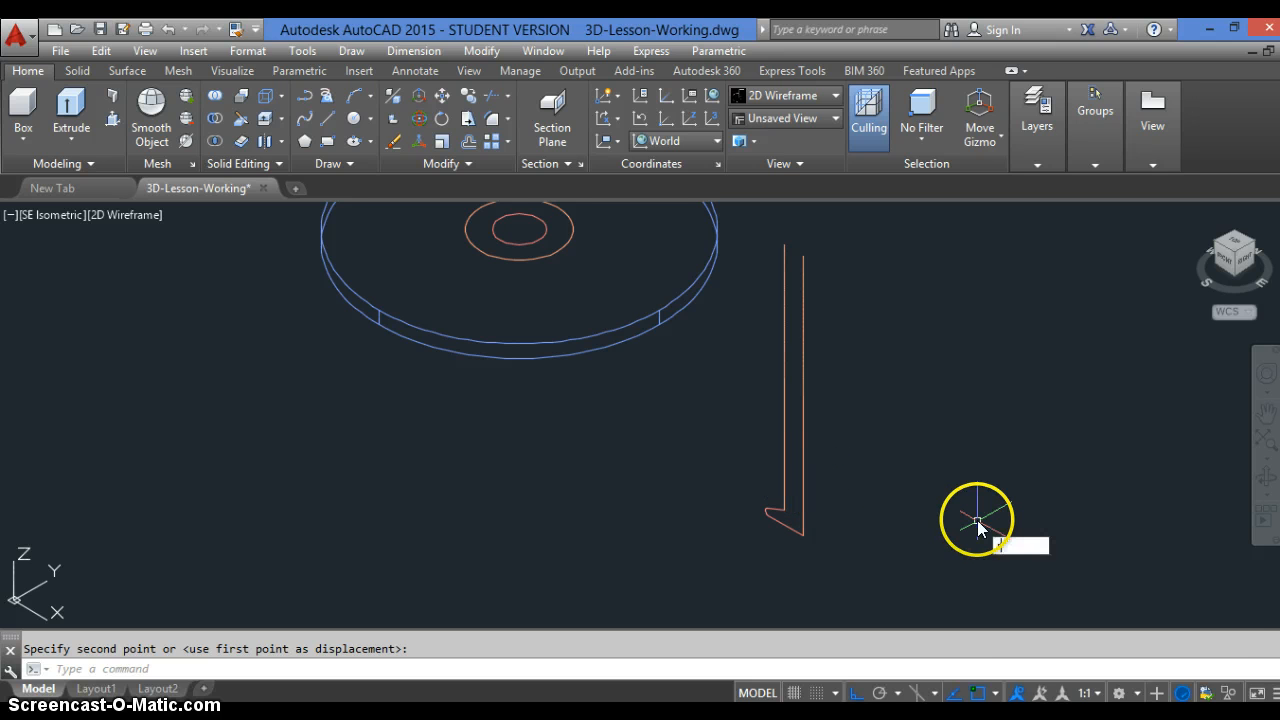
text(REVOL)
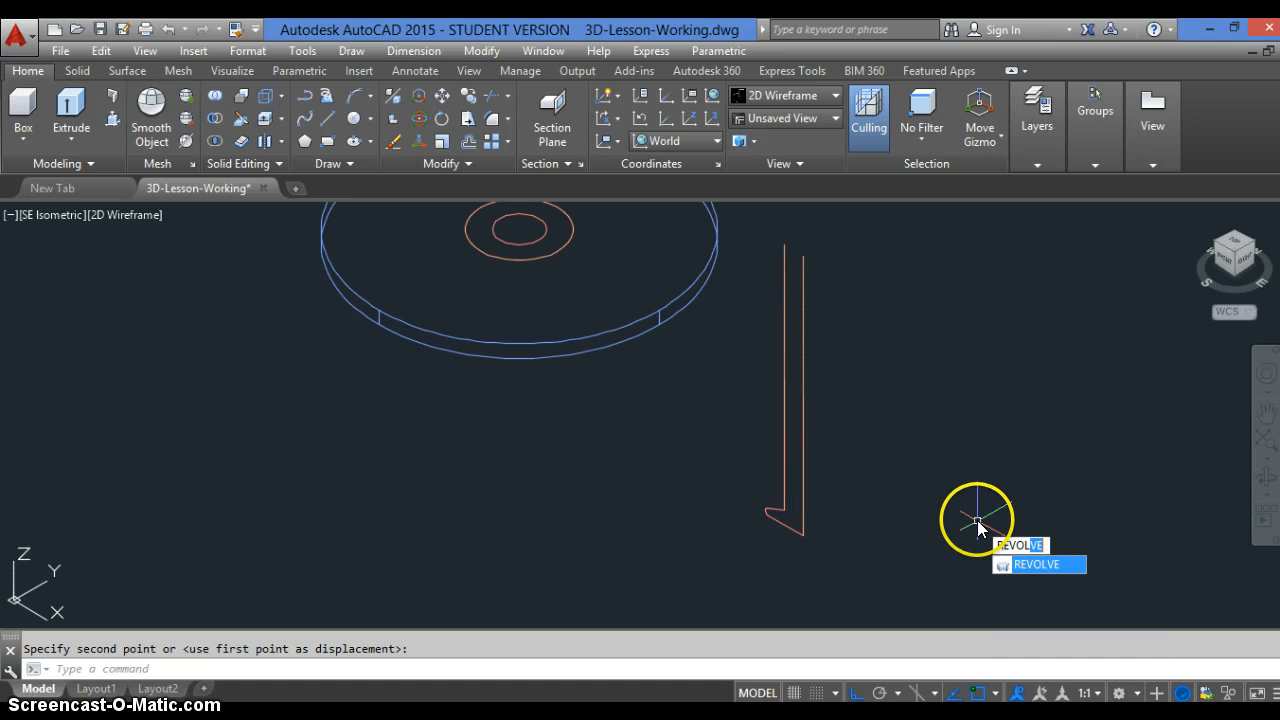
text(VE)
key(Return)
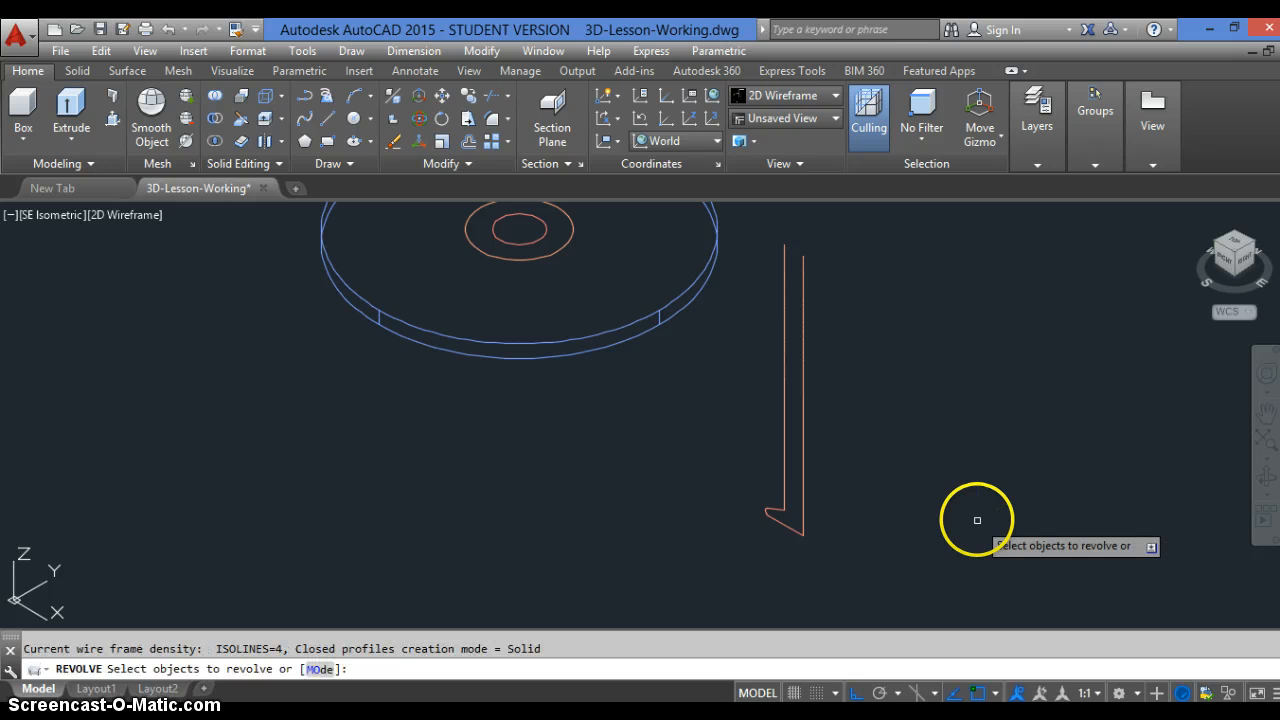
click(791, 485)
click(738, 552)
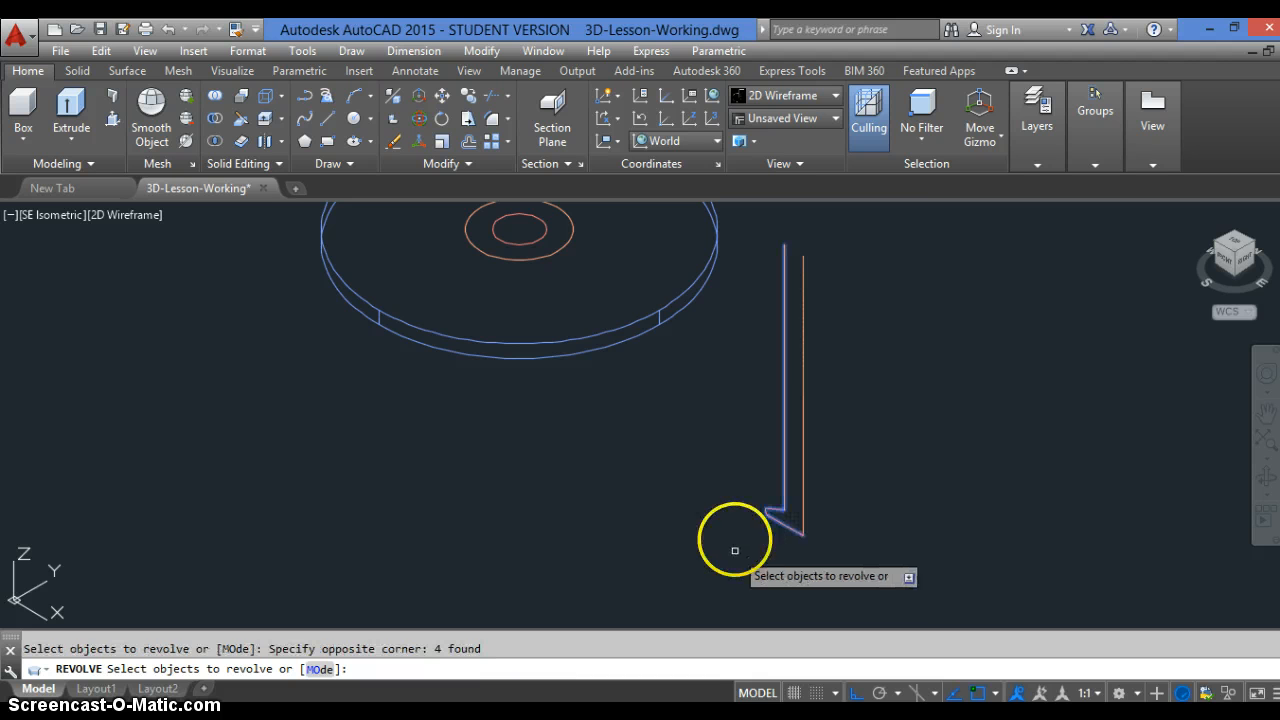
scroll(735, 550, up, 4)
scroll(661, 461, down, 4)
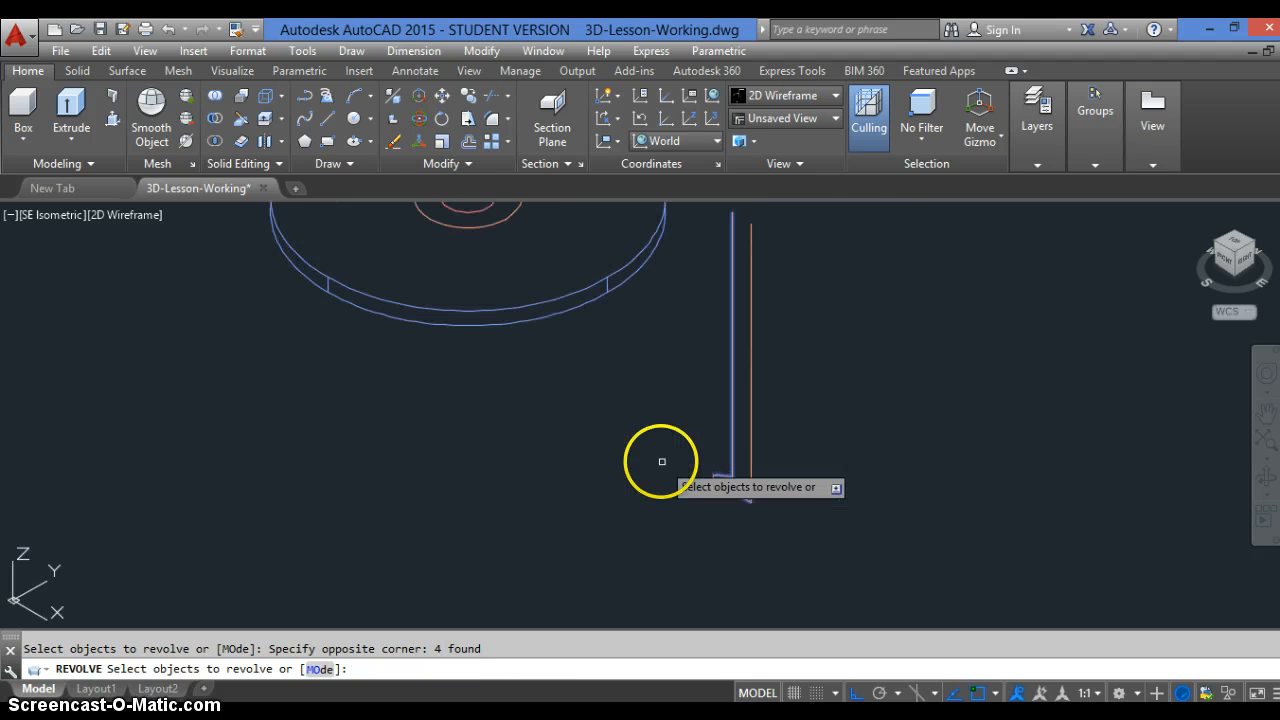
scroll(661, 461, down, 2)
key(Return)
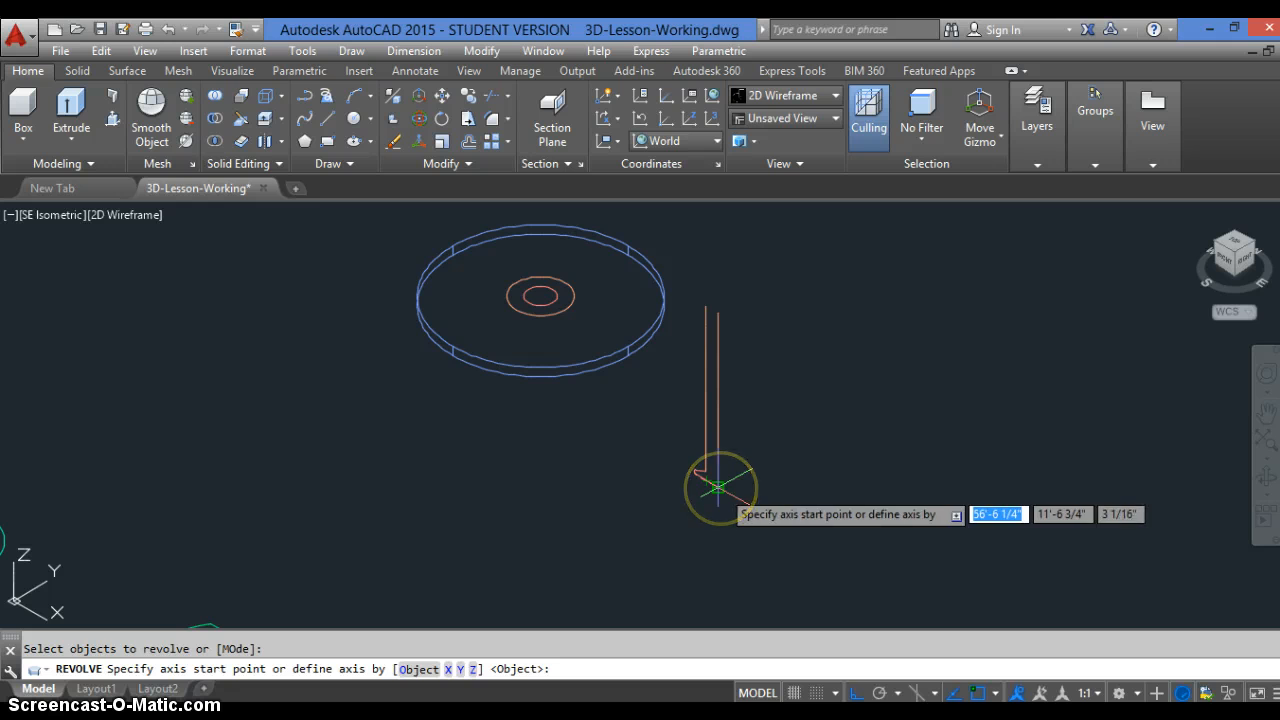
click(717, 488)
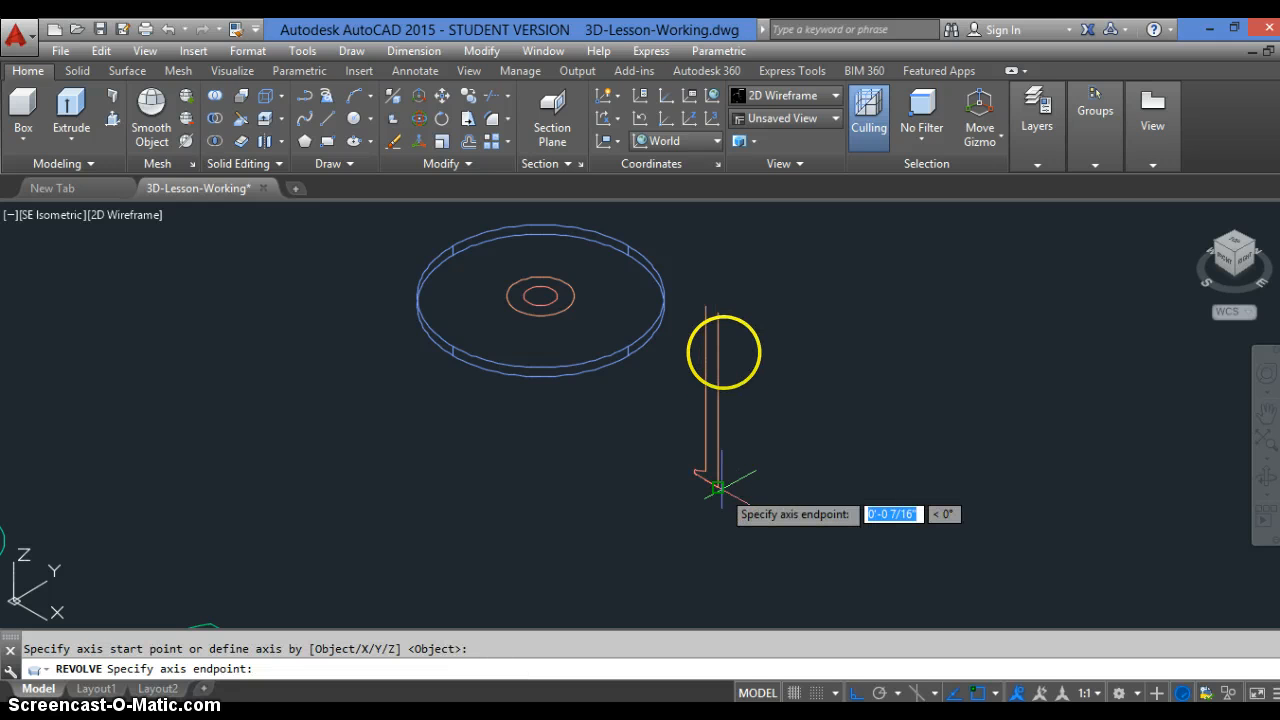
click(718, 313)
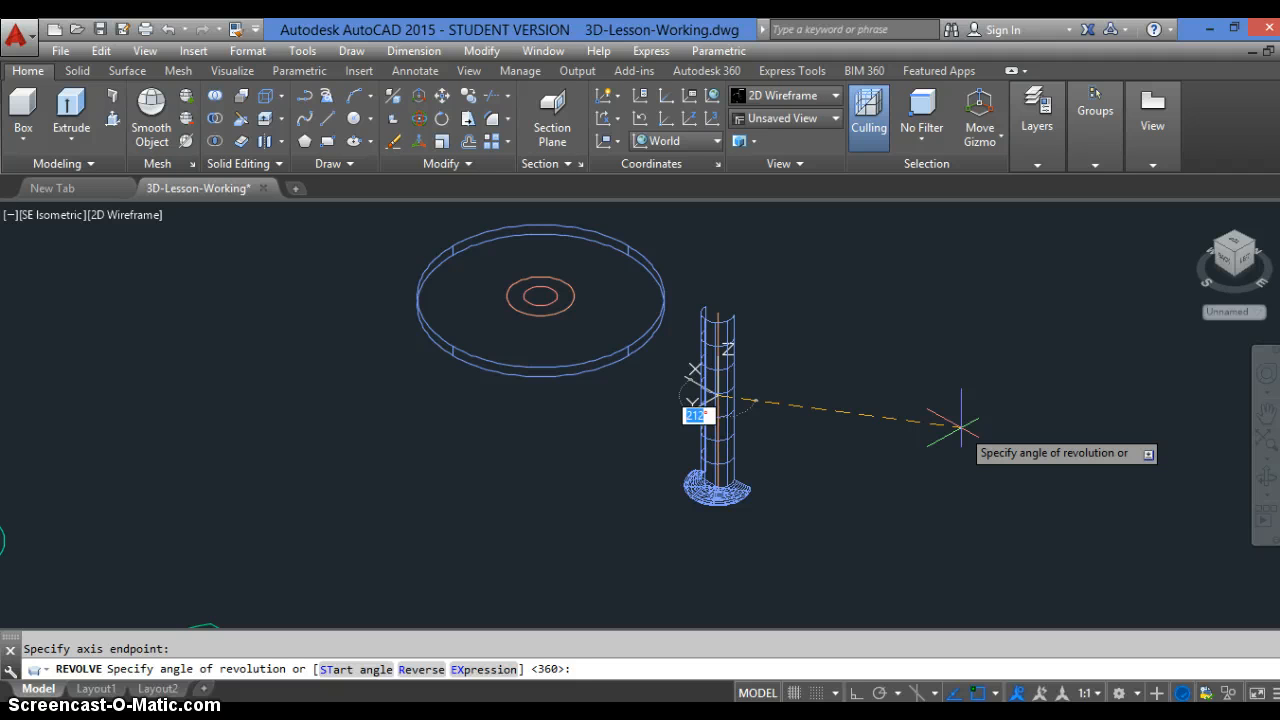
key(Return)
Check the revolved pedestal with hidden lines removed, and regenerate the model to restore the wireframe.
scroll(818, 410, up, 2)
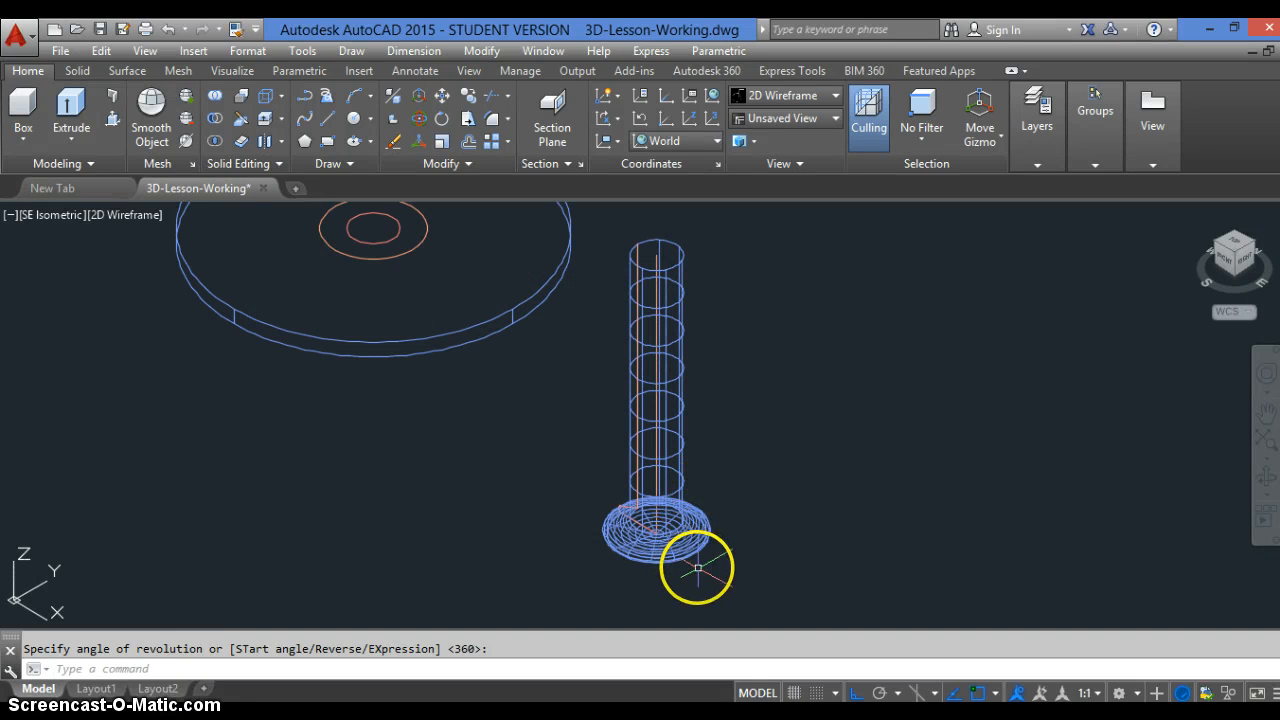
text(hi)
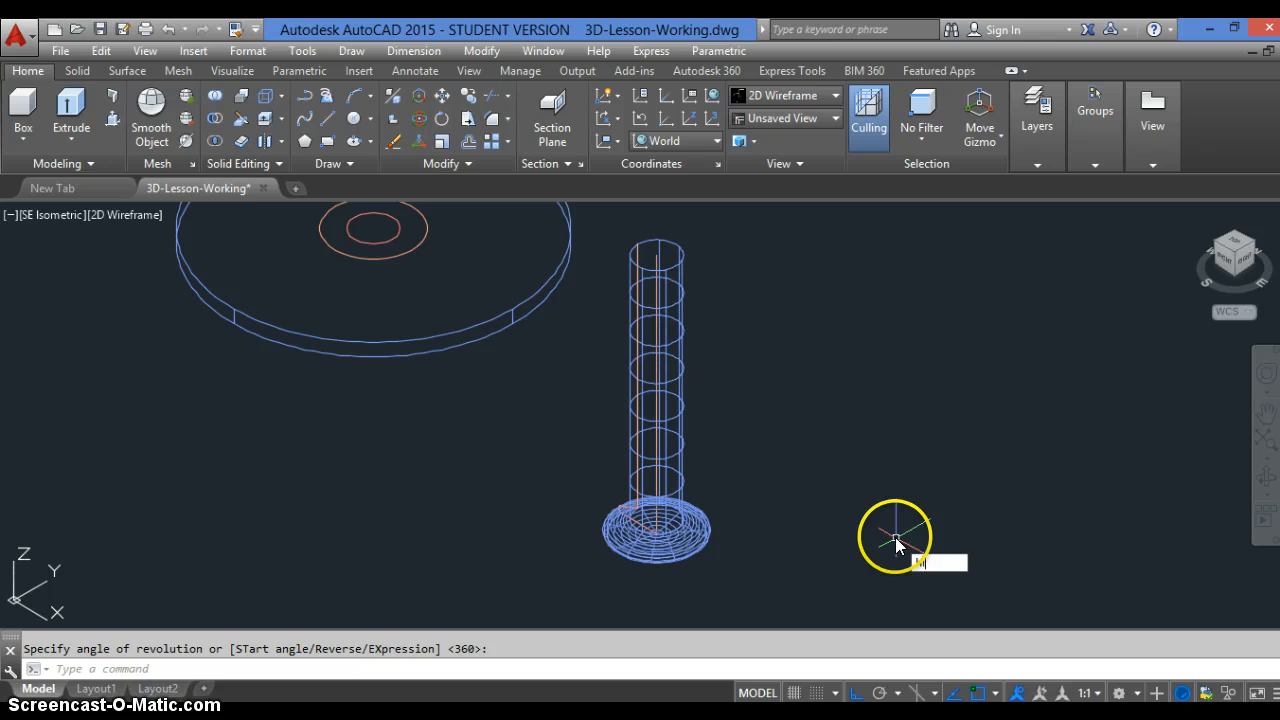
key(Return)
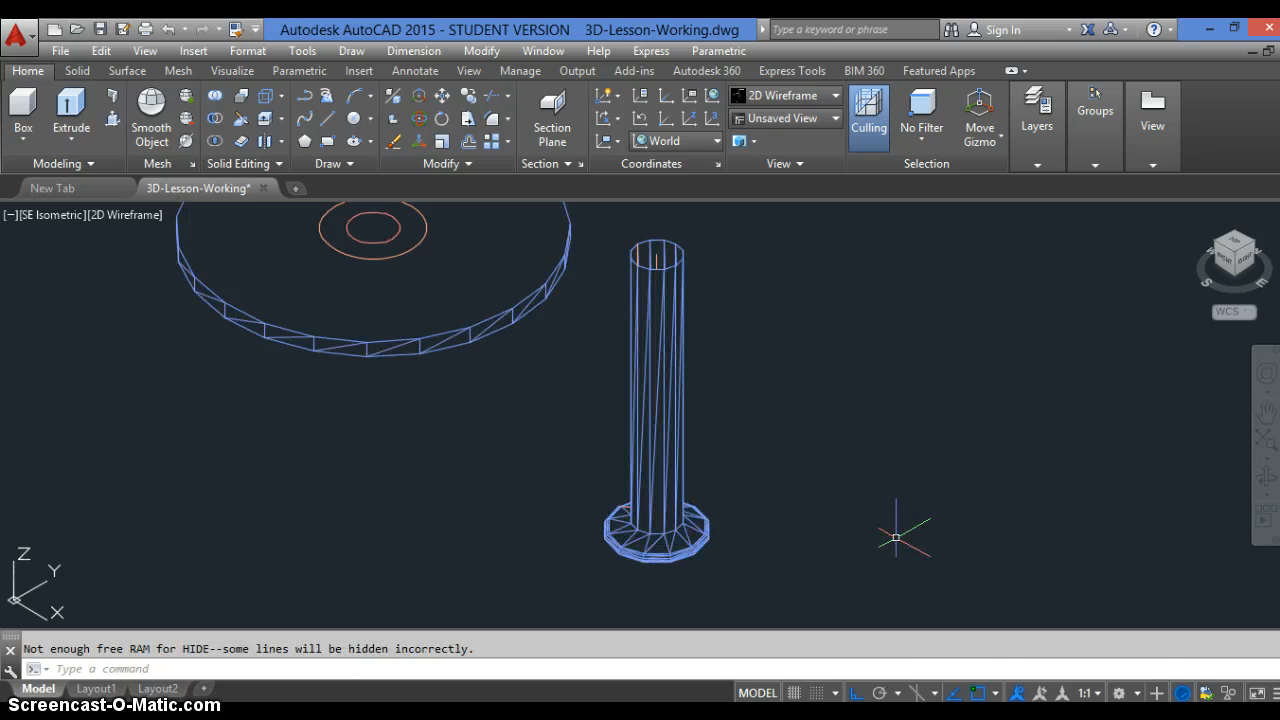
text(re)
key(Return)
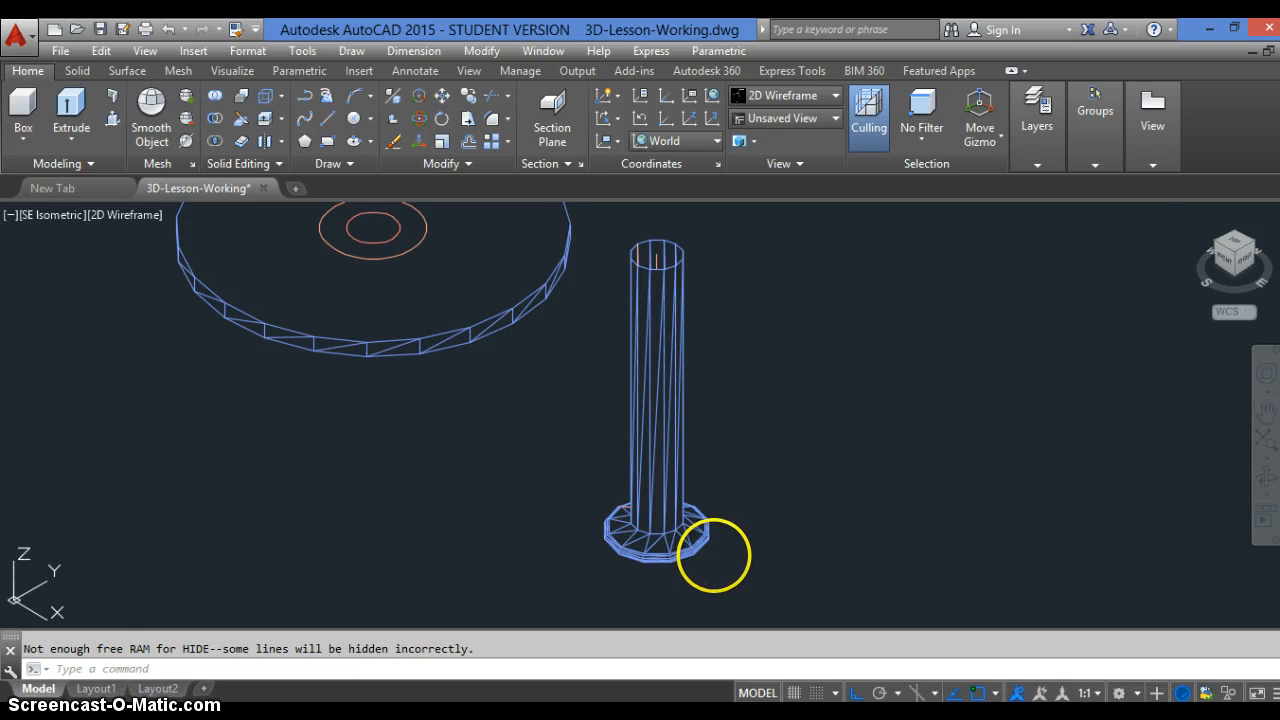
Assign the revolved cylindrical shaft of the pedestal to the A-Table-Column layer.
scroll(601, 257, up, 2)
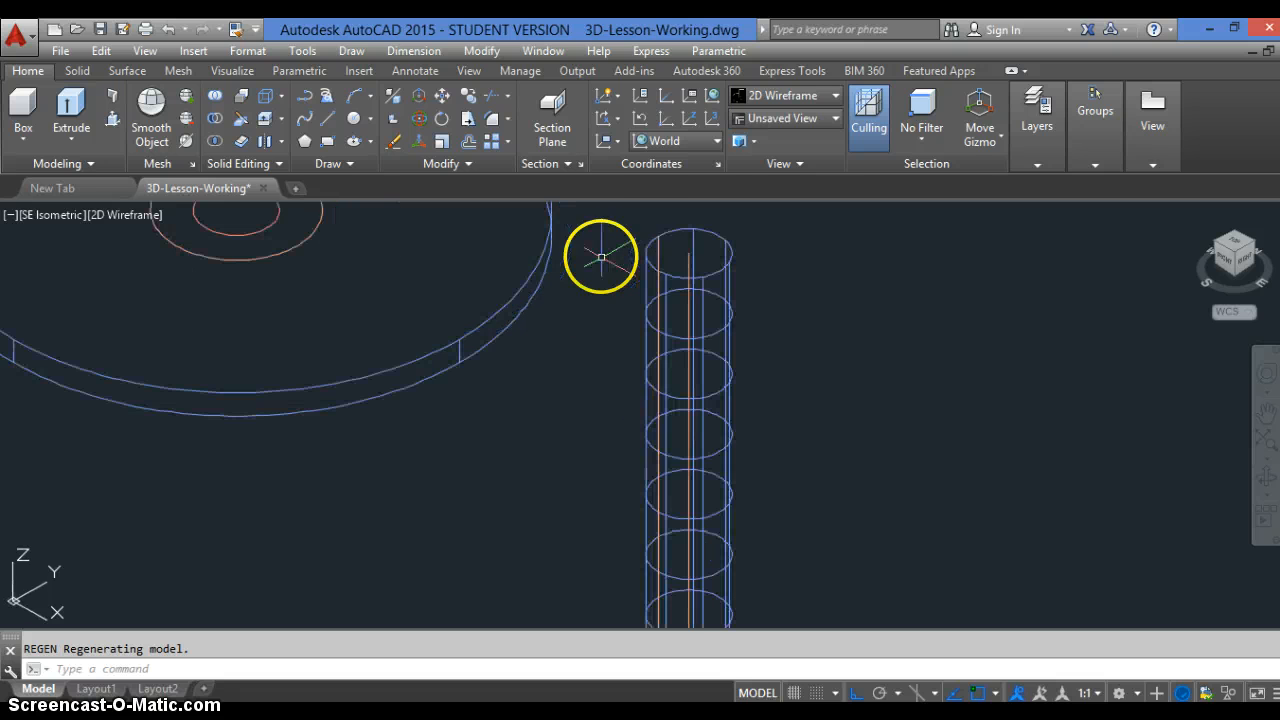
scroll(660, 240, up, 2)
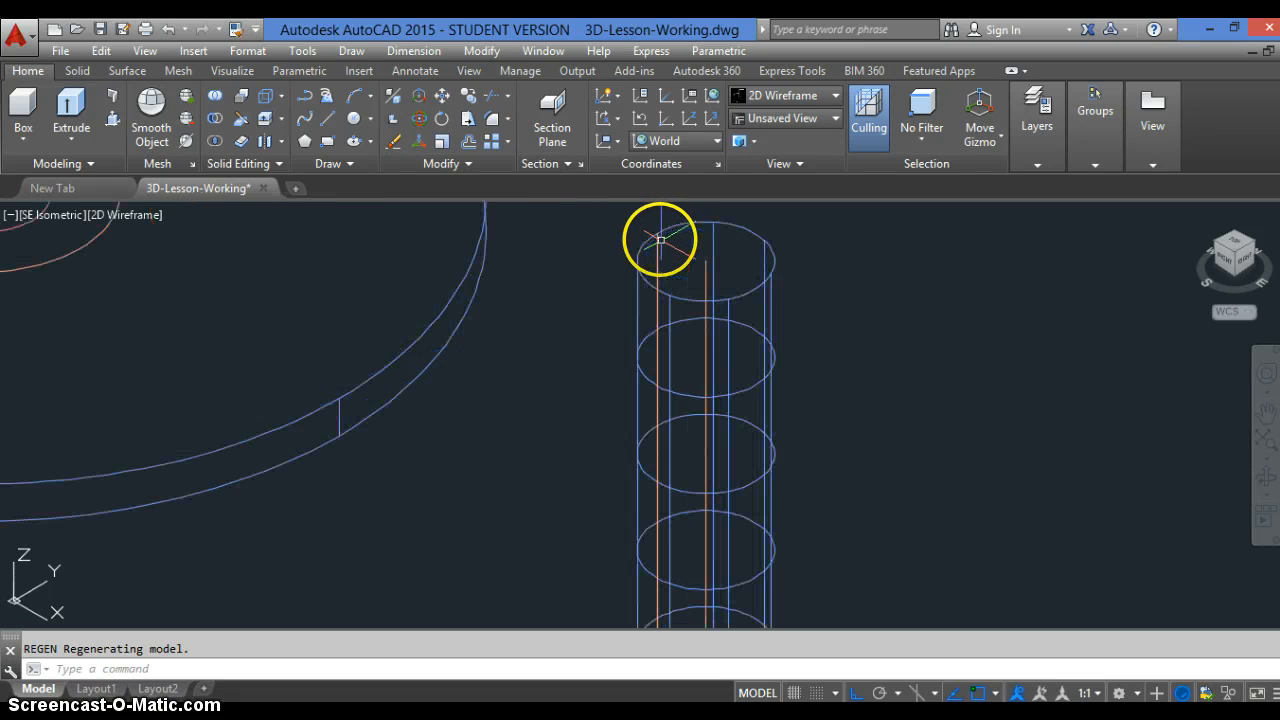
scroll(700, 331, down, 2)
scroll(698, 343, down, 2)
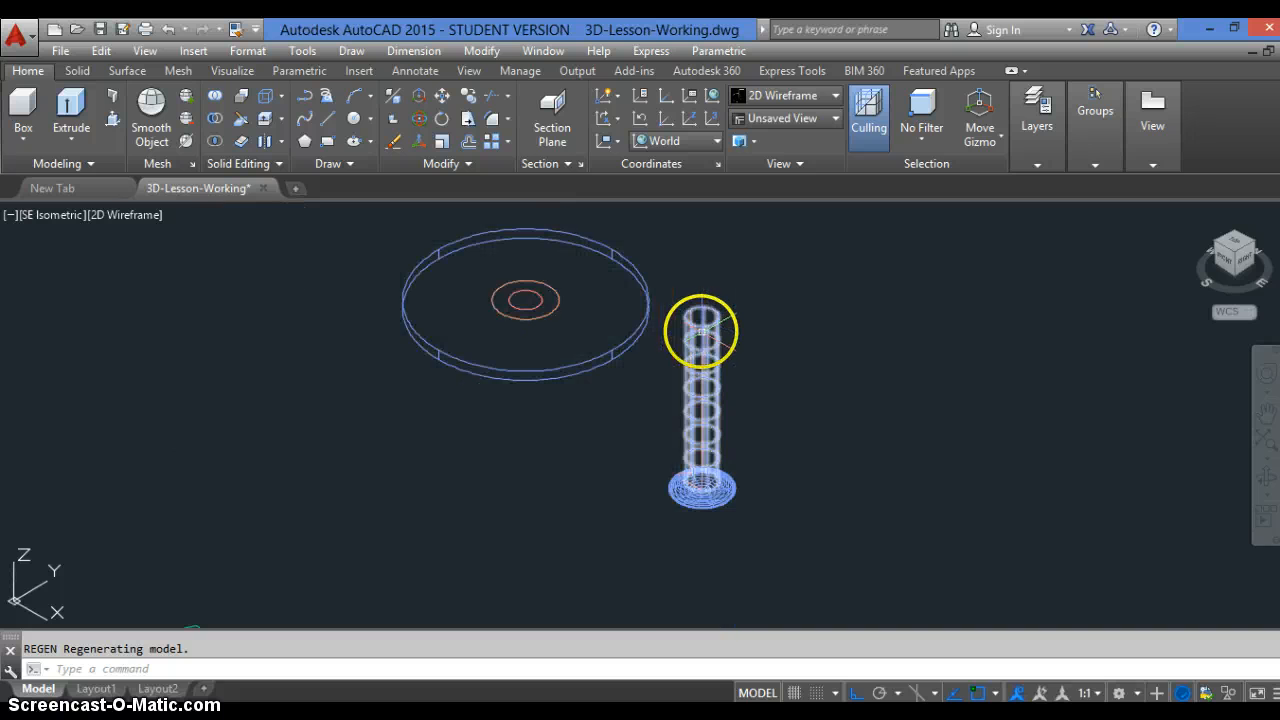
scroll(698, 345, up, 2)
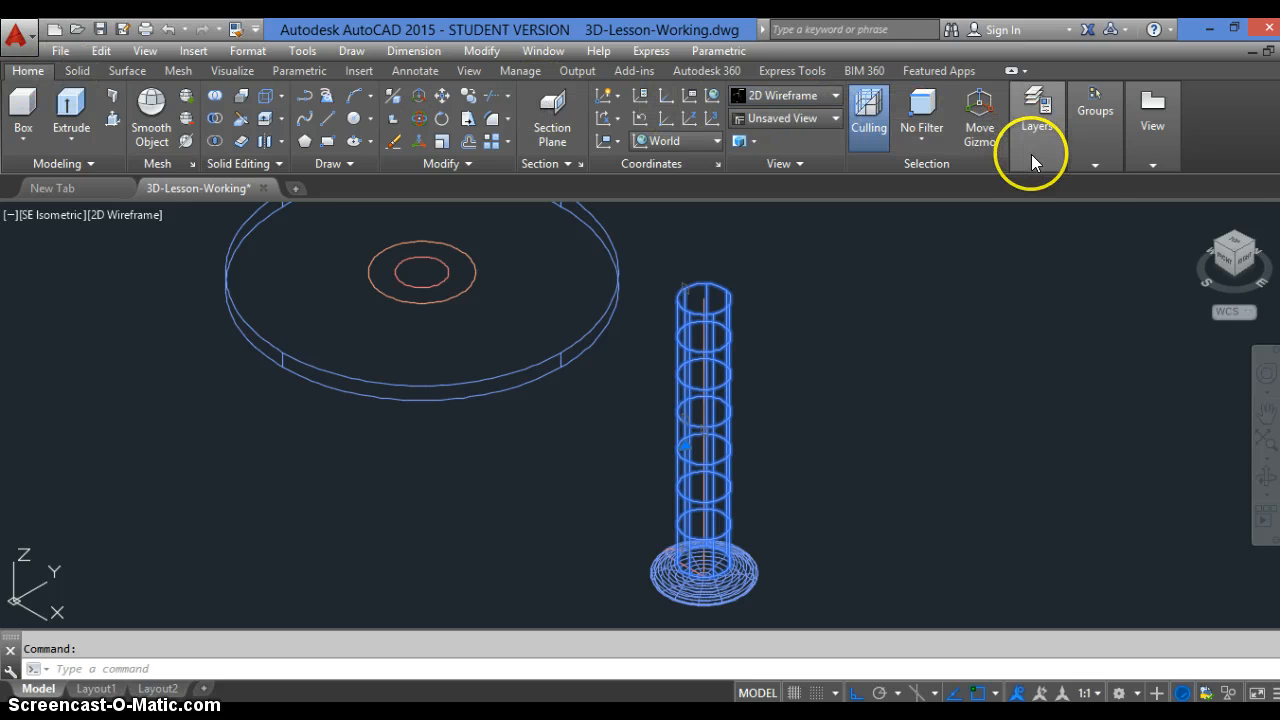
mouse_move(1031, 154)
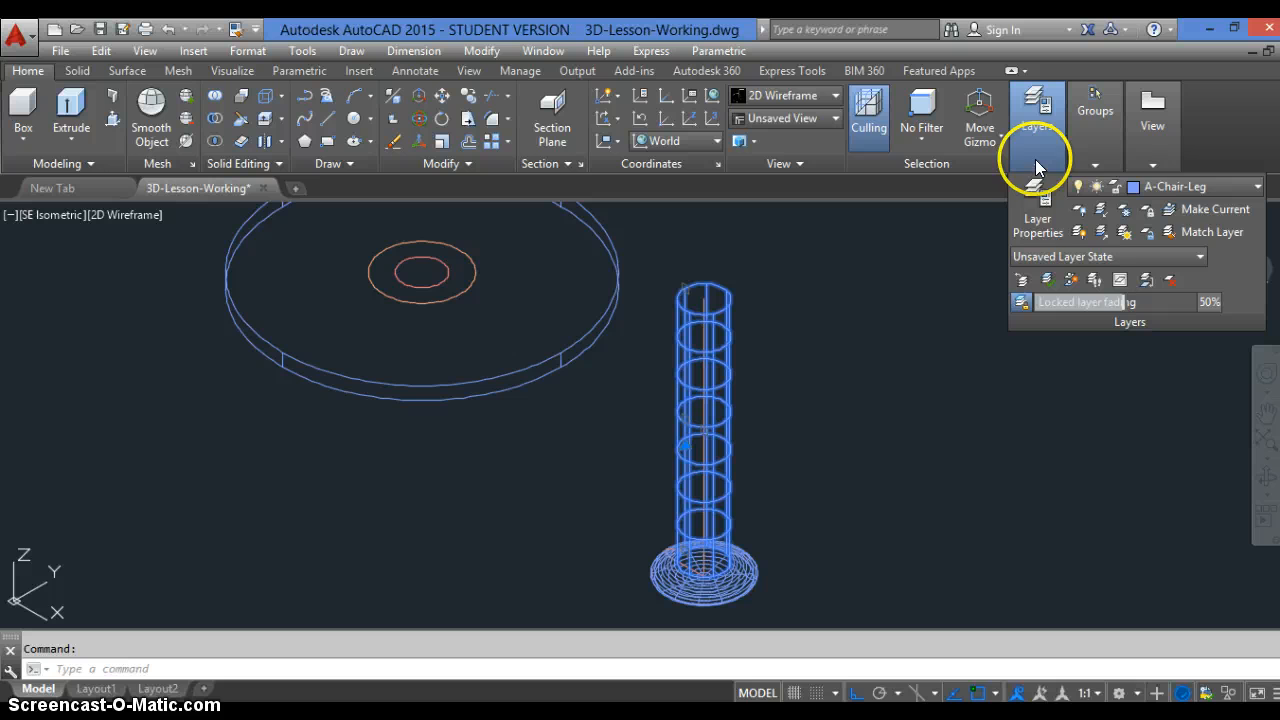
click(1227, 189)
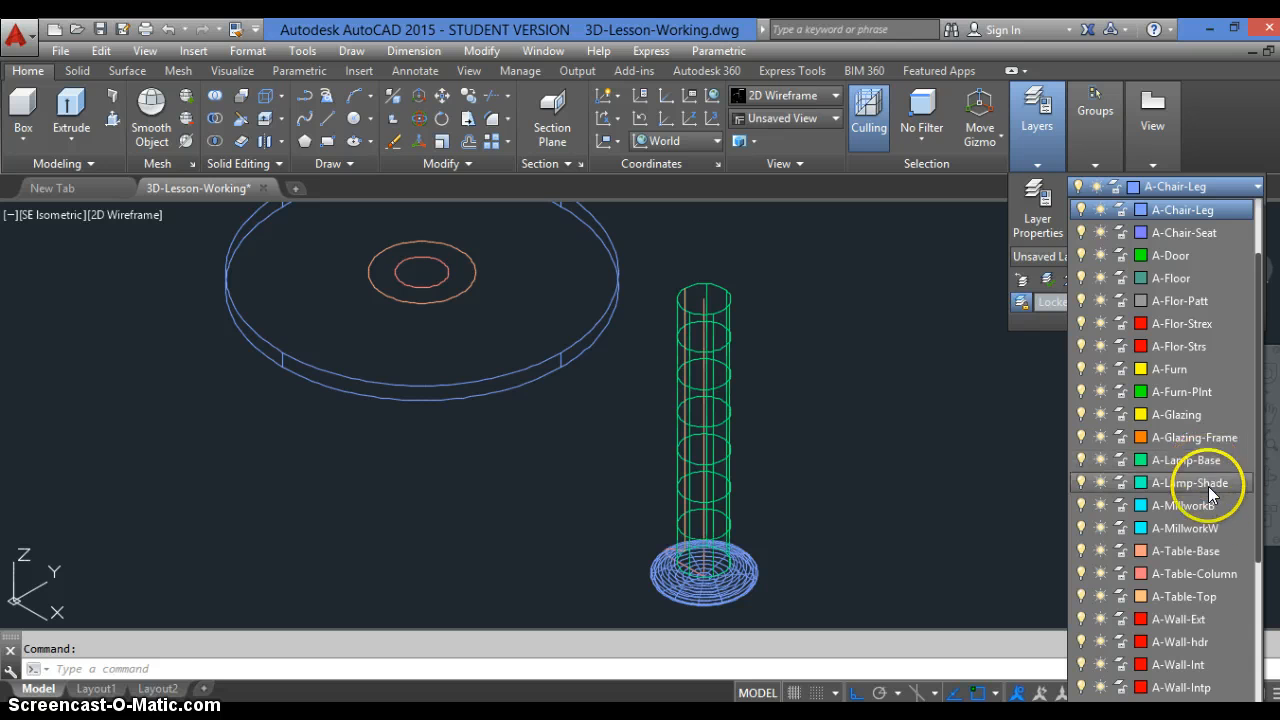
click(1221, 577)
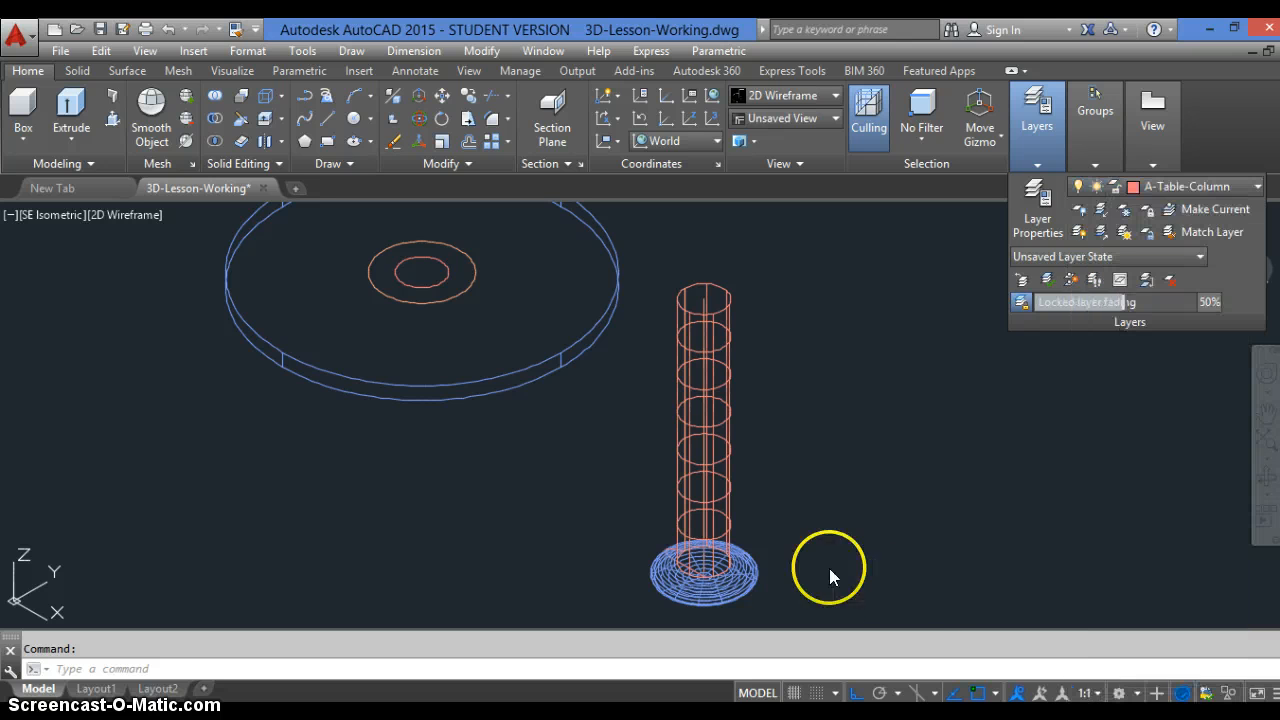
Assign the revolved foot and shaft of the pedestal together to the A-Table-Base layer.
click(770, 558)
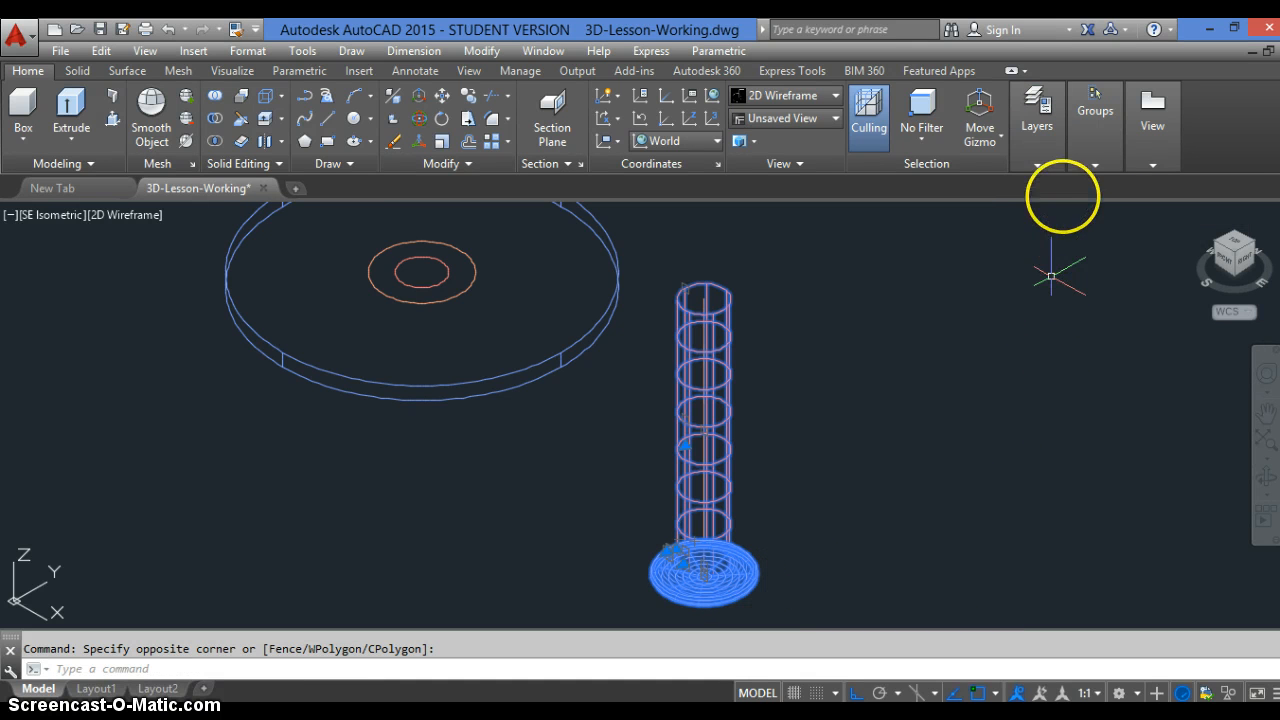
click(1044, 163)
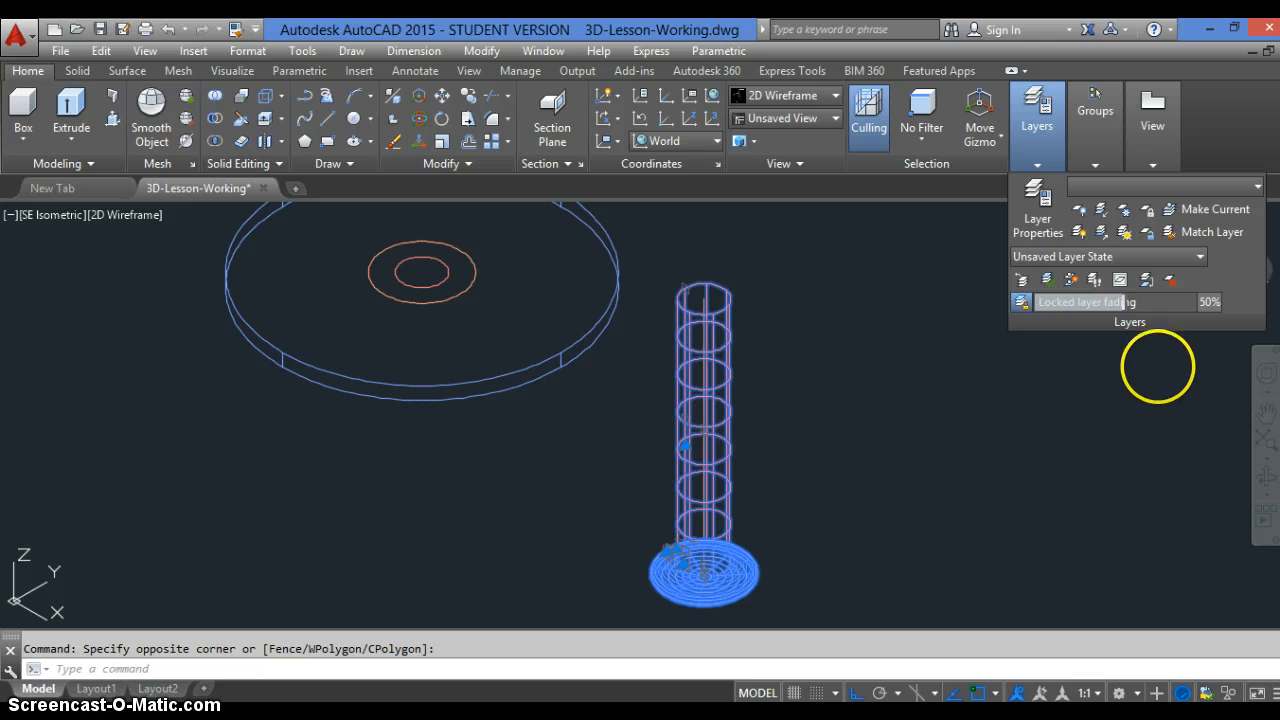
click(1240, 188)
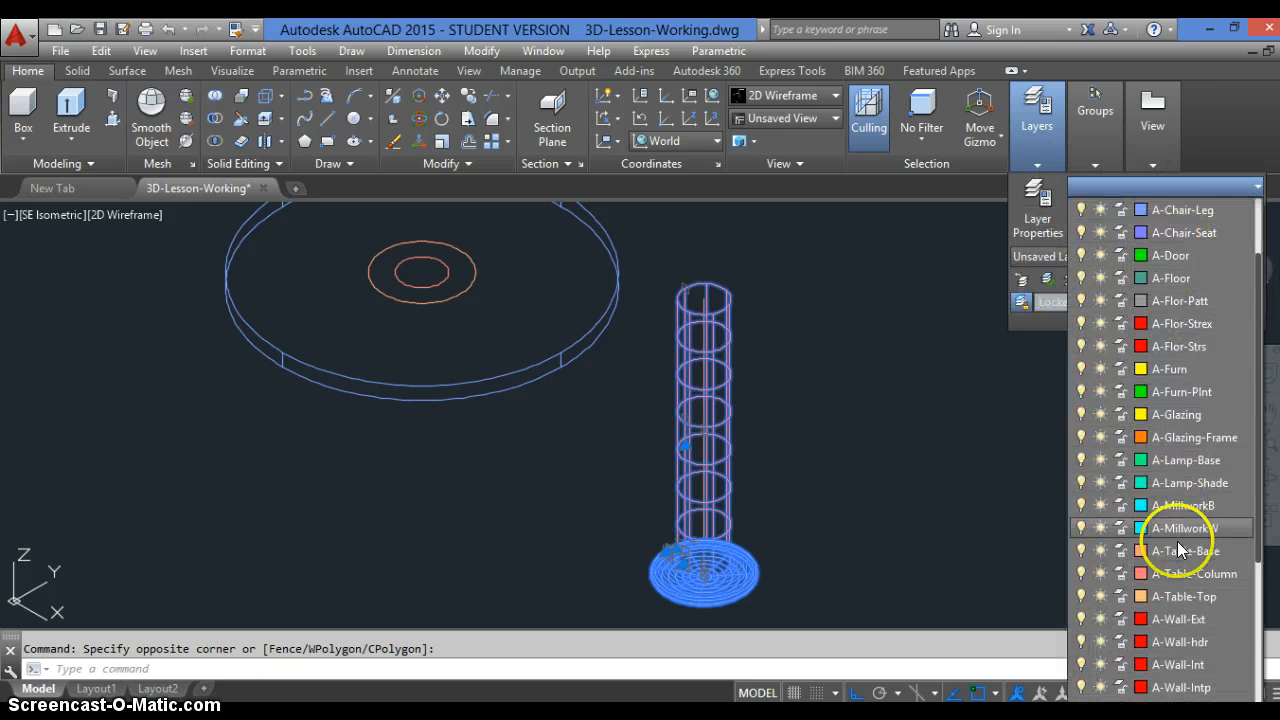
click(1212, 553)
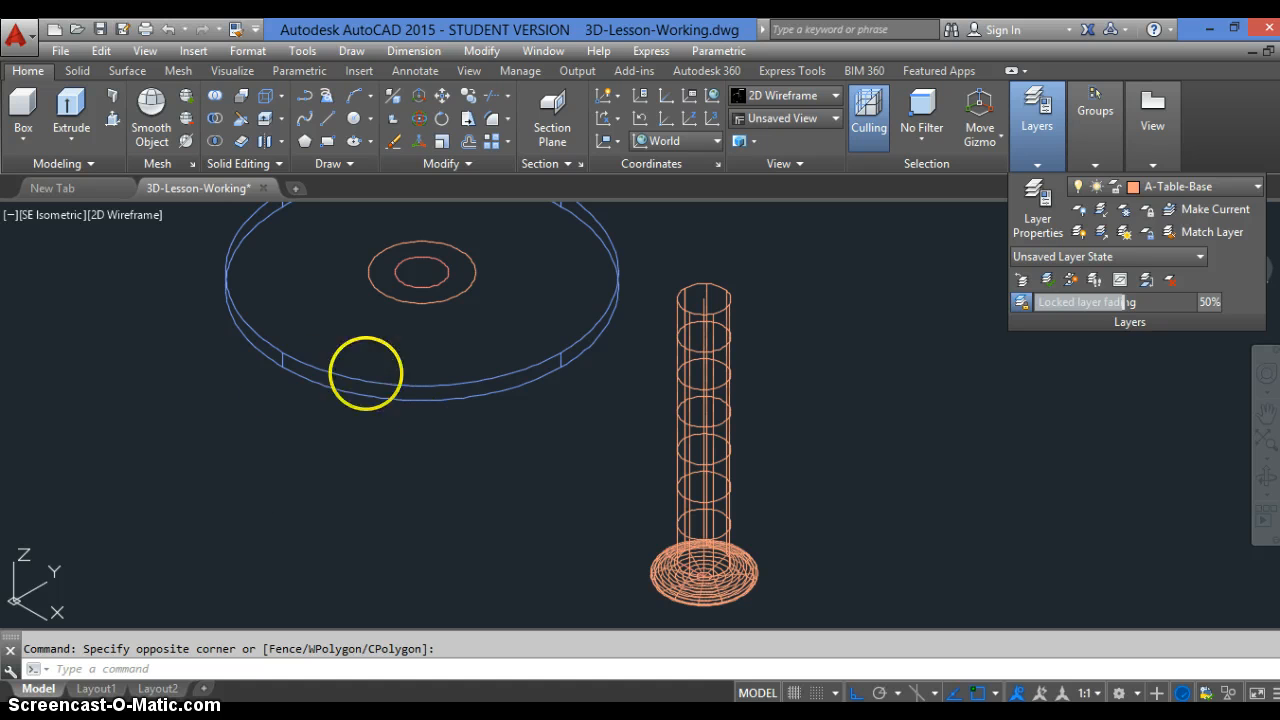
Assign the extruded round tabletop to the A-Table-Top layer and clear the selection.
click(447, 378)
click(208, 553)
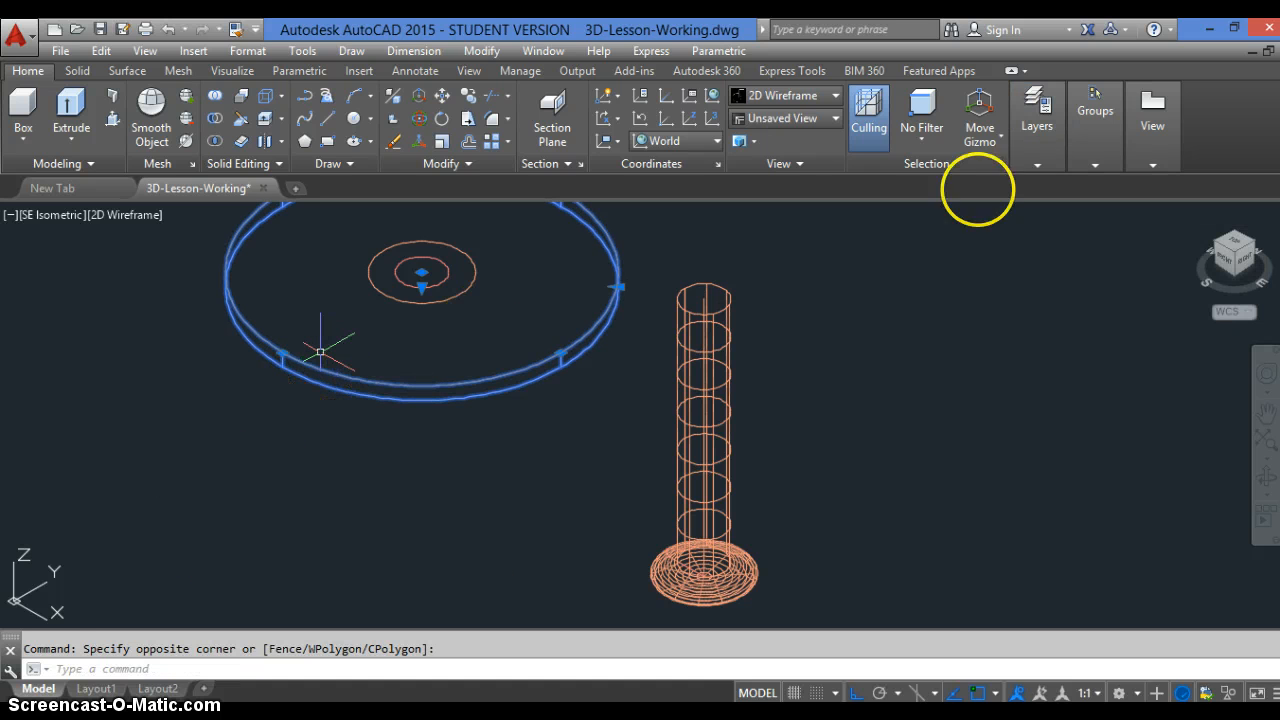
click(1047, 157)
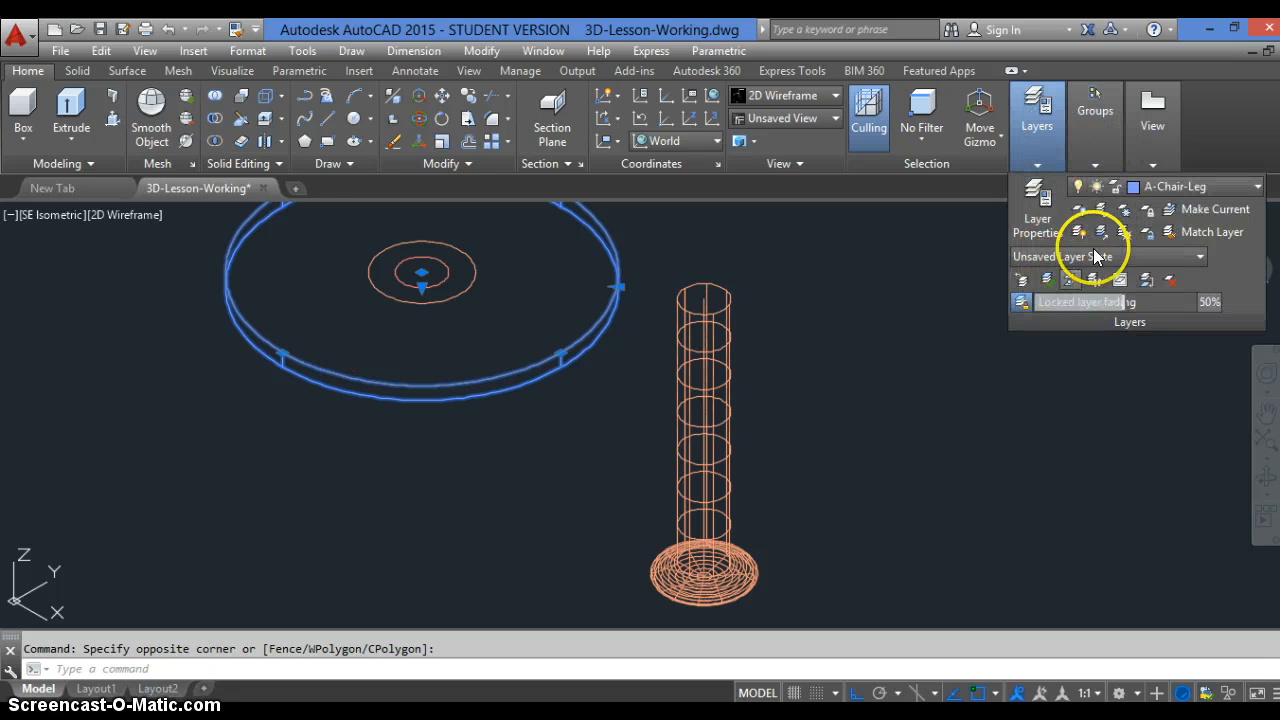
click(1224, 190)
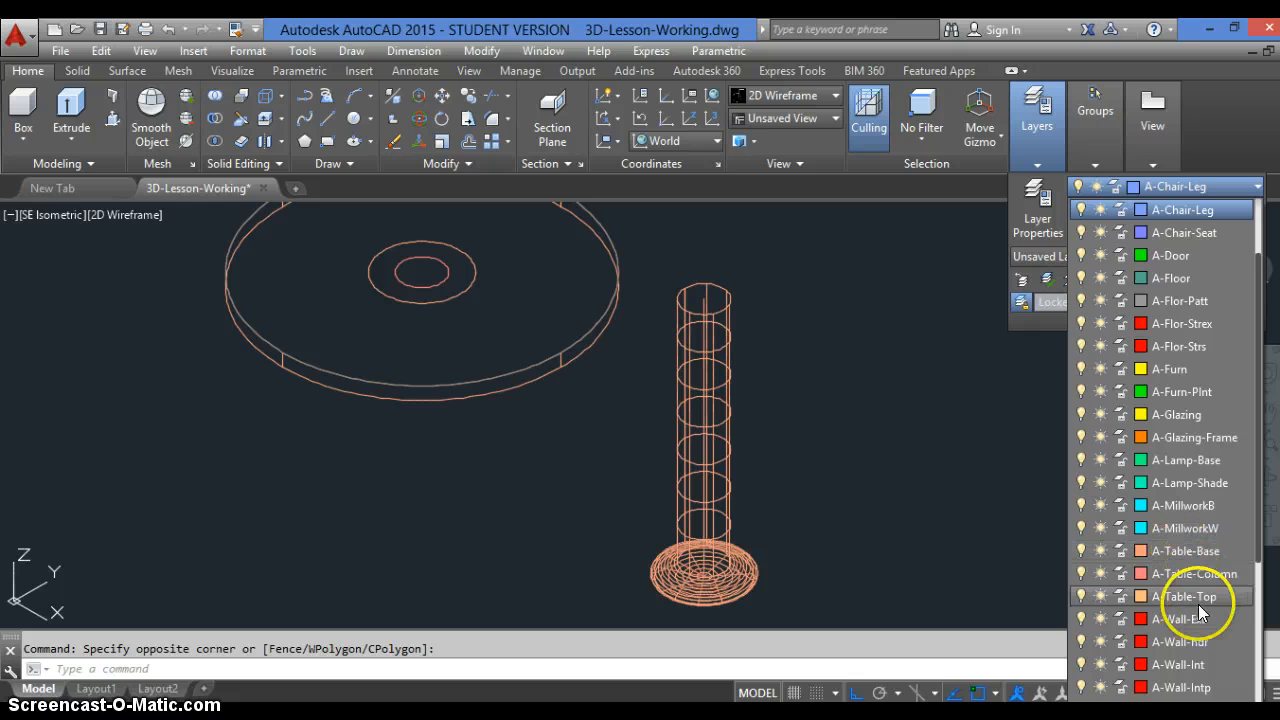
click(1199, 603)
key(Escape)
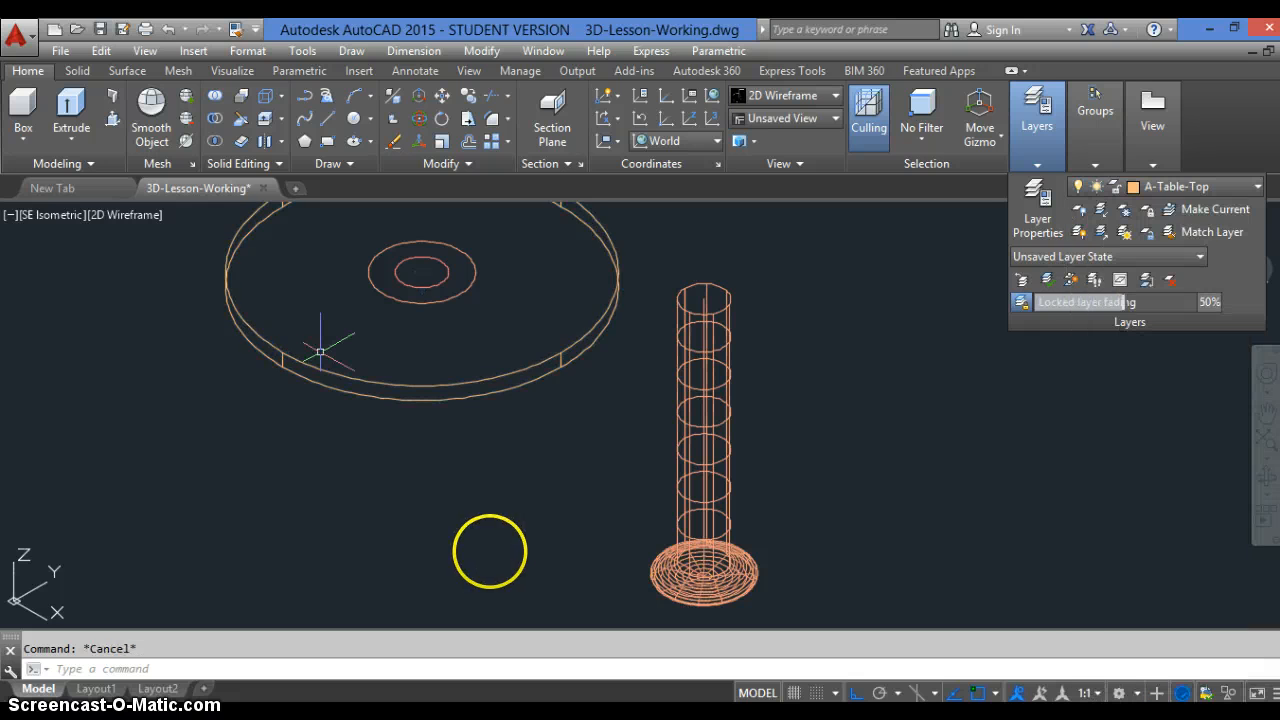
Move the round tabletop from the center of its underside onto the center of the pedestal shaft's upper end.
scroll(552, 530, down, 2)
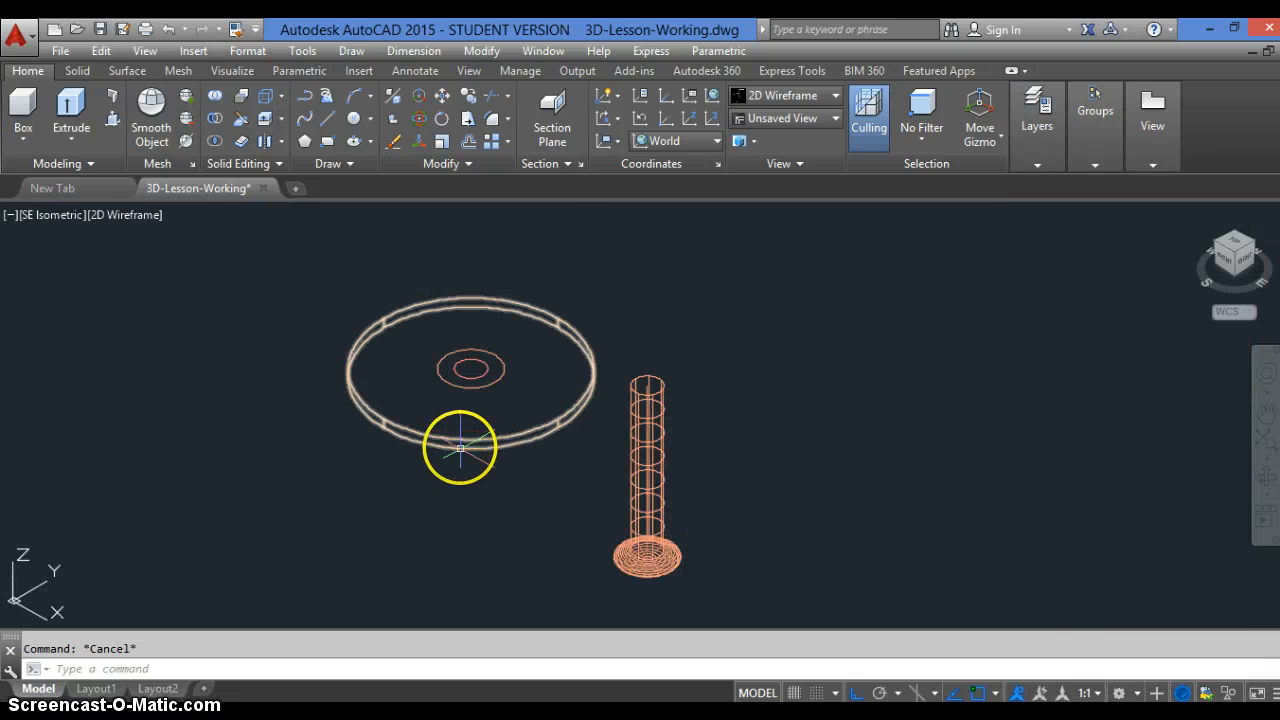
text(m)
key(Return)
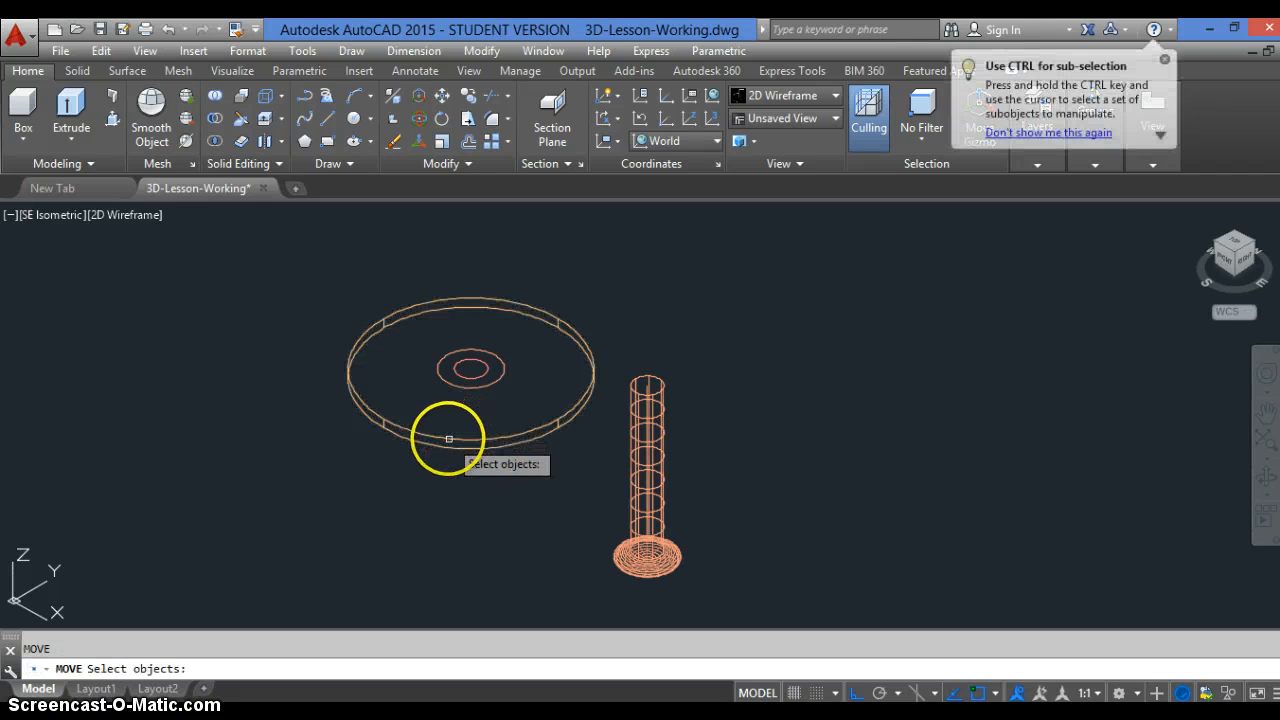
click(449, 438)
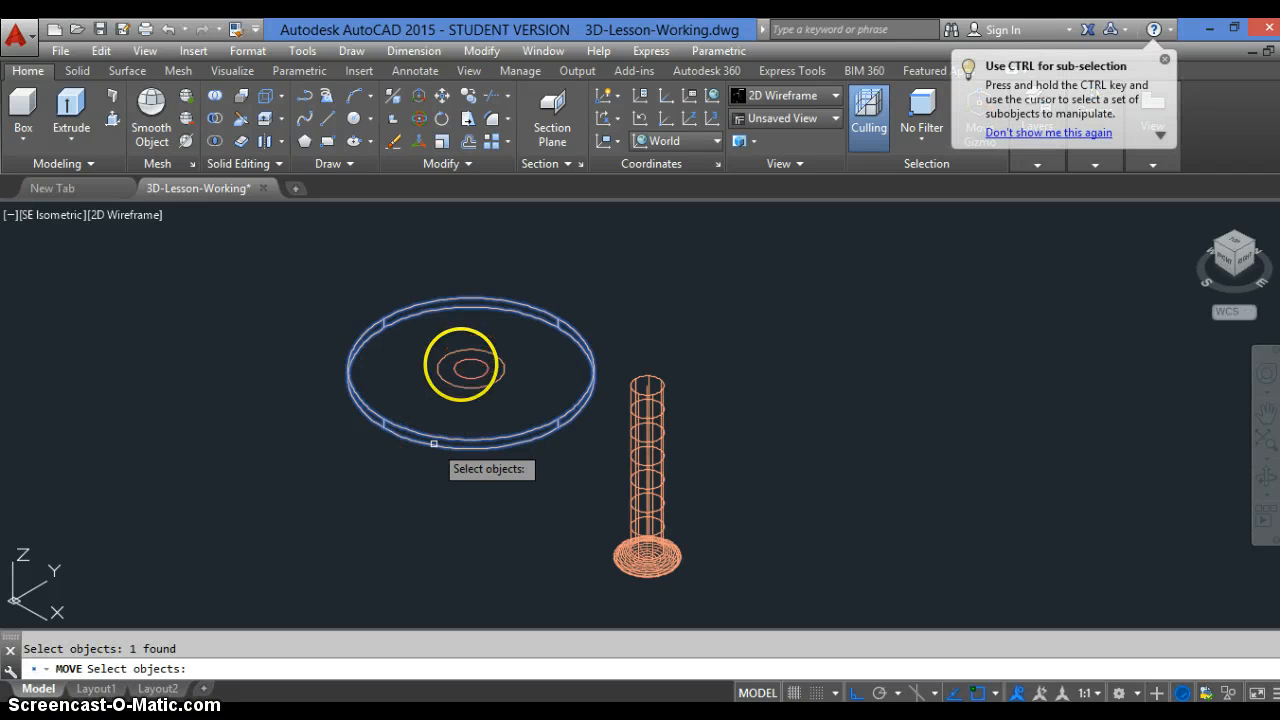
key(Return)
scroll(455, 380, up, 4)
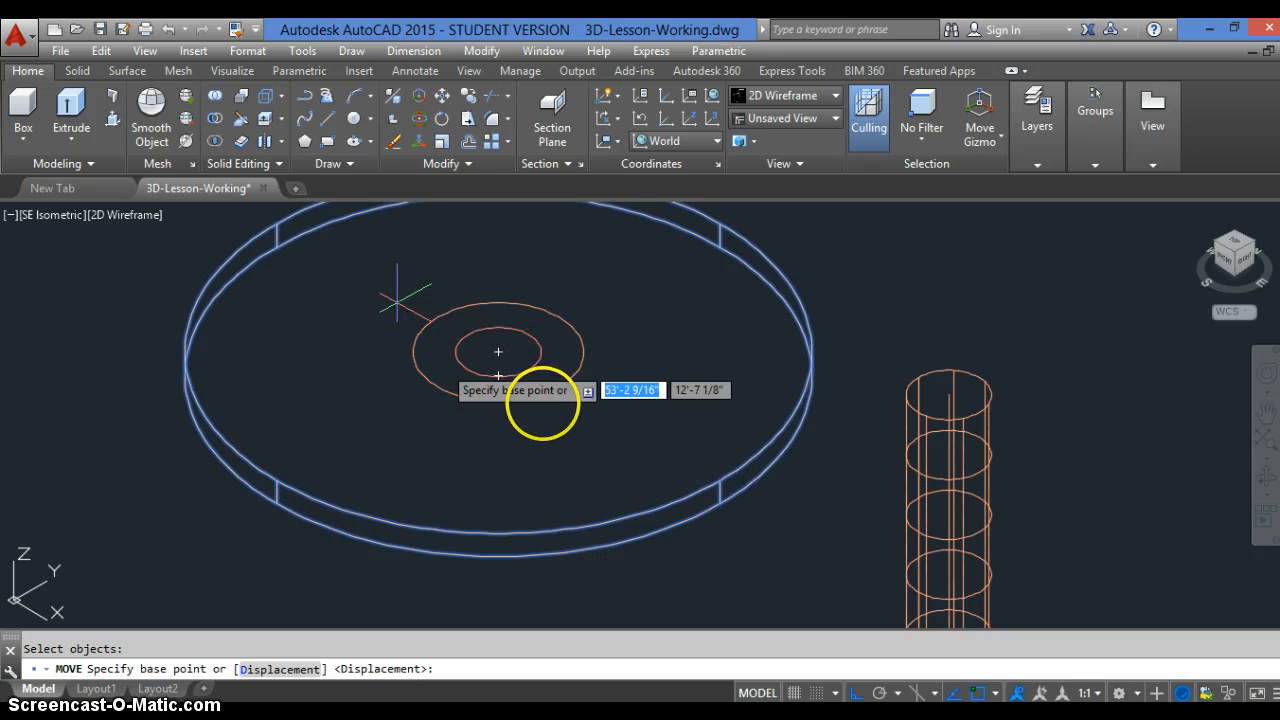
click(498, 374)
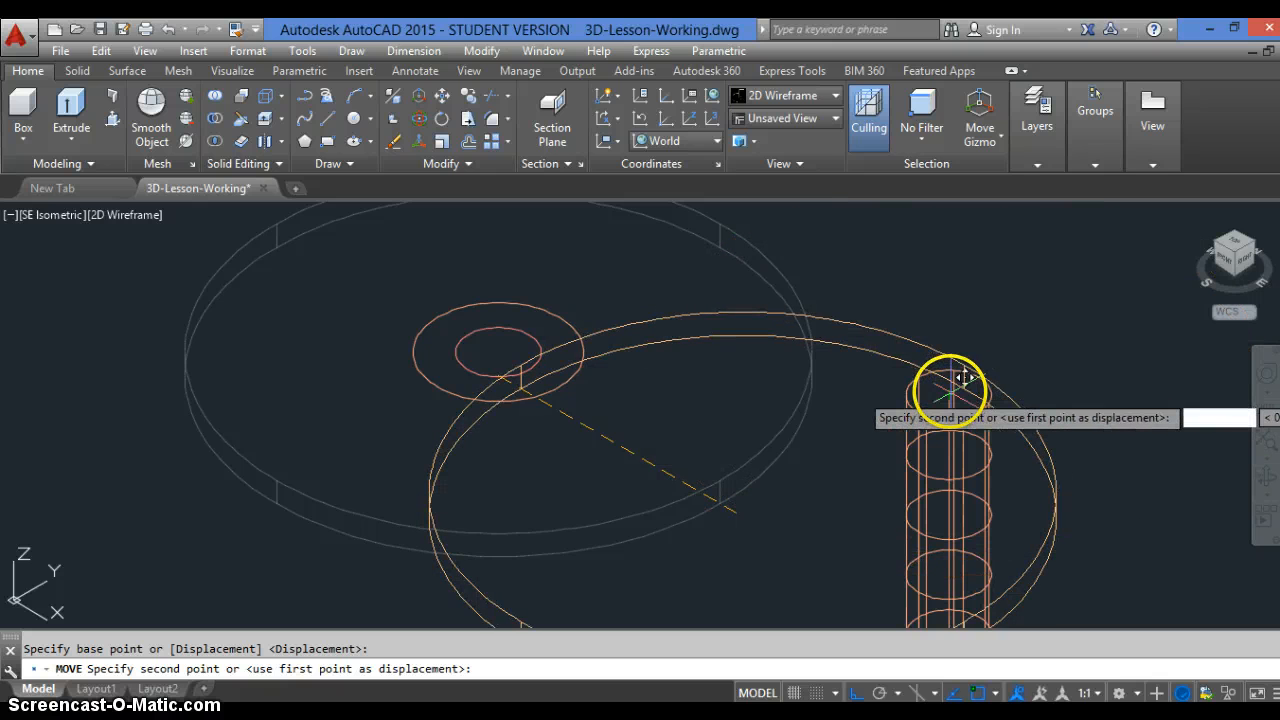
click(949, 394)
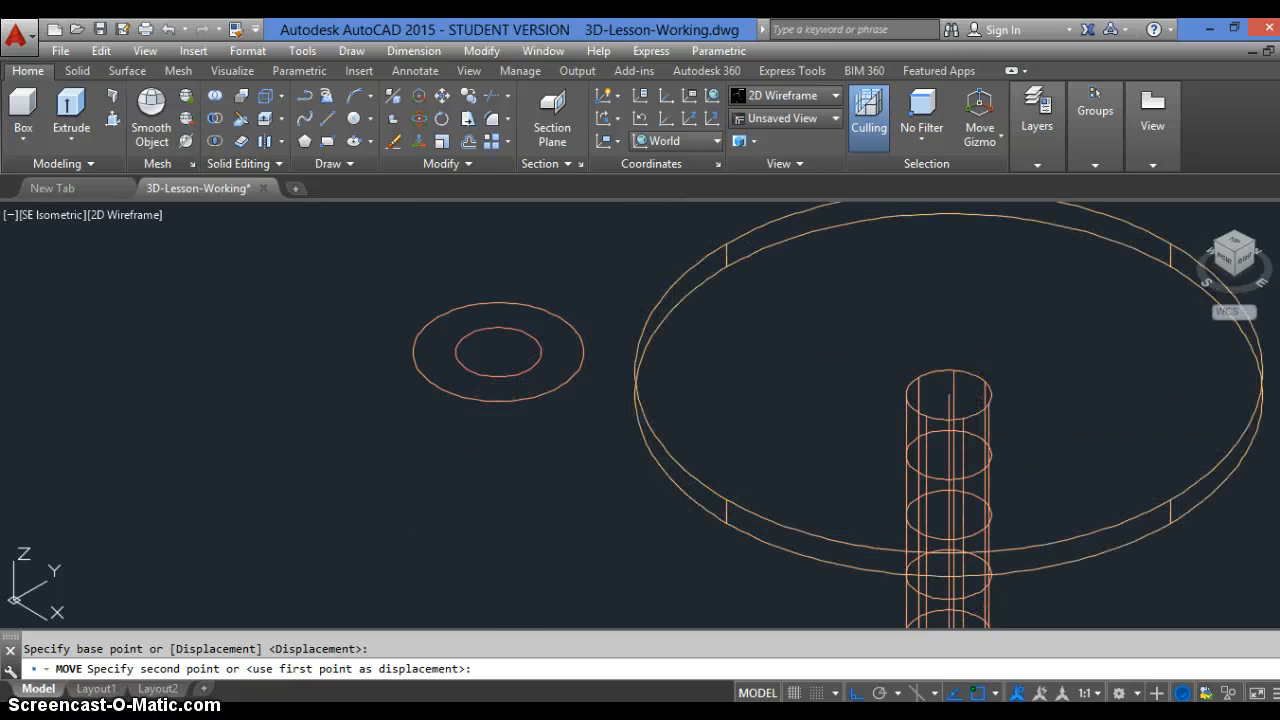
scroll(596, 376, down, 2)
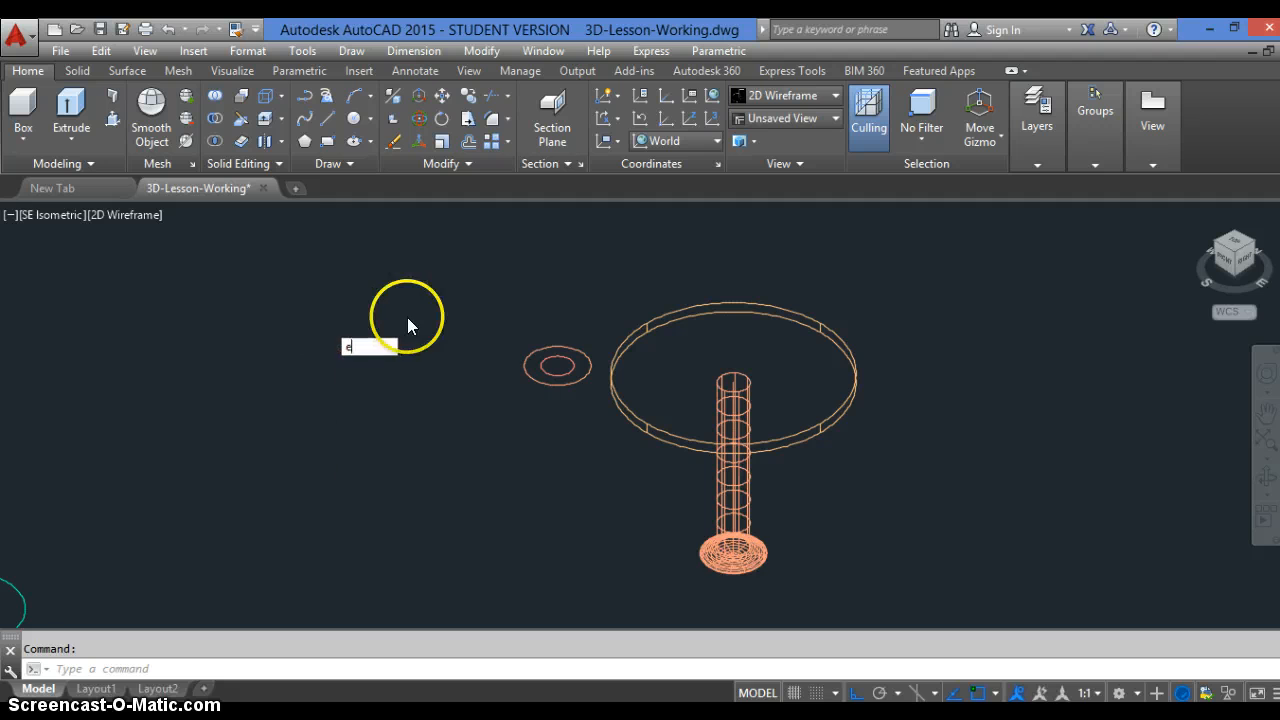
Erase the two leftover concentric construction circles beside the assembled table.
text(e)
key(Return)
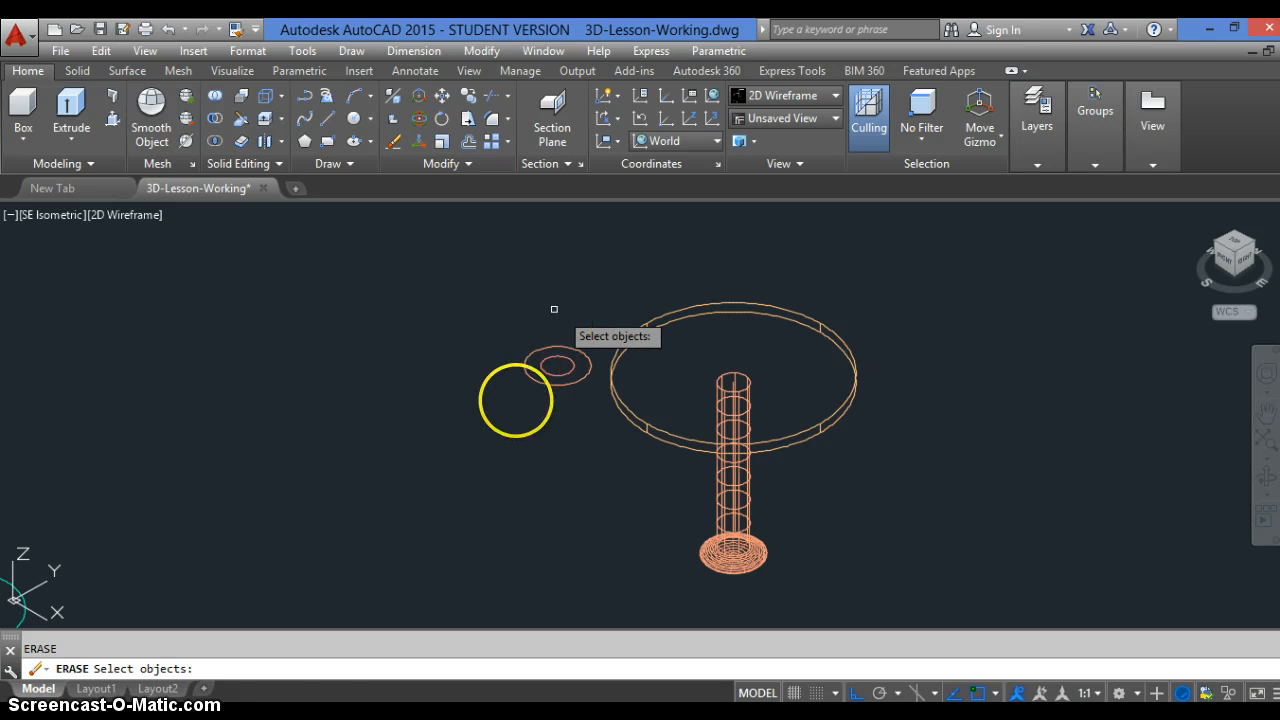
click(554, 309)
click(510, 403)
key(Return)
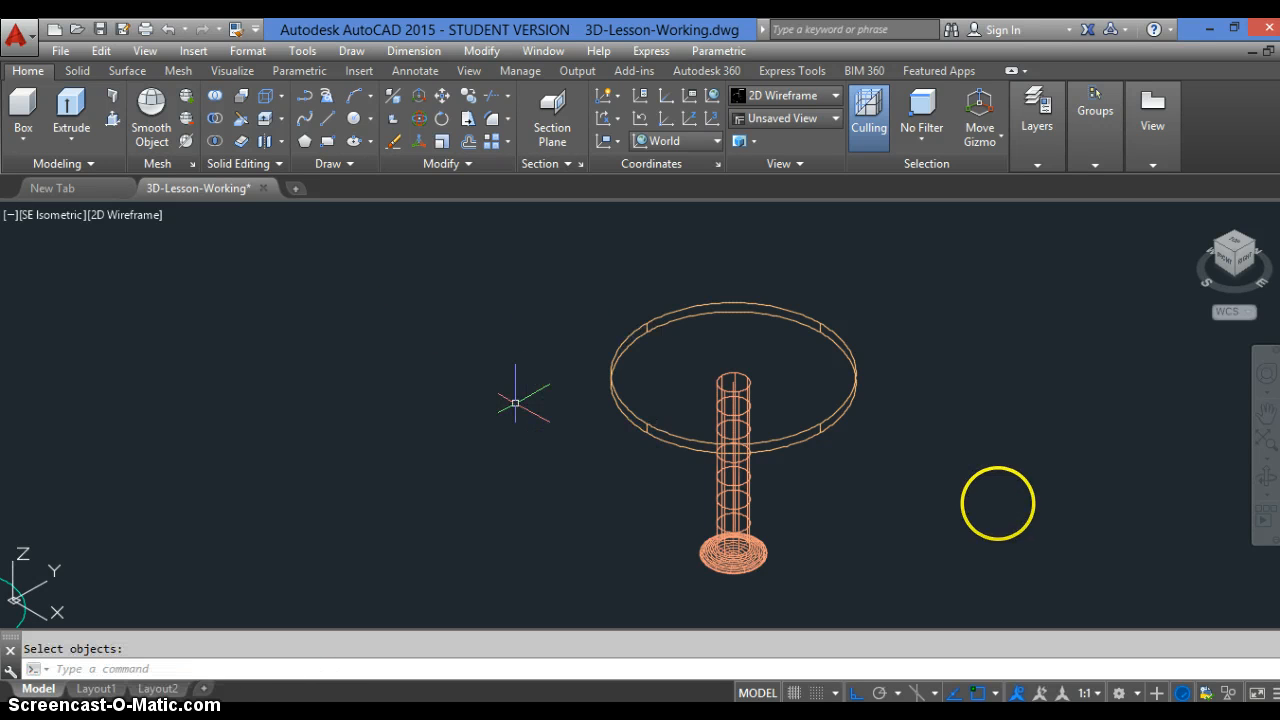
Check the assembled table with hidden lines removed, and regenerate the model to restore the wireframe.
scroll(1021, 487, down, 2)
text(hide)
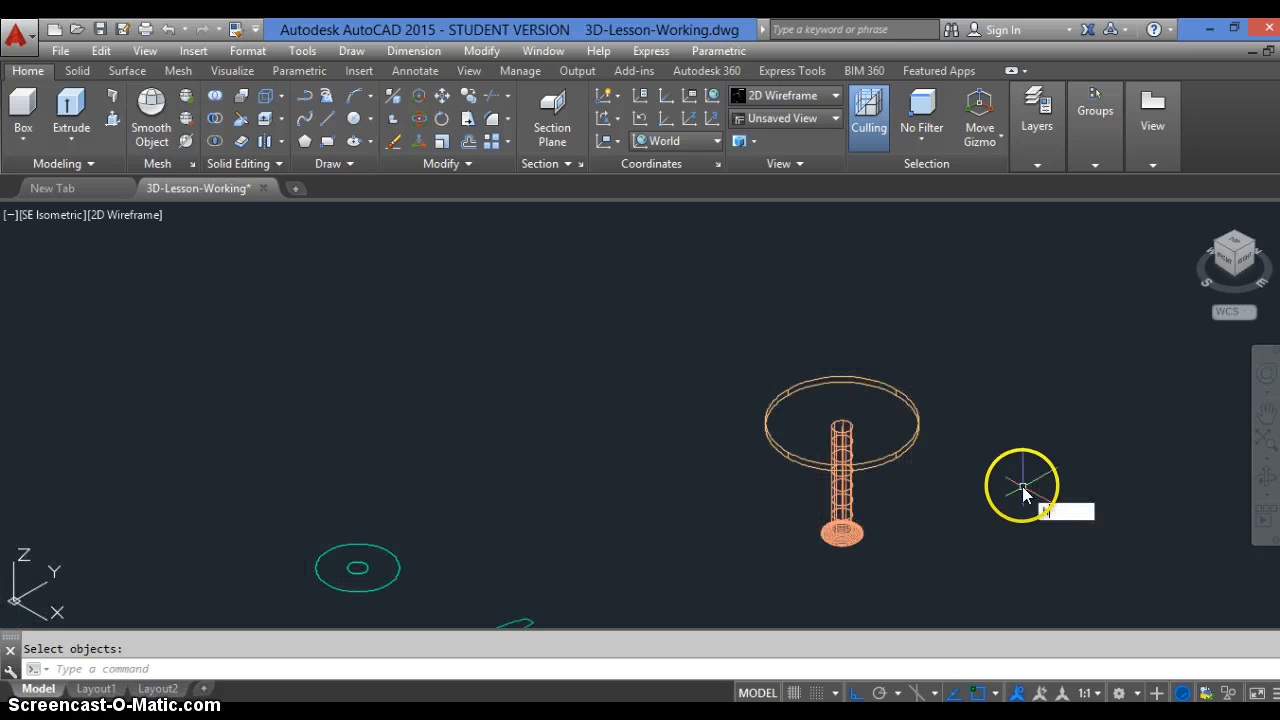
key(Return)
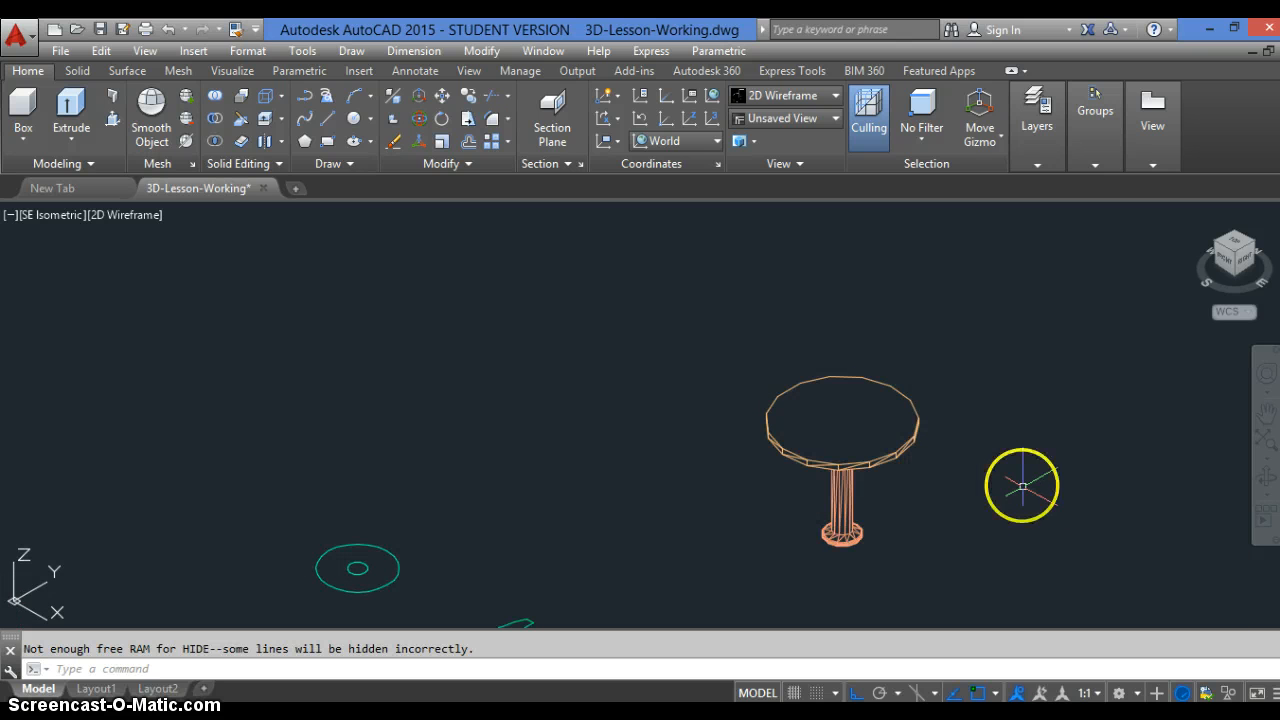
text(re)
key(Return)
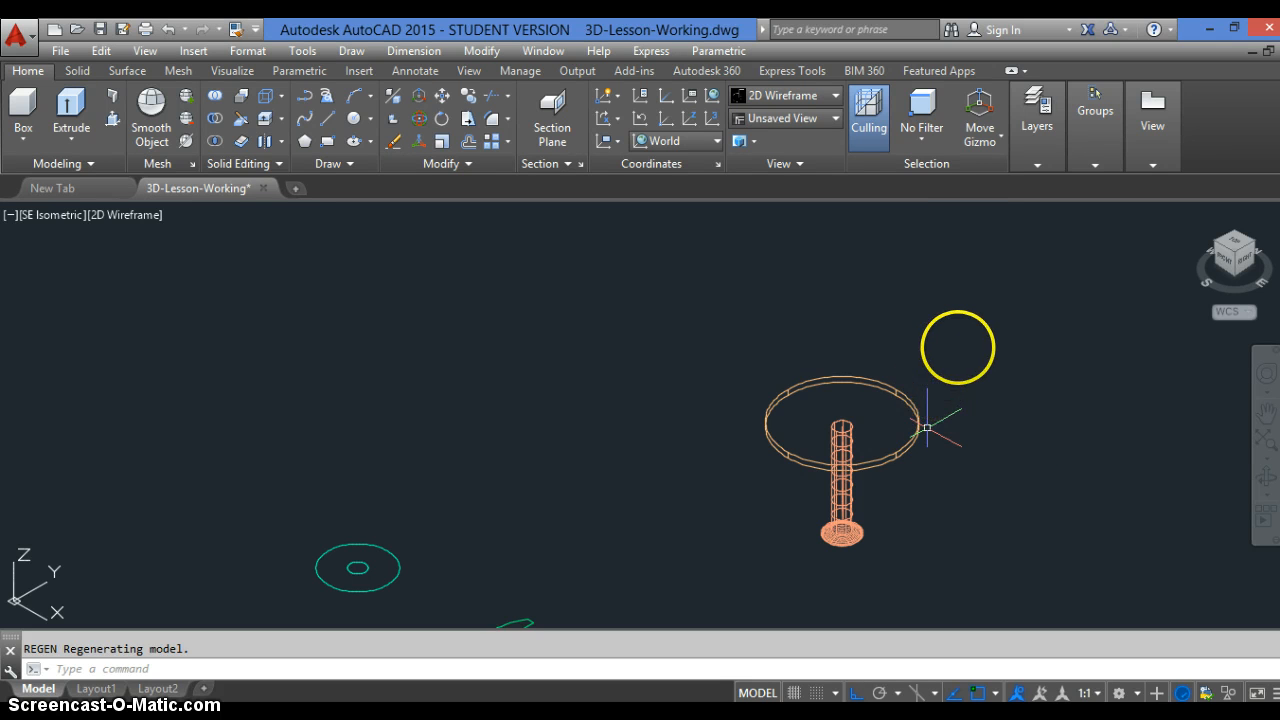
Move the complete table from the center of its foot to the center of the table circle between the chairs in the room corner.
text(m)
key(Return)
click(960, 342)
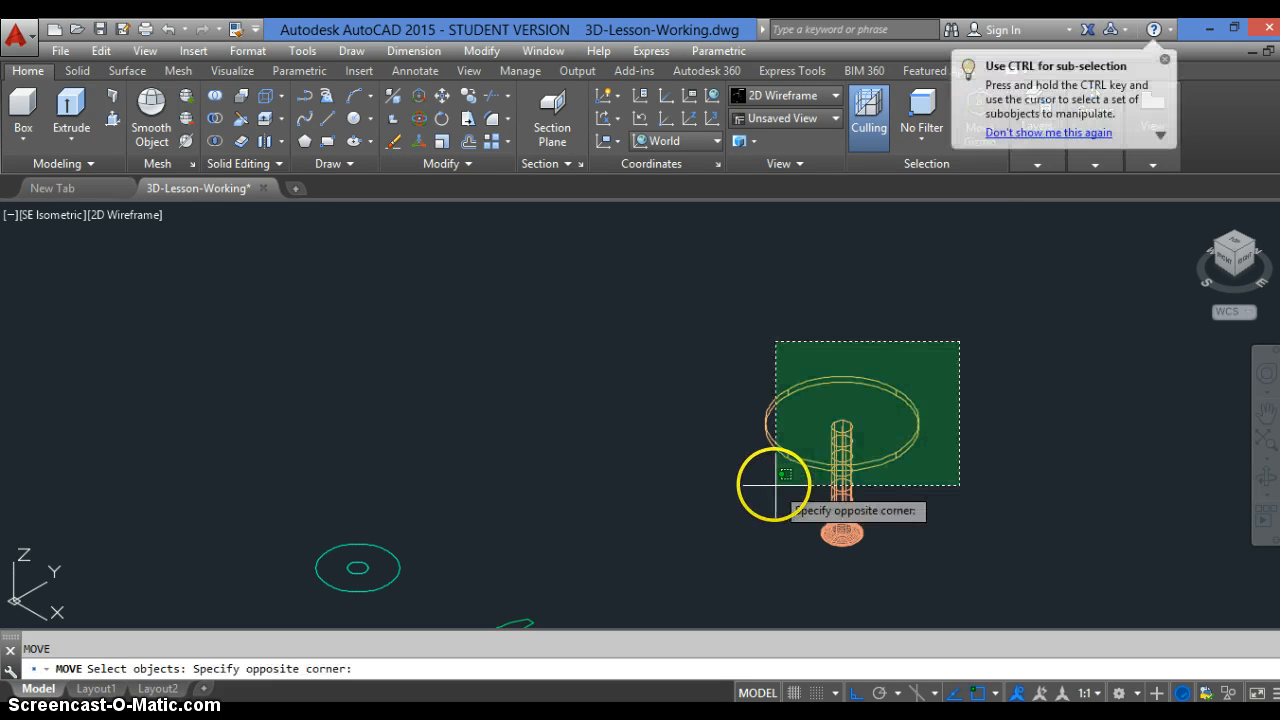
click(712, 583)
key(Return)
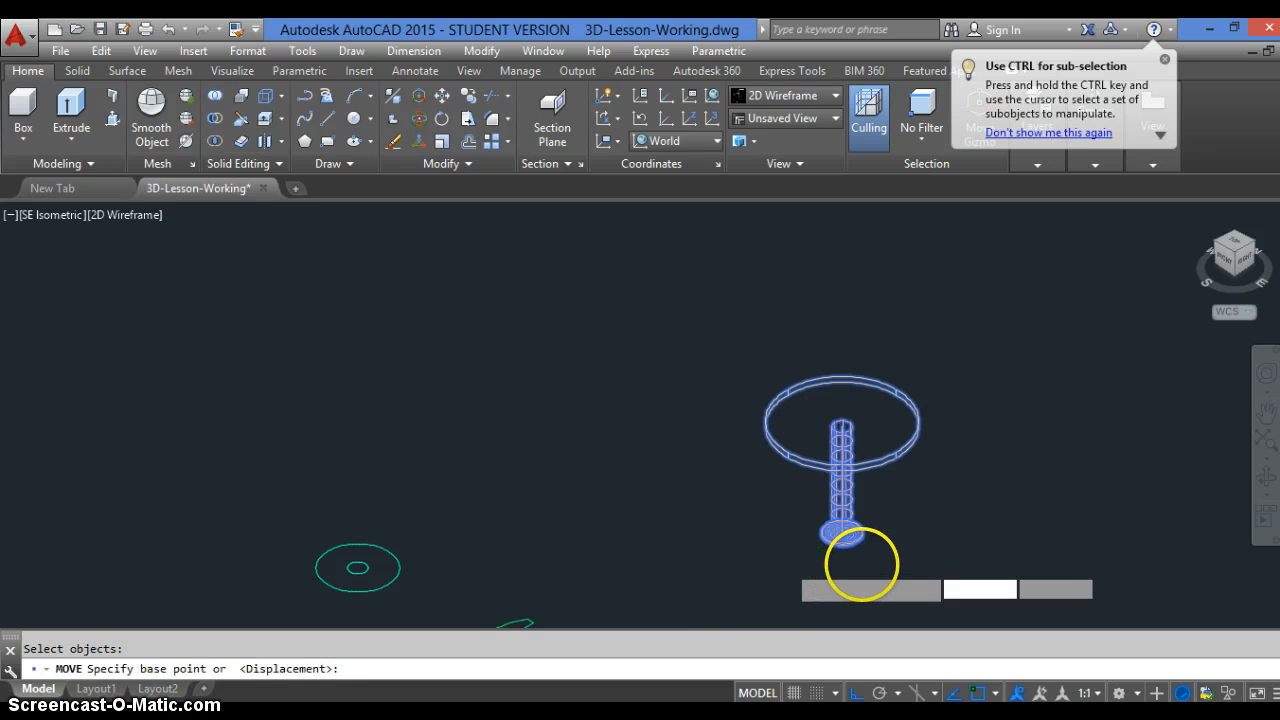
scroll(860, 560, up, 6)
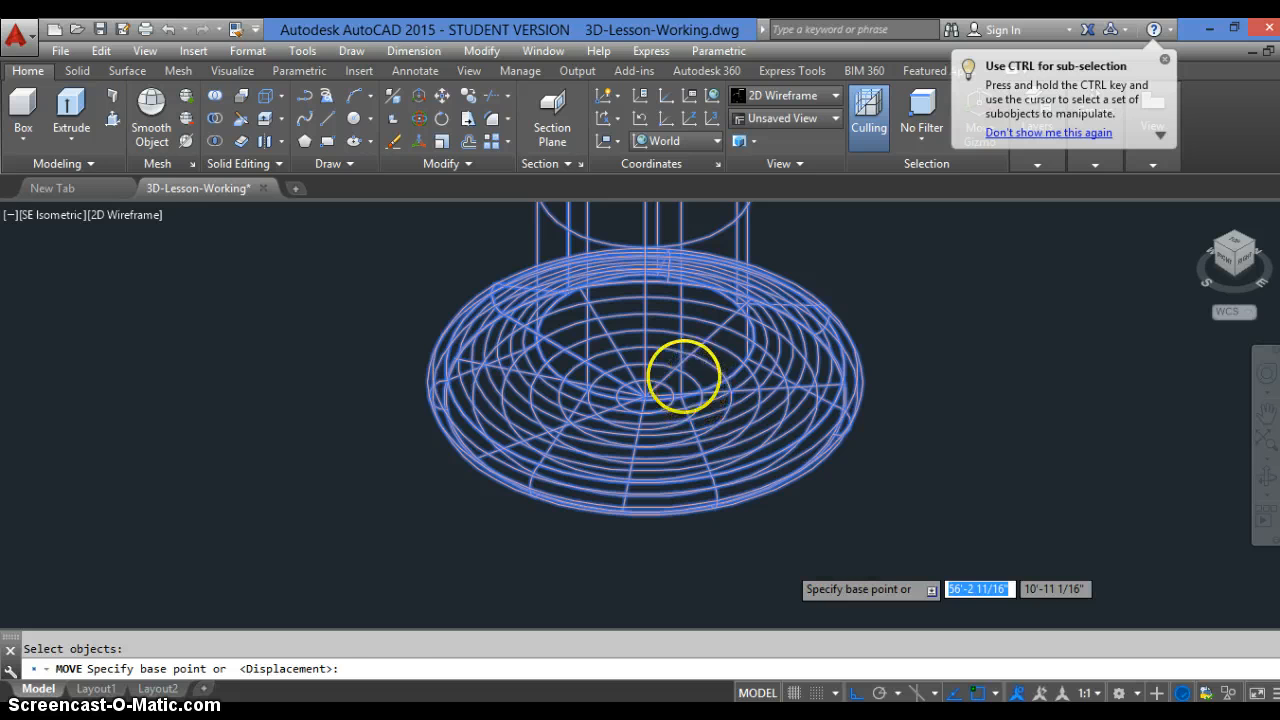
scroll(597, 336, up, 4)
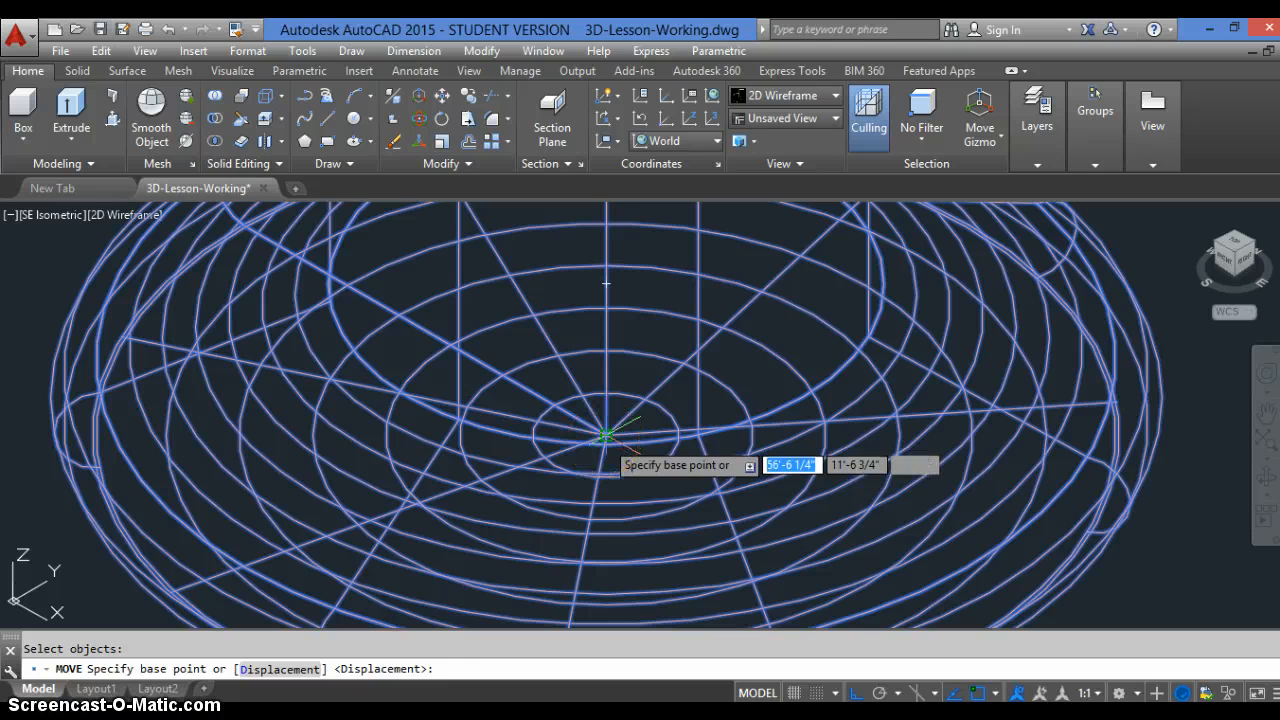
click(606, 436)
scroll(926, 429, down, 6)
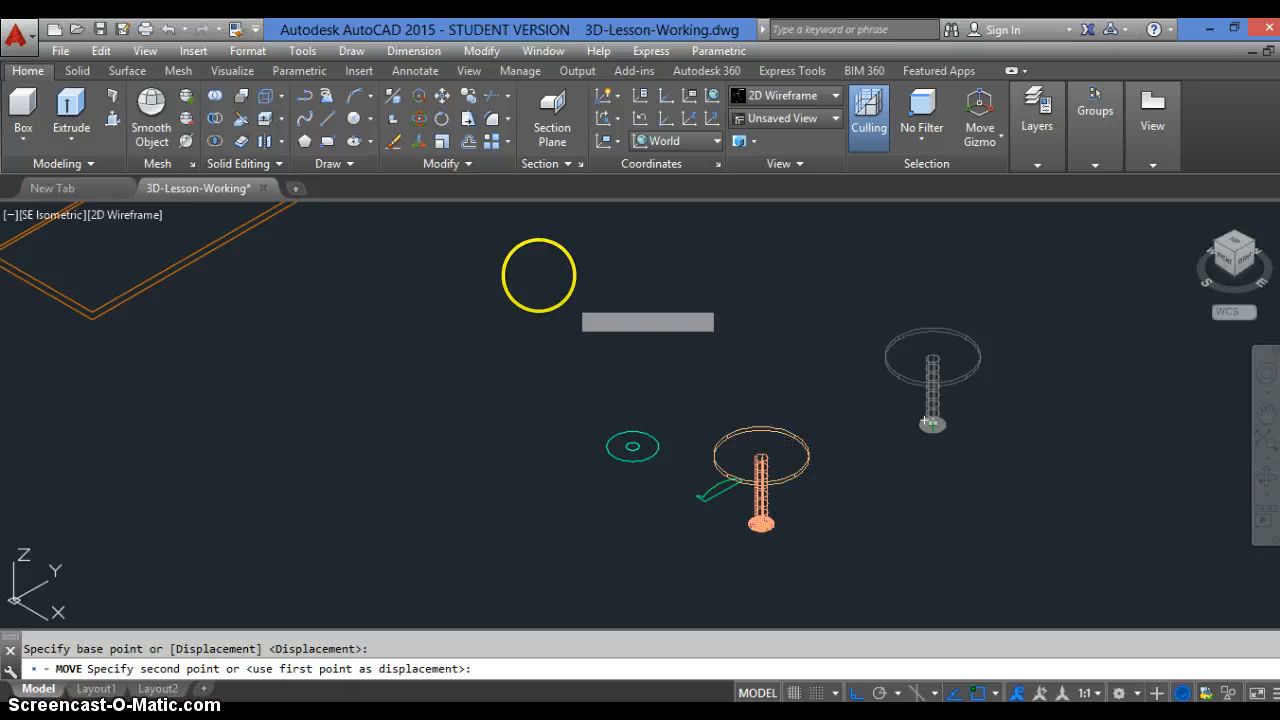
scroll(613, 302, down, 4)
scroll(613, 302, down, 3)
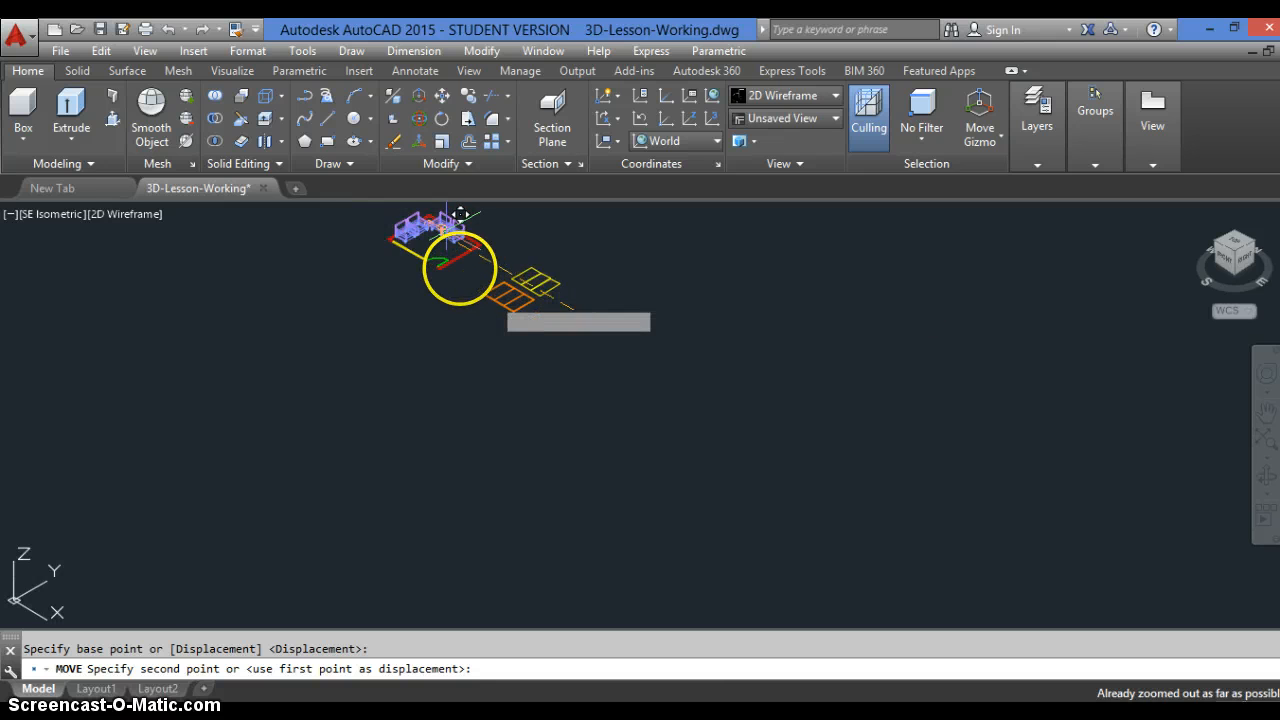
scroll(430, 230, up, 2)
scroll(630, 420, down, 5)
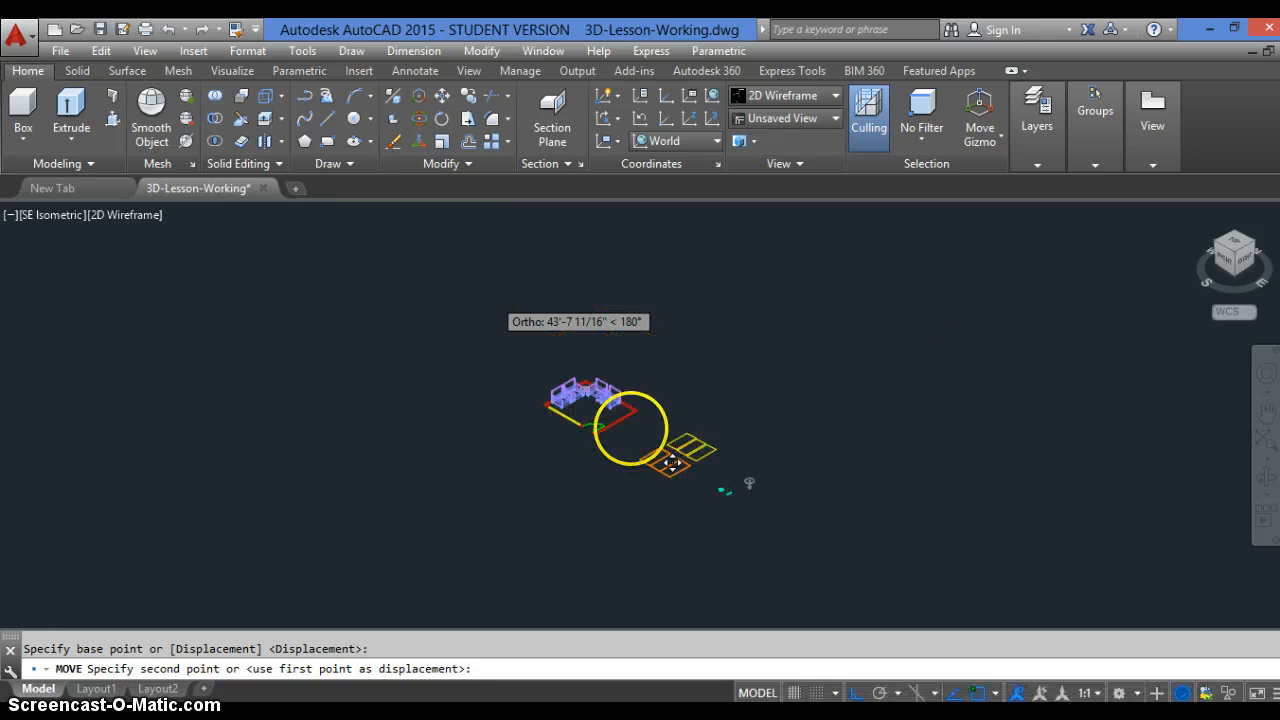
scroll(641, 415, up, 6)
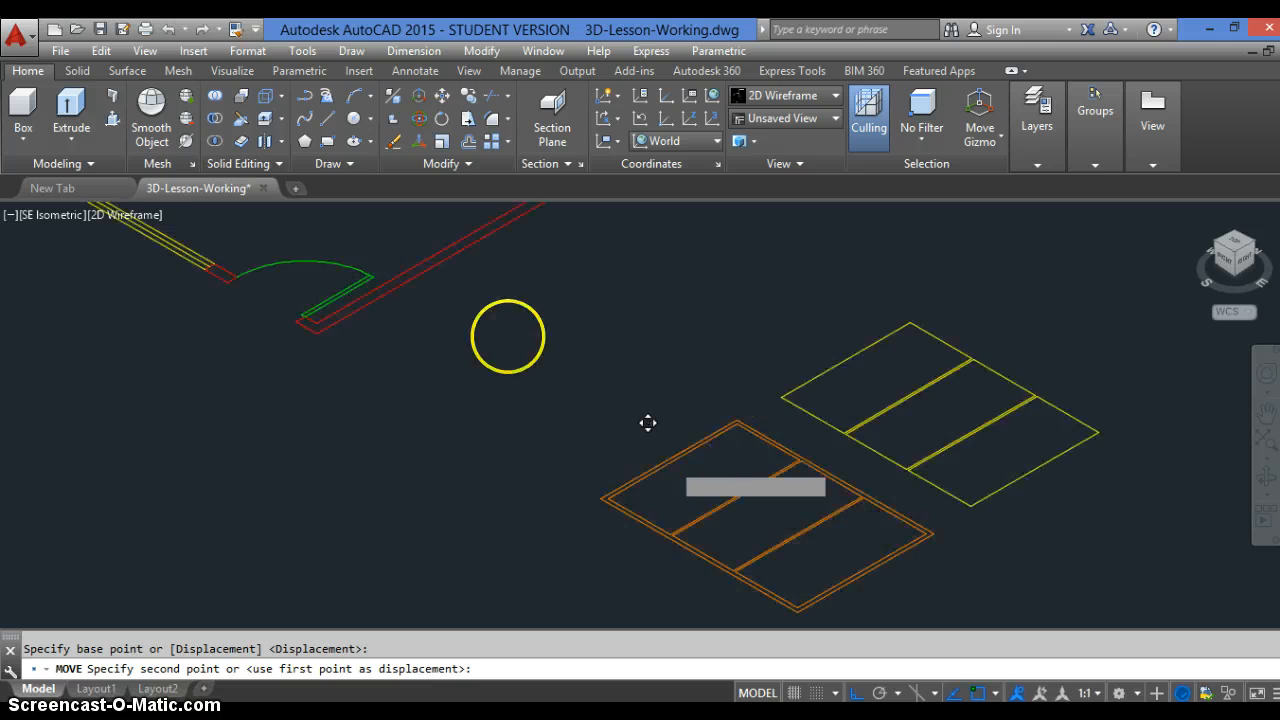
scroll(740, 515, down, 4)
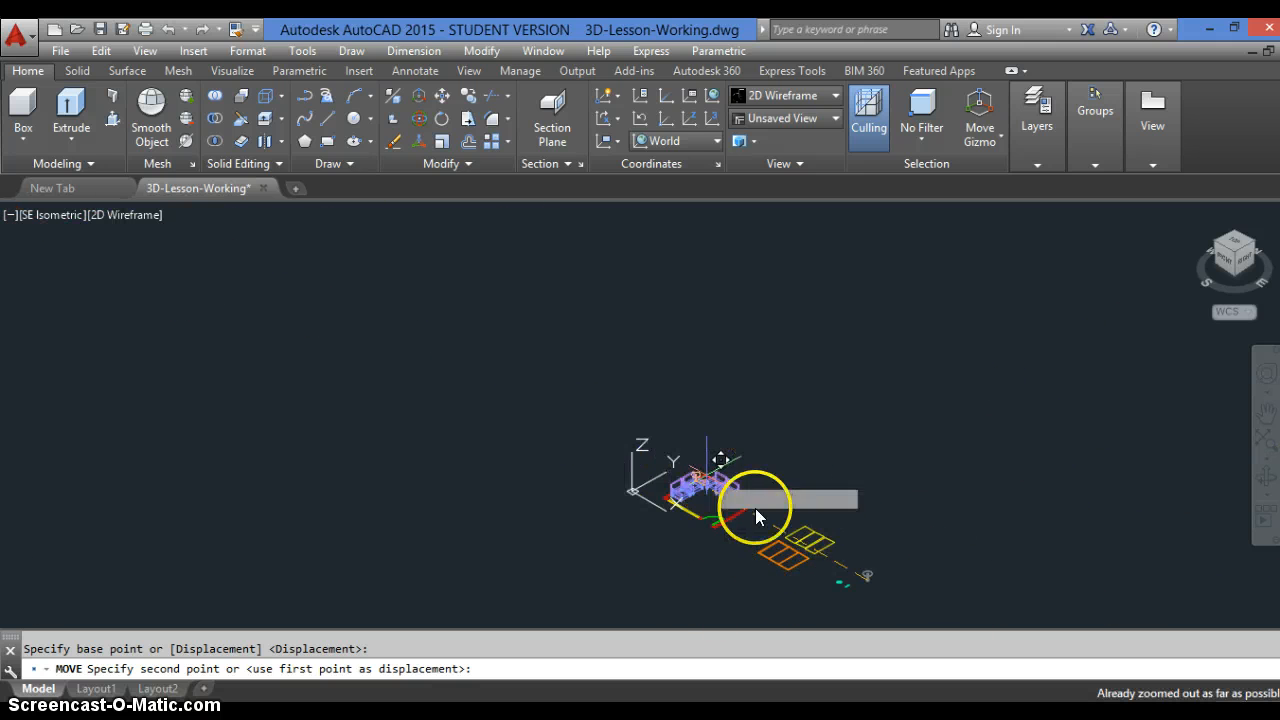
scroll(720, 500, up, 5)
scroll(640, 465, up, 7)
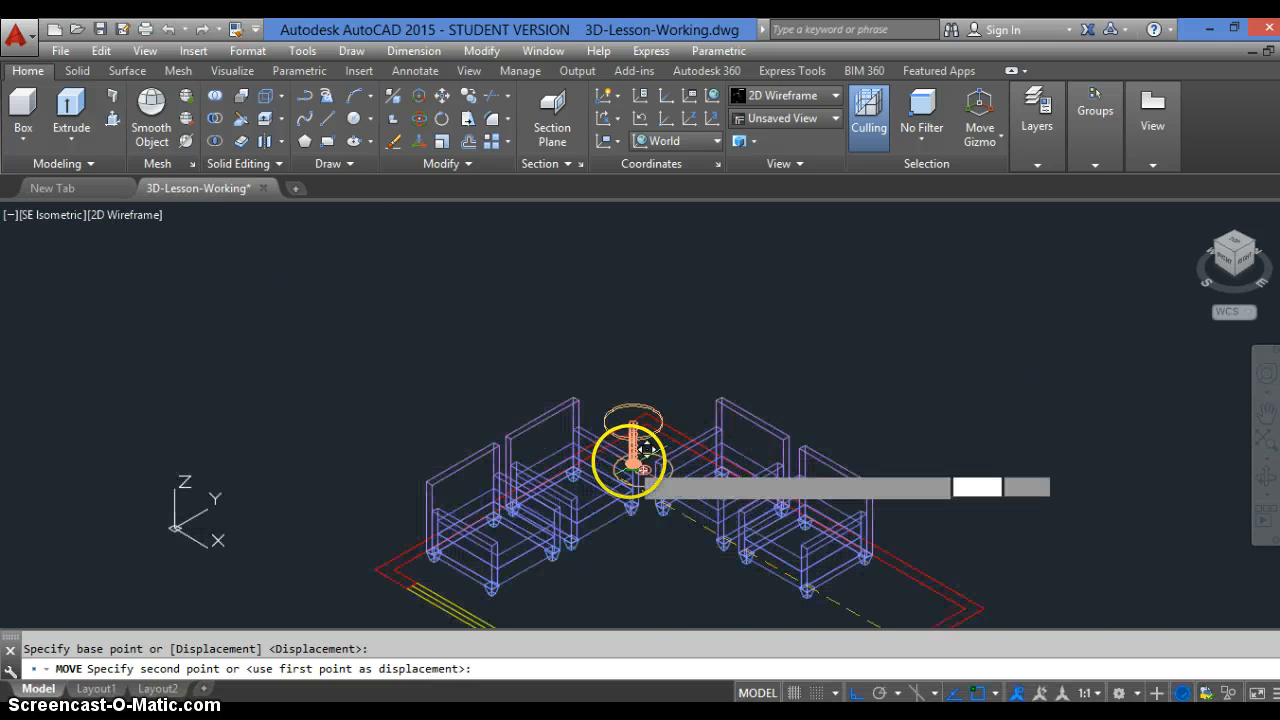
scroll(662, 455, up, 5)
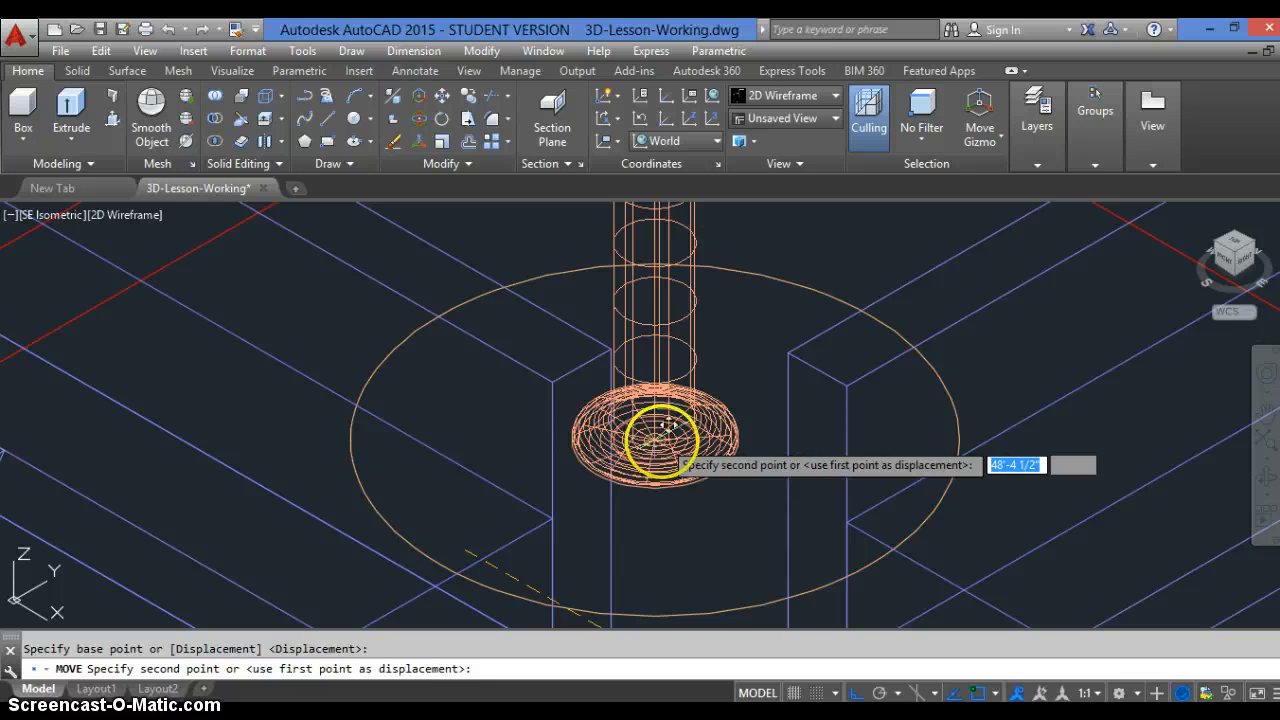
click(662, 437)
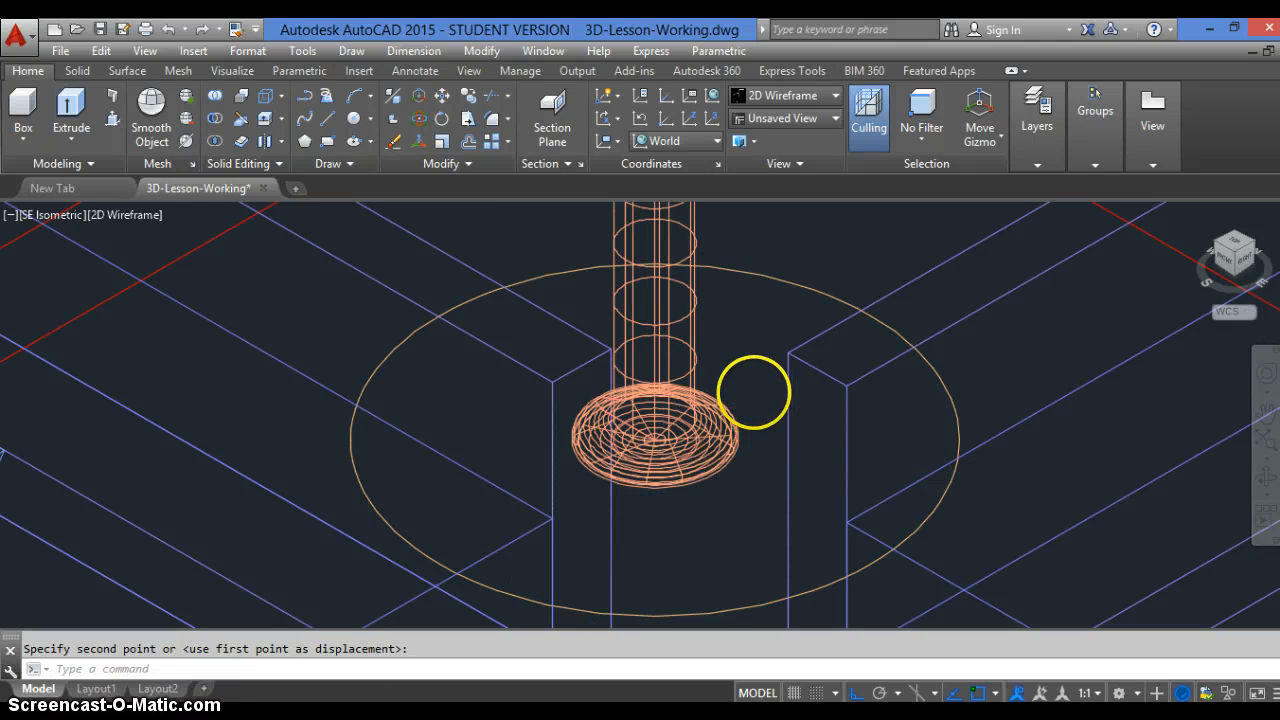
Erase the flat table outline circle on the floor around the pedestal foot.
scroll(753, 392, down, 2)
text(e)
key(Return)
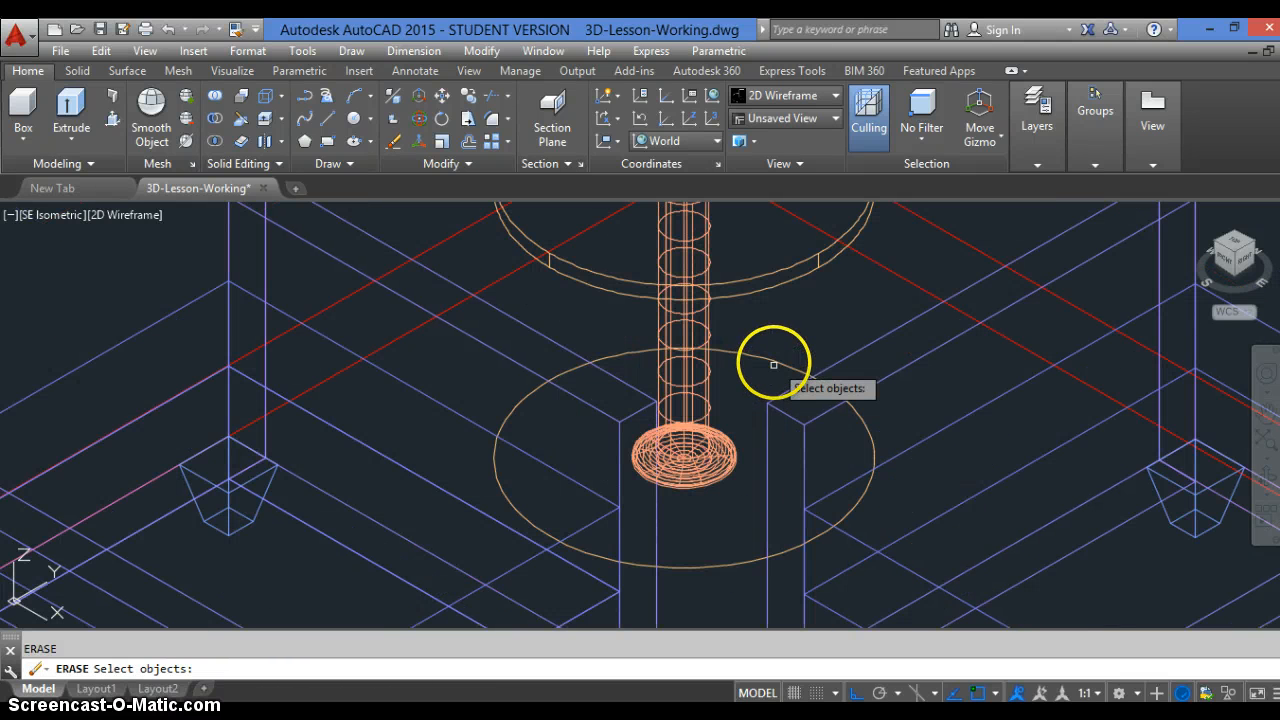
click(773, 365)
key(Return)
scroll(655, 527, down, 3)
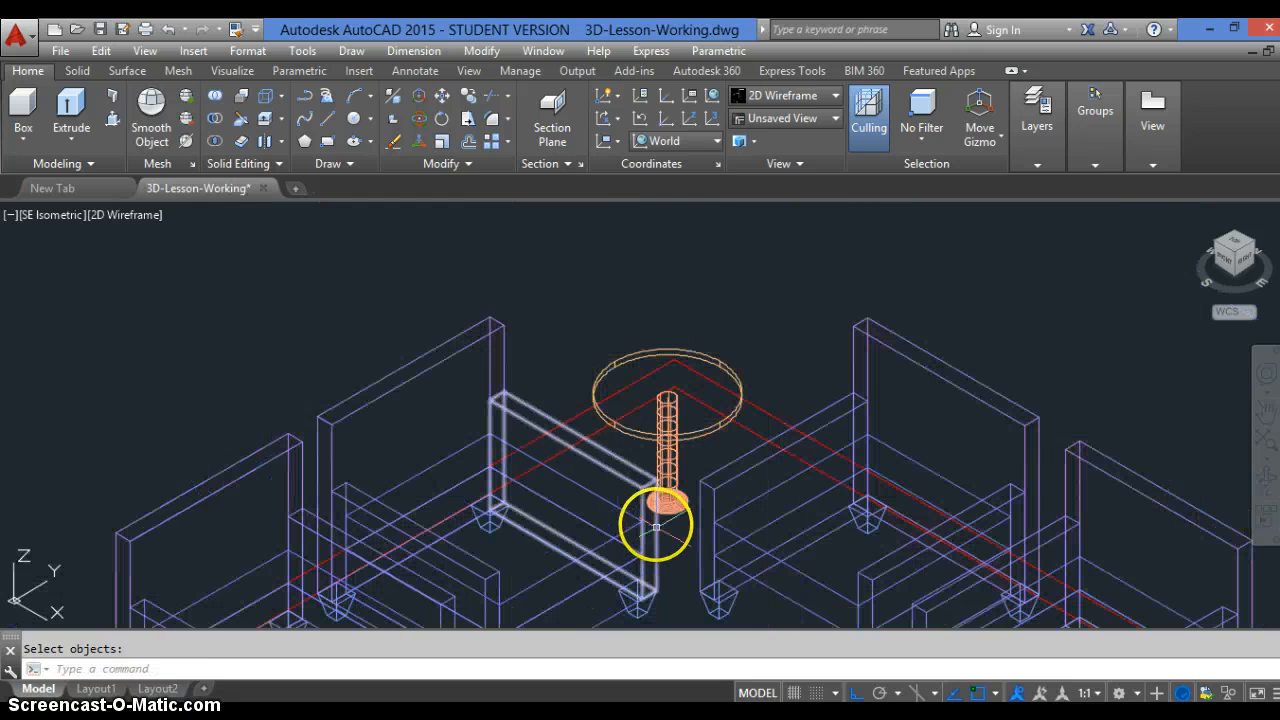
scroll(578, 340, down, 5)
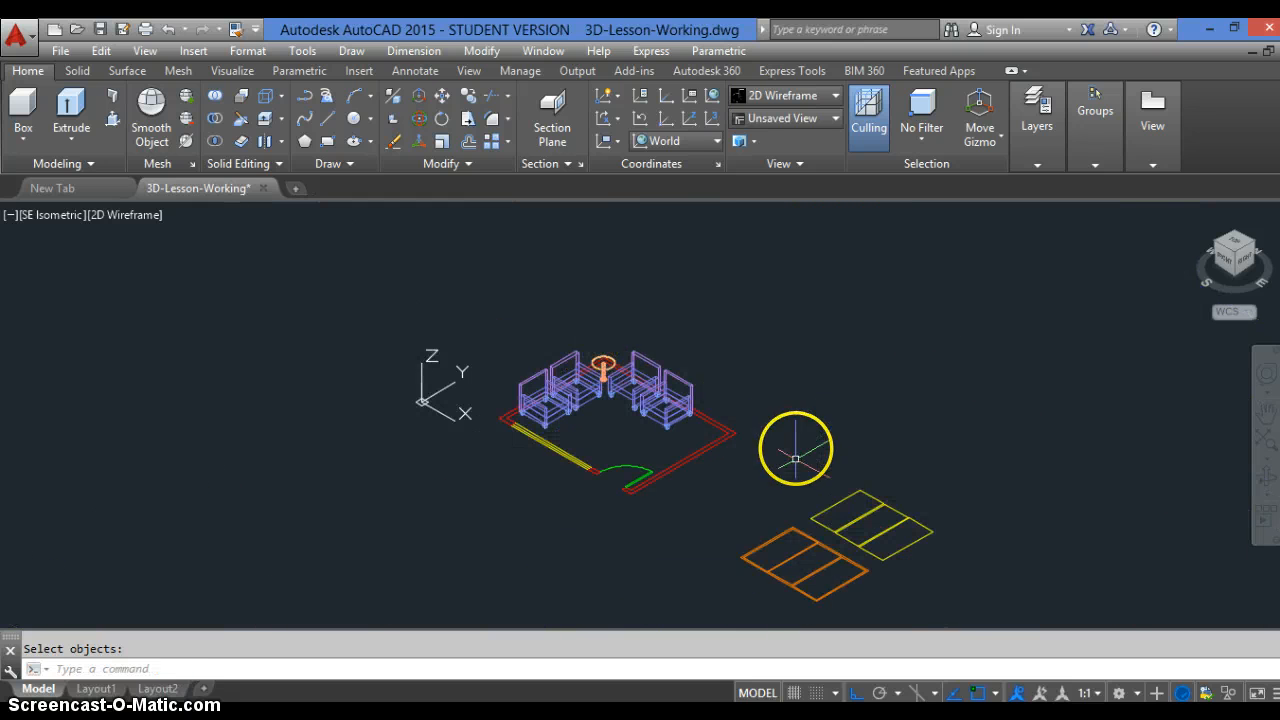
Examine the placed table between the chairs in the room corner and regenerate the model.
scroll(650, 360, up, 4)
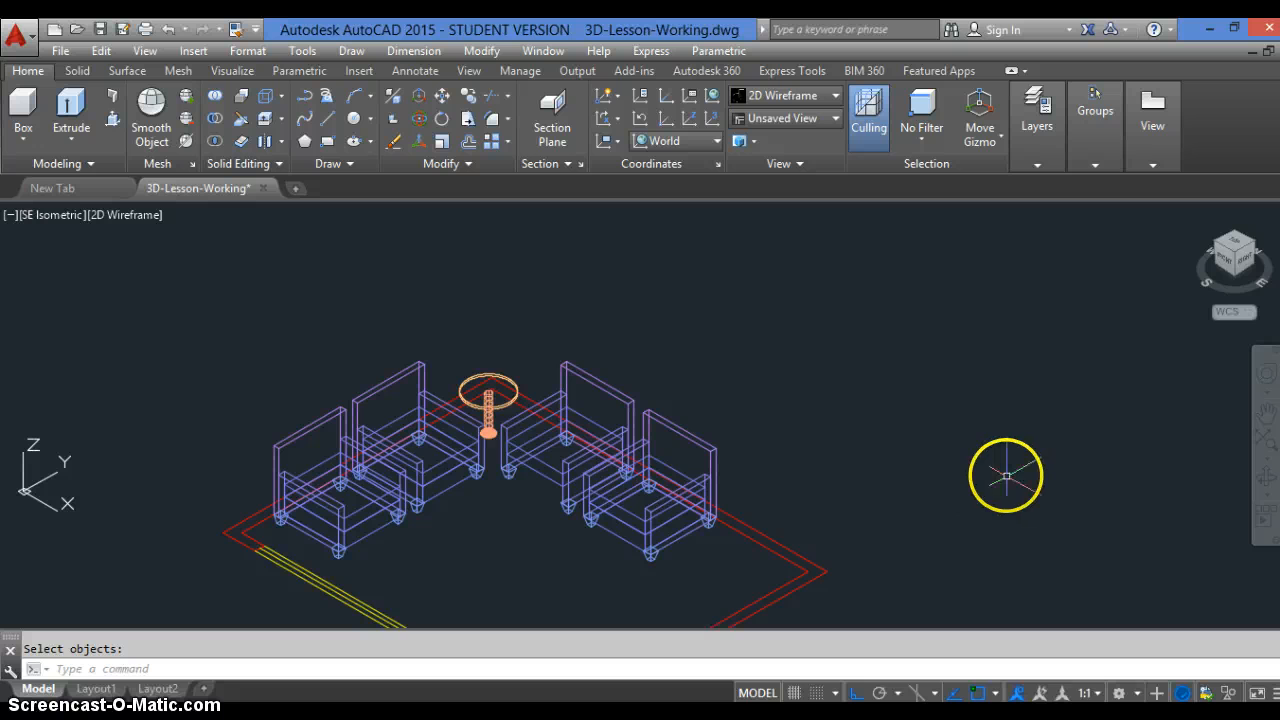
right_click(1006, 476)
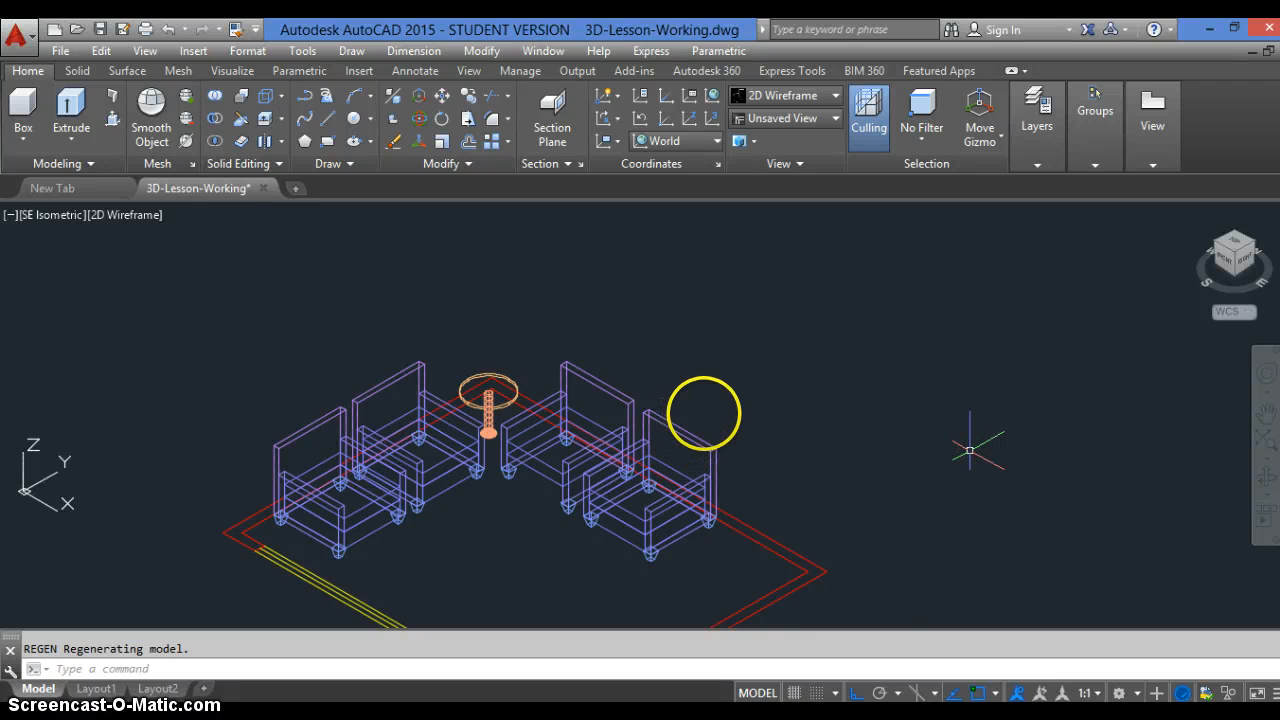
Rotate the flat lamp base profile upright in 3D by 90 degrees about an axis parallel to the X direction.
scroll(714, 414, down, 3)
scroll(764, 480, down, 2)
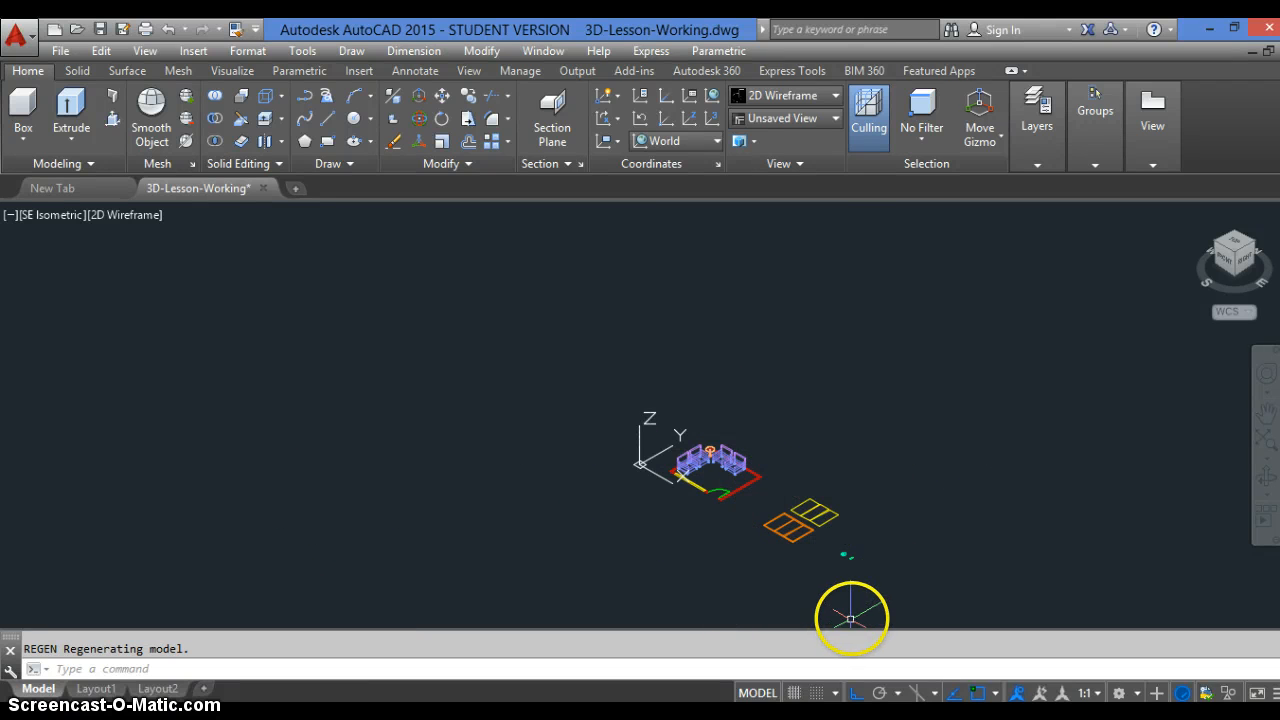
scroll(858, 568, up, 2)
scroll(855, 552, up, 8)
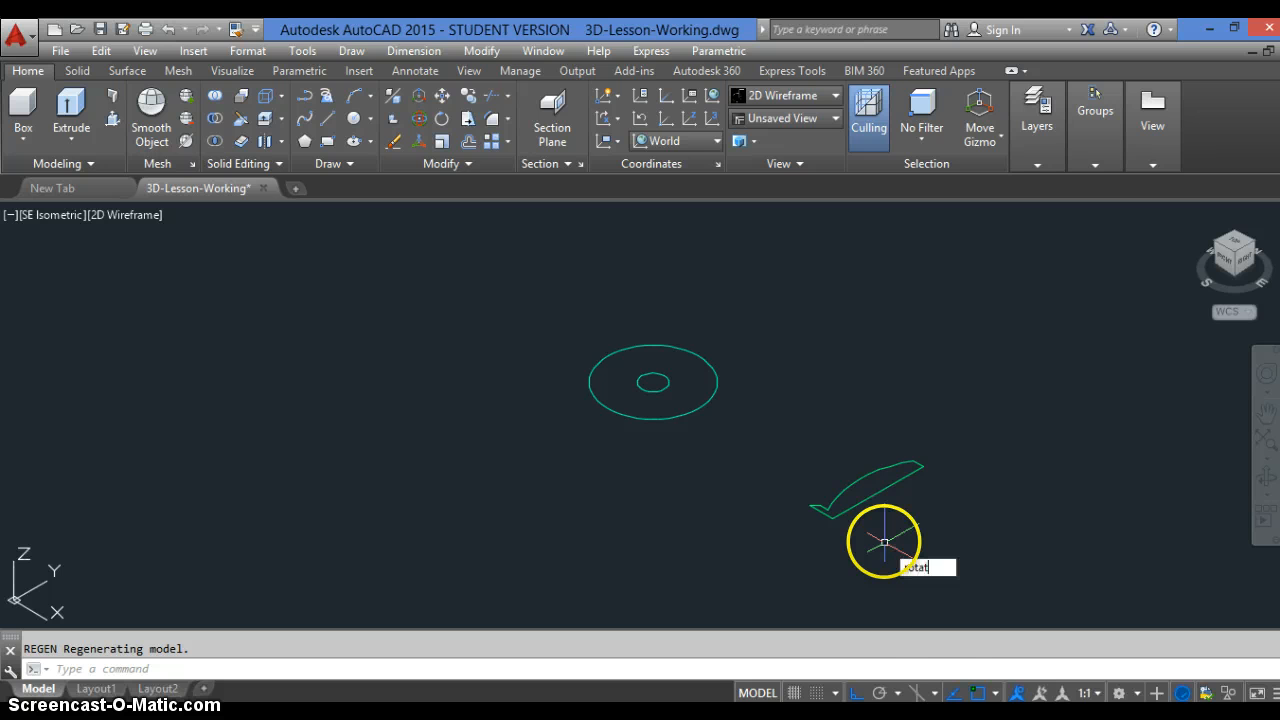
text(3d)
key(Return)
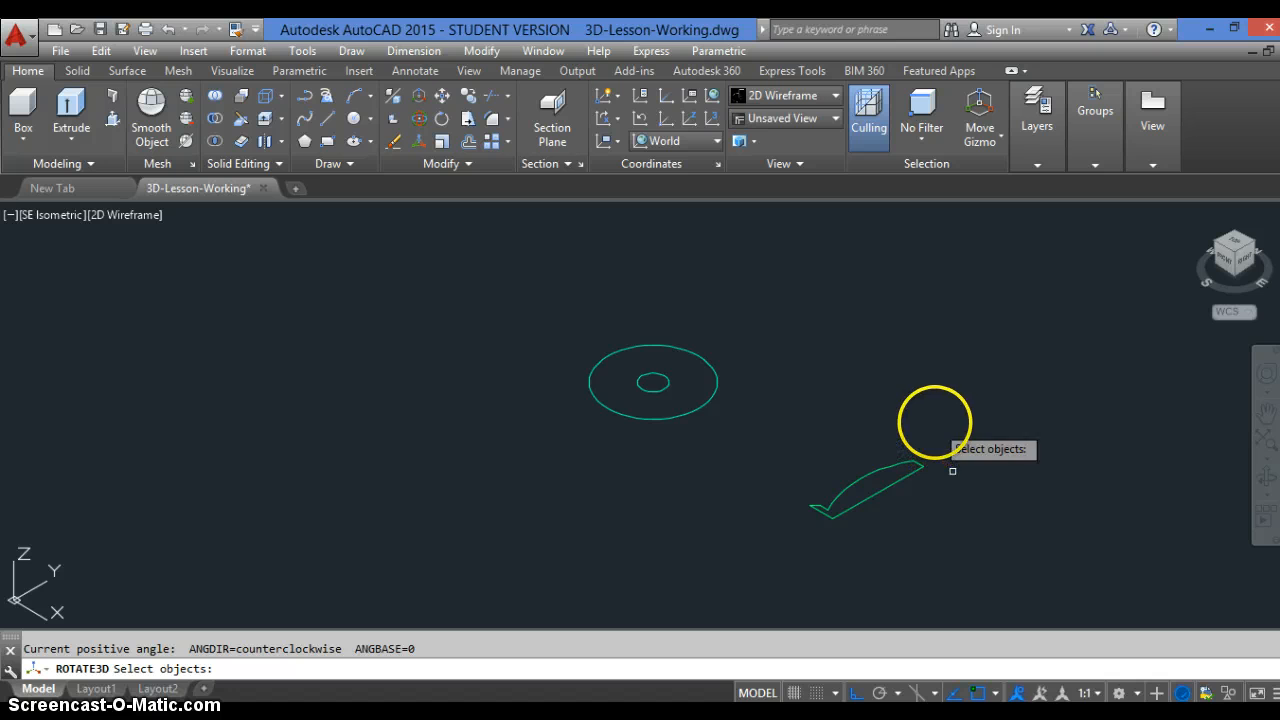
click(945, 432)
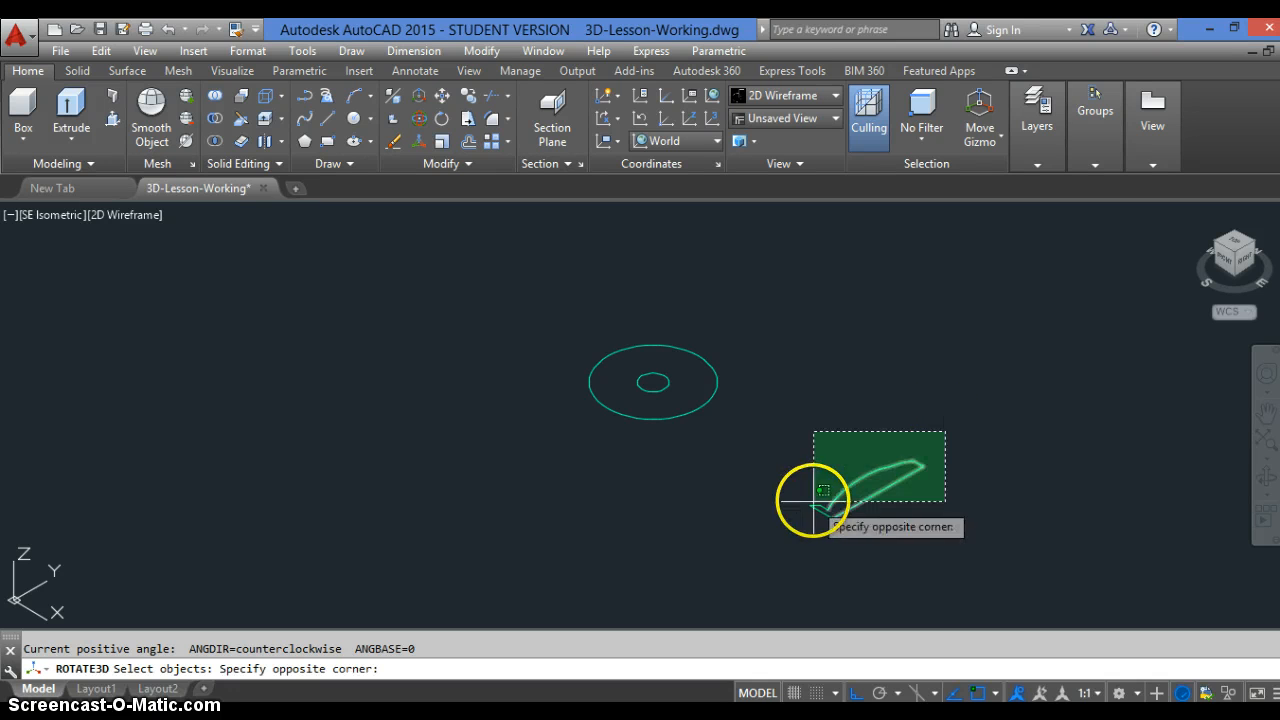
click(746, 554)
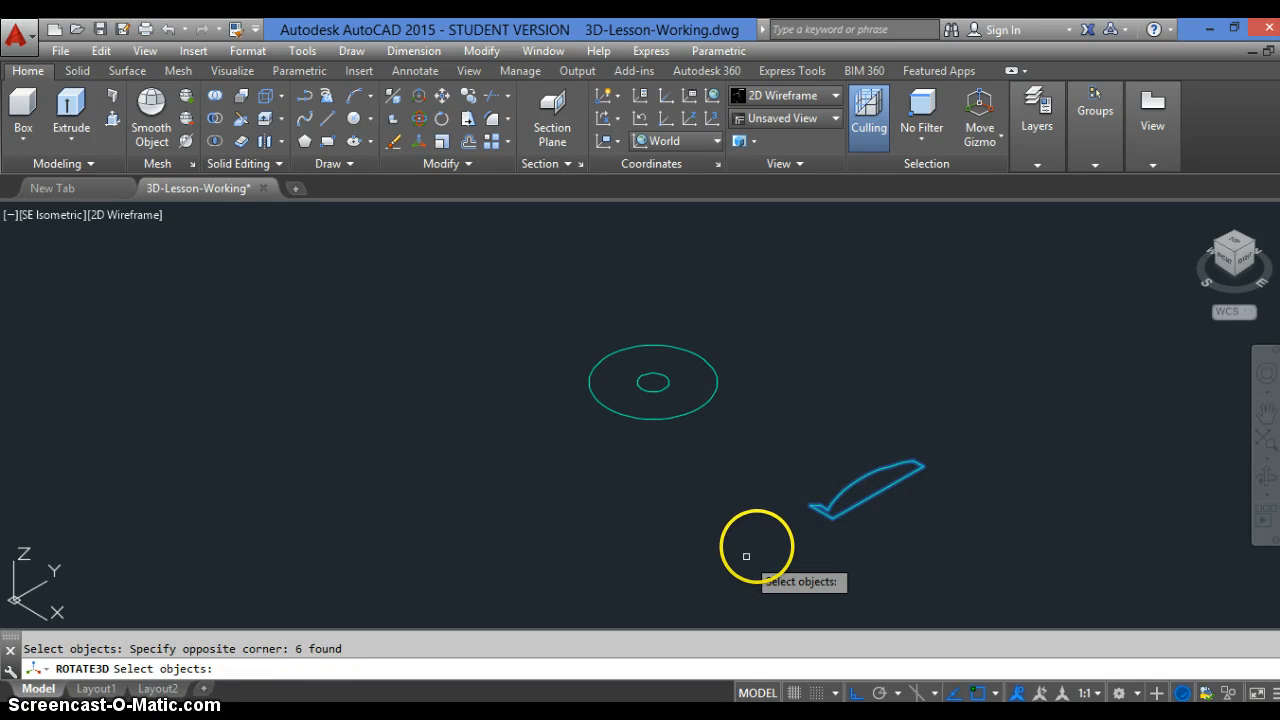
key(Return)
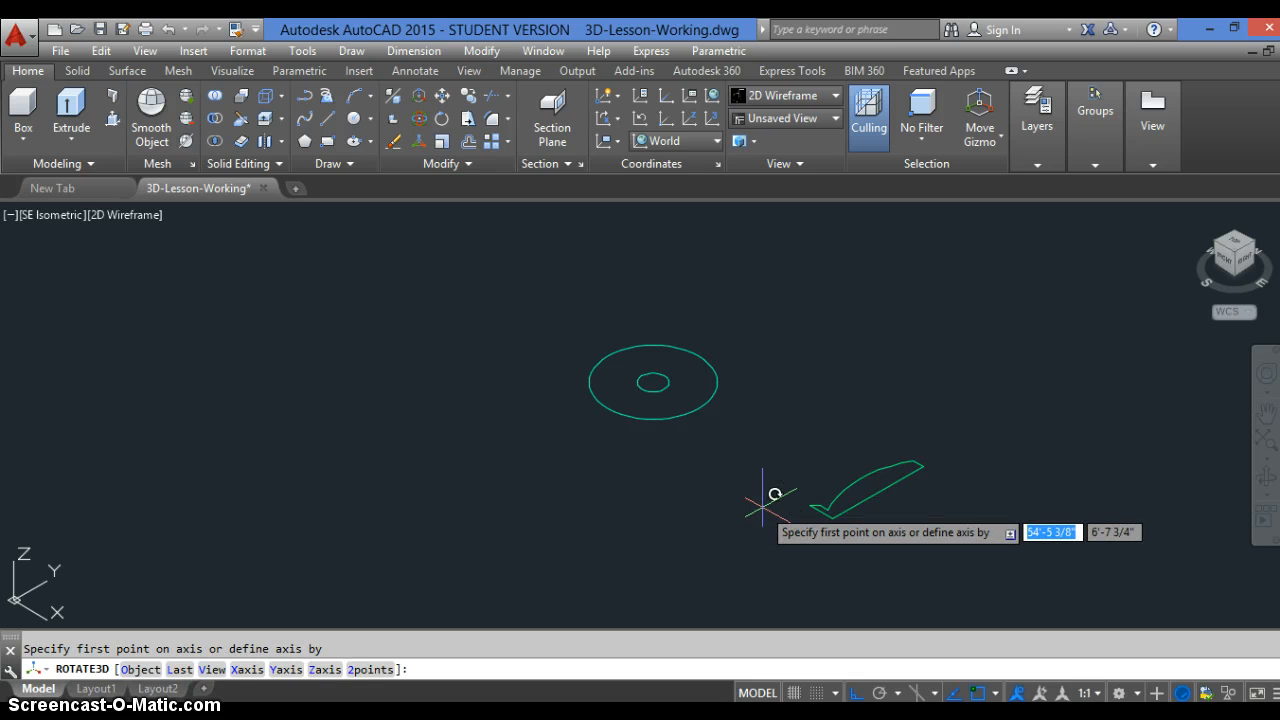
click(763, 498)
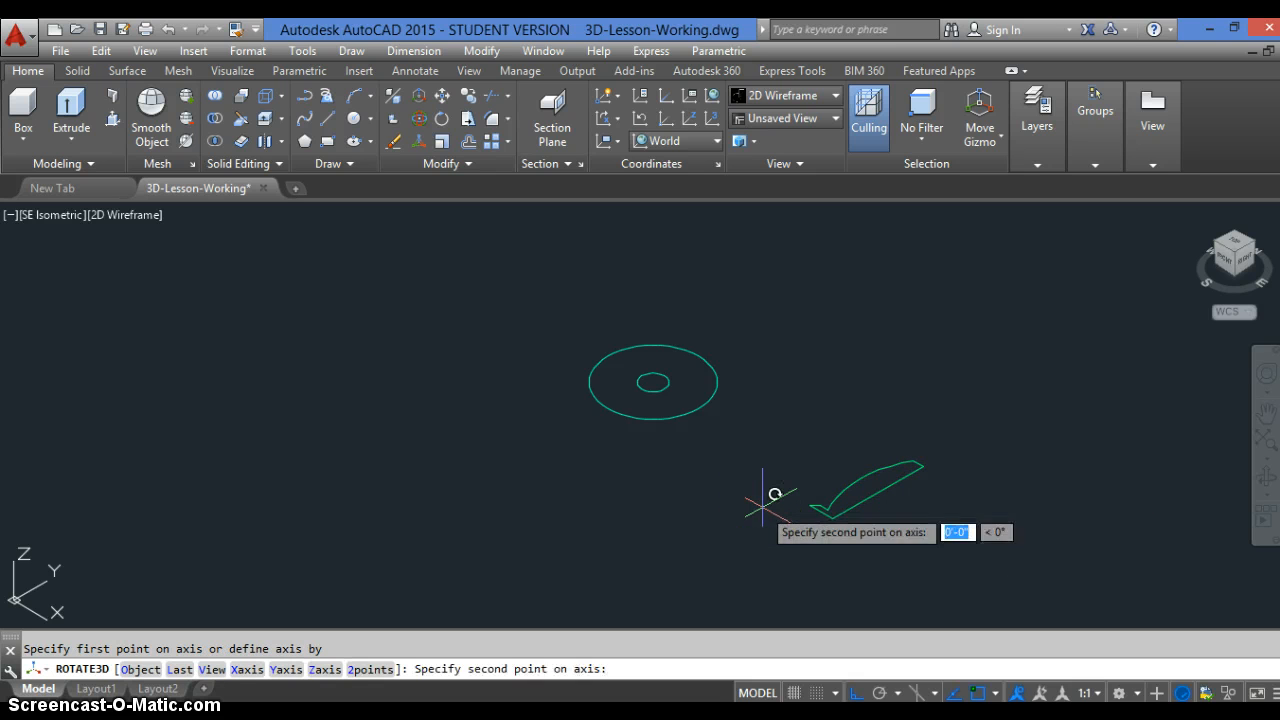
click(837, 556)
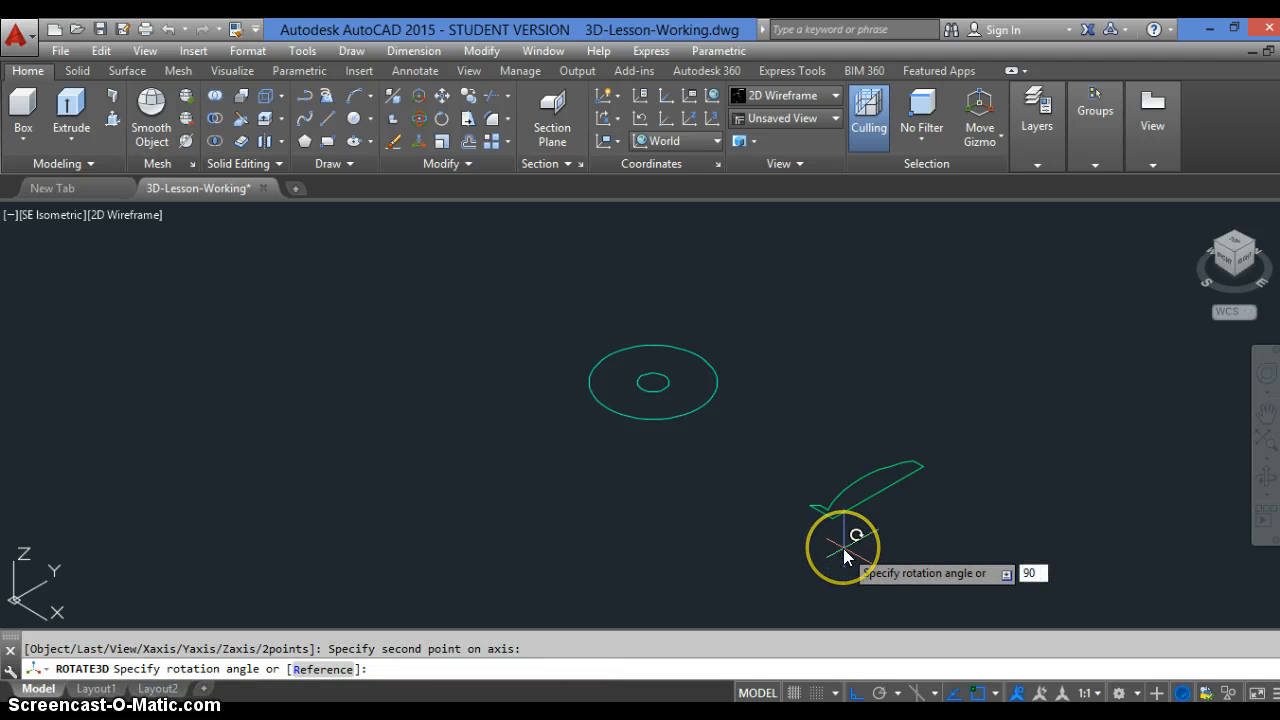
text(90)
key(Return)
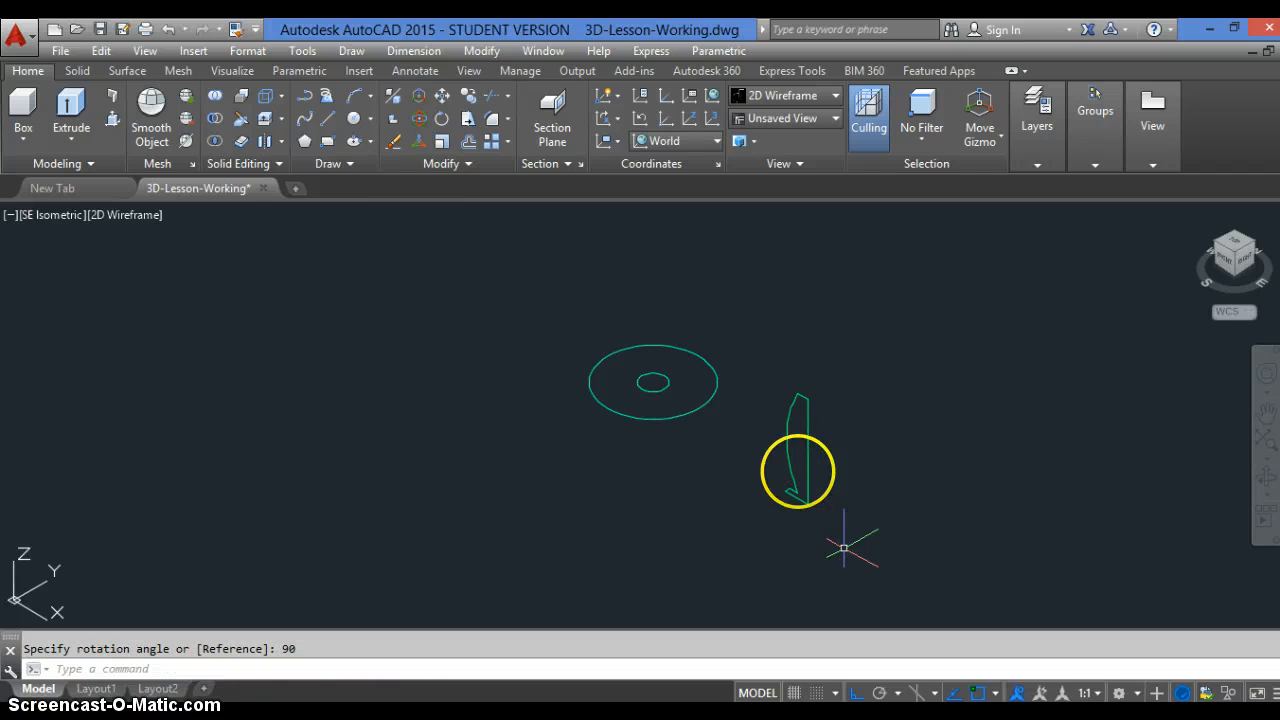
Make A-Lamp-Base the current layer.
scroll(766, 405, up, 2)
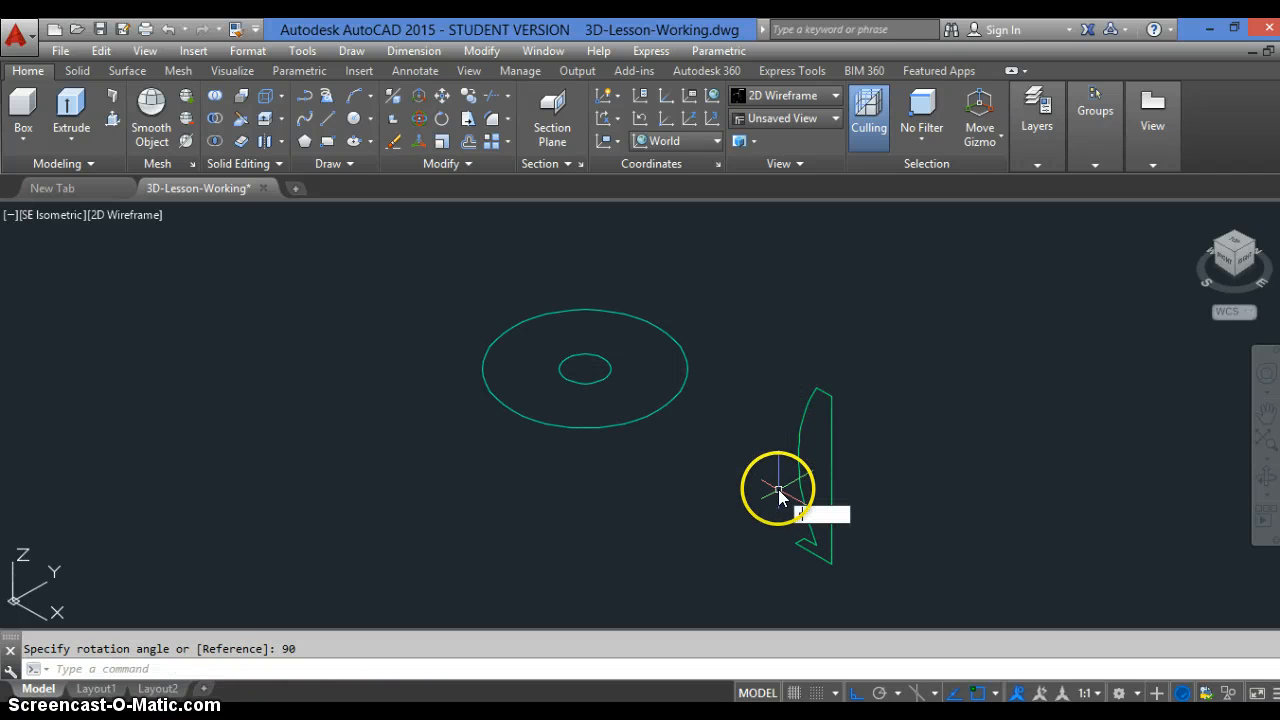
text(re)
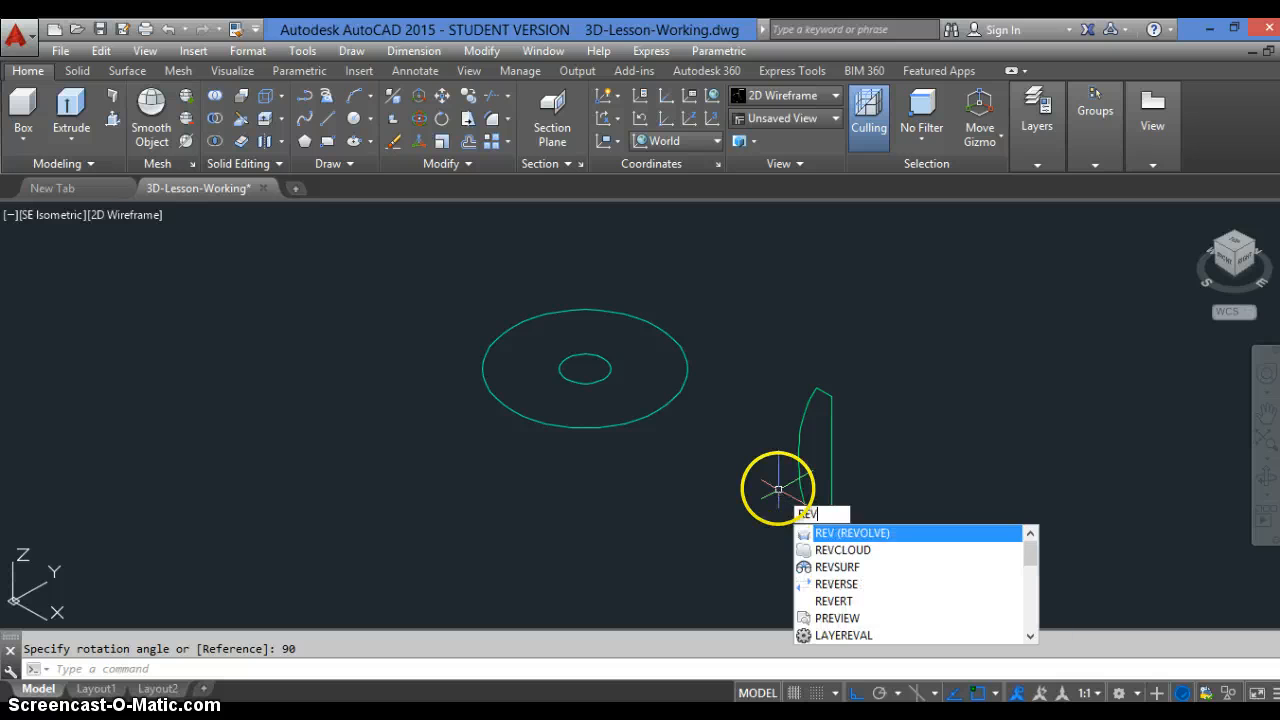
key(Escape)
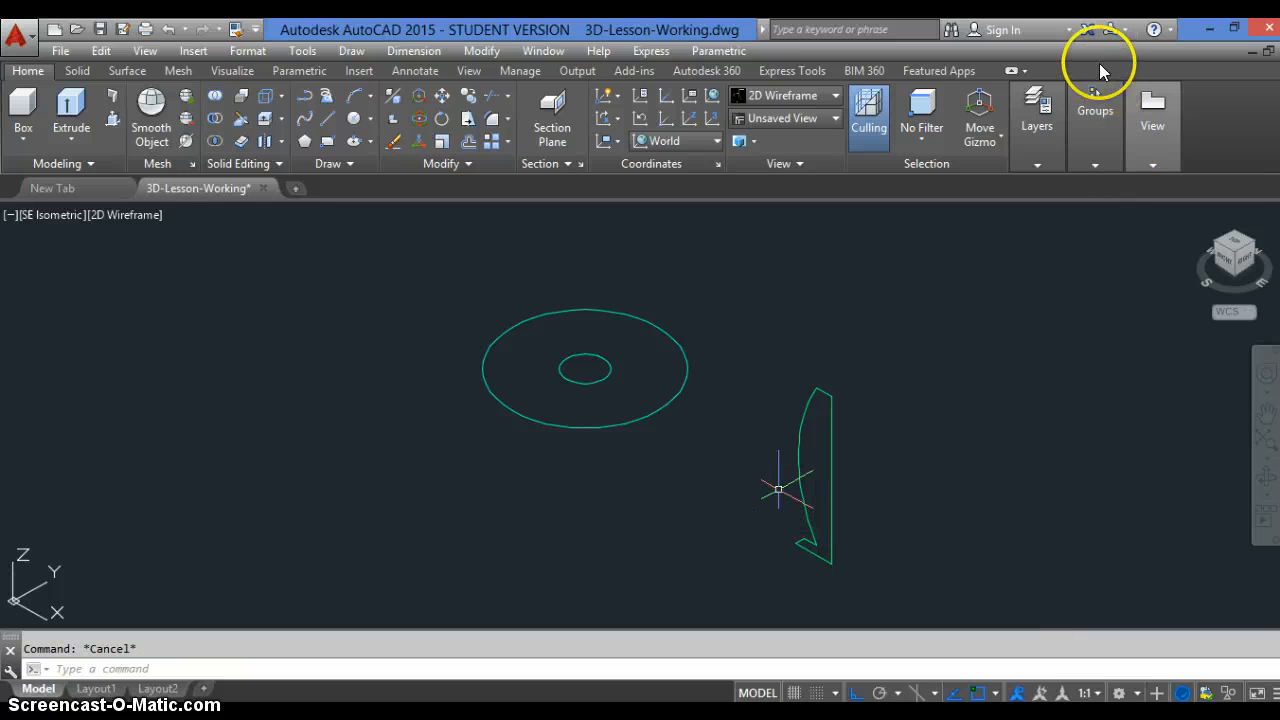
click(1040, 130)
click(1216, 190)
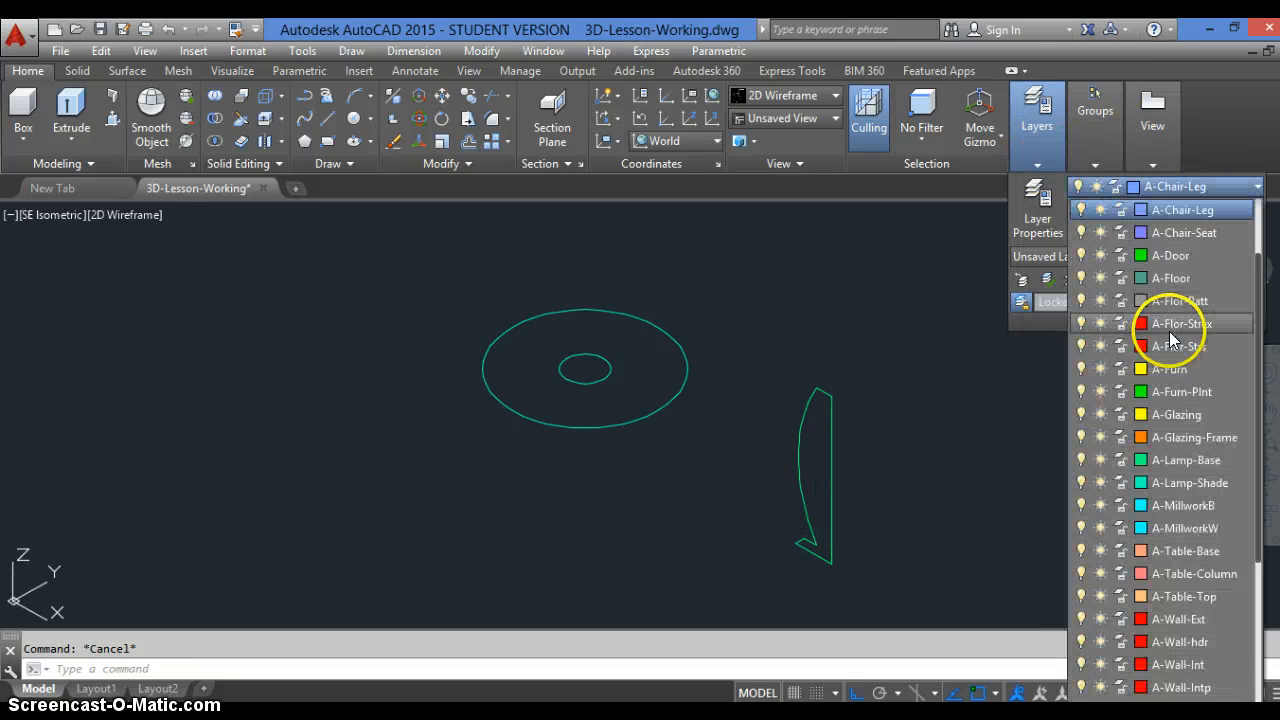
click(1186, 459)
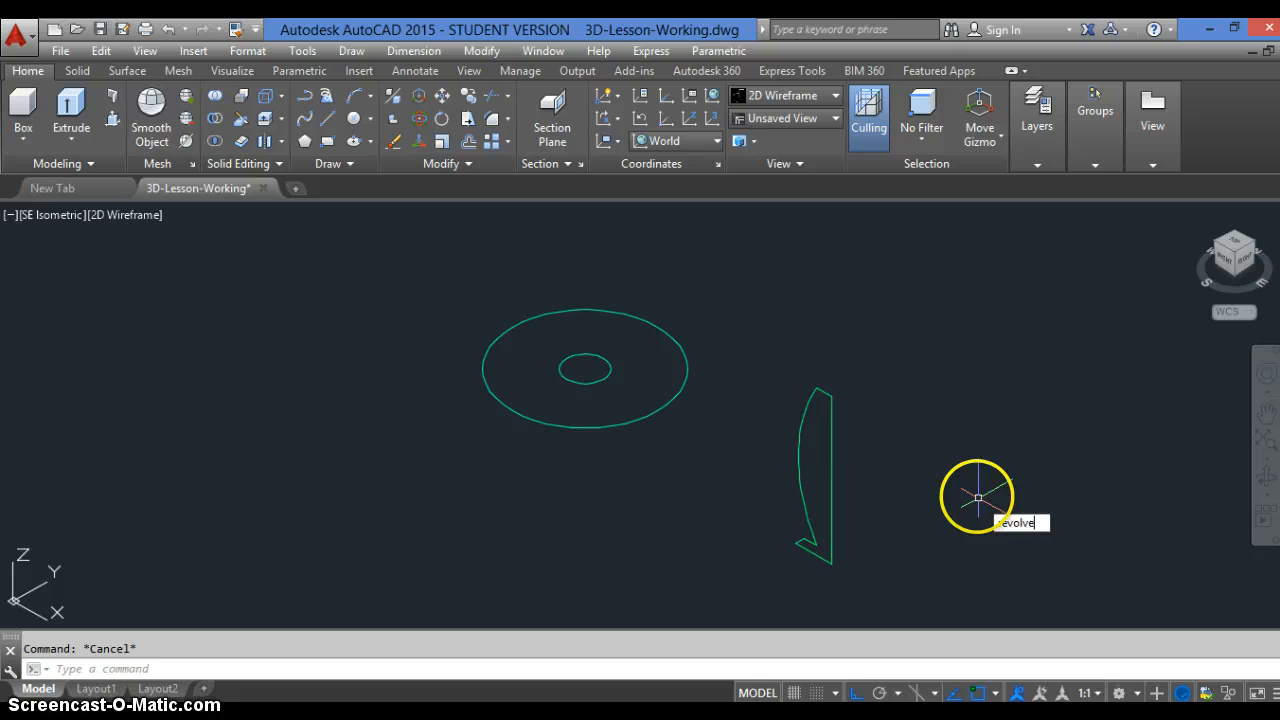
Revolve the lamp base profile, leaving out its long vertical line, a full 360 degrees about that line's two endpoints.
text(revolve)
key(Return)
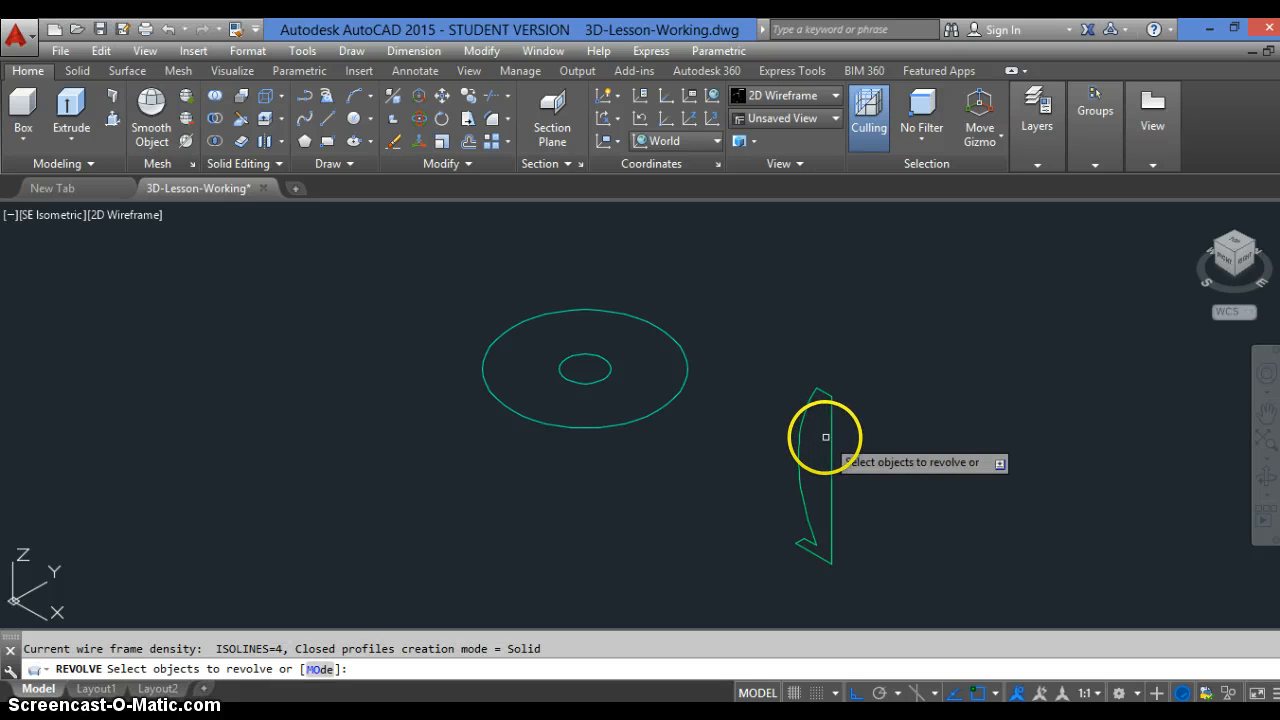
click(855, 352)
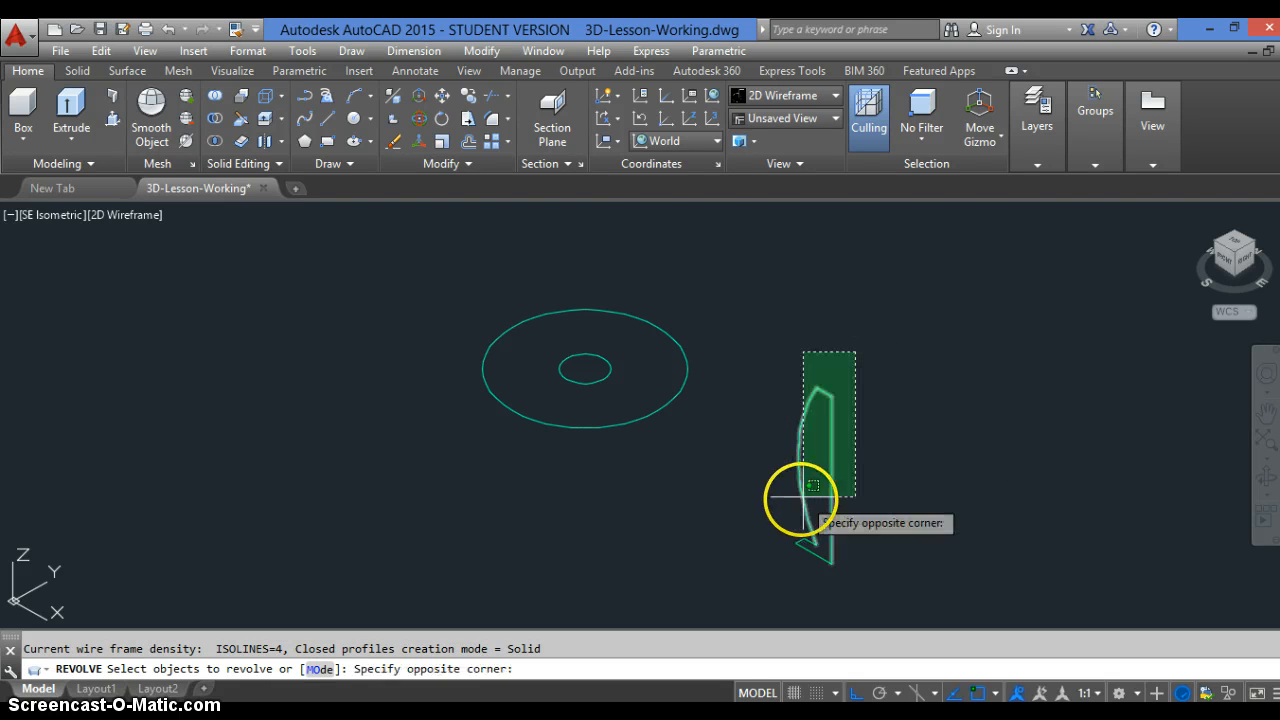
click(774, 610)
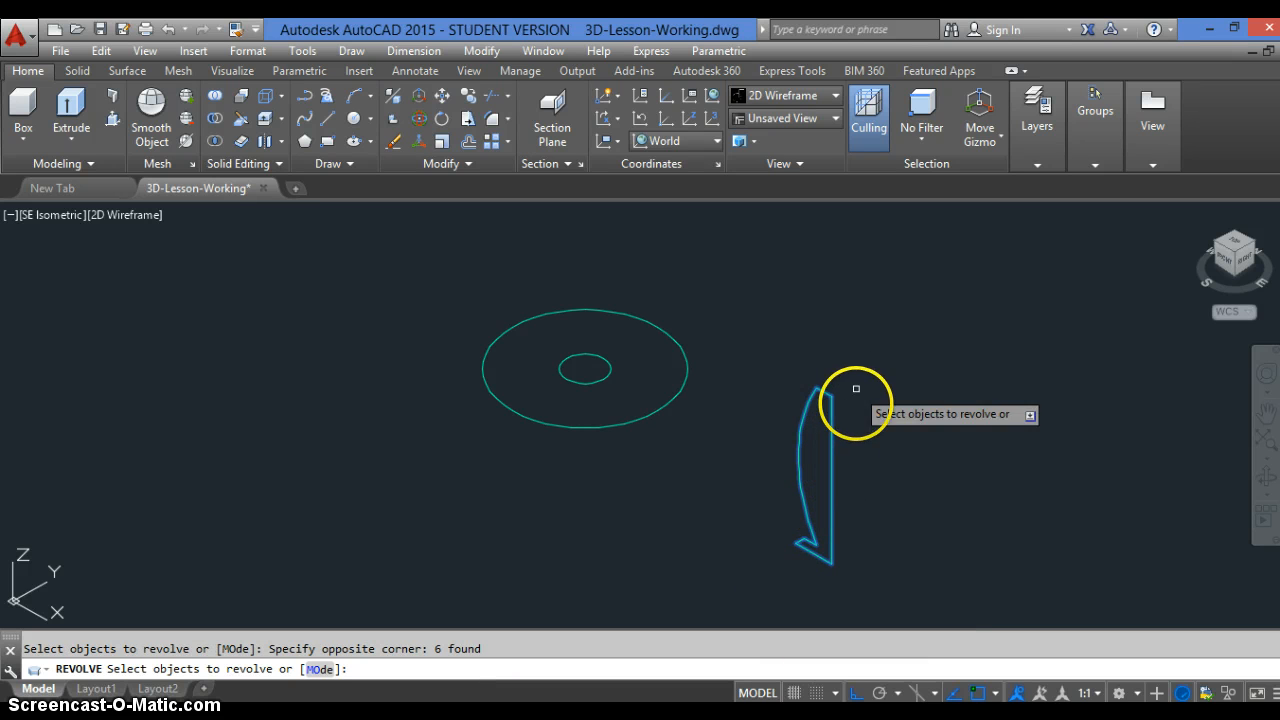
shift+click(830, 470)
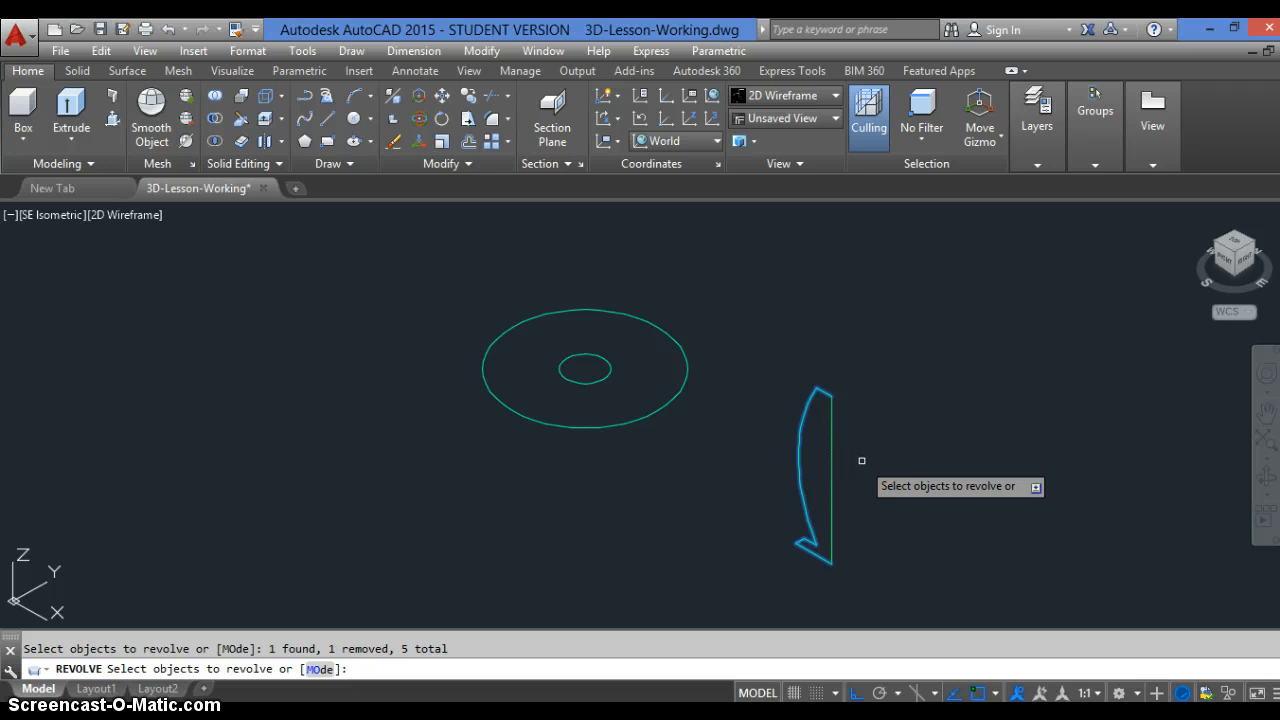
key(Return)
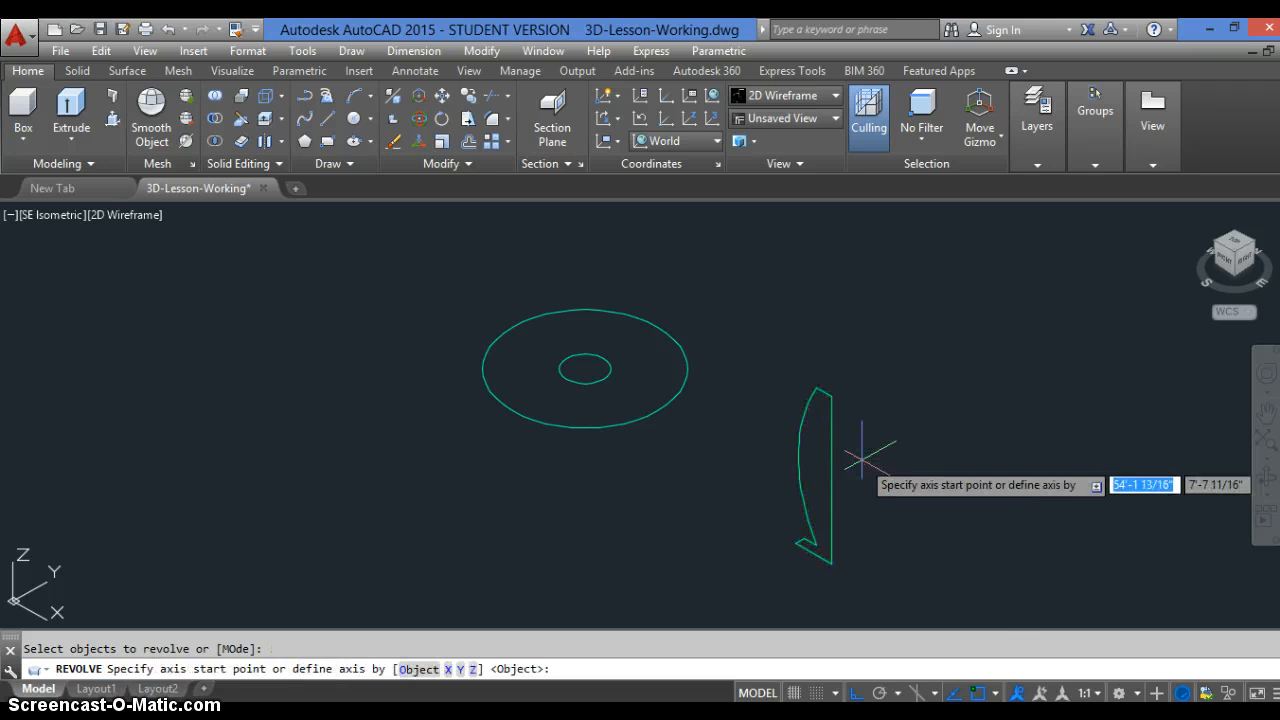
click(830, 563)
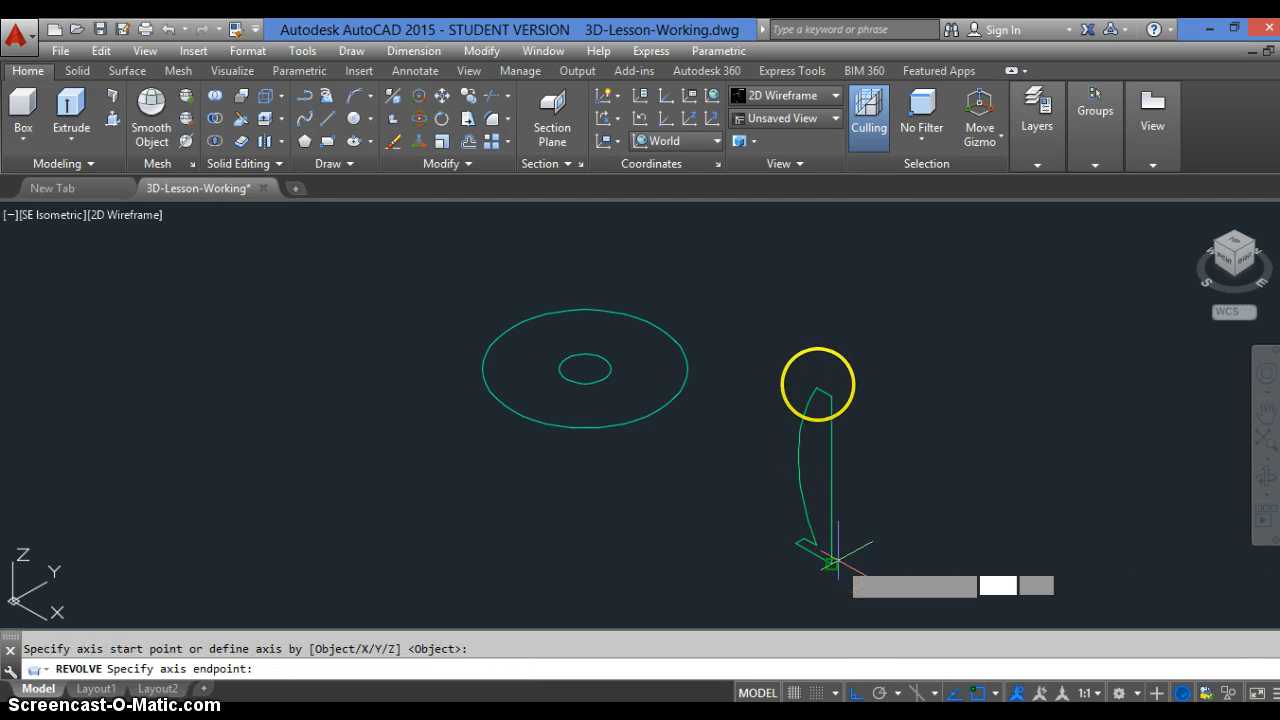
click(829, 386)
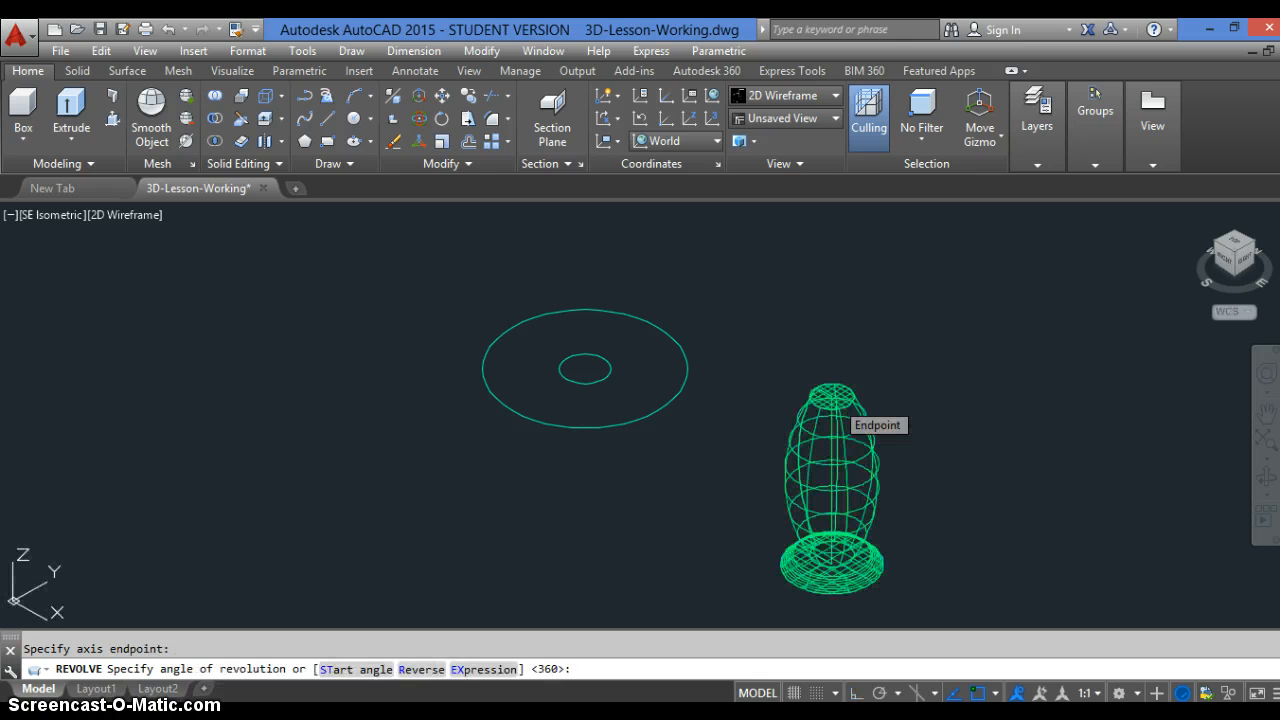
key(Return)
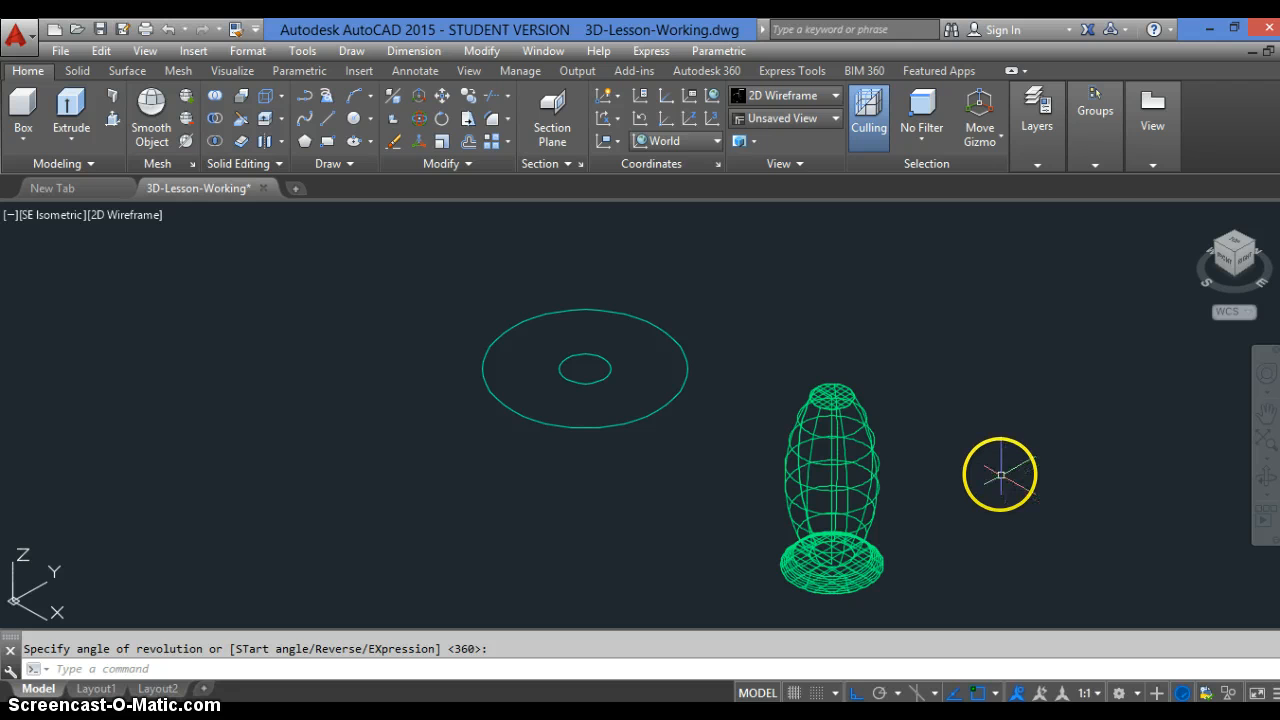
Check the revolved lamp base with hidden lines removed, and regenerate the model to restore the wireframe.
text(hi)
key(Return)
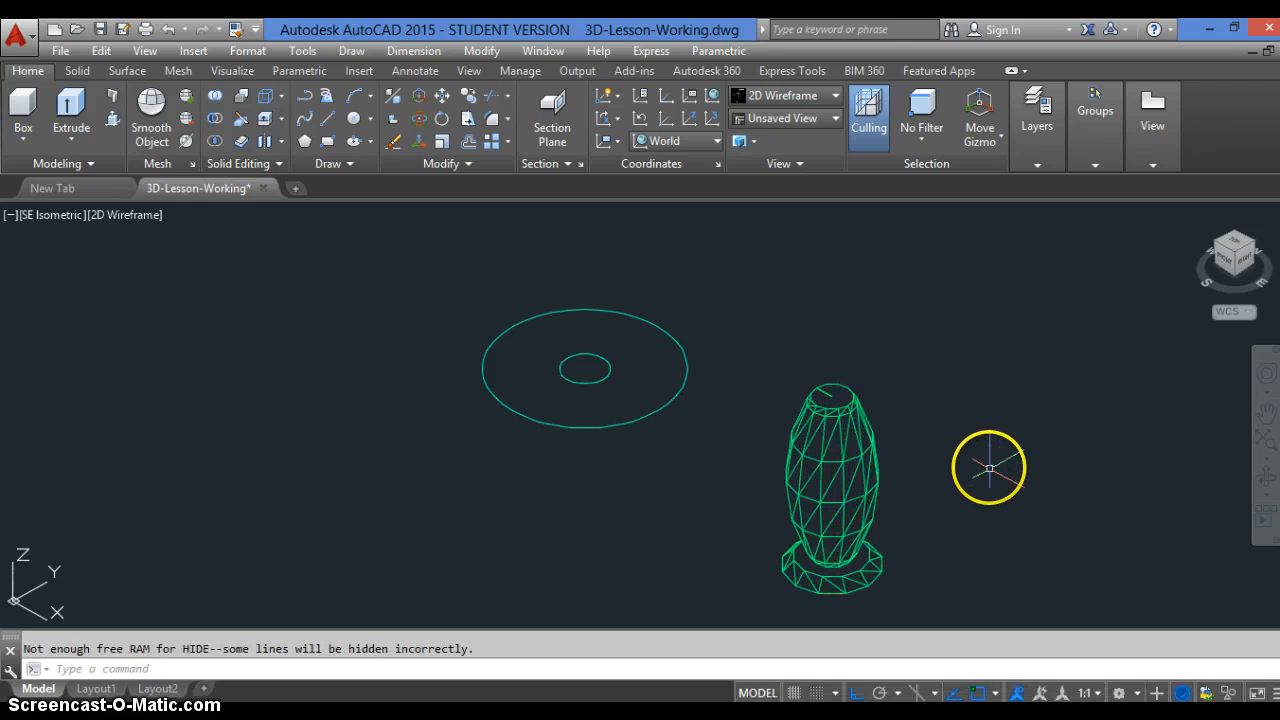
text(re)
key(Return)
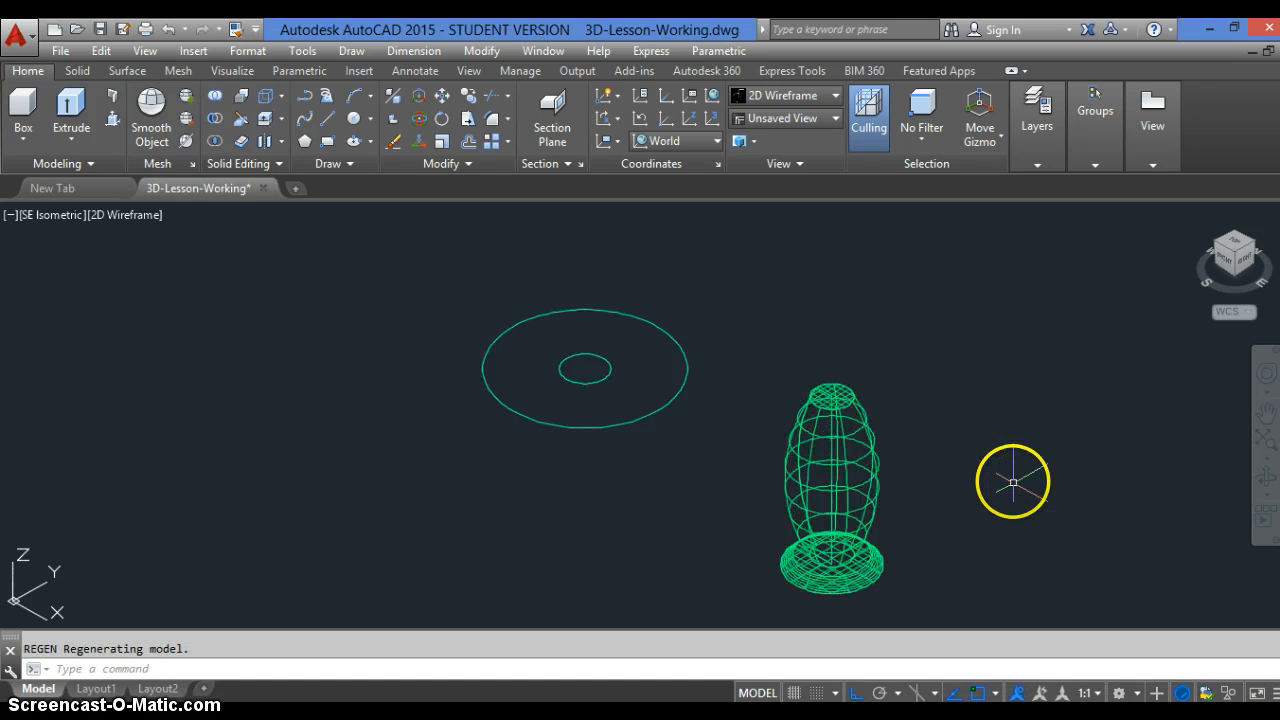
Draw a circle of radius 1 at the center of the lamp's two concentric circles.
scroll(570, 352, up, 2)
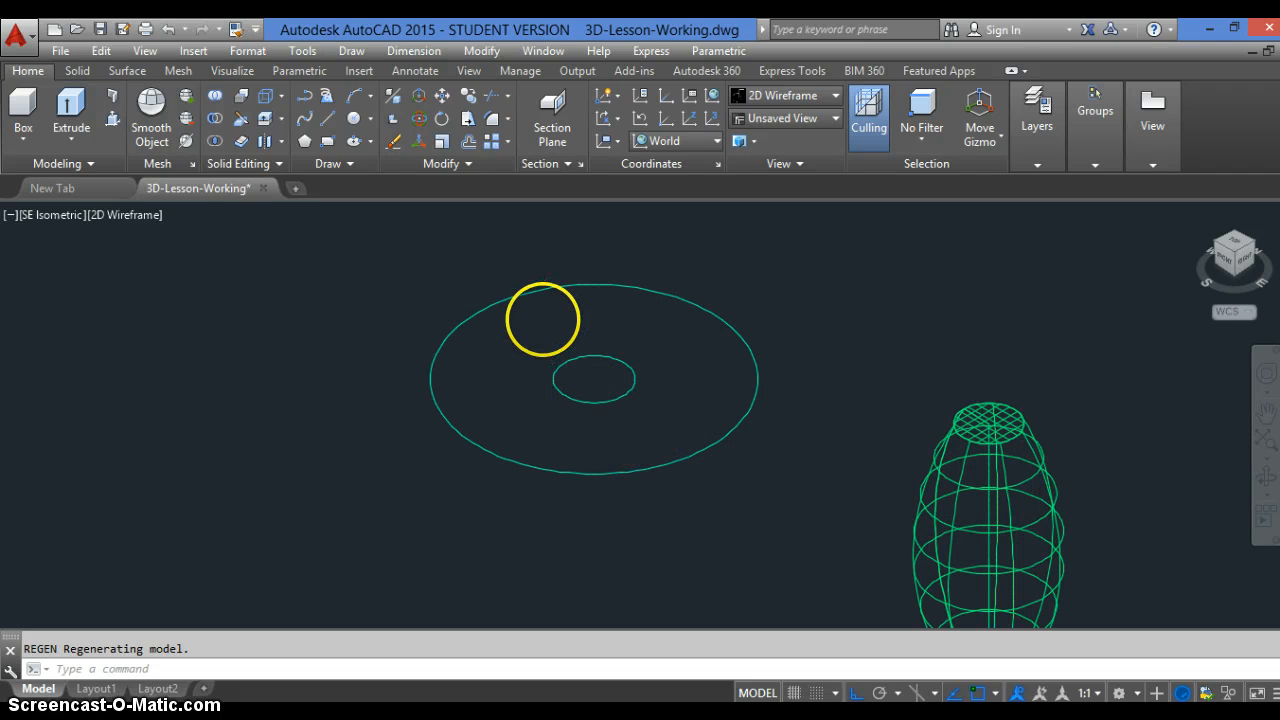
scroll(565, 351, down, 2)
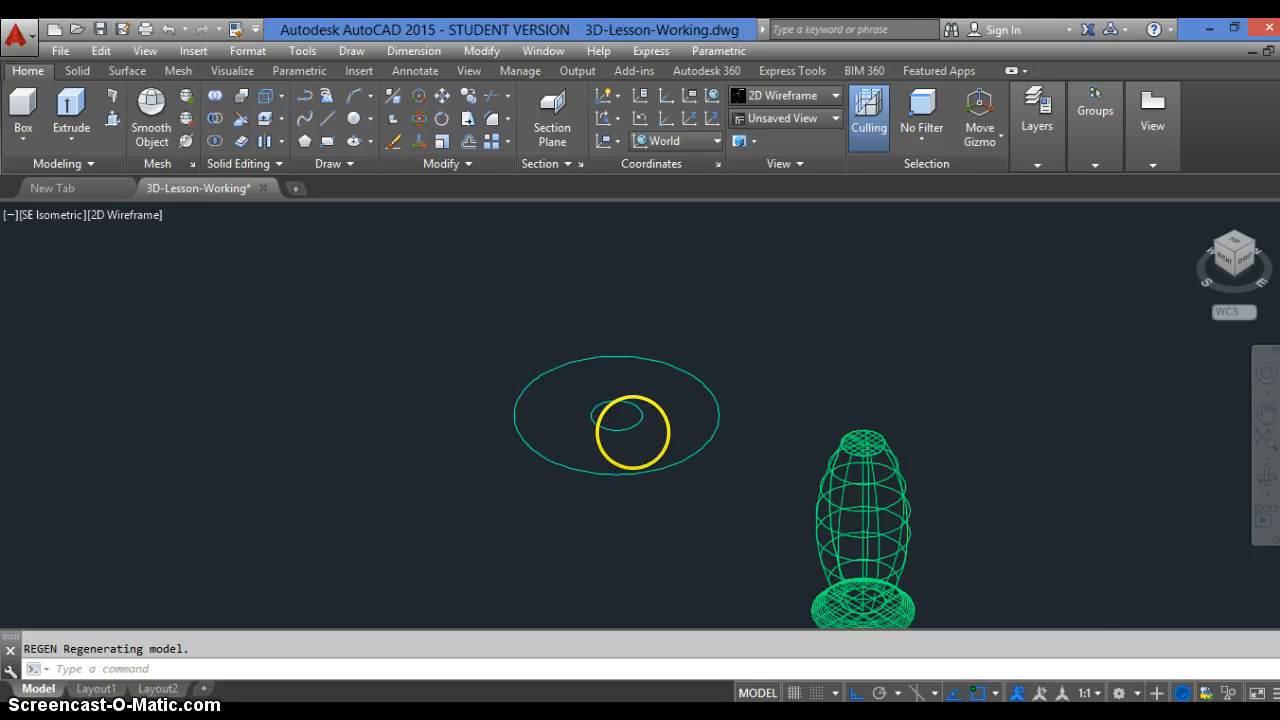
scroll(631, 420, up, 2)
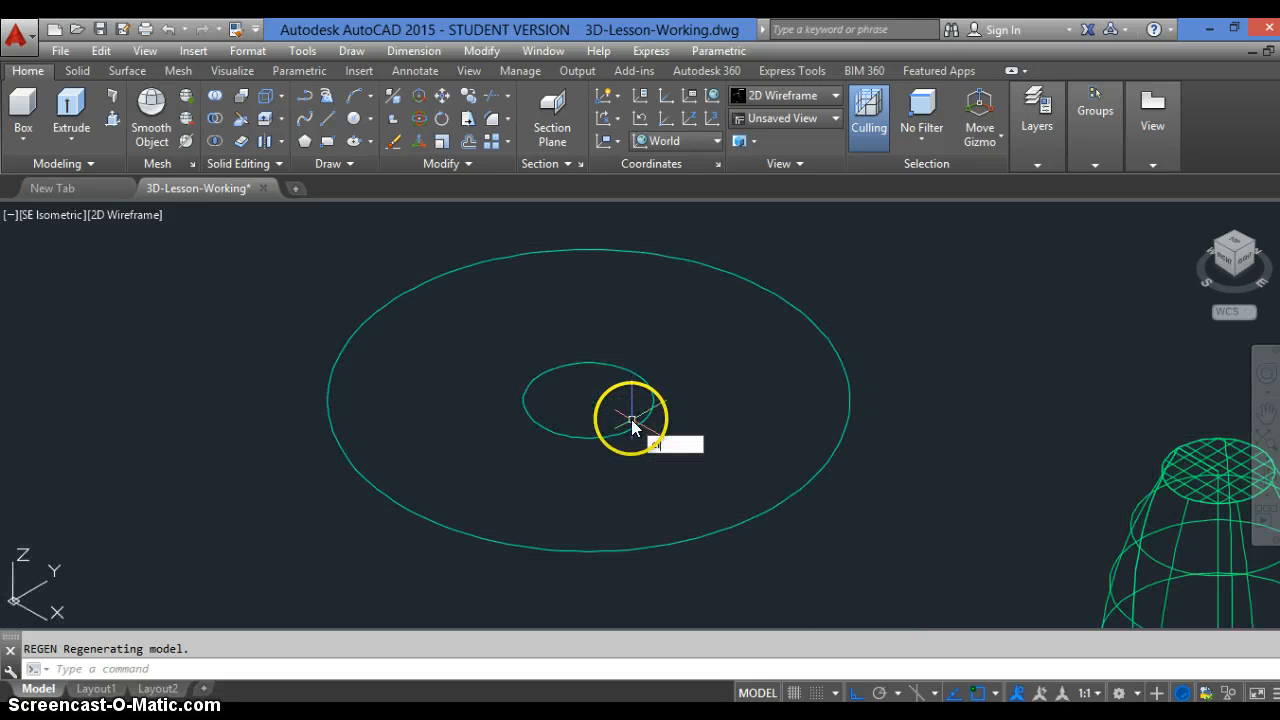
key(Return)
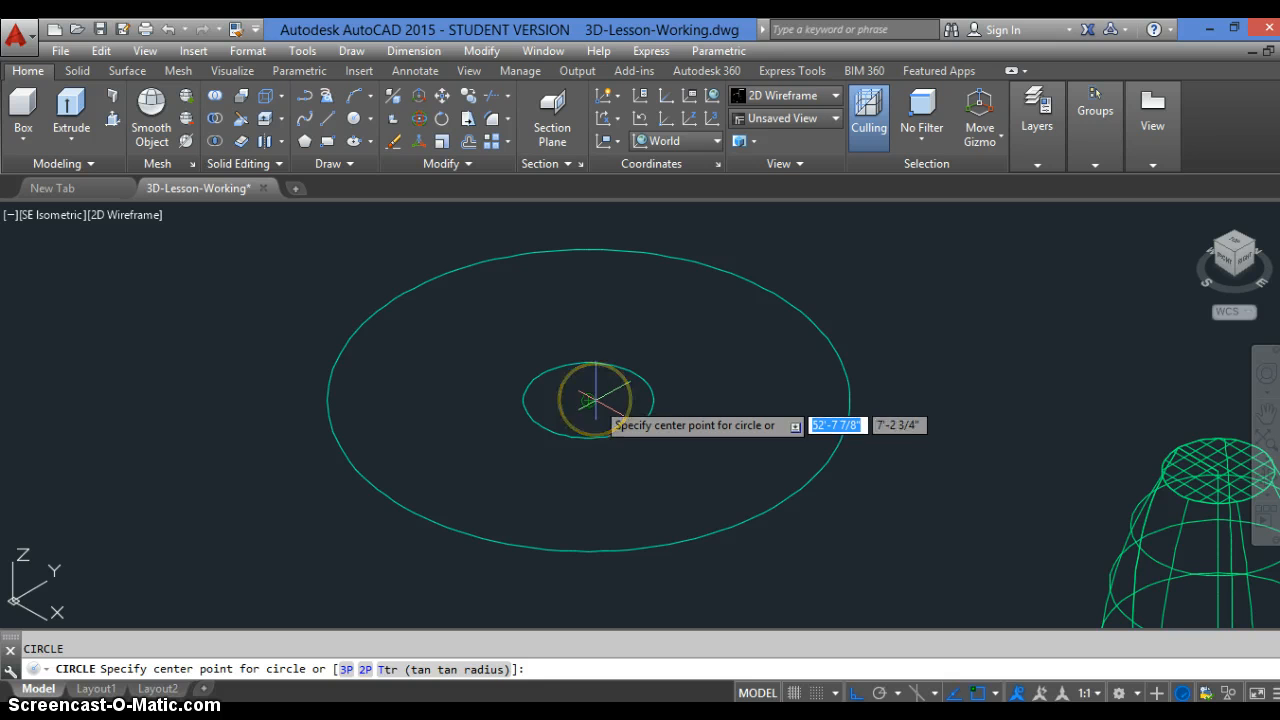
click(608, 406)
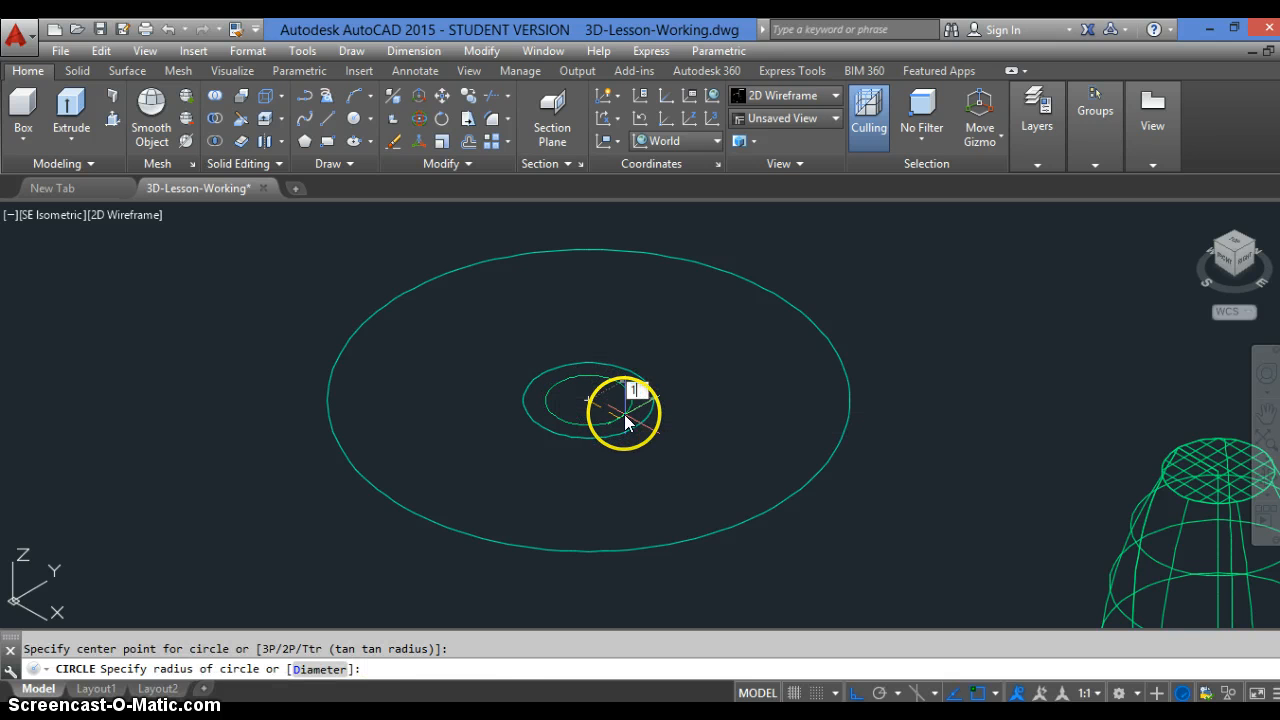
text(1)
key(Return)
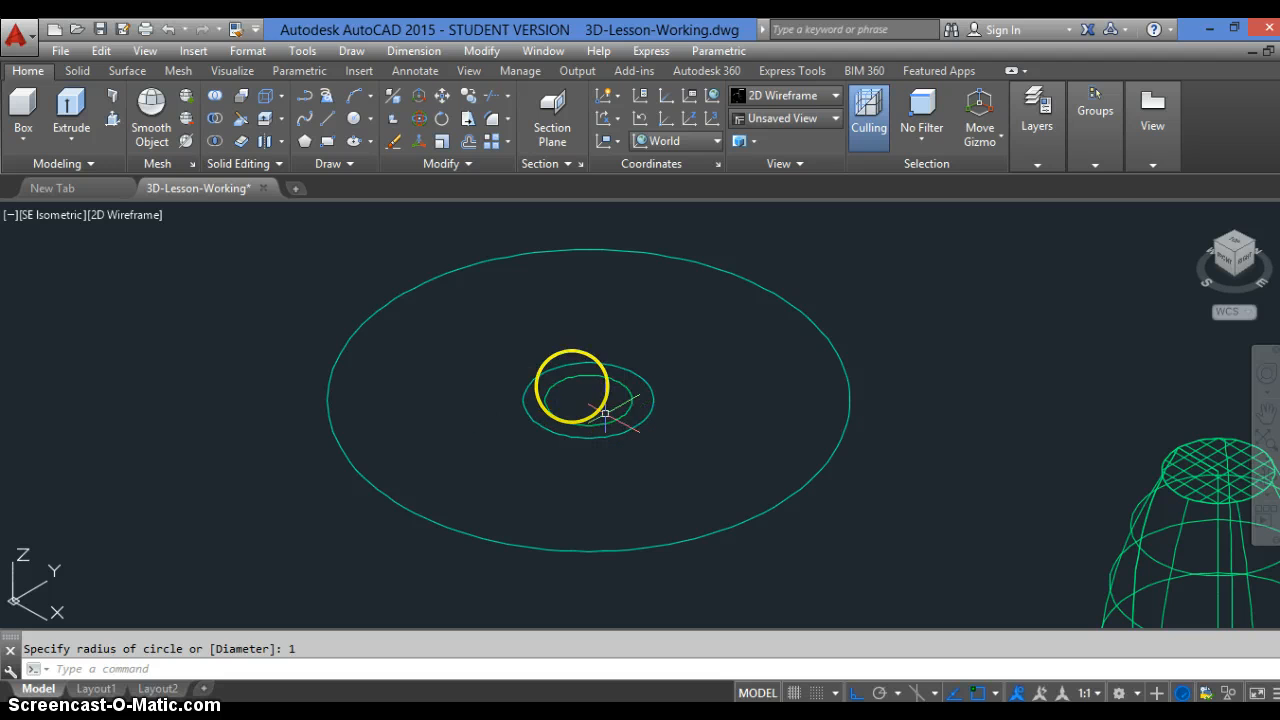
Erase the radius 1 circle inside the lamp's concentric circles.
text(e)
key(Return)
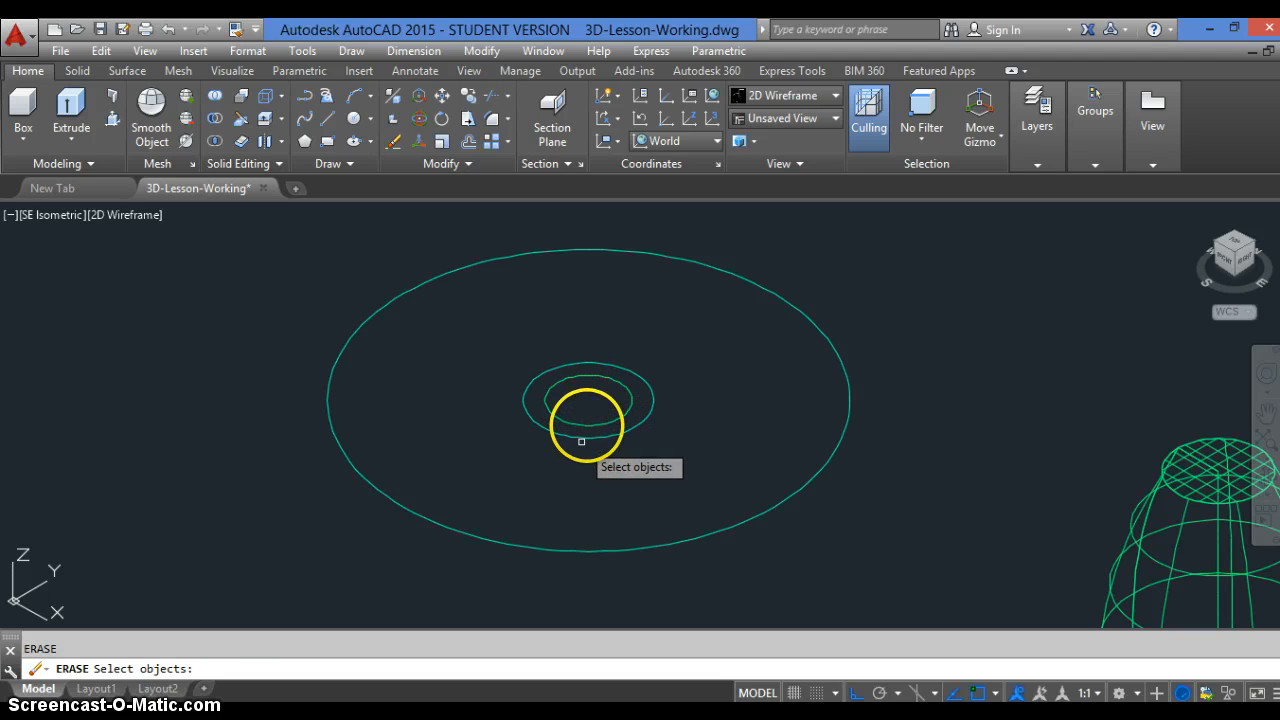
click(583, 437)
key(Return)
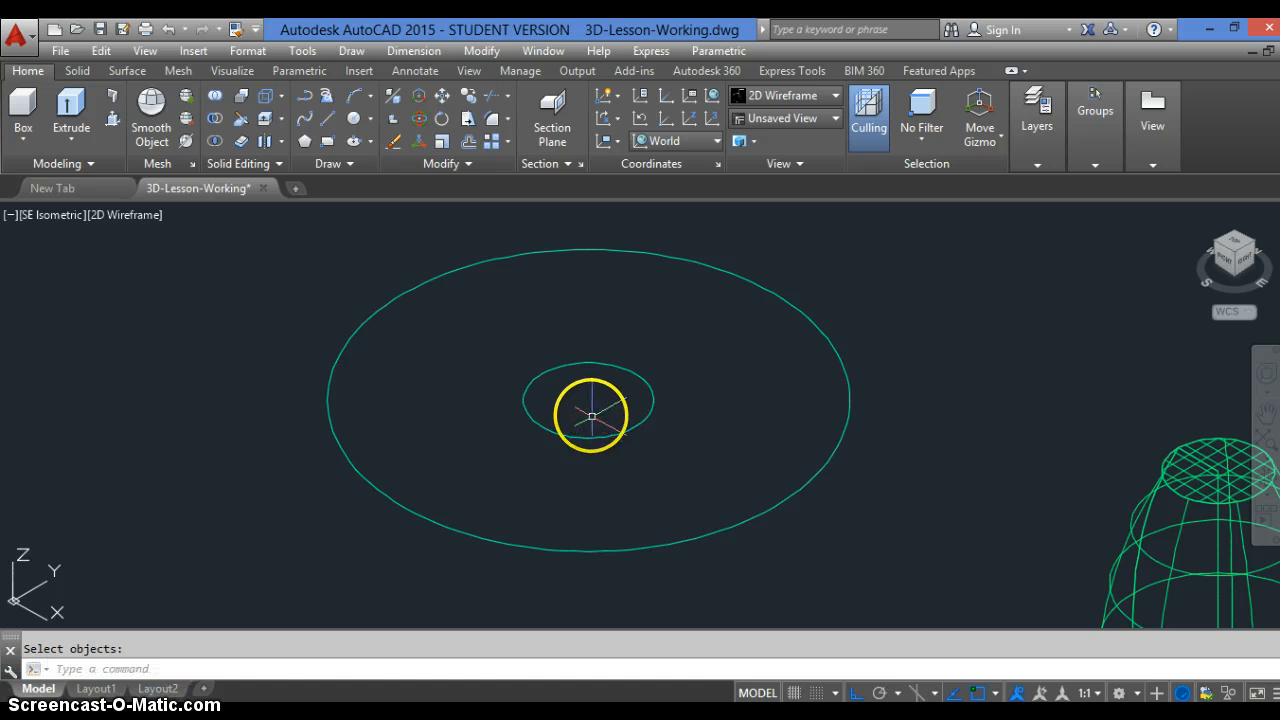
Draw a circle of diameter .125 at the shared center of the lamp's two concentric circles.
text(c)
key(Return)
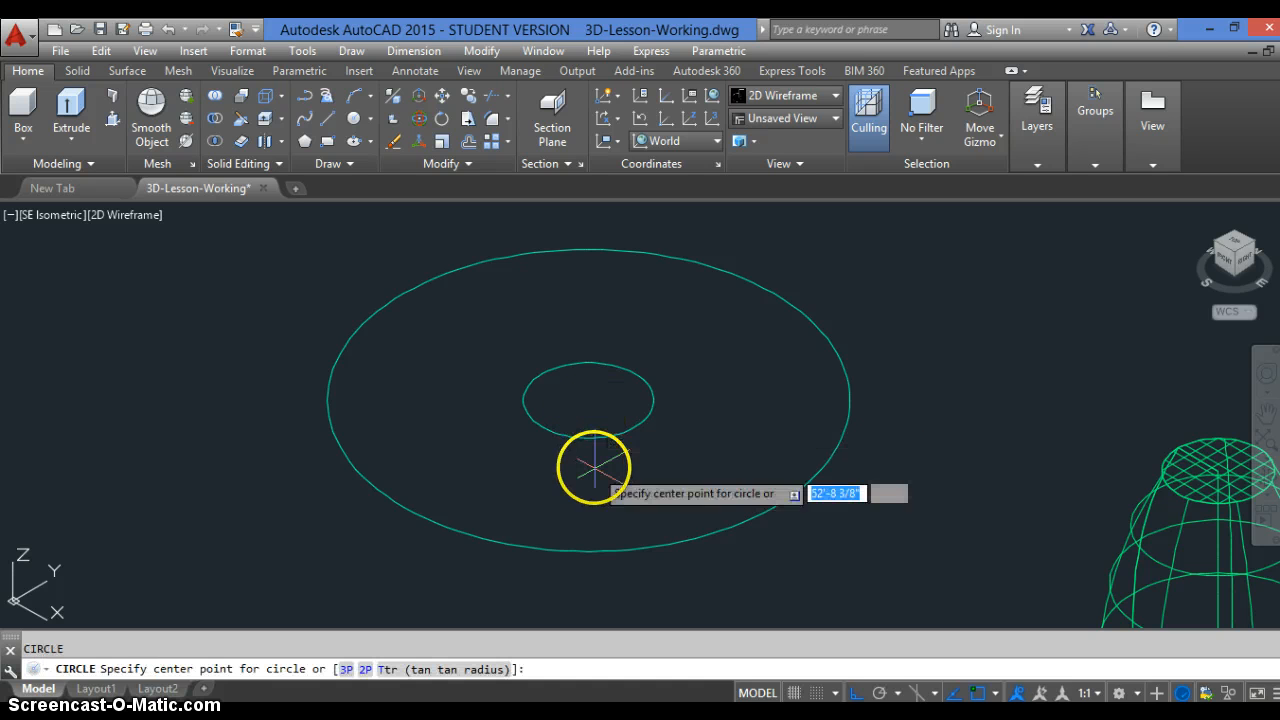
click(588, 400)
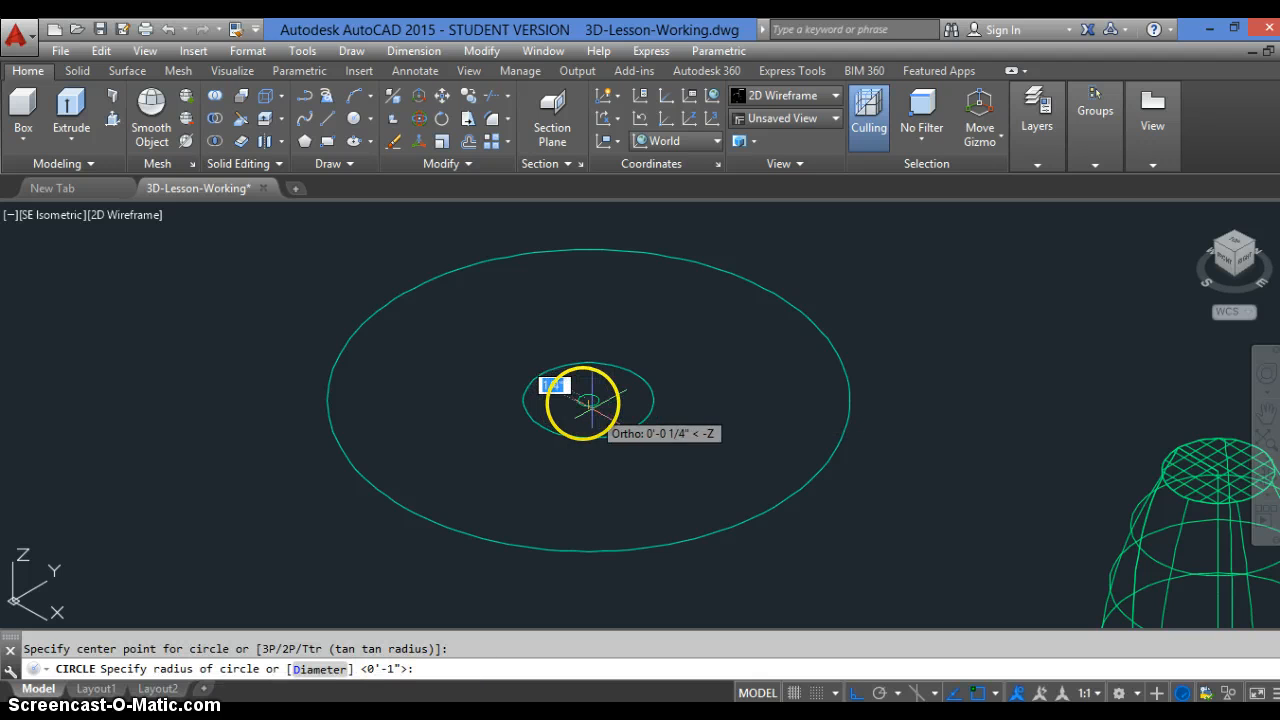
text(d)
key(Return)
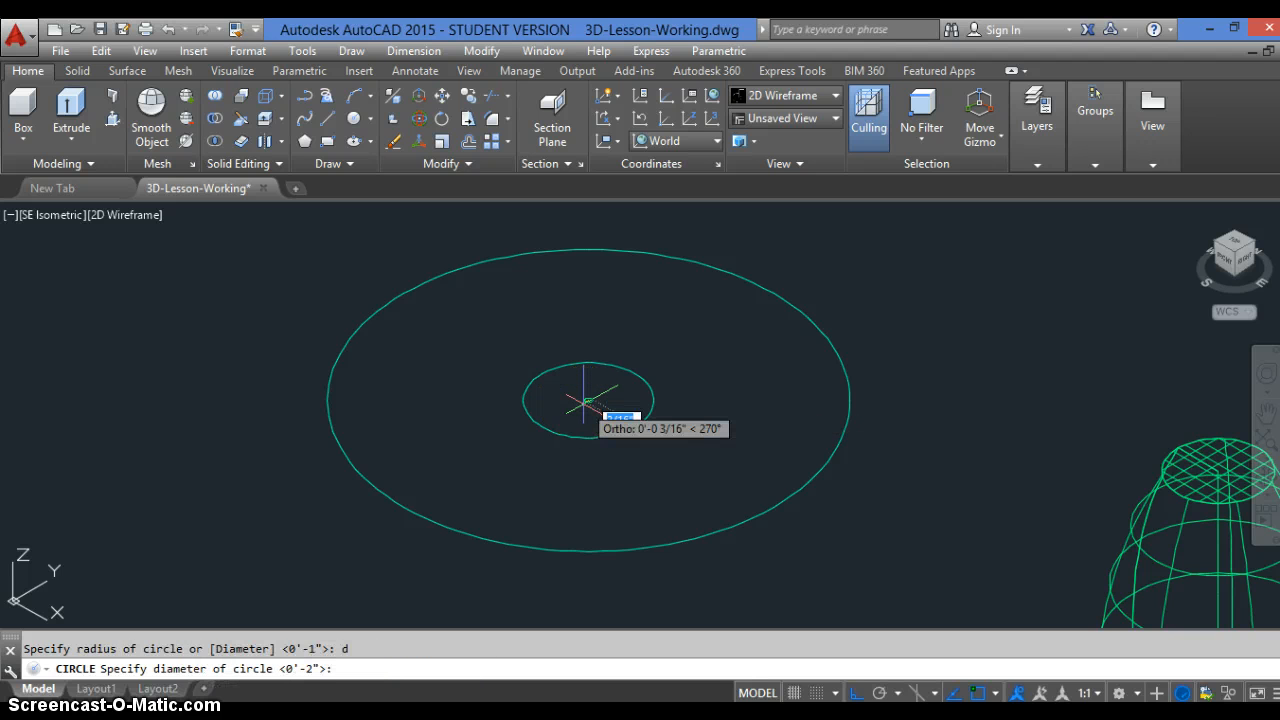
text(.125)
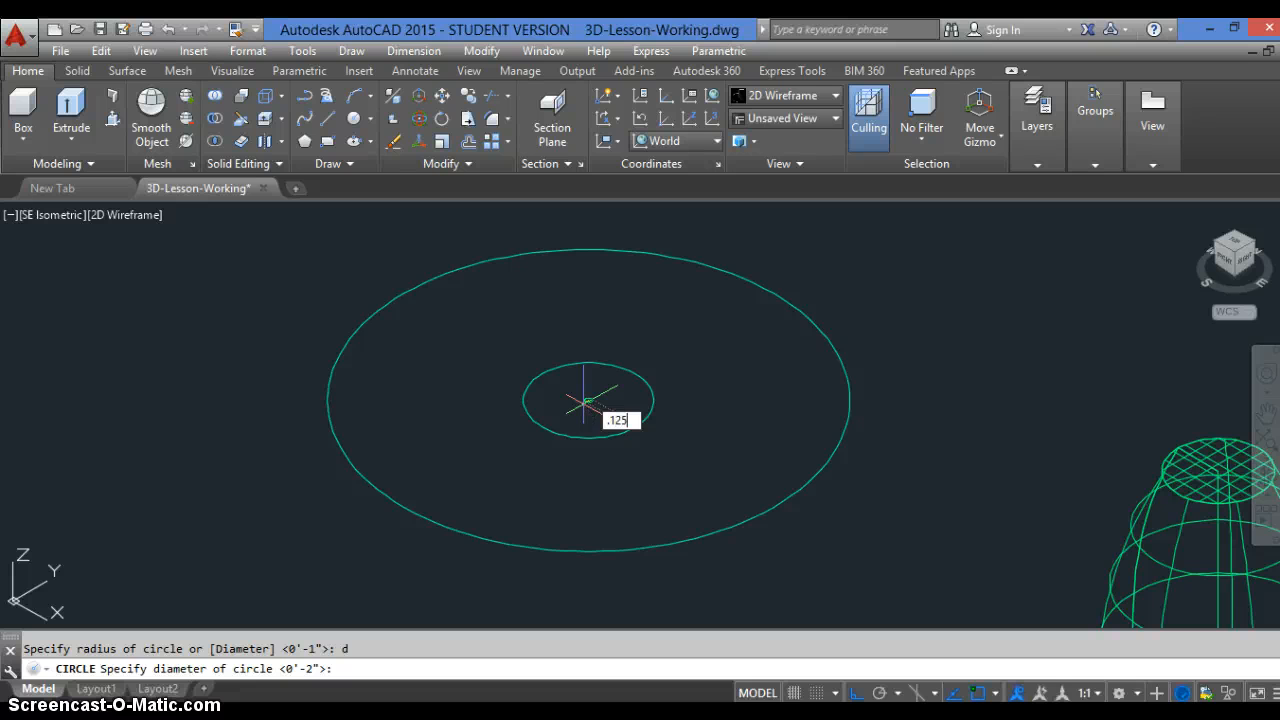
key(Return)
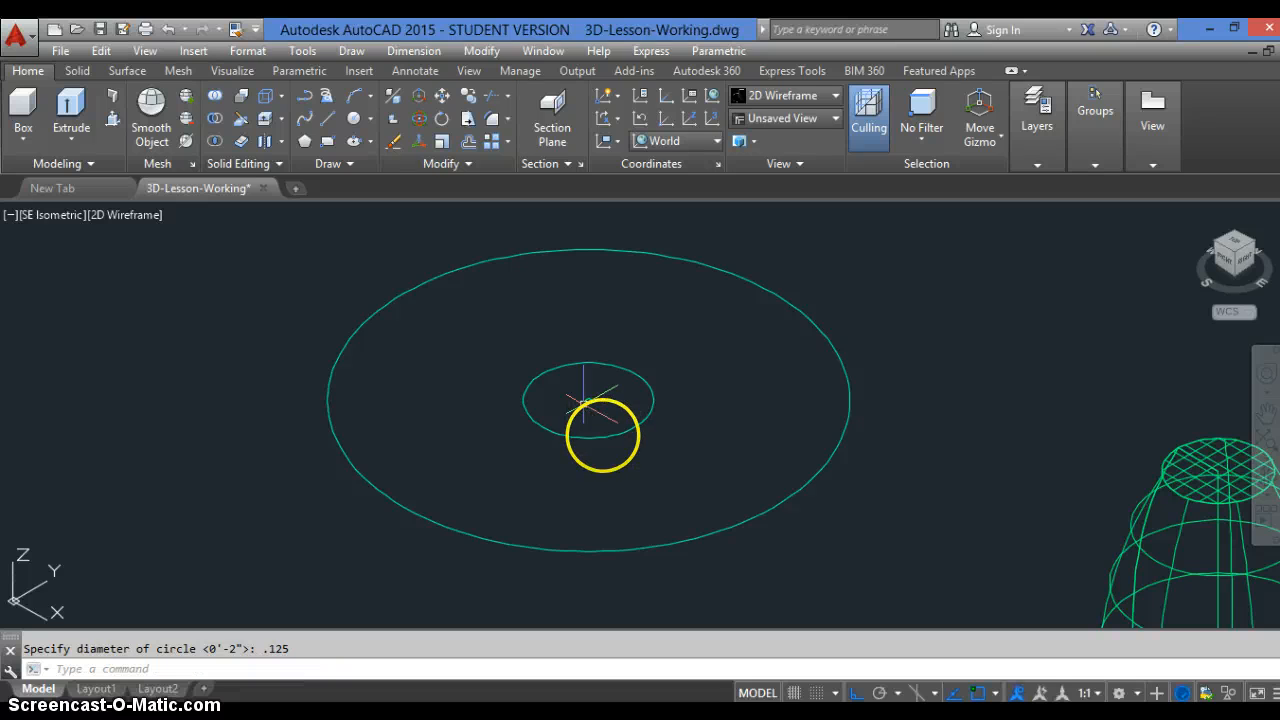
scroll(602, 425, up, 5)
scroll(600, 420, down, 5)
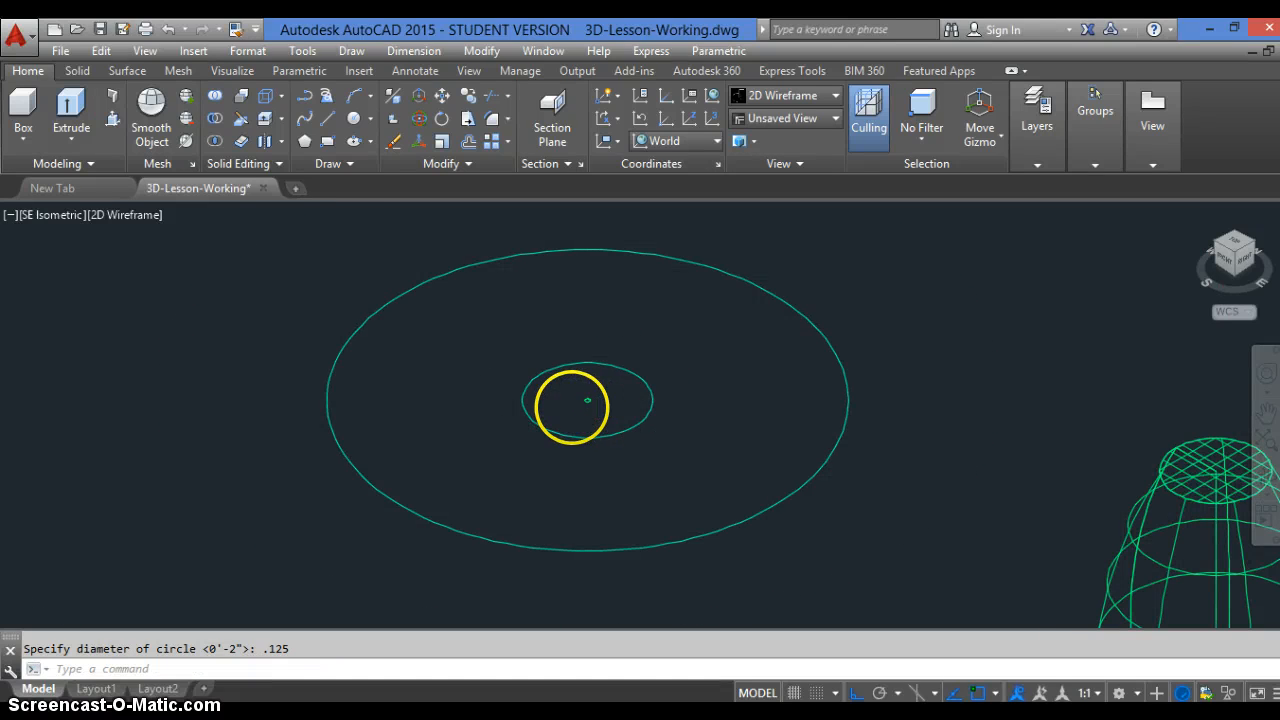
Erase the tiny .125 diameter circle at the center of the lamp's concentric circles.
scroll(571, 405, up, 4)
text(e)
key(Return)
click(612, 390)
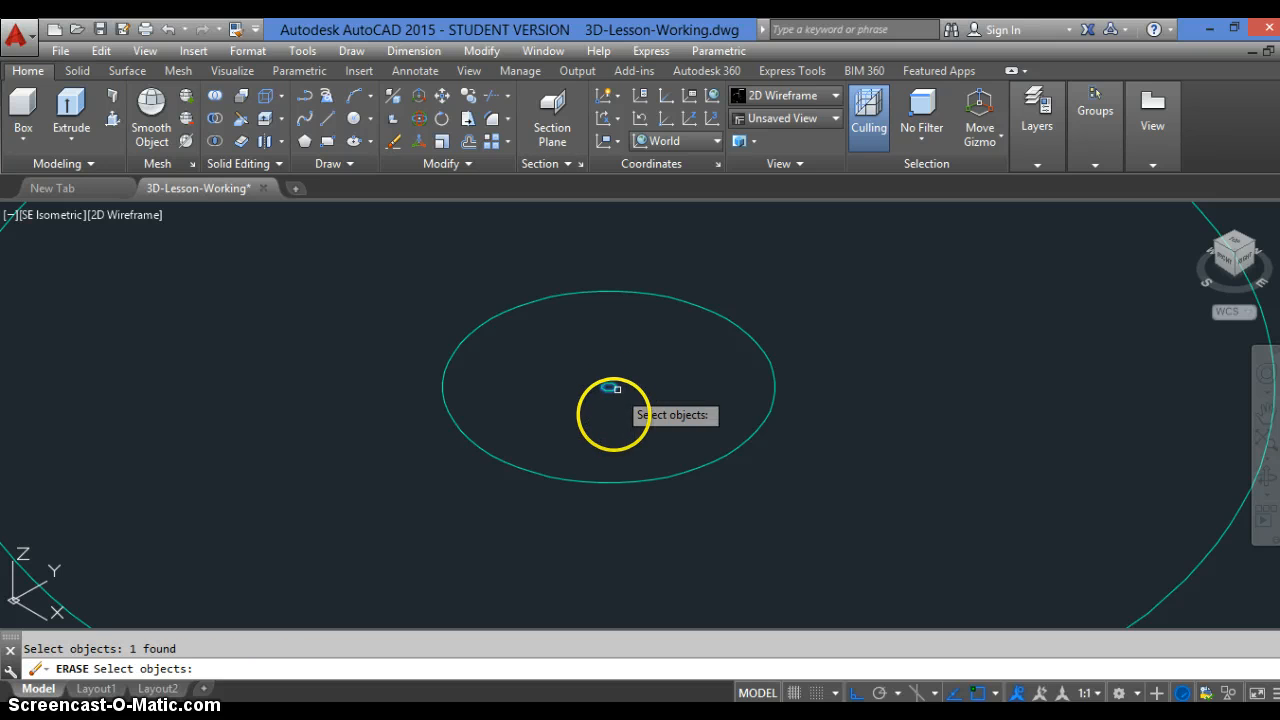
key(Return)
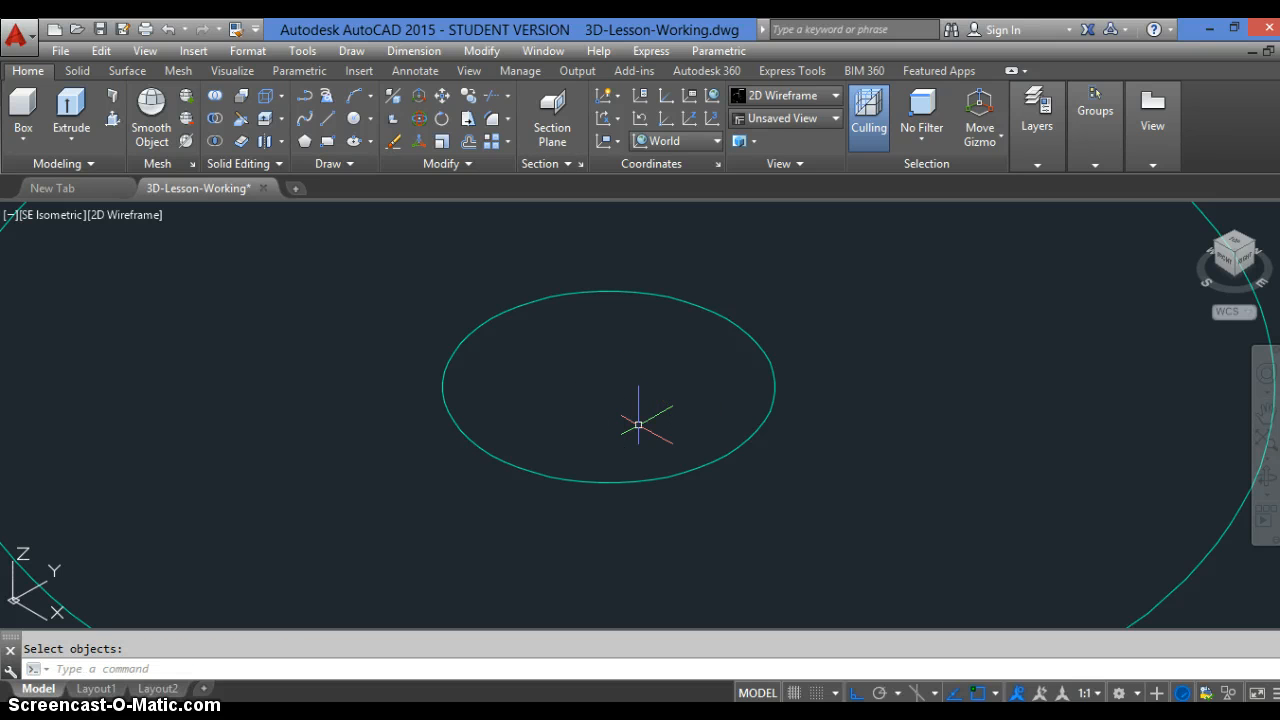
Draw a circle of radius .25 at the shared center of the lamp's two concentric circles.
text(ci)
key(Return)
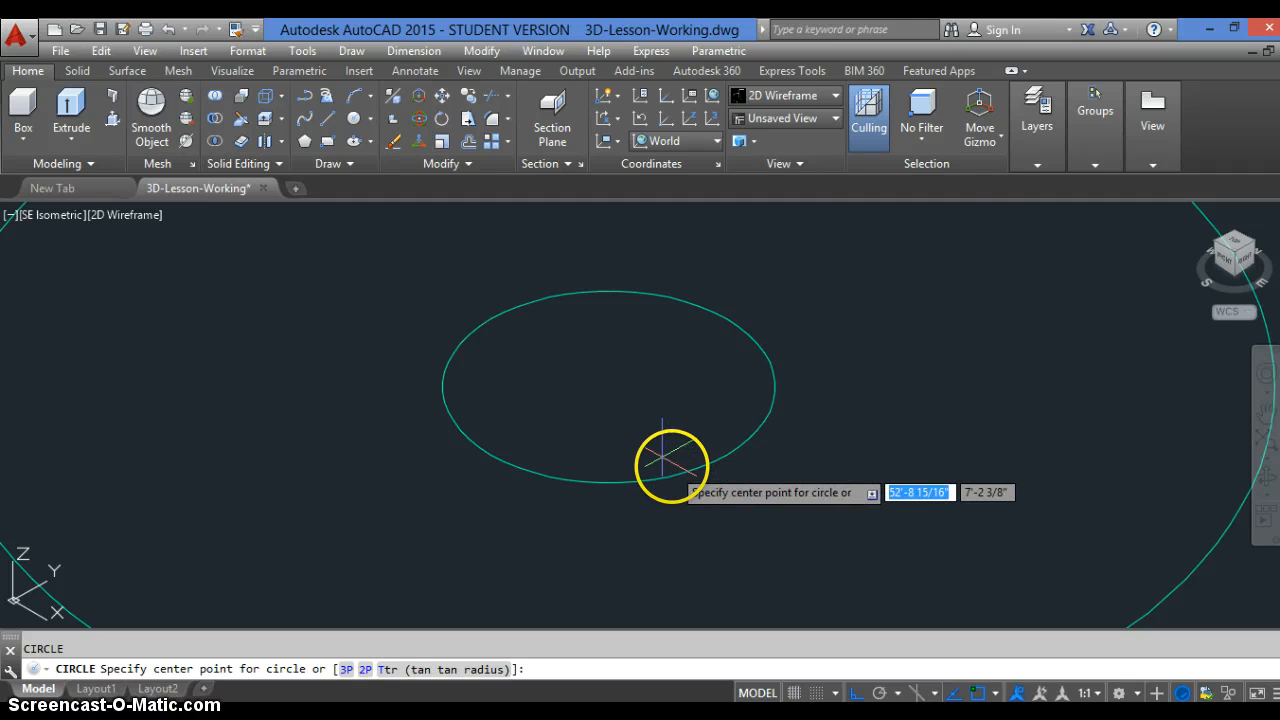
click(609, 386)
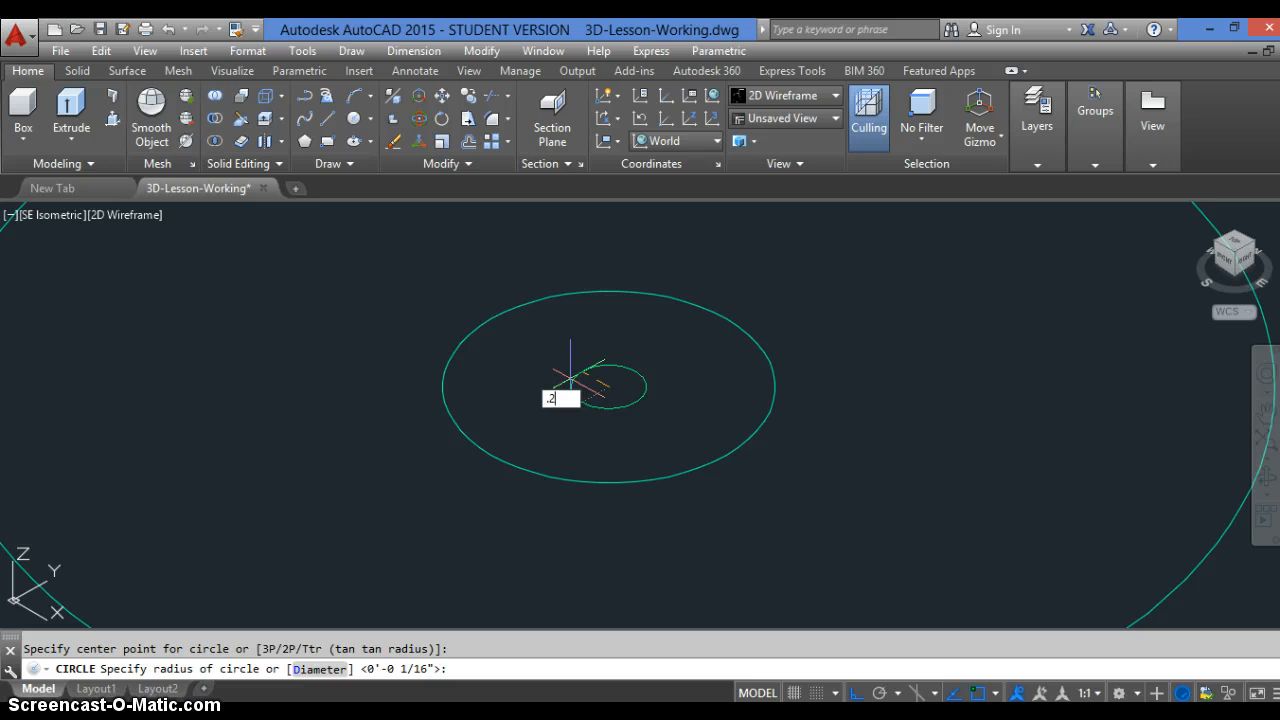
key(Return)
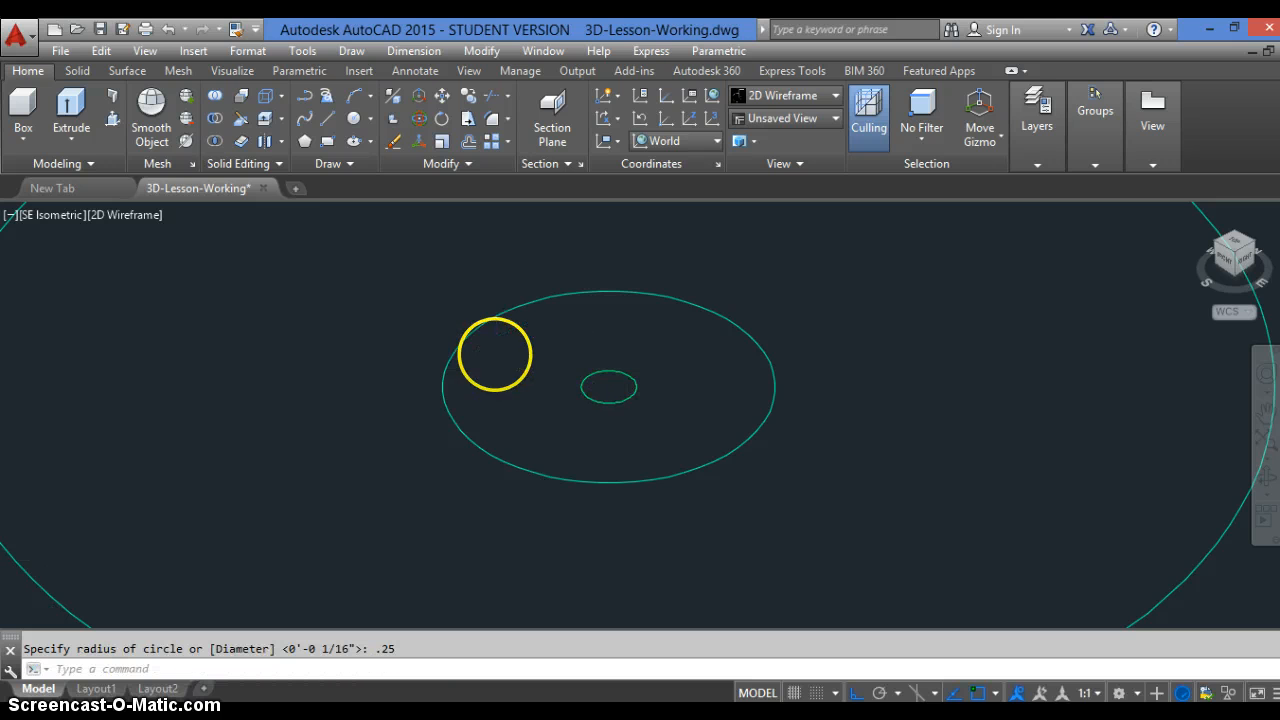
Move the middle of the three concentric circles straight up by @0,0,12.
scroll(540, 395, down, 4)
click(557, 410)
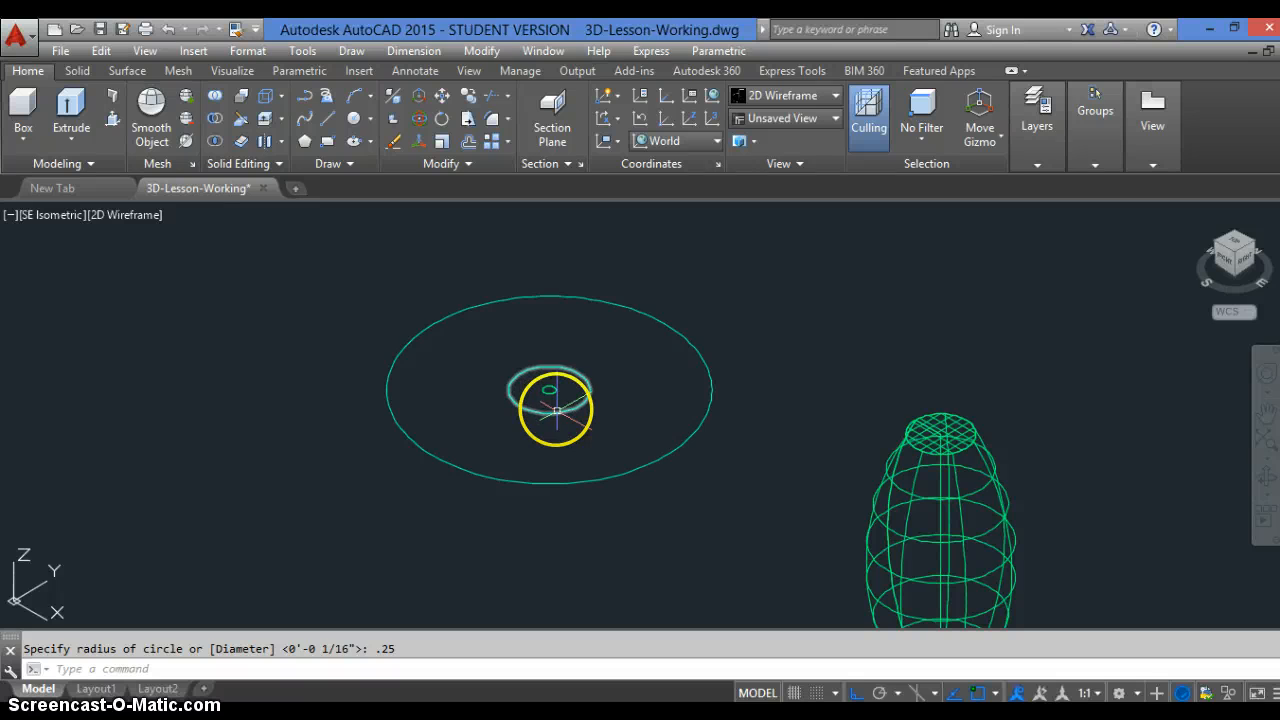
text(m)
key(Return)
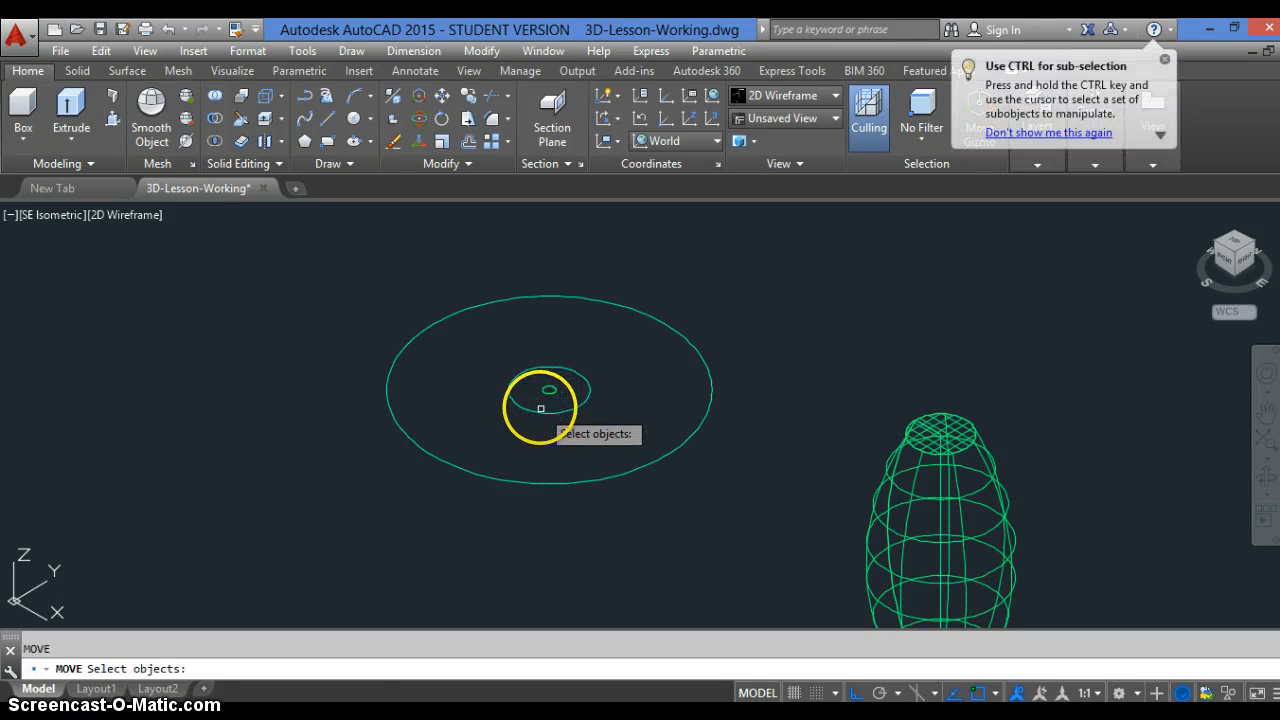
click(541, 407)
key(Return)
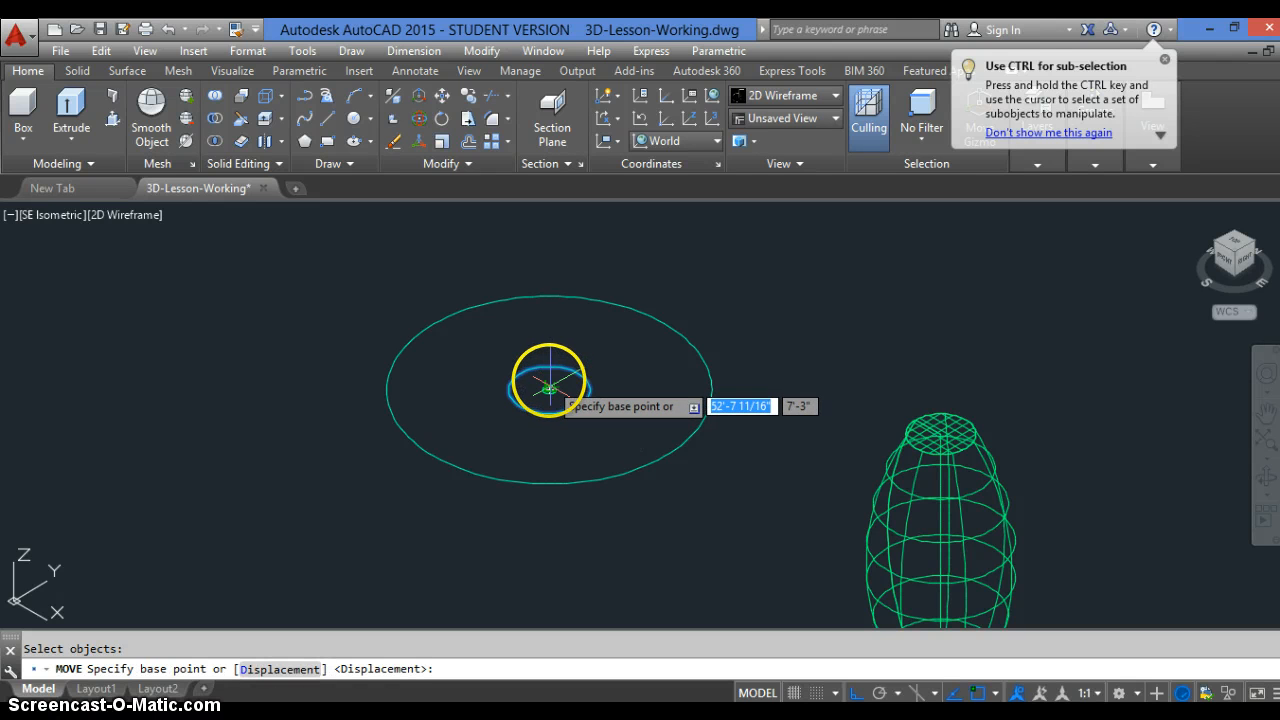
click(535, 370)
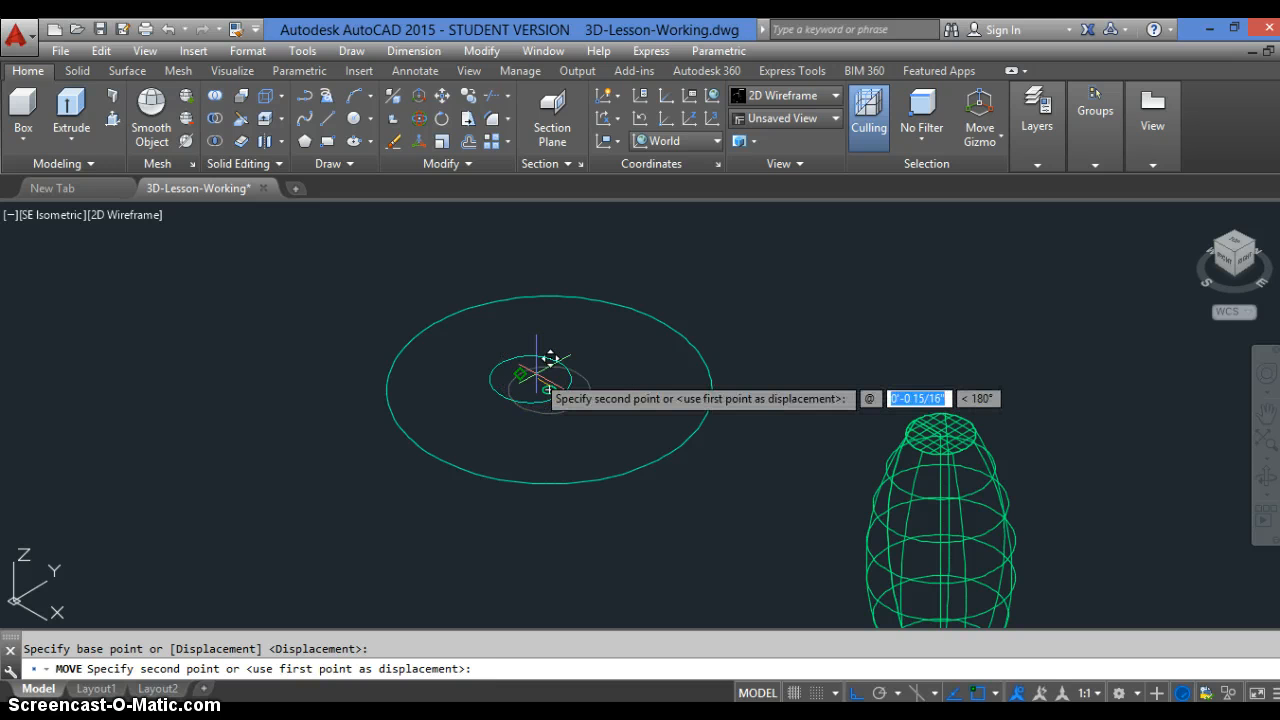
text(0)
key(Tab)
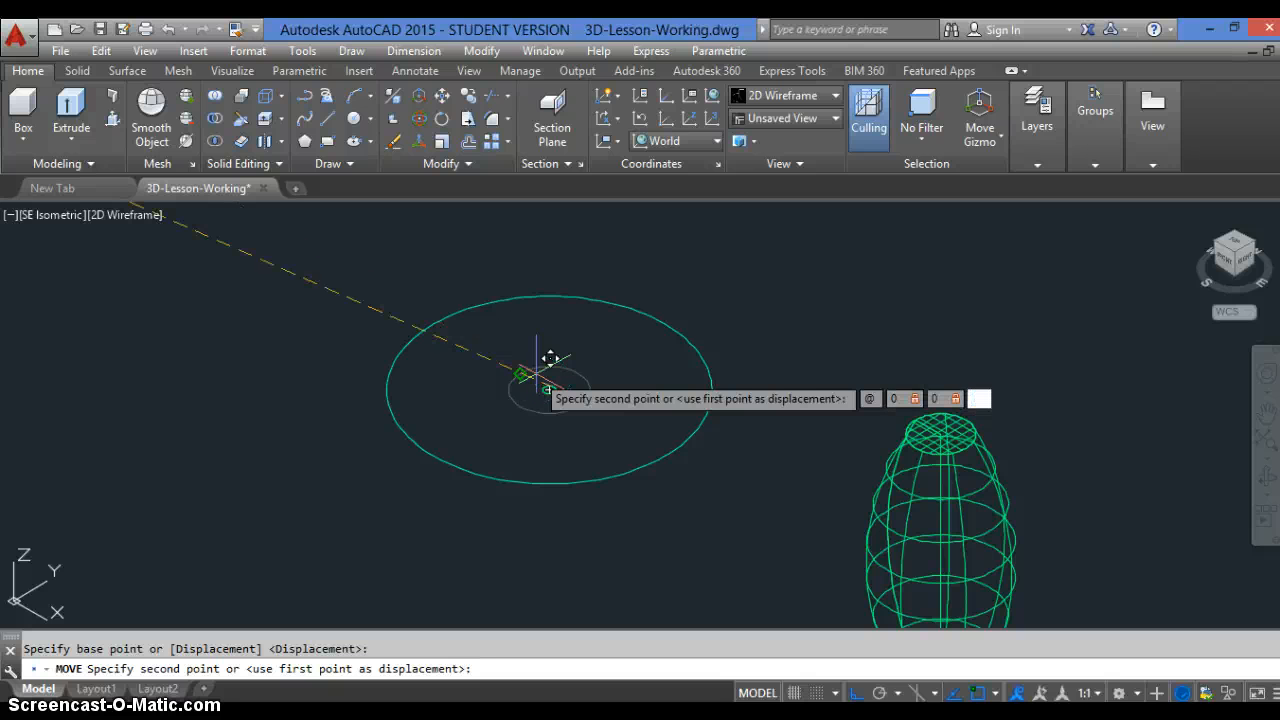
key(Return)
scroll(549, 423, down, 3)
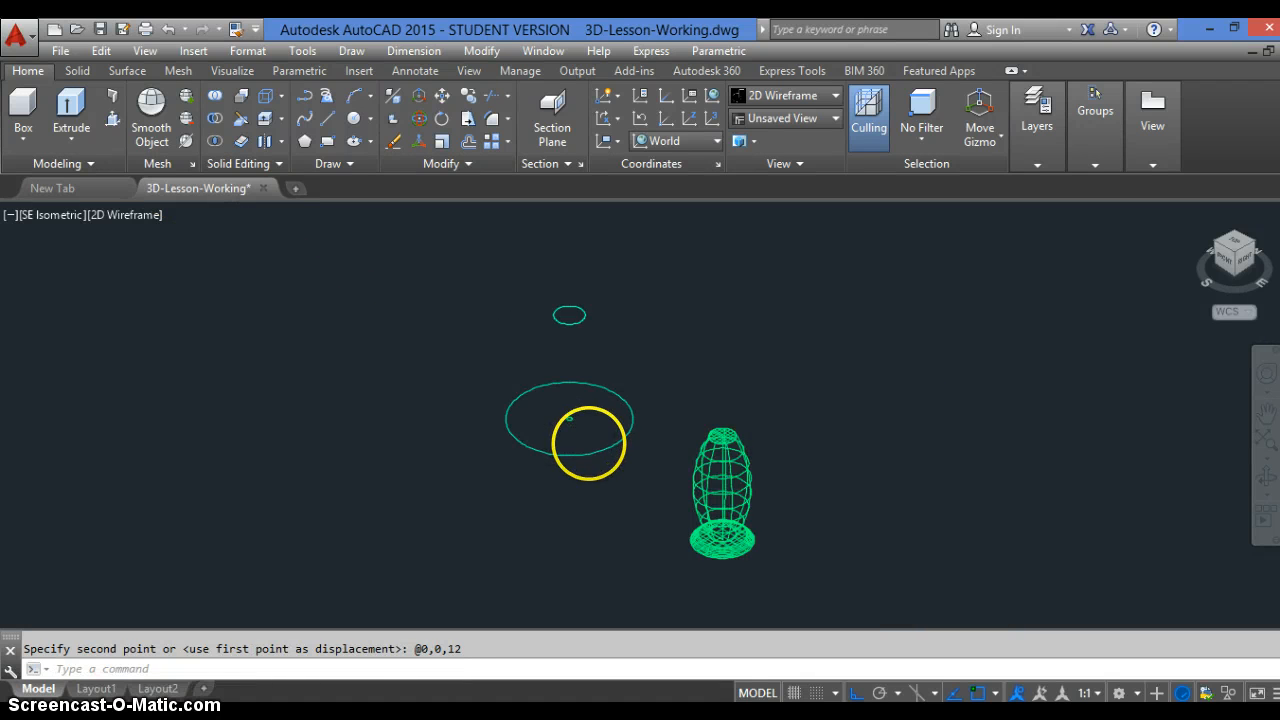
scroll(587, 432, up, 2)
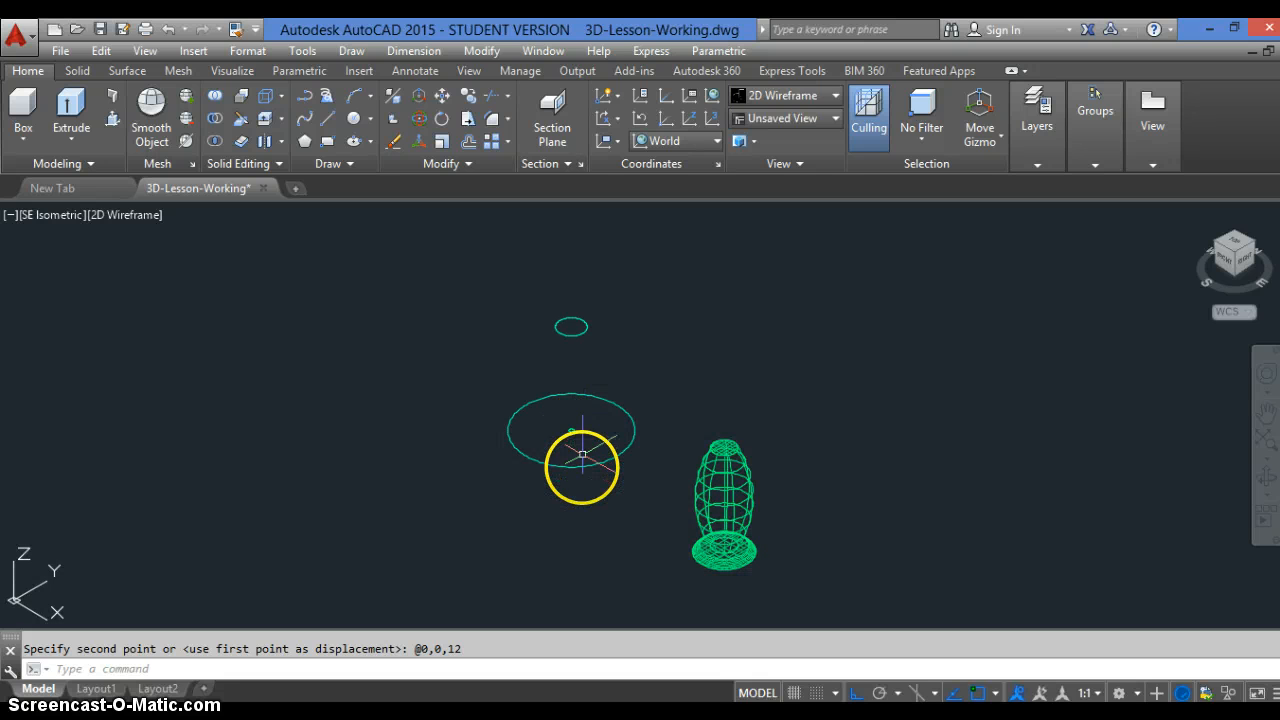
scroll(562, 428, up, 2)
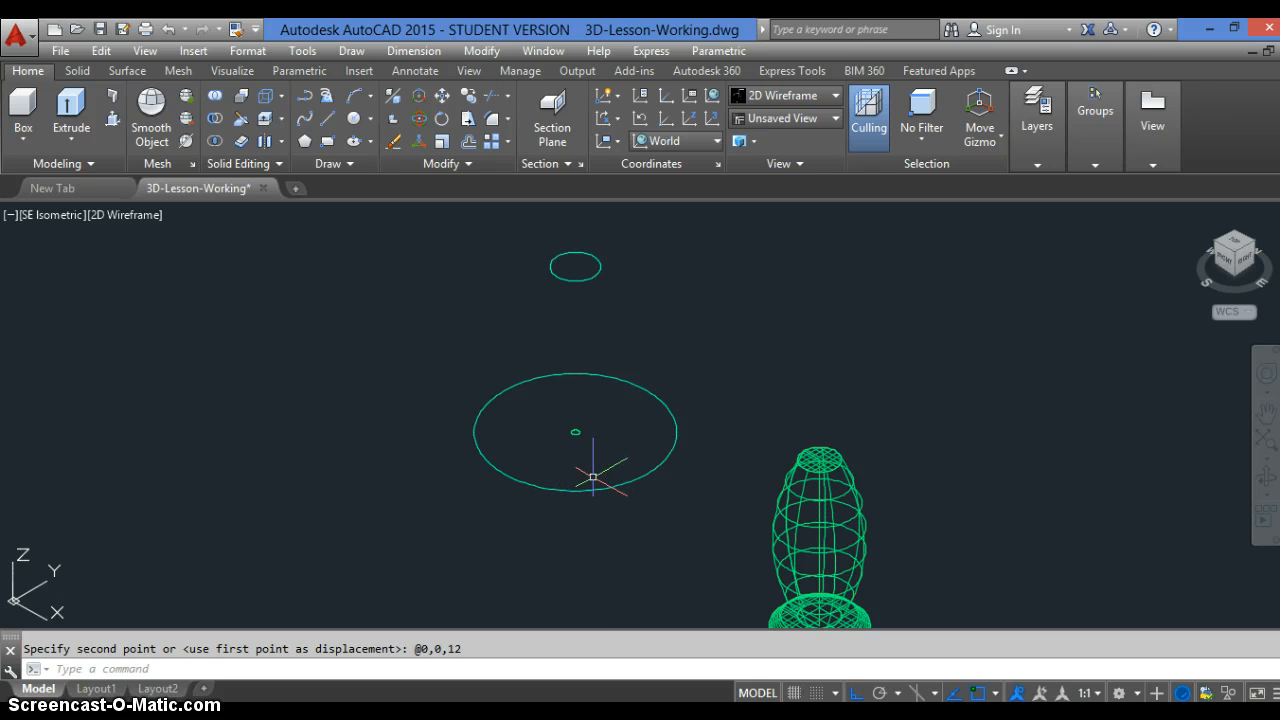
text(LO)
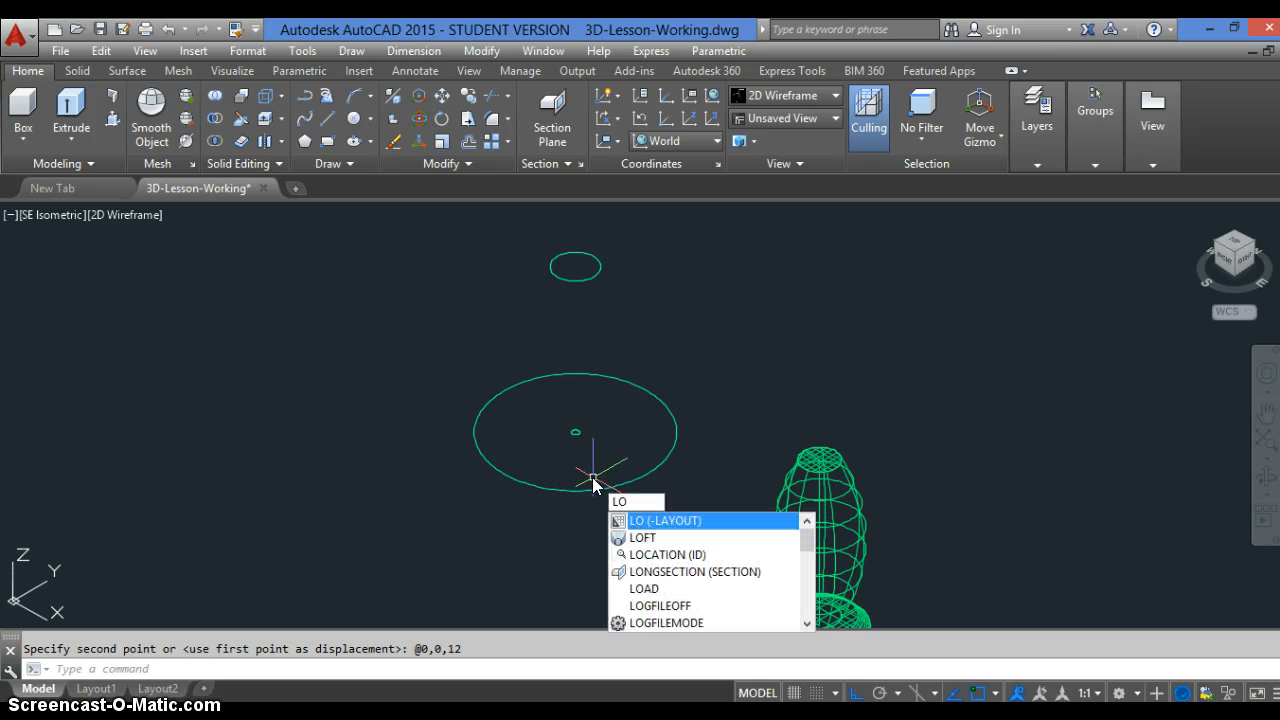
text(Ft)
key(Escape)
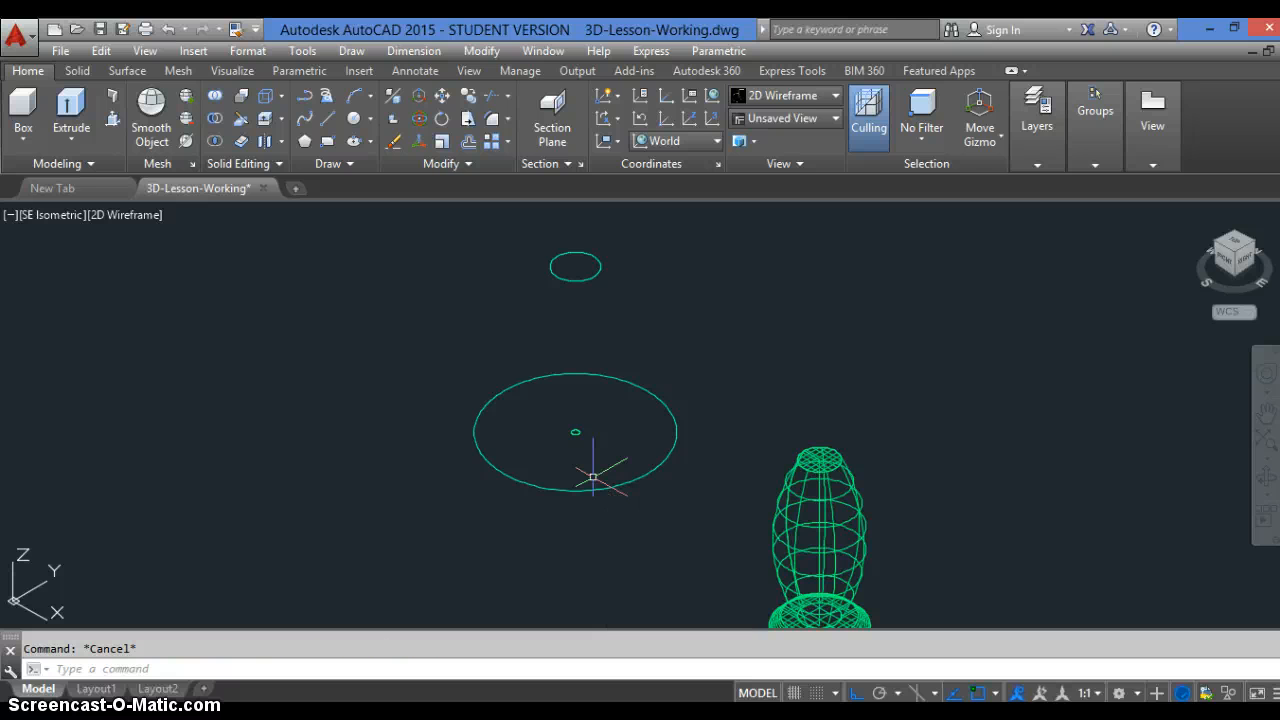
Offset the large lampshade circle 1/16 inward.
scroll(576, 468, up, 2)
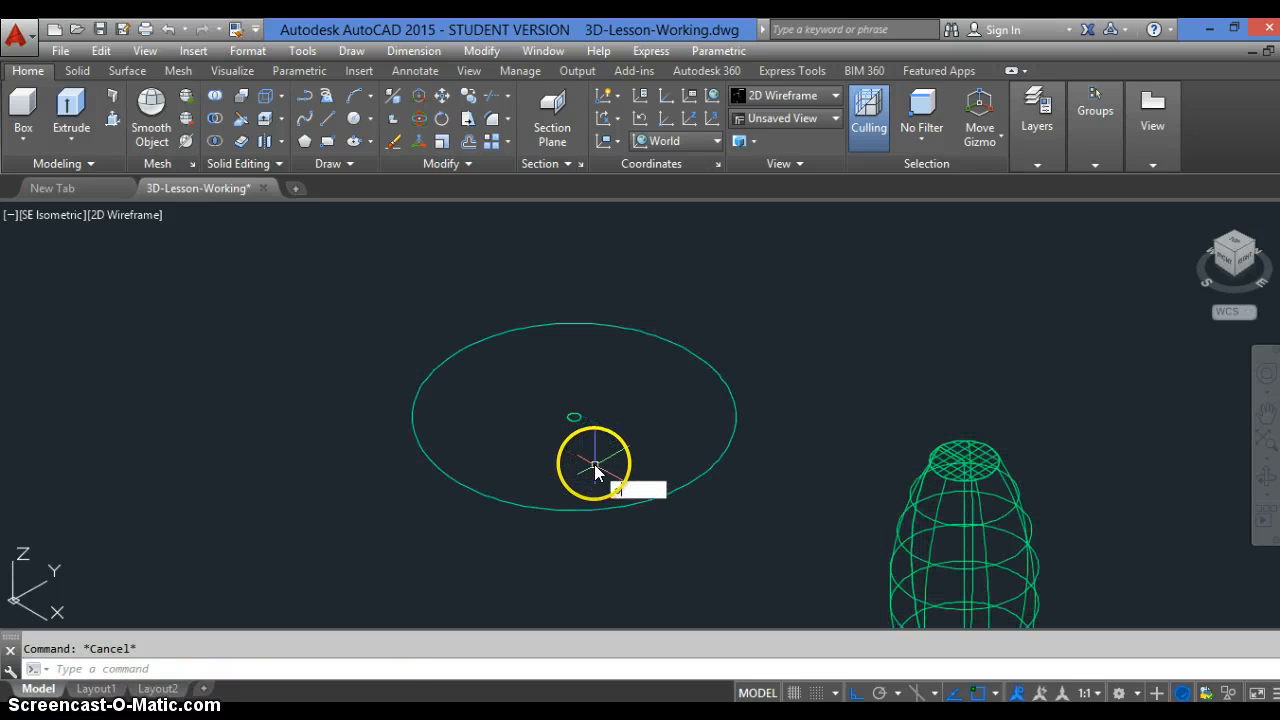
text(o)
key(Return)
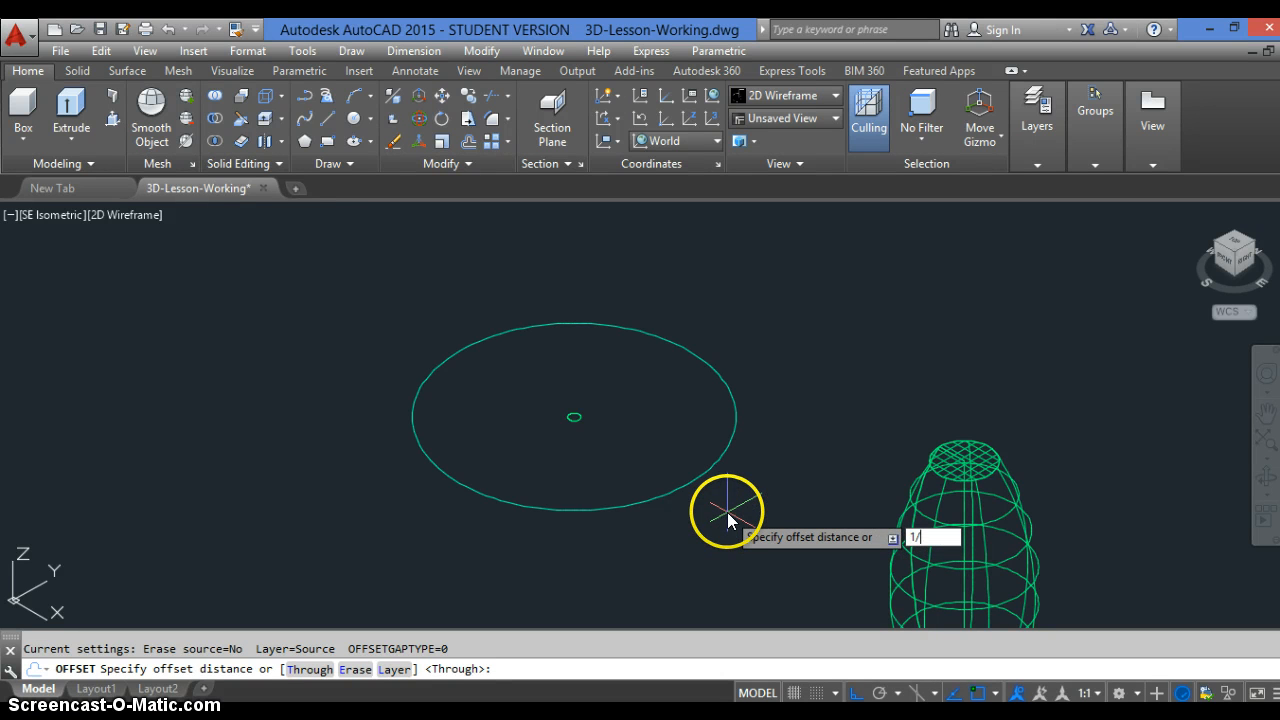
key(Return)
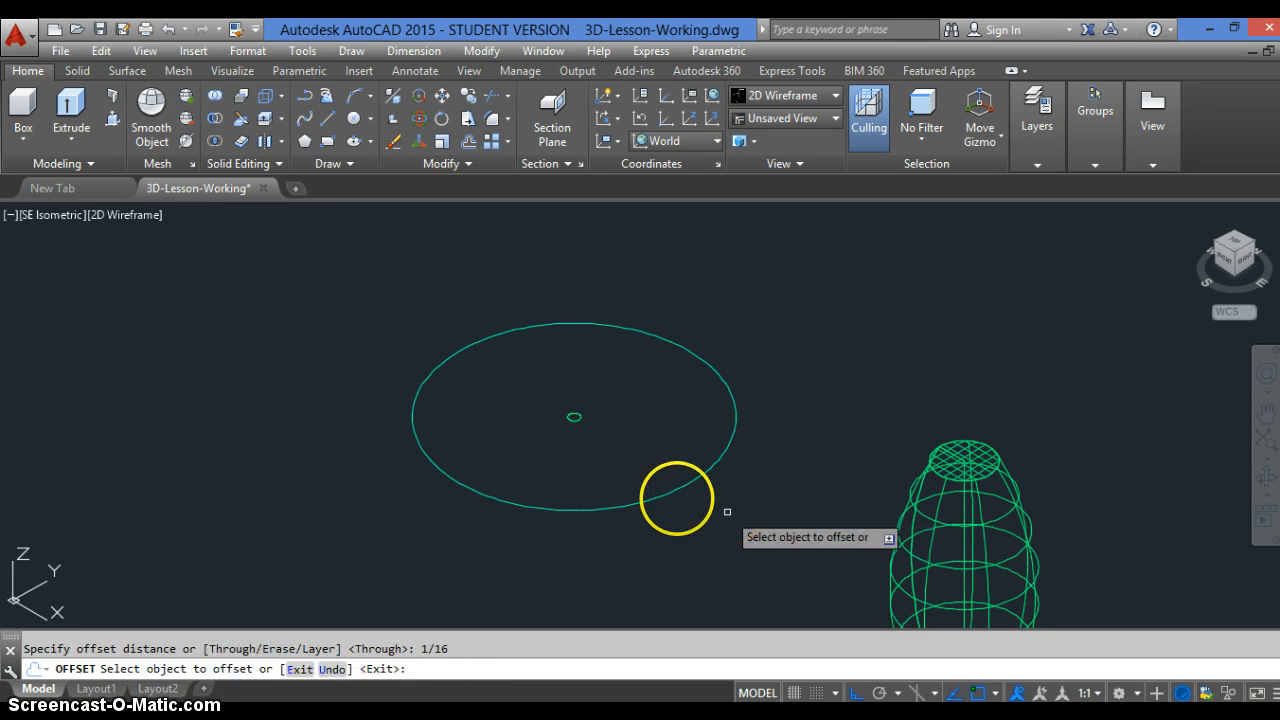
click(507, 500)
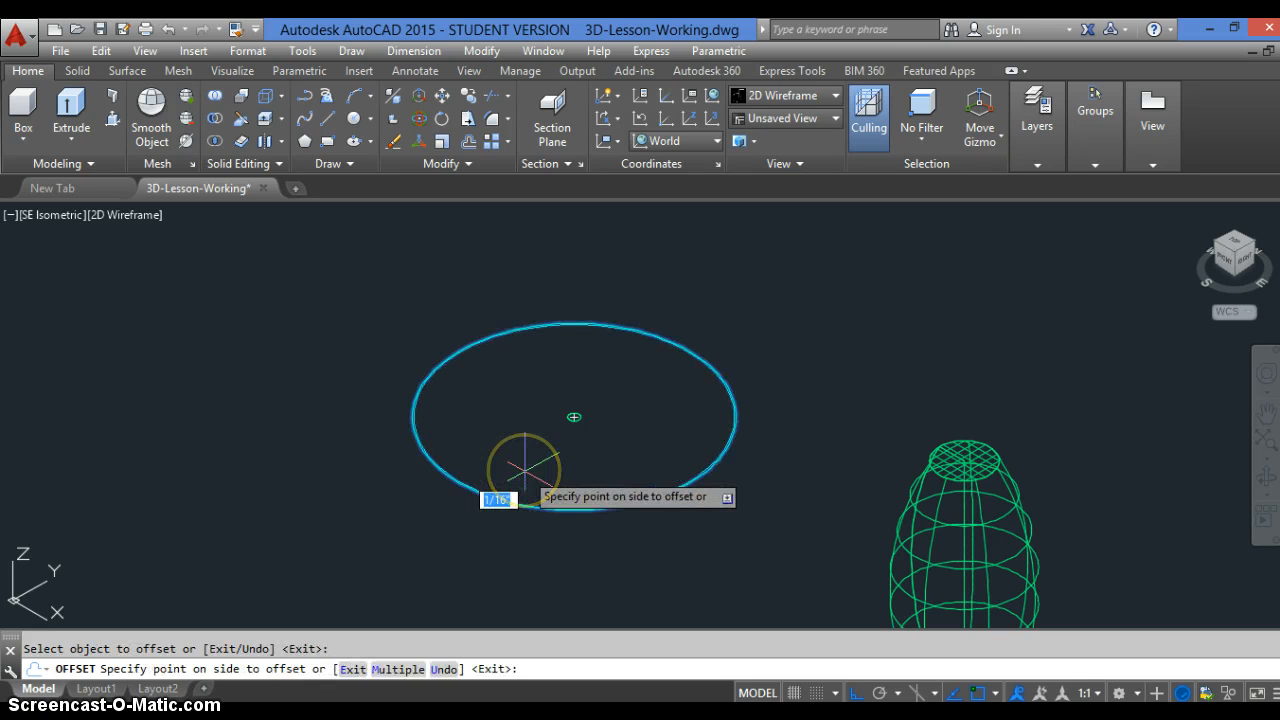
click(523, 467)
scroll(518, 515, up, 4)
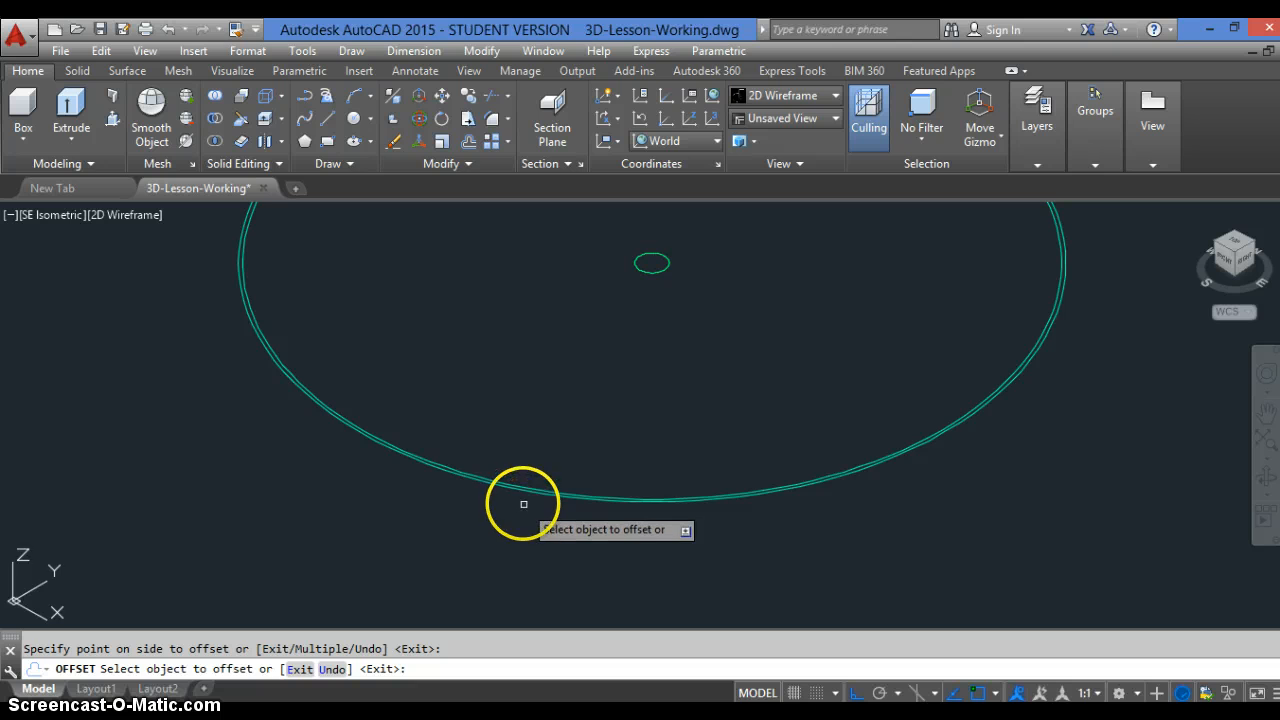
Offset the raised upper lampshade circle inward by the same 1/16 distance and end the offset.
scroll(523, 504, down, 8)
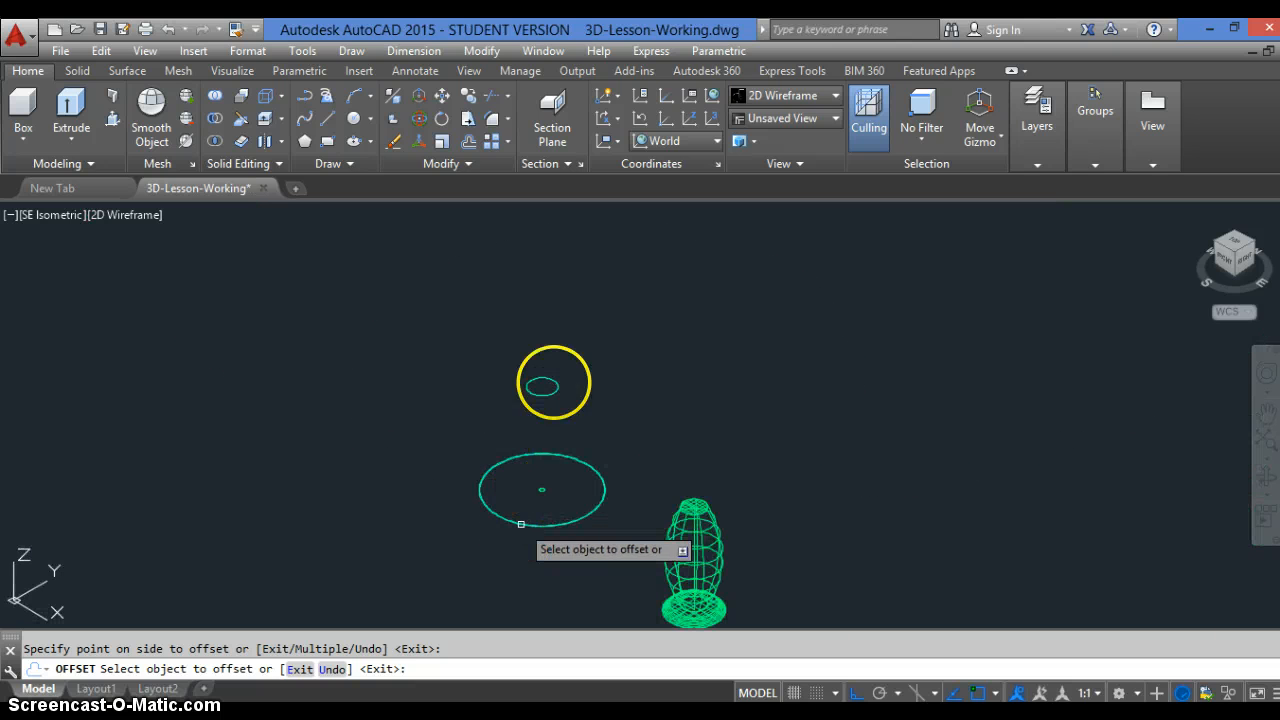
scroll(578, 291, up, 6)
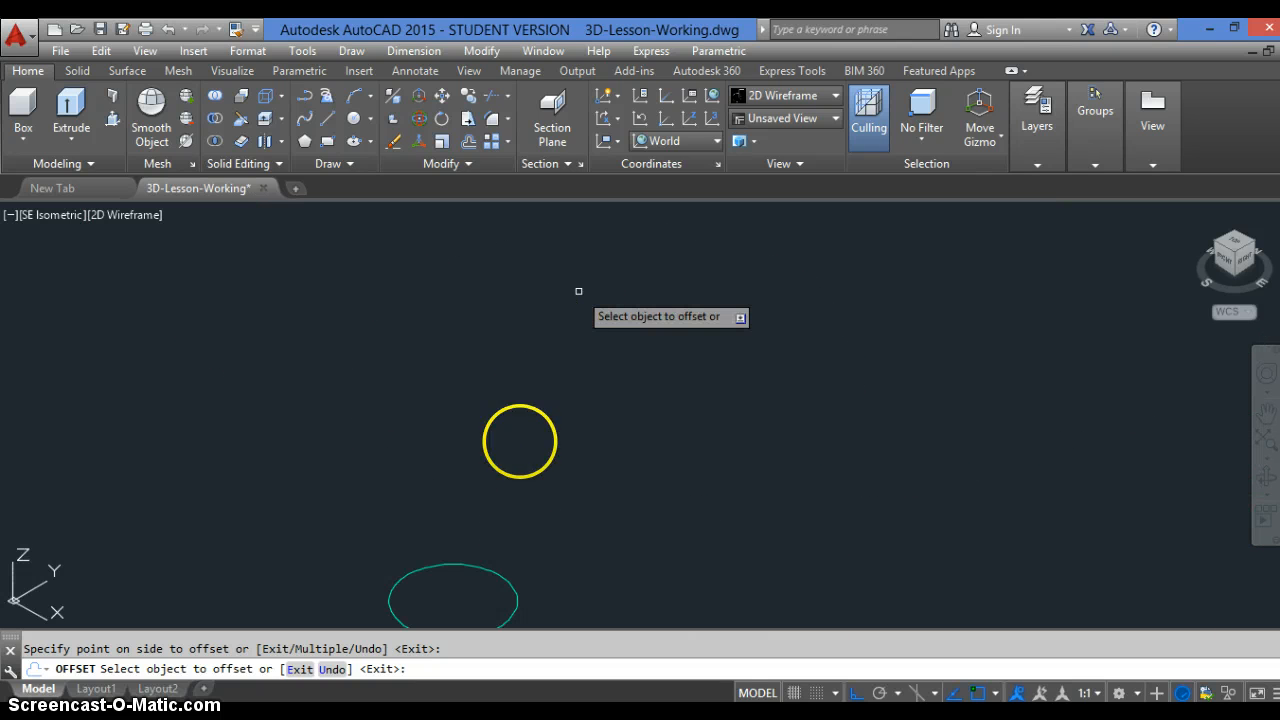
scroll(508, 551, down, 3)
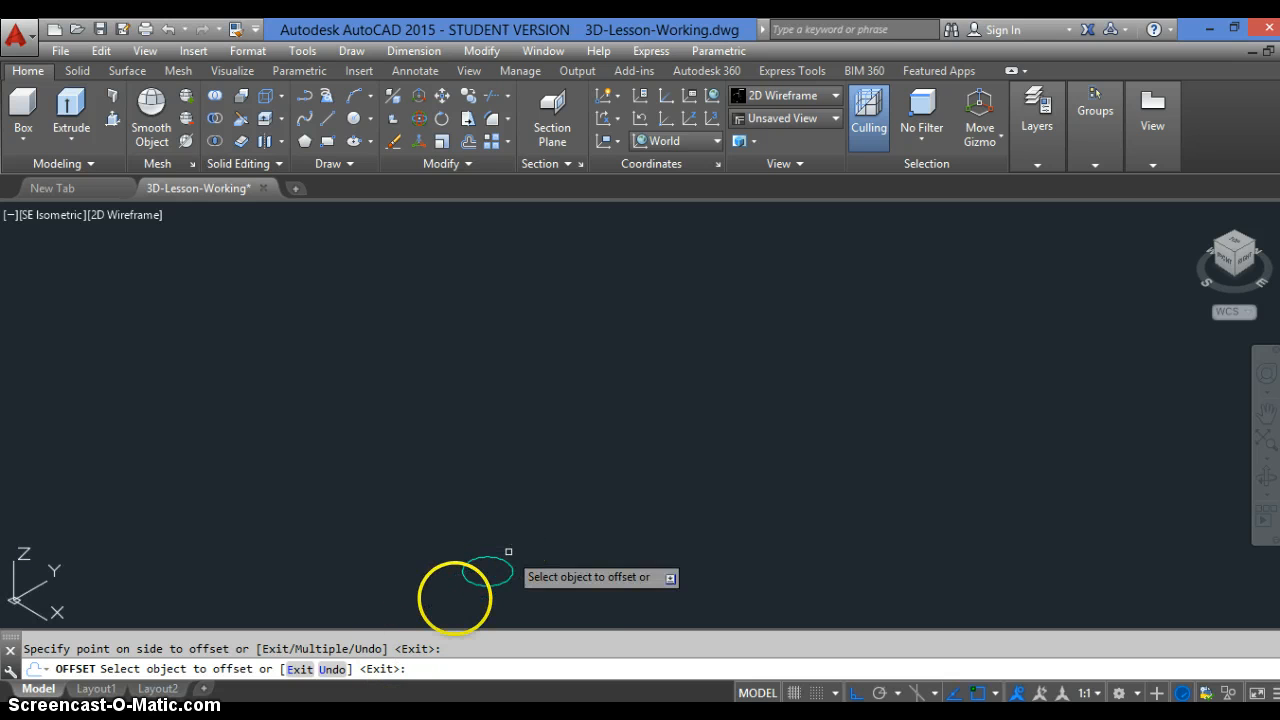
scroll(452, 601, up, 4)
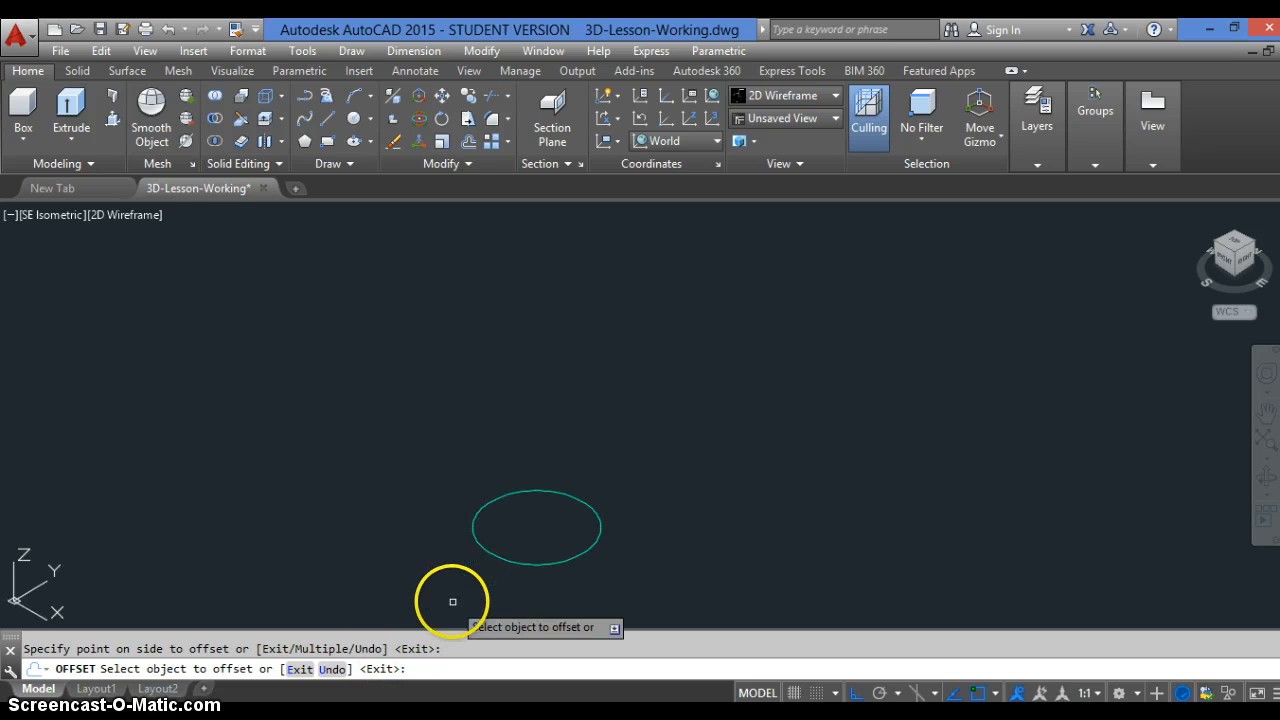
click(502, 556)
click(520, 530)
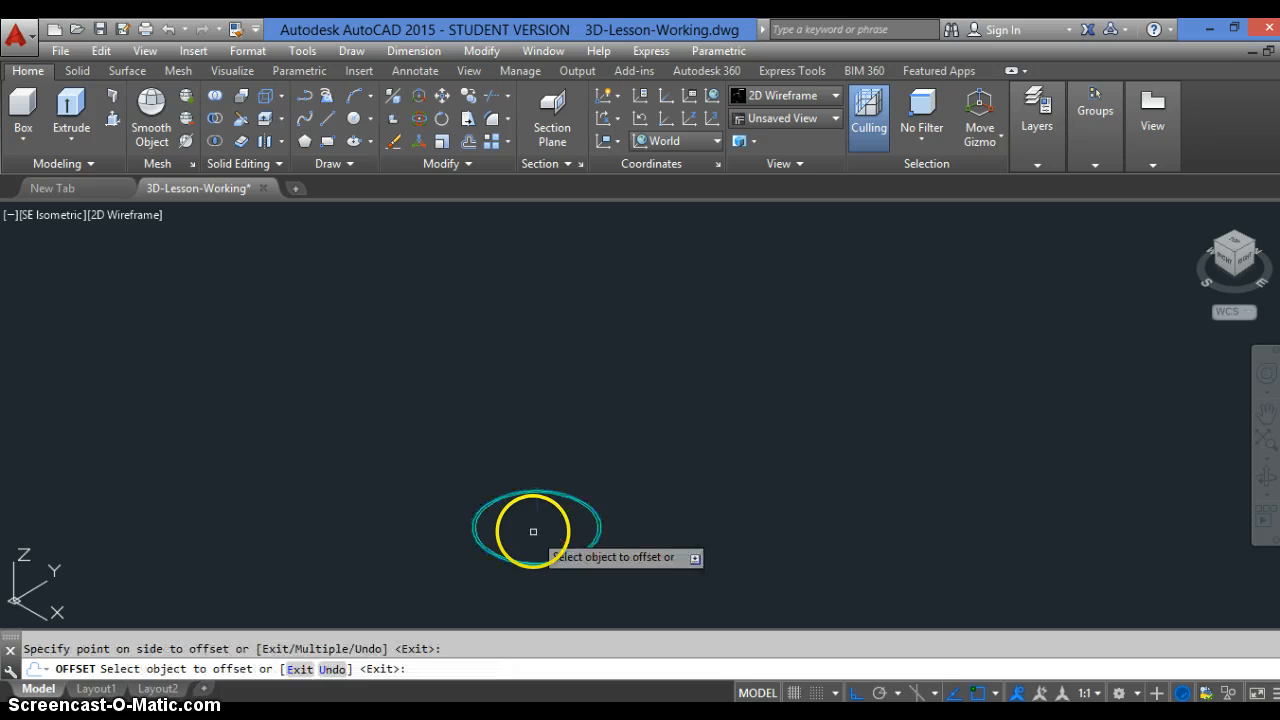
key(Return)
Try to loft the lampshade from the two nested upper circles and a large lower circle using cross sections only.
scroll(640, 365, down, 2)
scroll(641, 365, down, 2)
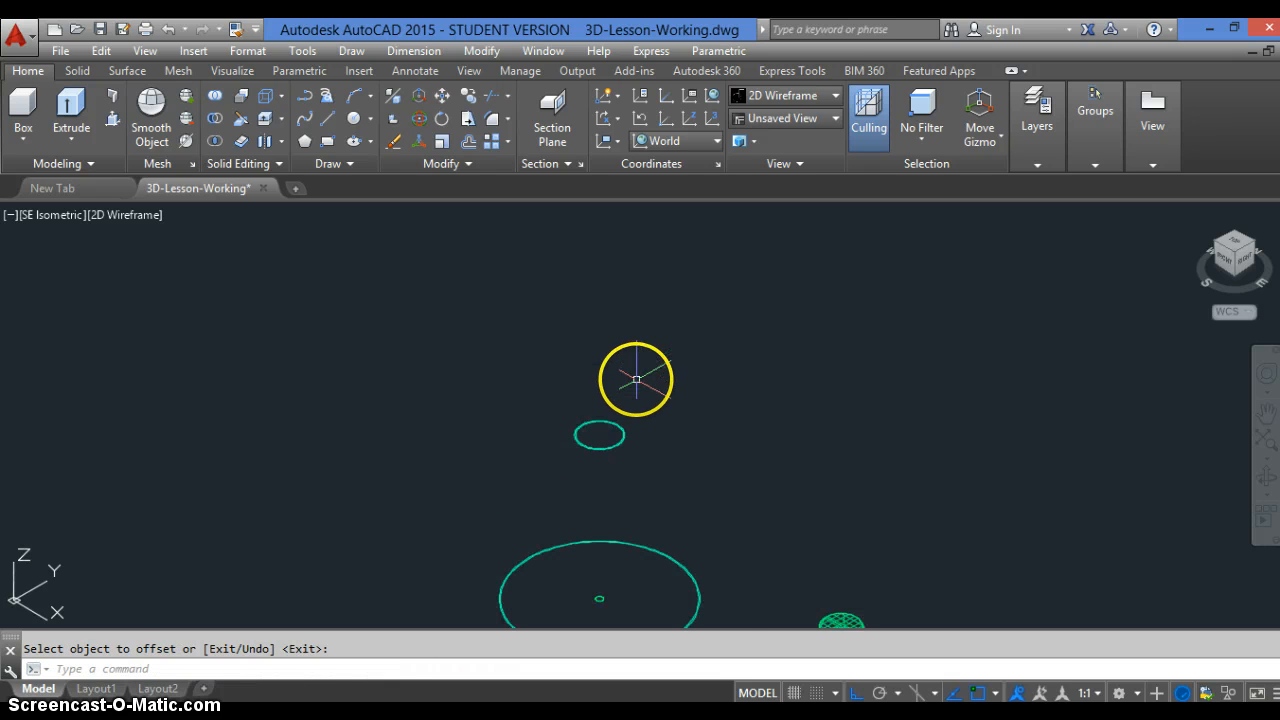
scroll(593, 488, down, 2)
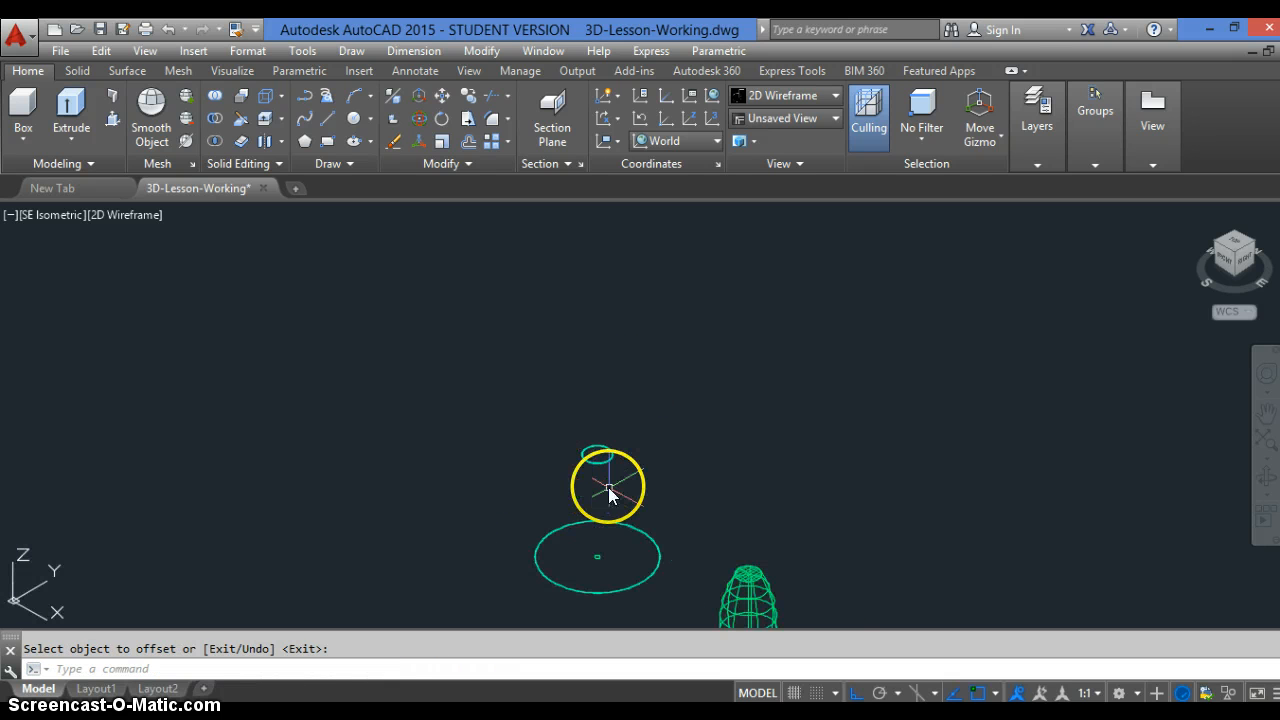
text(loft)
key(Return)
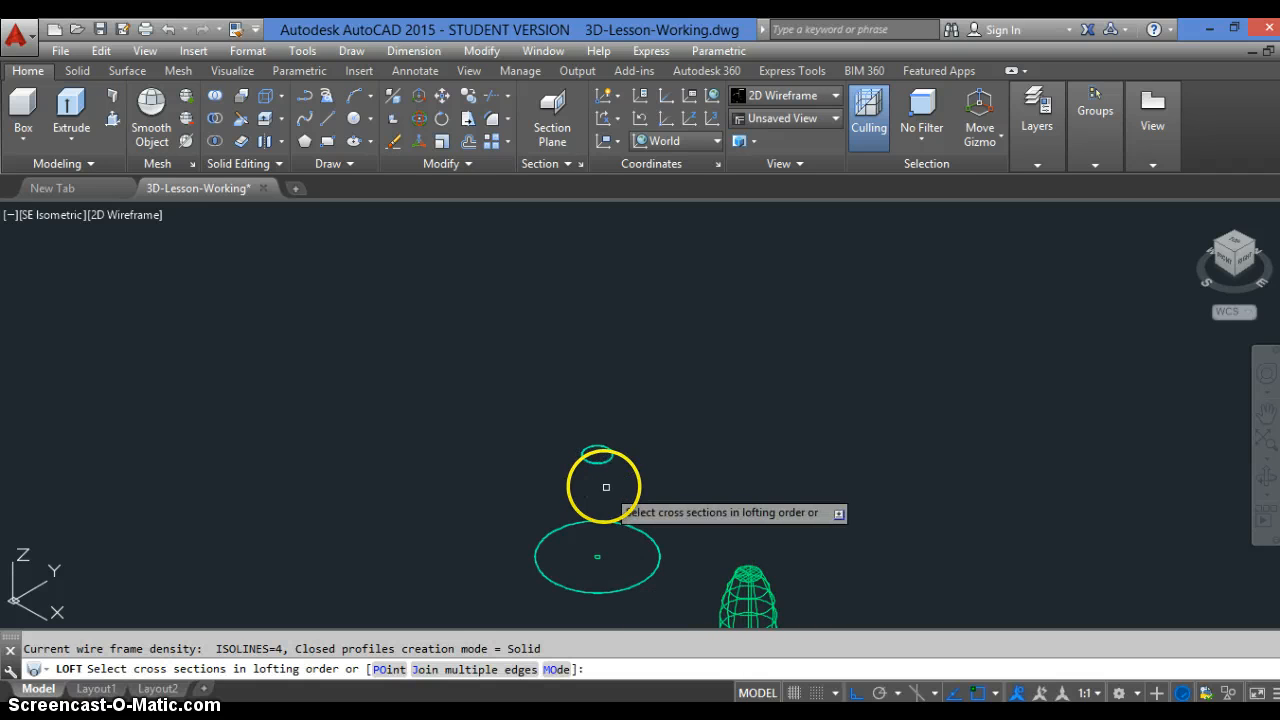
scroll(603, 470, up, 2)
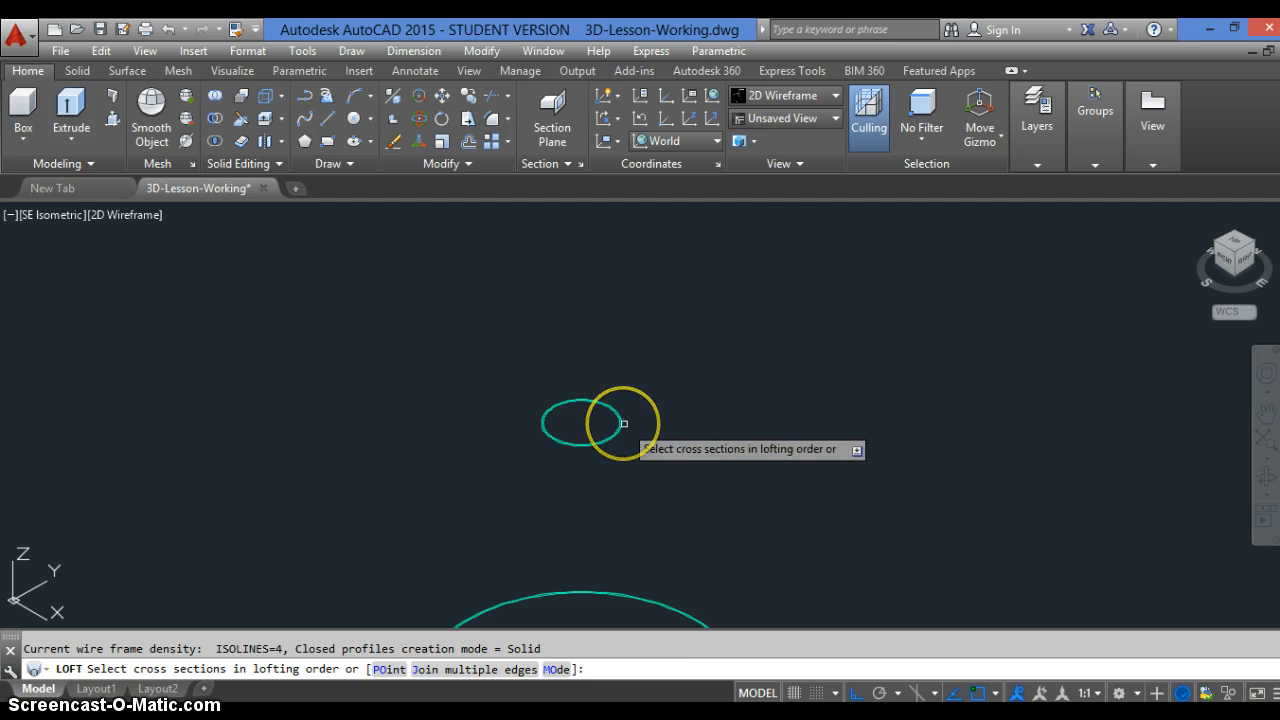
click(606, 428)
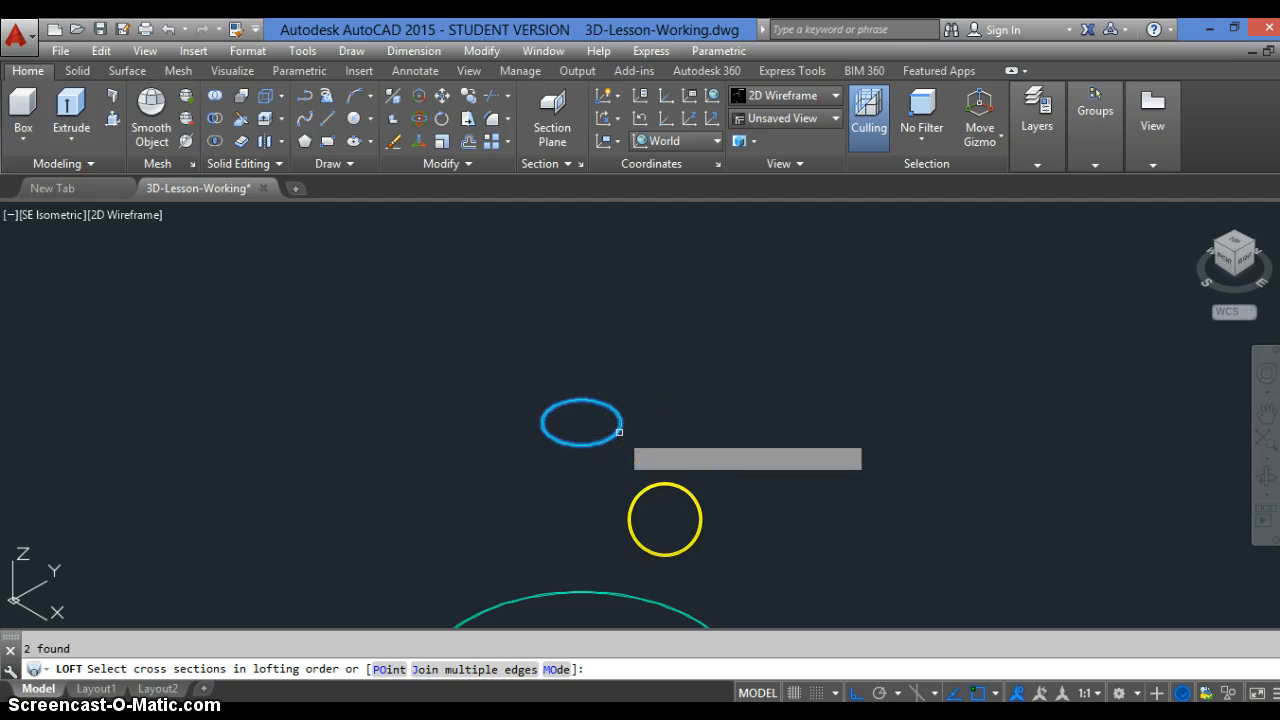
scroll(623, 620, up, 5)
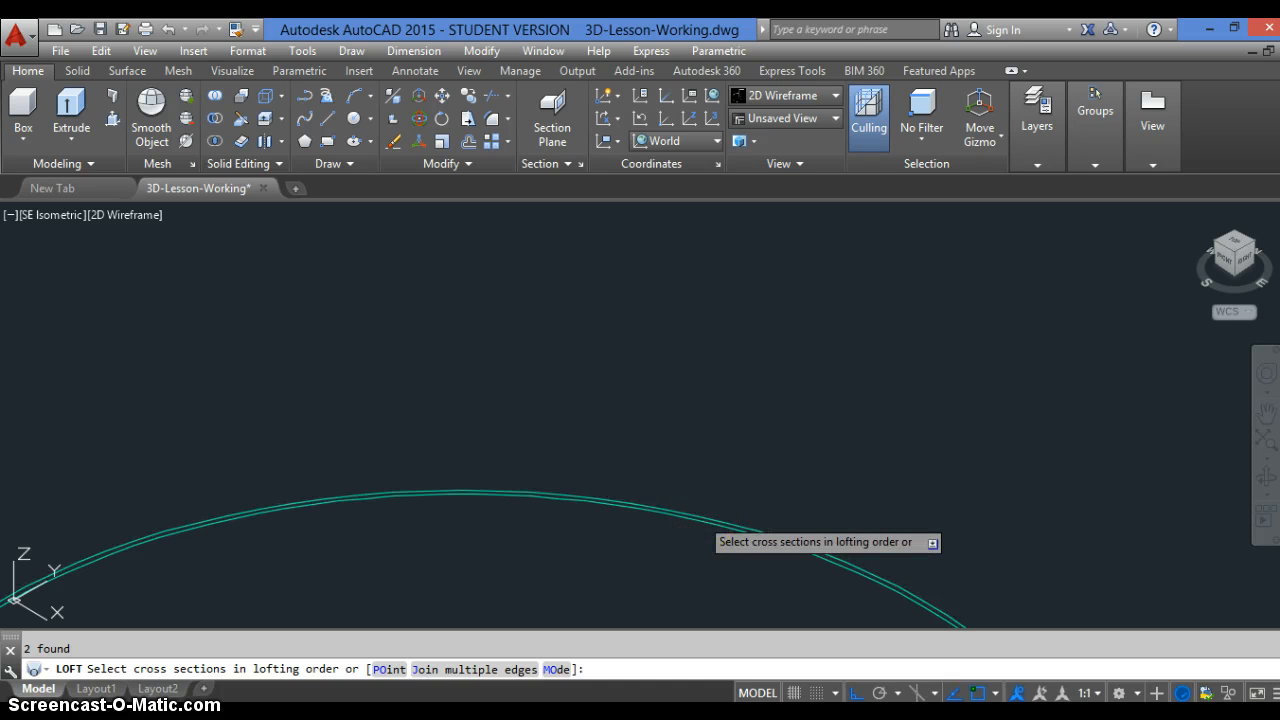
click(712, 490)
key(Return)
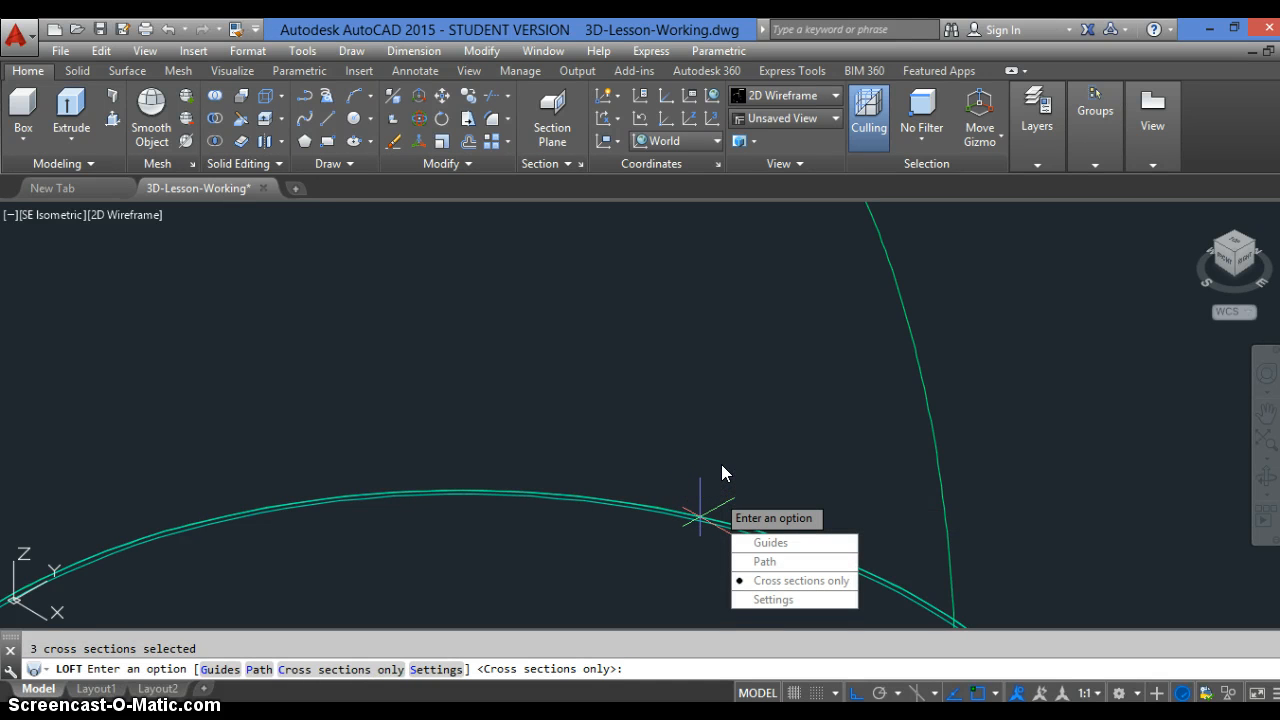
key(Return)
scroll(721, 465, down, 3)
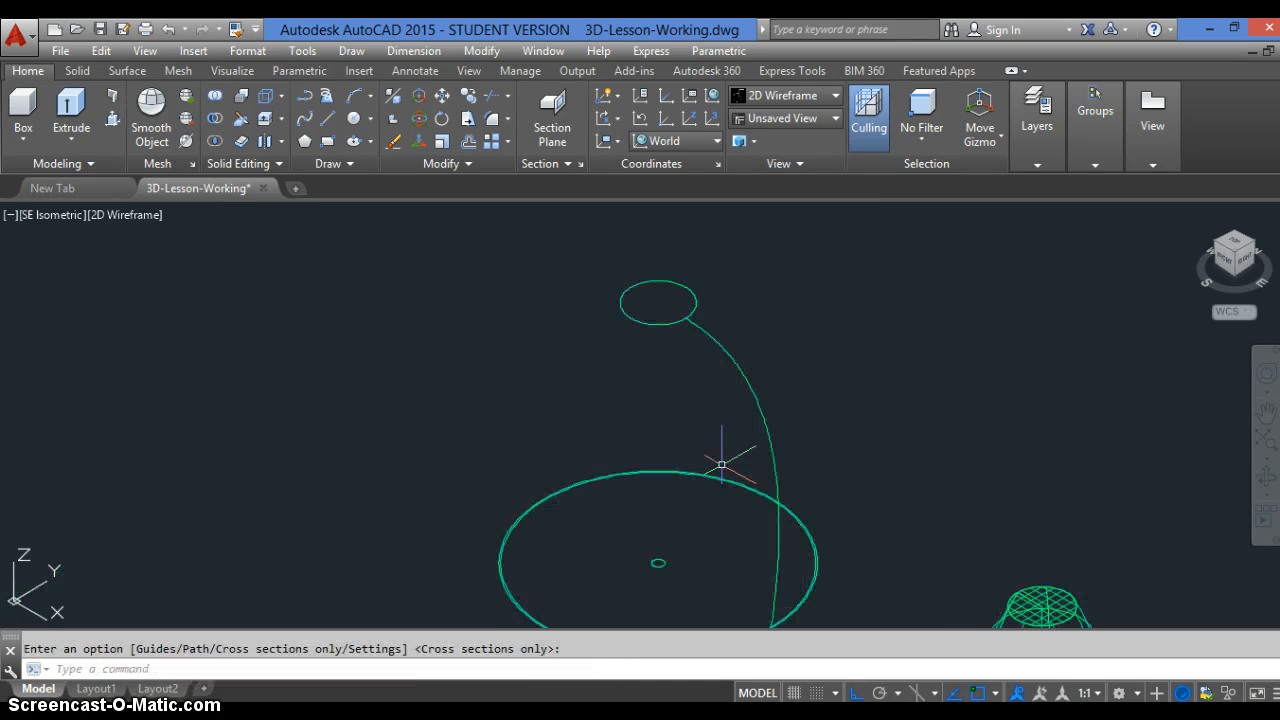
Preview the lofted lampshade with hidden lines removed, and regenerate the model to restore the wireframe.
scroll(720, 467, down, 4)
scroll(753, 495, up, 2)
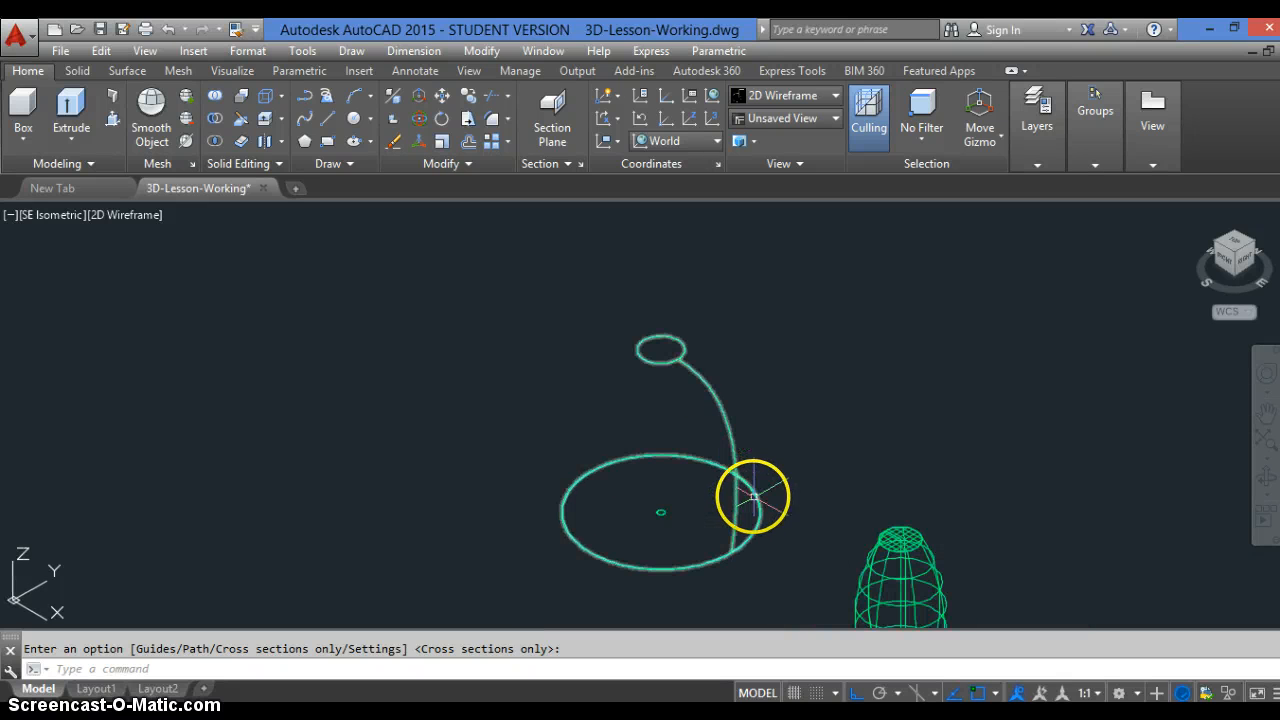
key(Return)
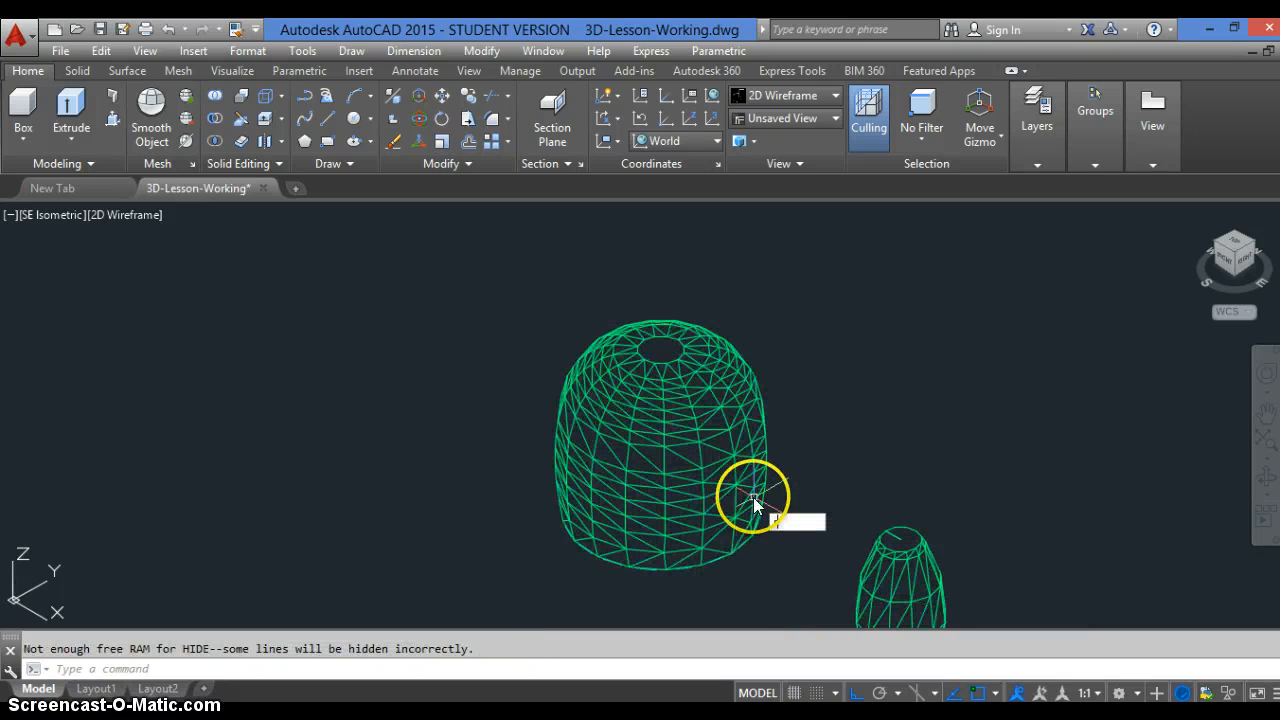
text(re)
key(Return)
Examine the upper rim of the lofted lampshade up close for the second, offset circle.
scroll(669, 430, up, 4)
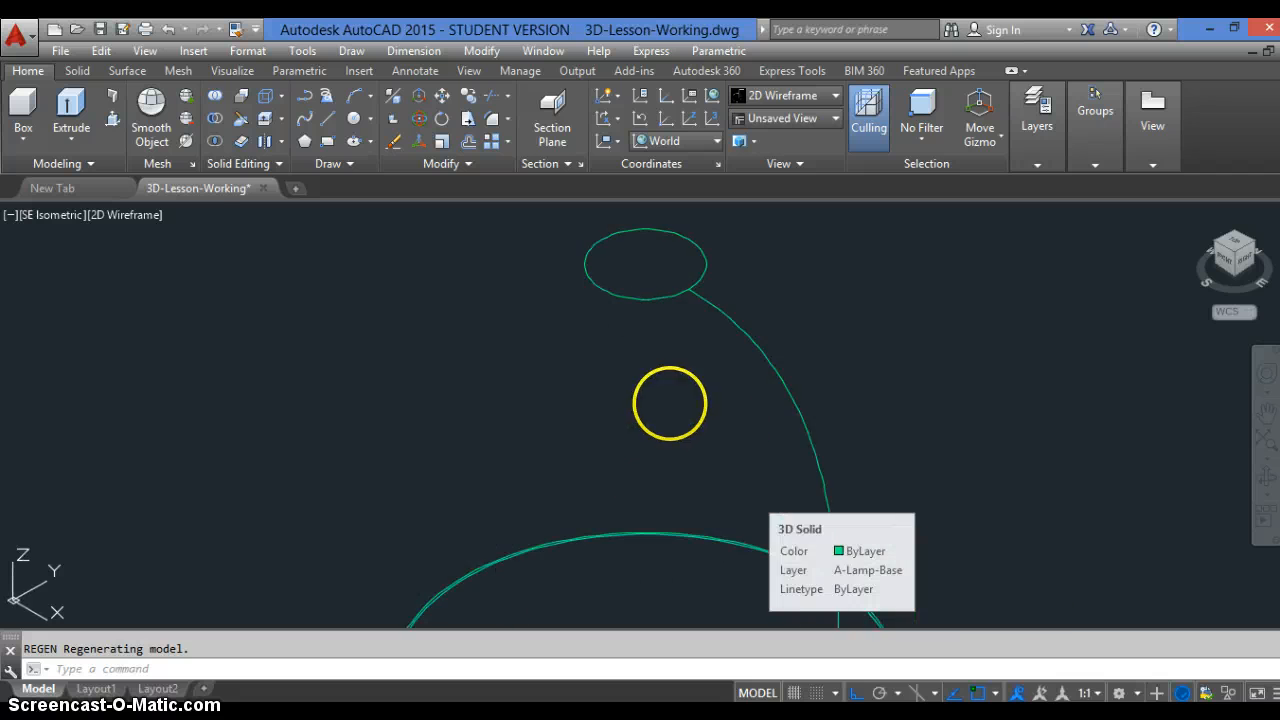
scroll(596, 265, up, 5)
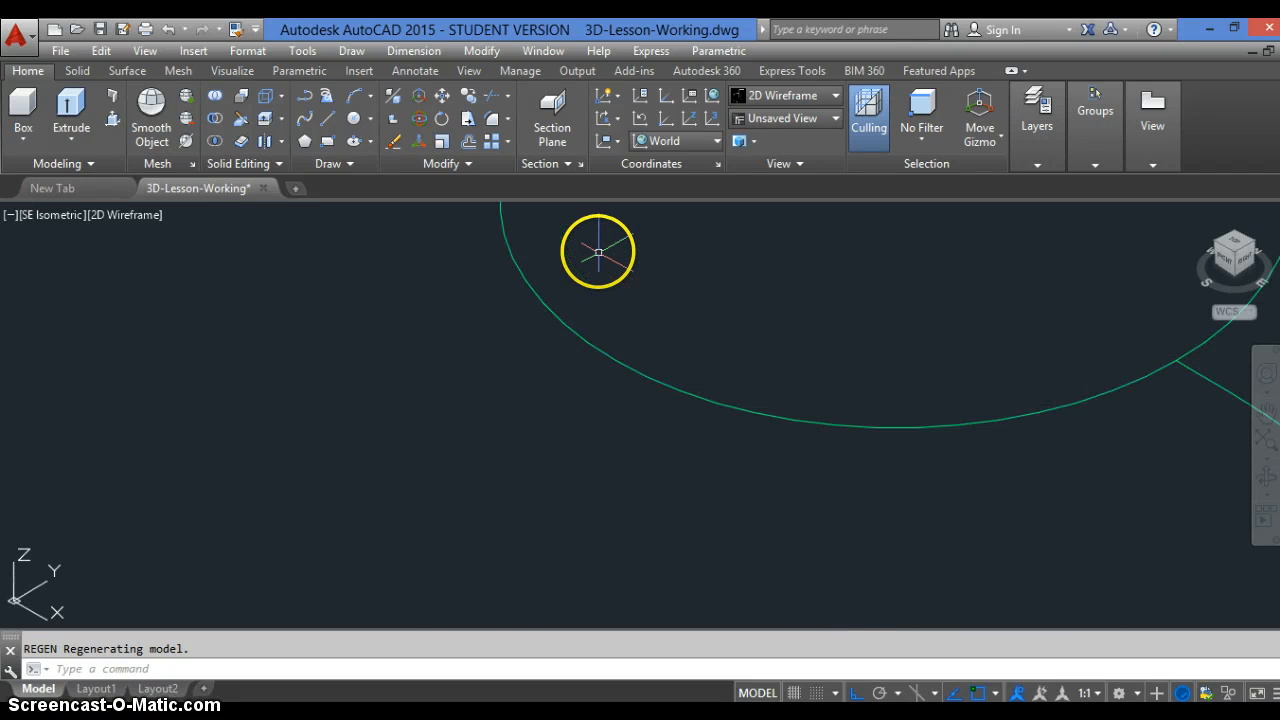
scroll(1068, 362, up, 2)
scroll(530, 334, down, 2)
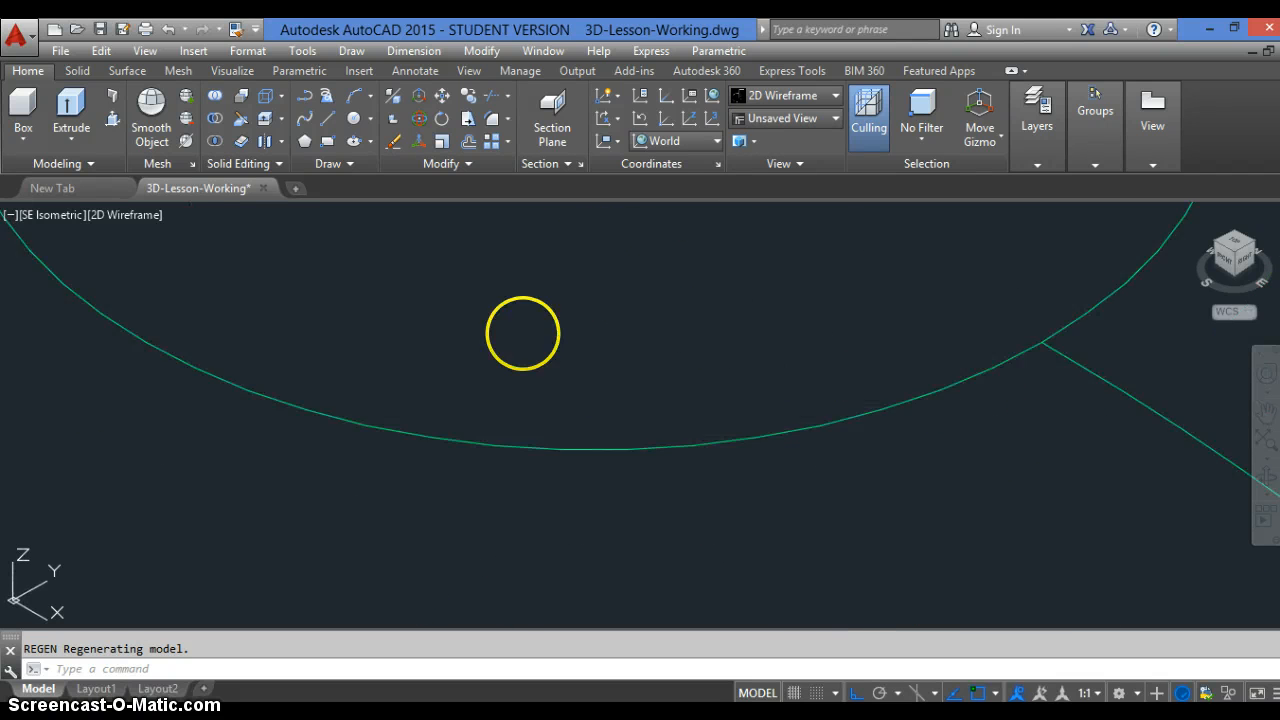
scroll(824, 330, up, 2)
scroll(877, 345, up, 2)
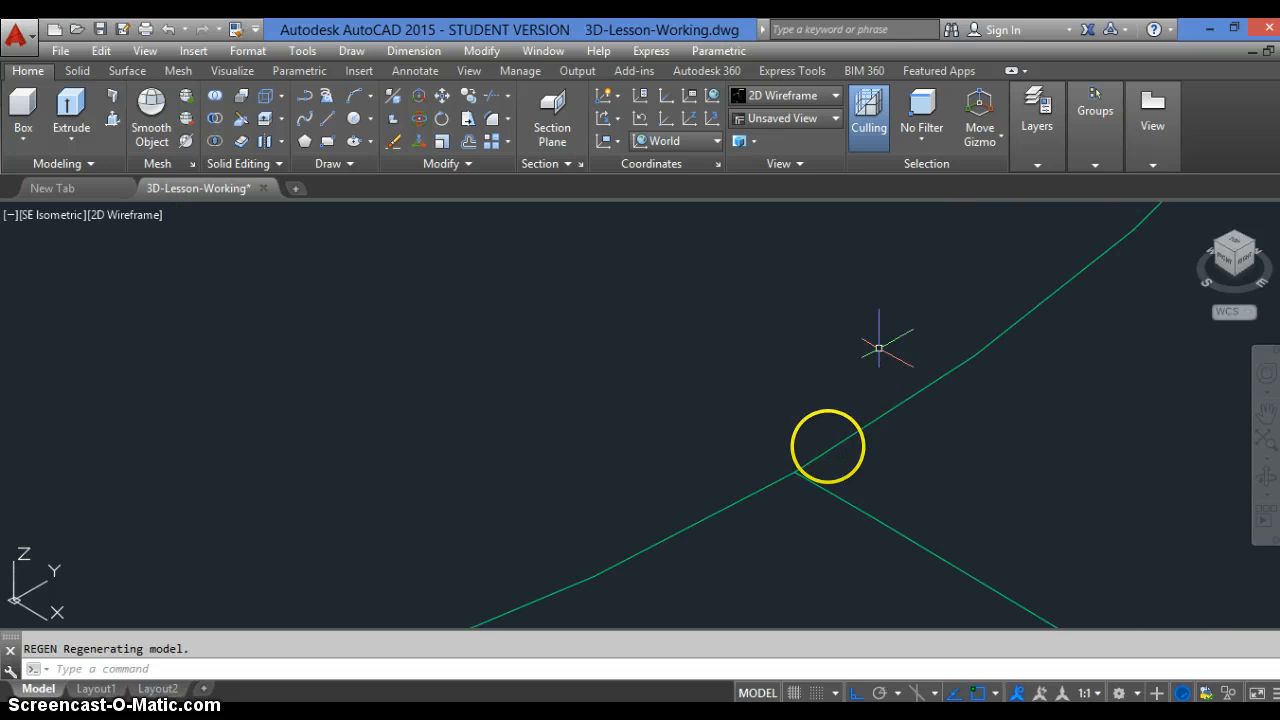
scroll(781, 512, up, 2)
scroll(781, 512, up, 1)
scroll(777, 474, up, 2)
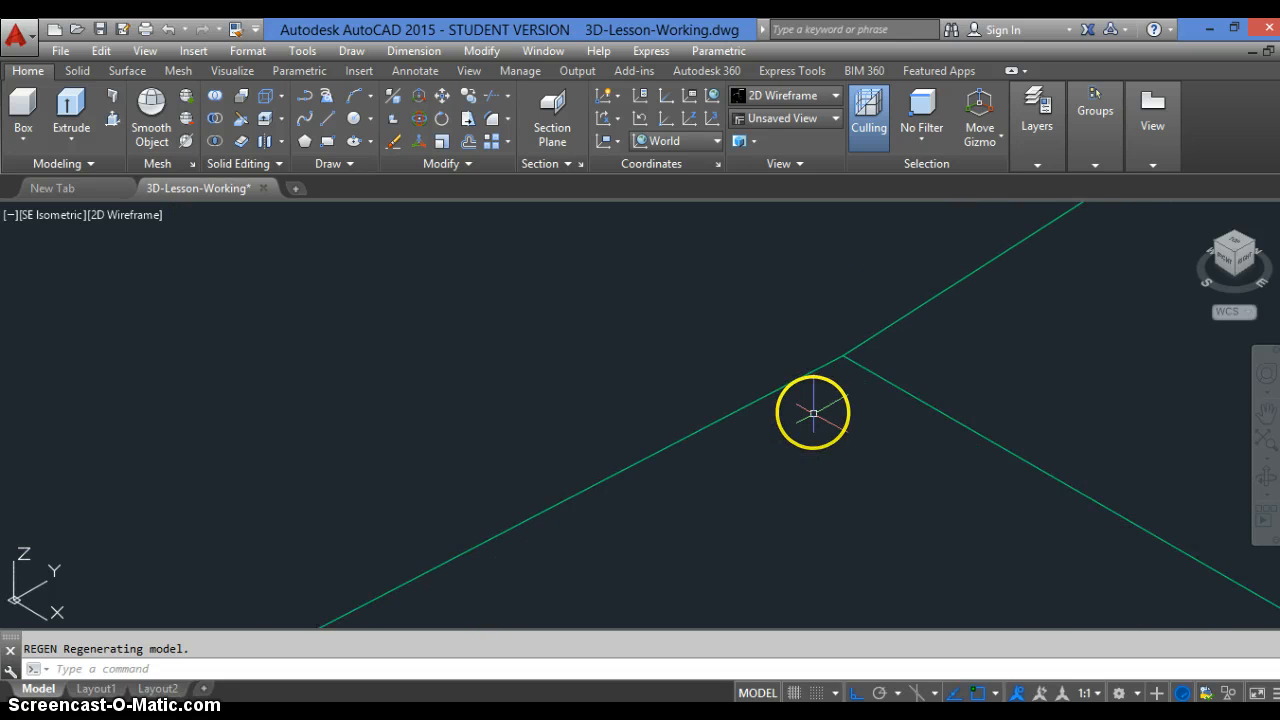
scroll(819, 428, up, 1)
Undo the loft made from the upper and lower lampshade circles.
text(loft)
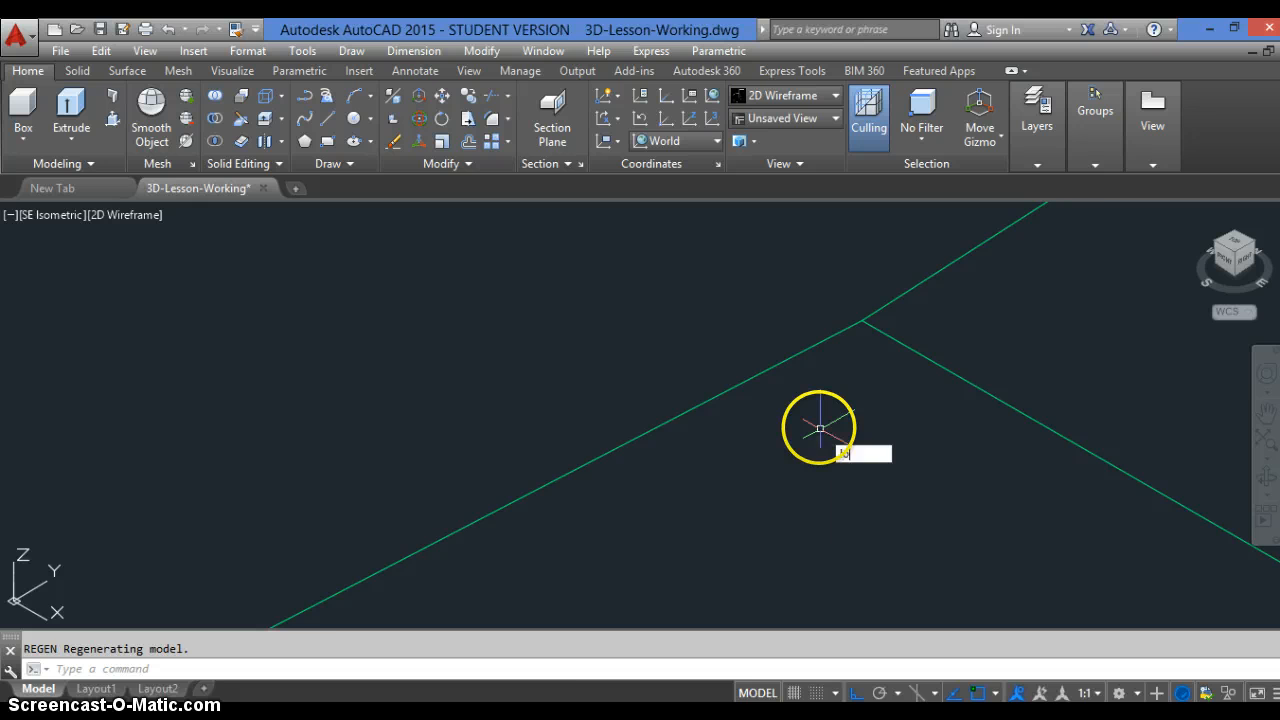
key(Return)
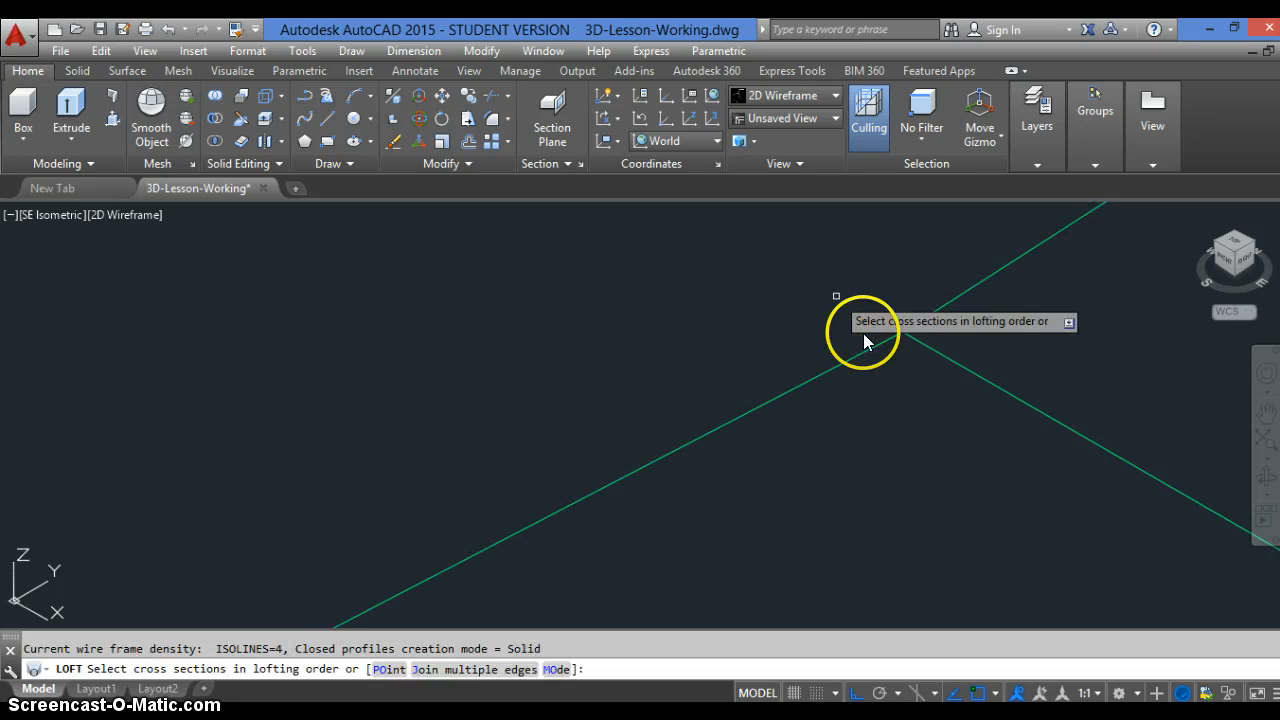
scroll(880, 340, up, 3)
scroll(886, 296, down, 3)
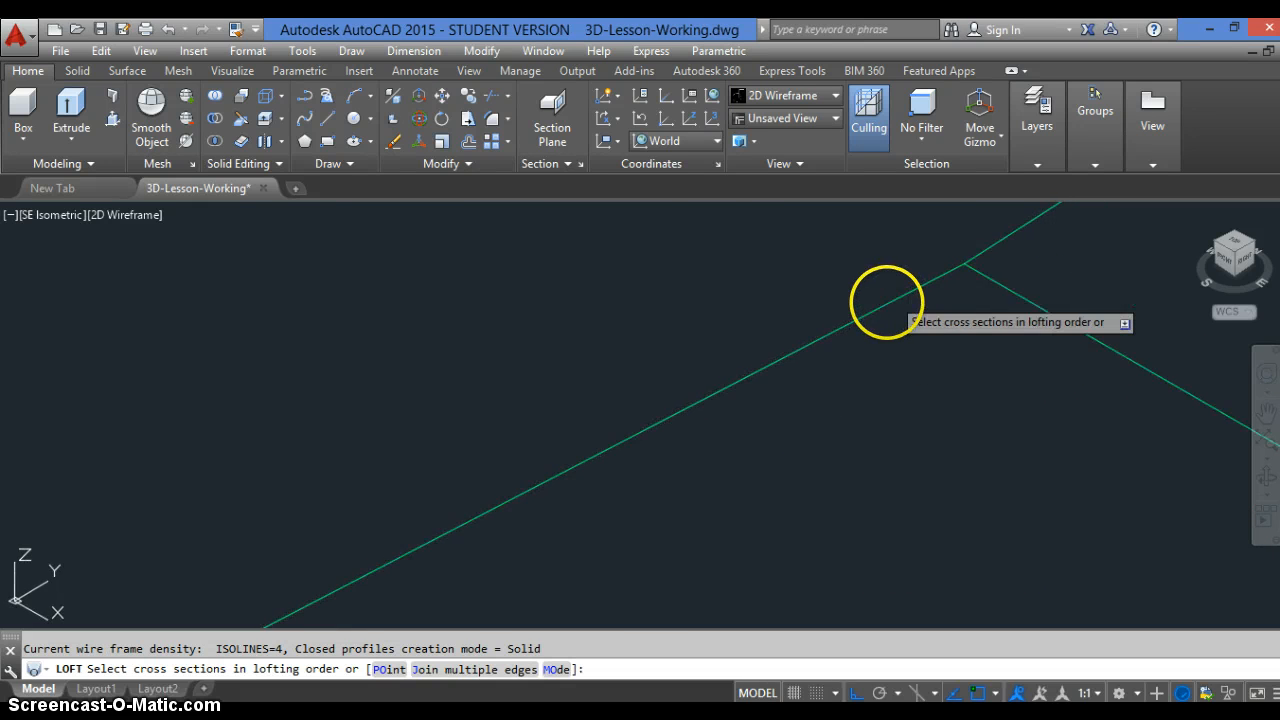
key(Return)
scroll(817, 390, down, 5)
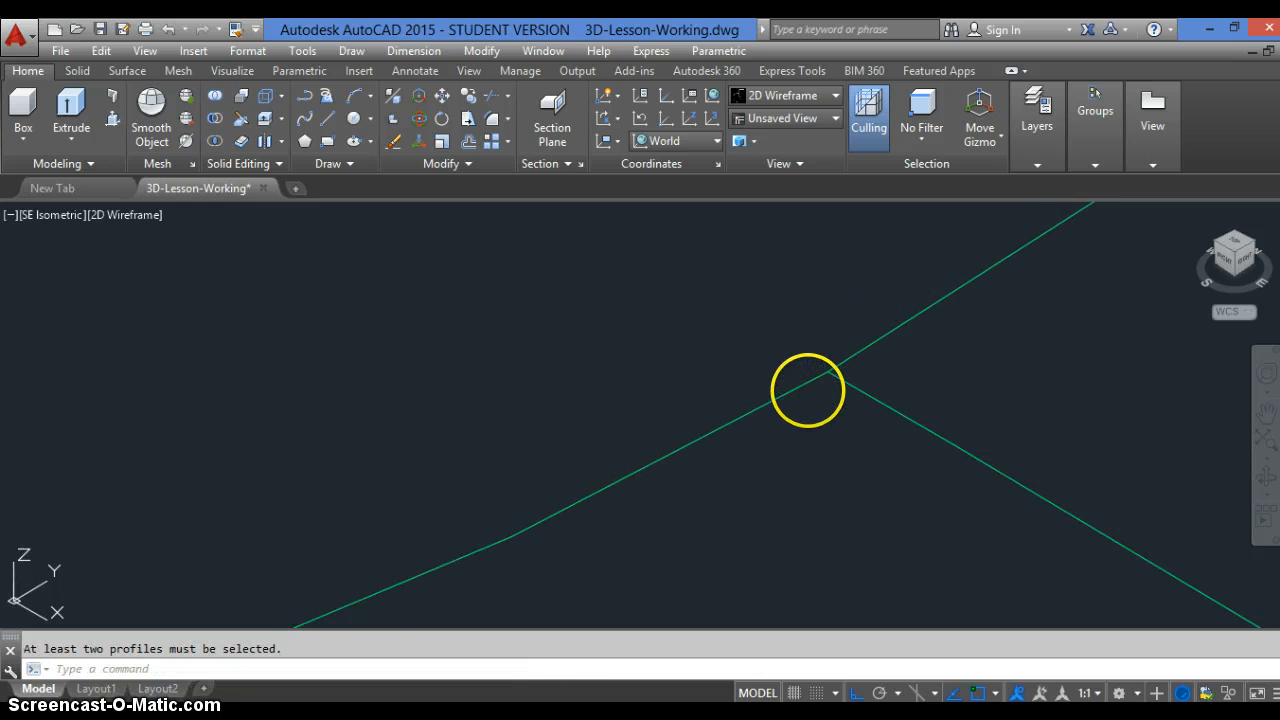
scroll(815, 352, down, 4)
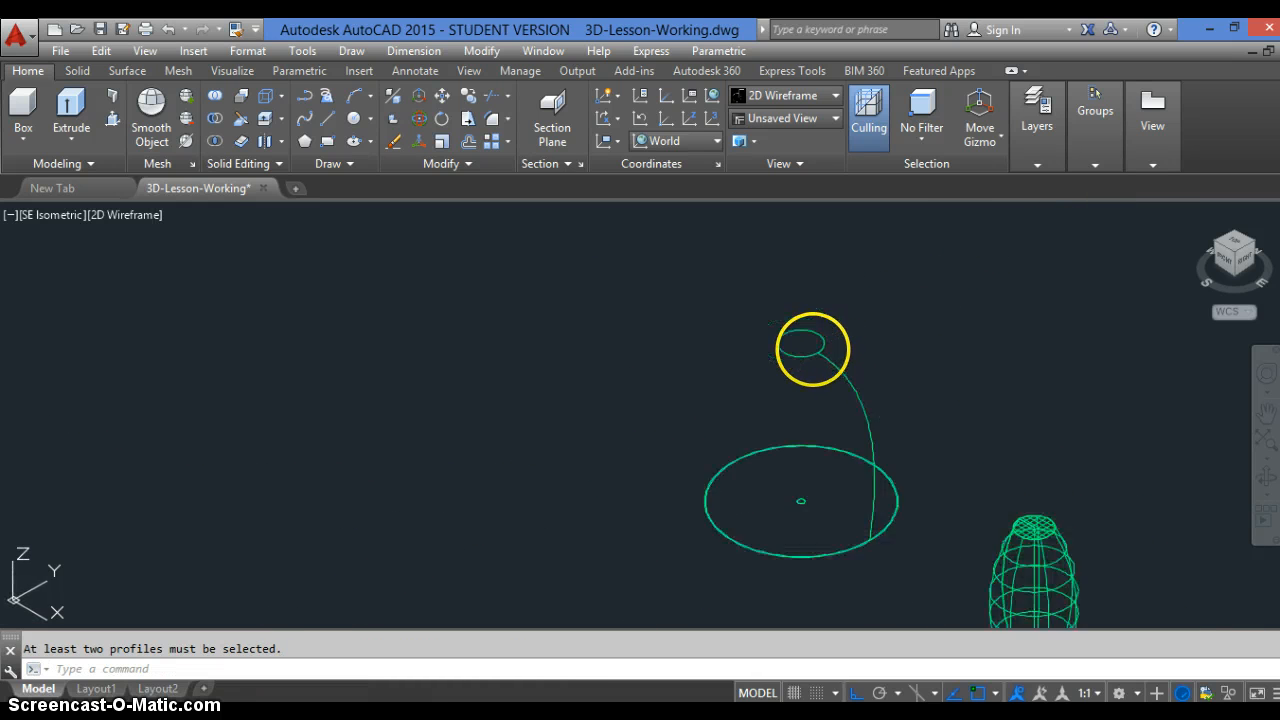
key(ctrl+z)
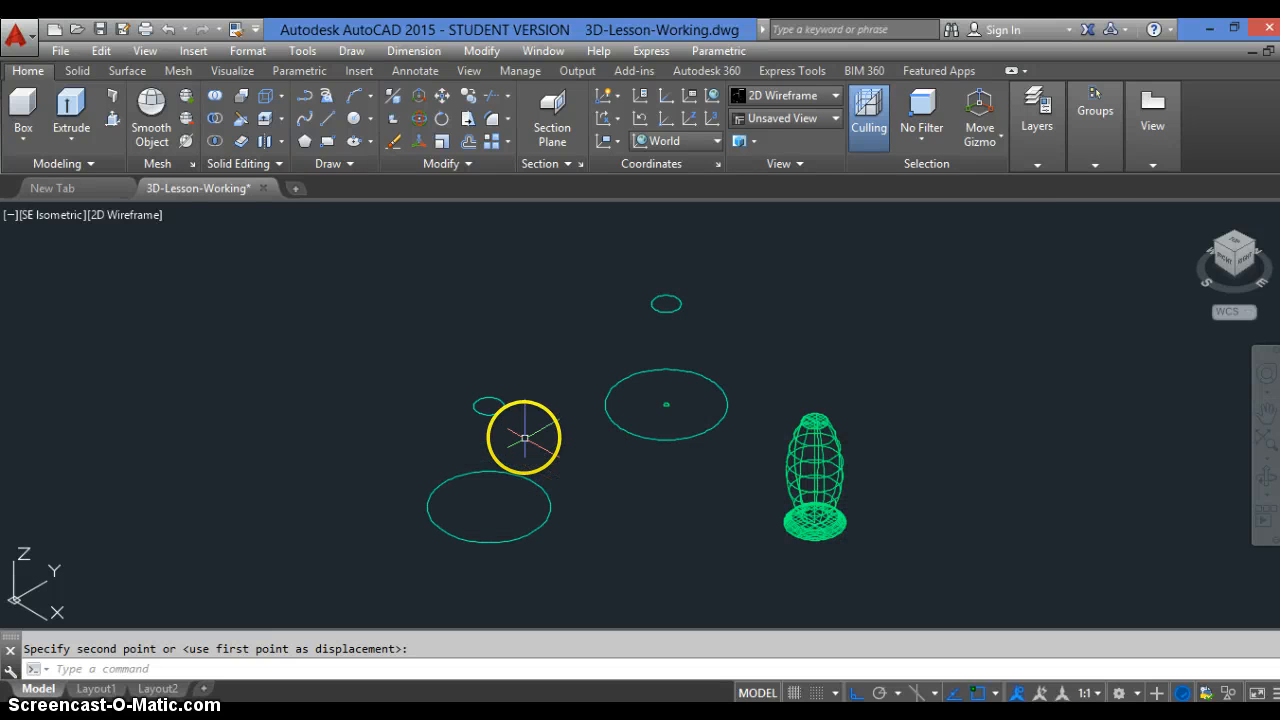
Loft the large and small circles of the pair without the center circle into a cone, using cross sections only.
scroll(528, 445, up, 2)
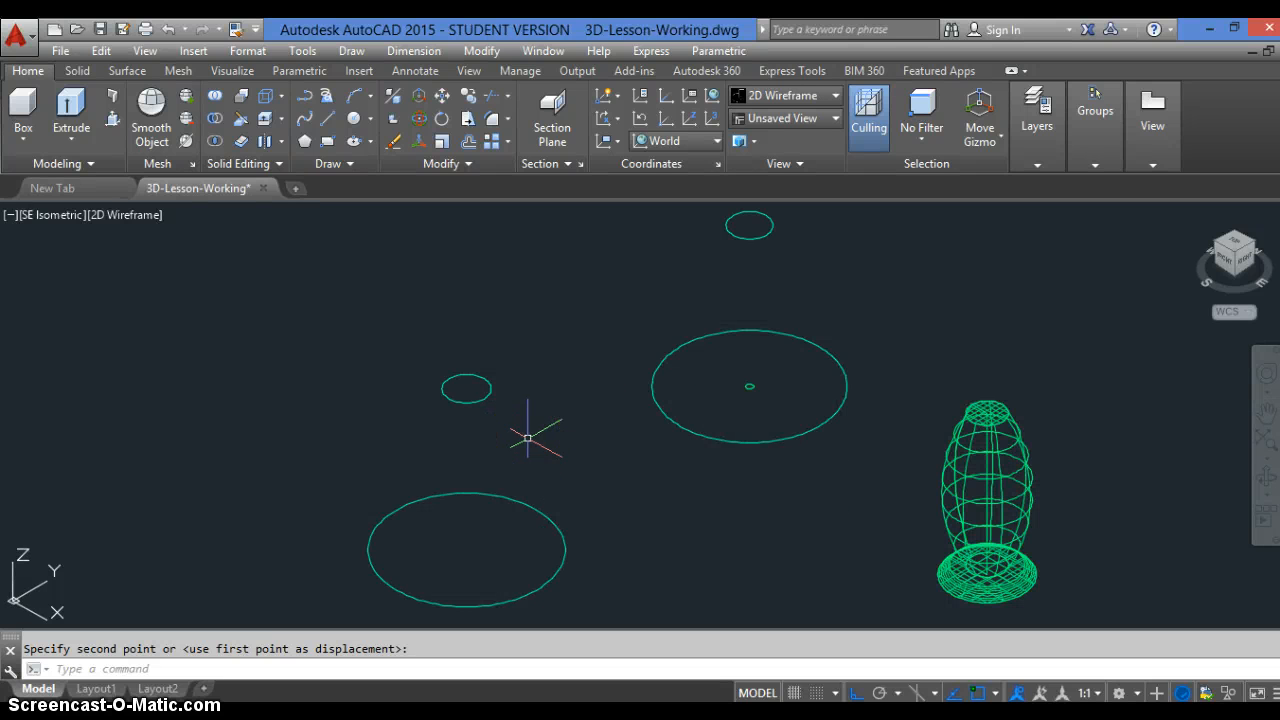
key(Return)
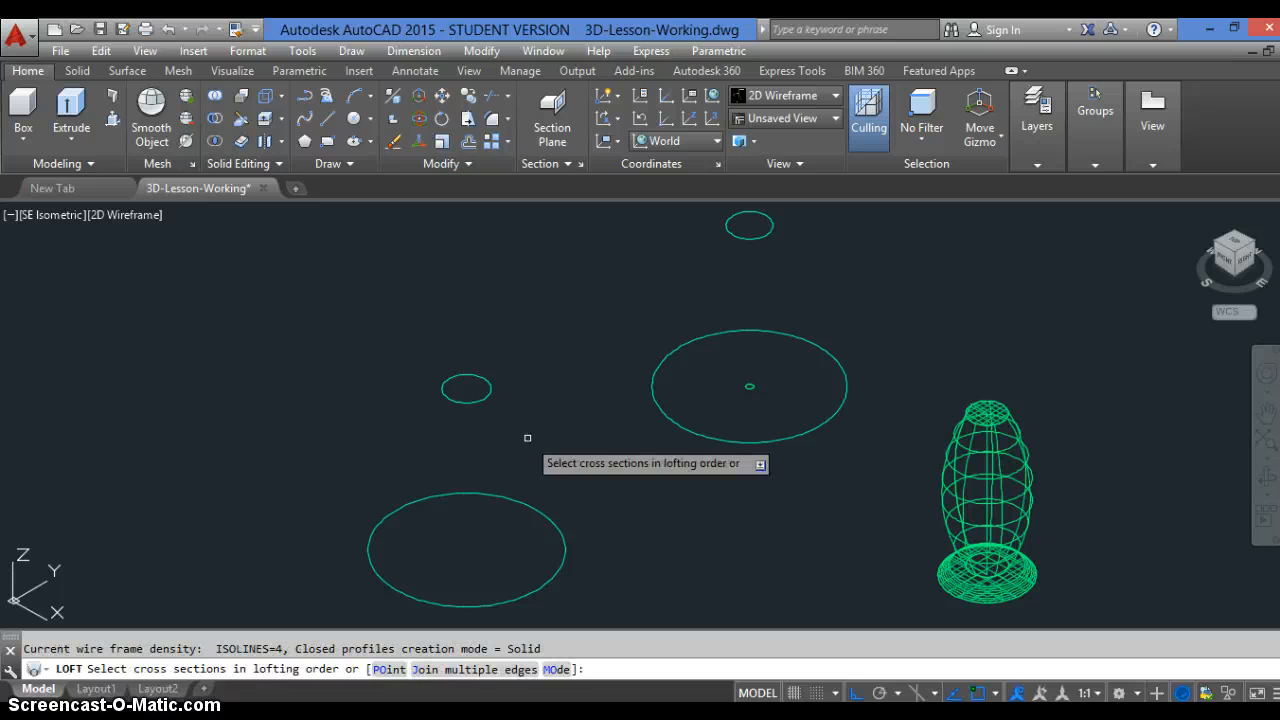
click(476, 491)
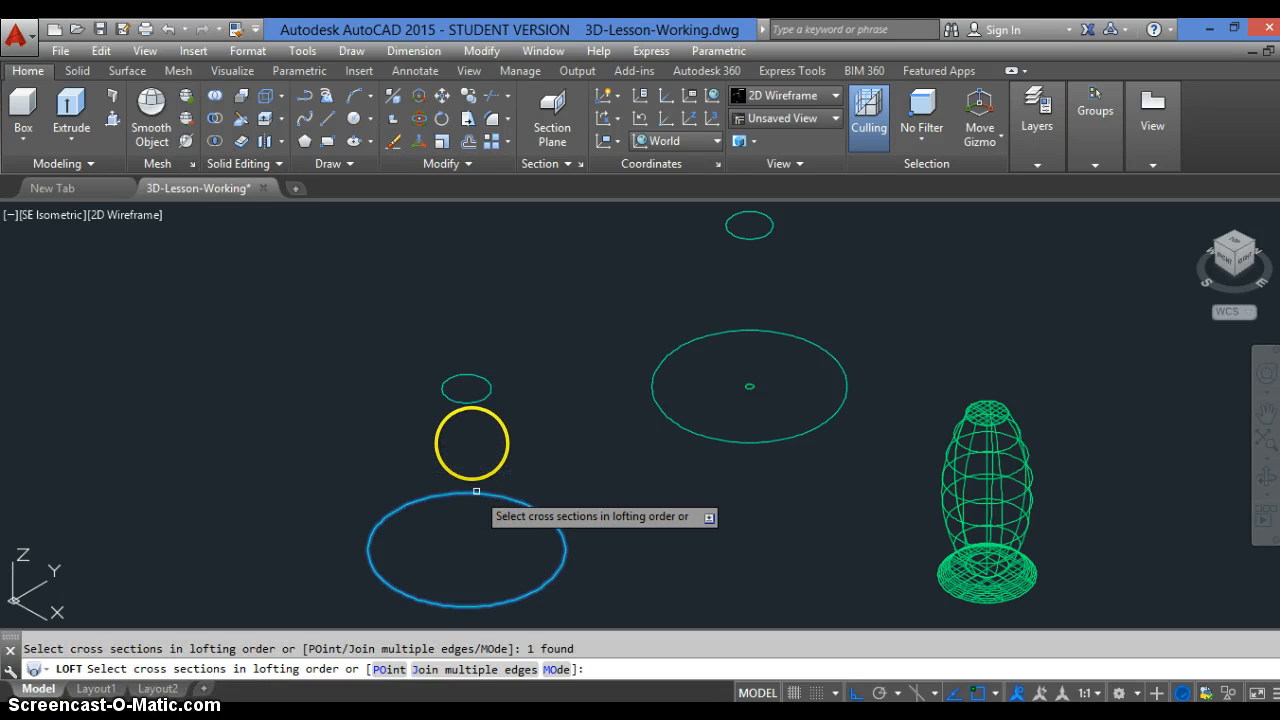
click(478, 400)
key(Return)
key(Down)
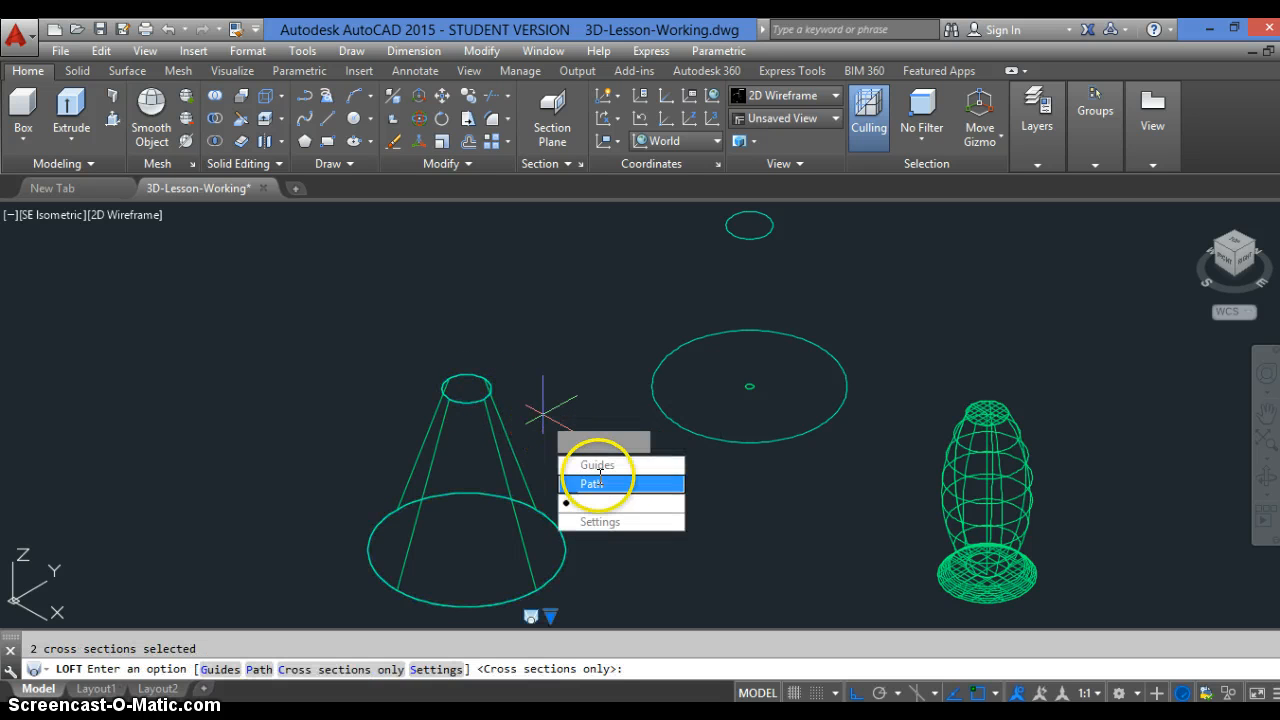
key(Return)
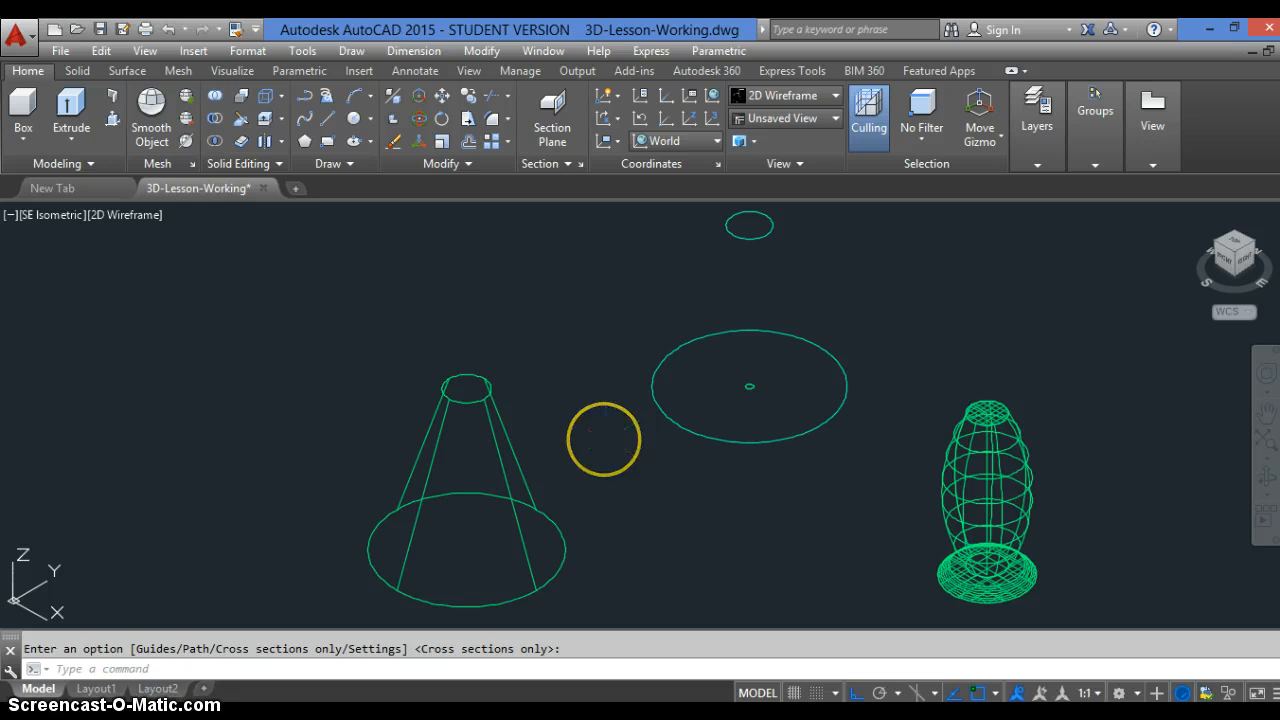
Loft the large circle around the small center circle to the circle above it, using cross sections only.
key(Return)
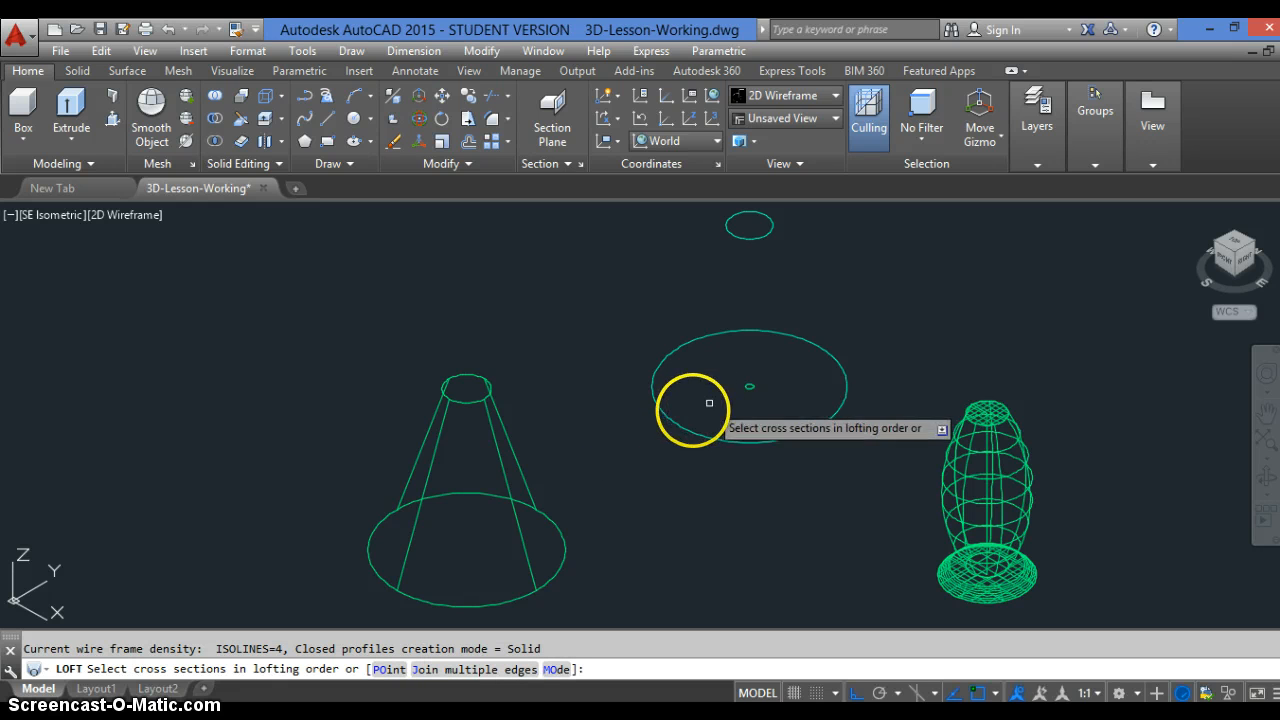
click(685, 428)
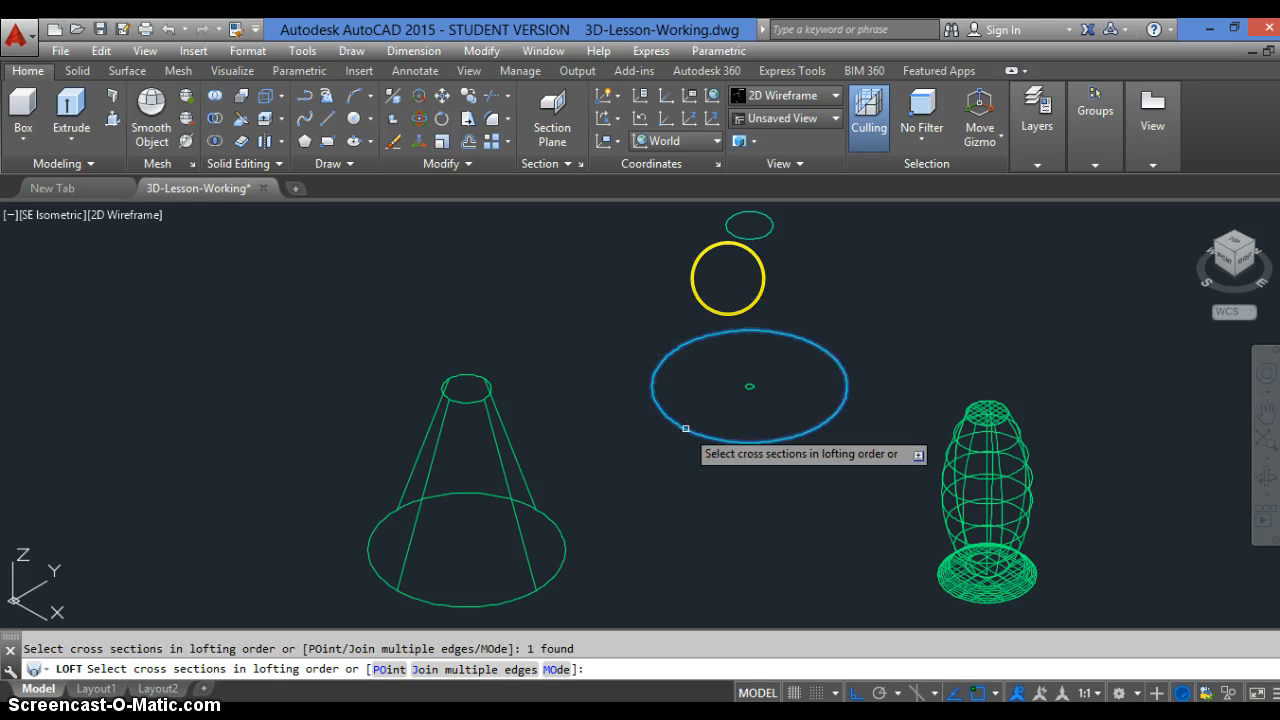
click(737, 234)
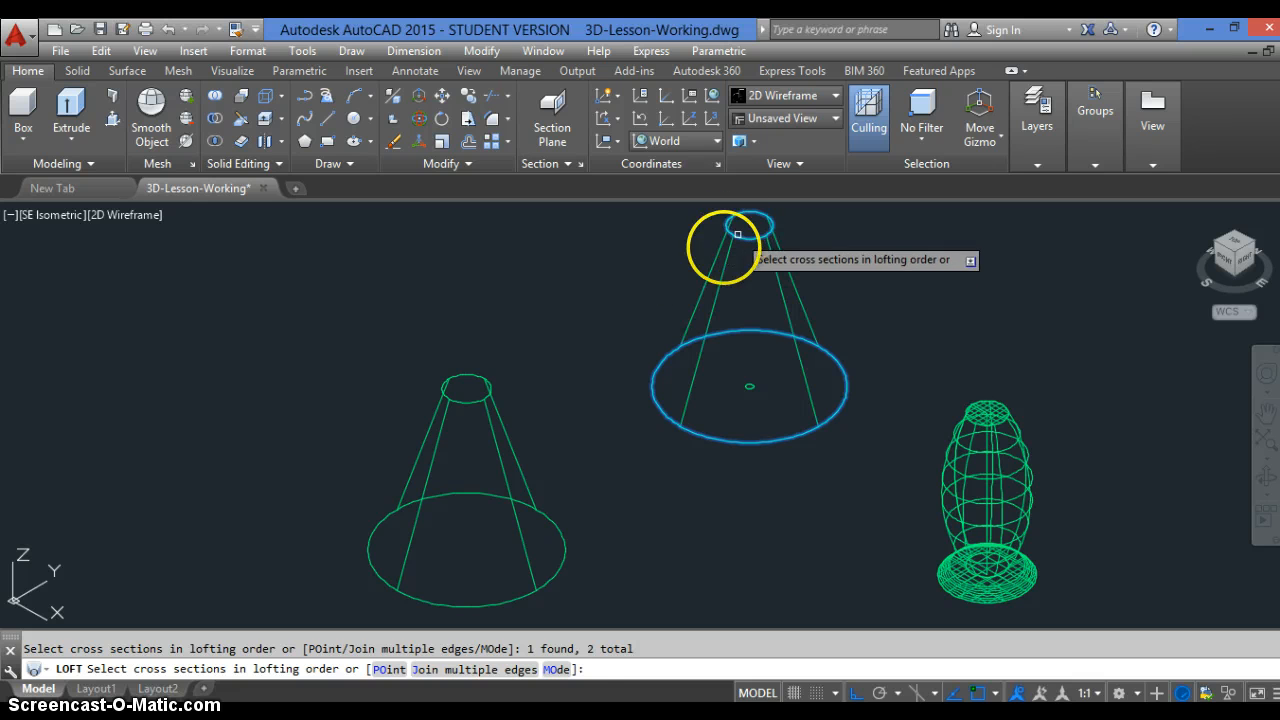
key(Return)
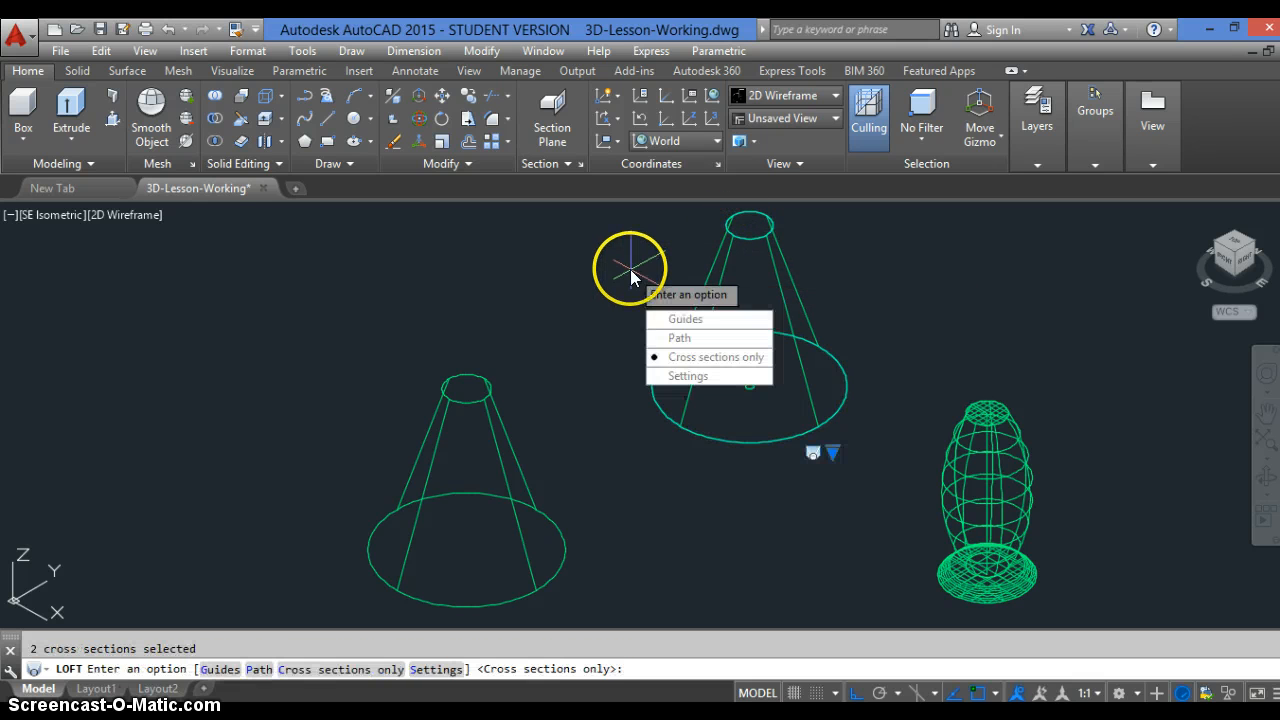
key(Return)
Move the first lofted cone from its top circle's center onto the top center of the other cone so they nest.
text(m)
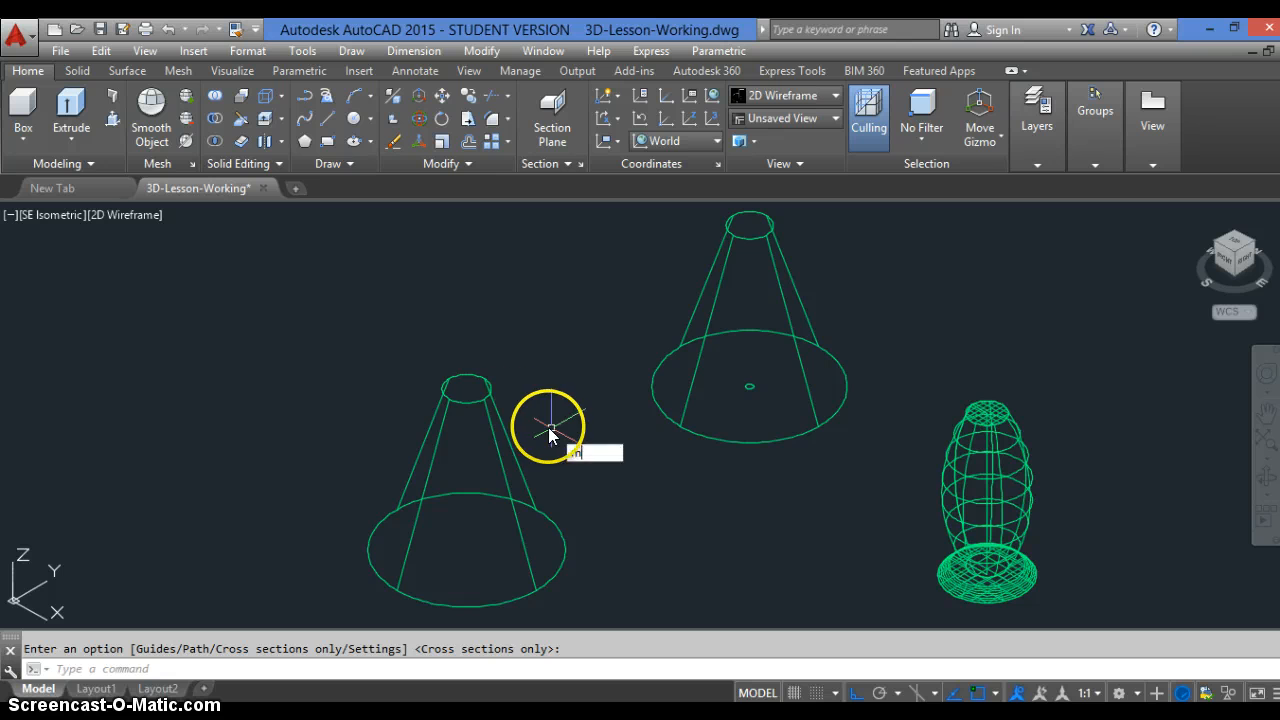
key(Return)
click(476, 398)
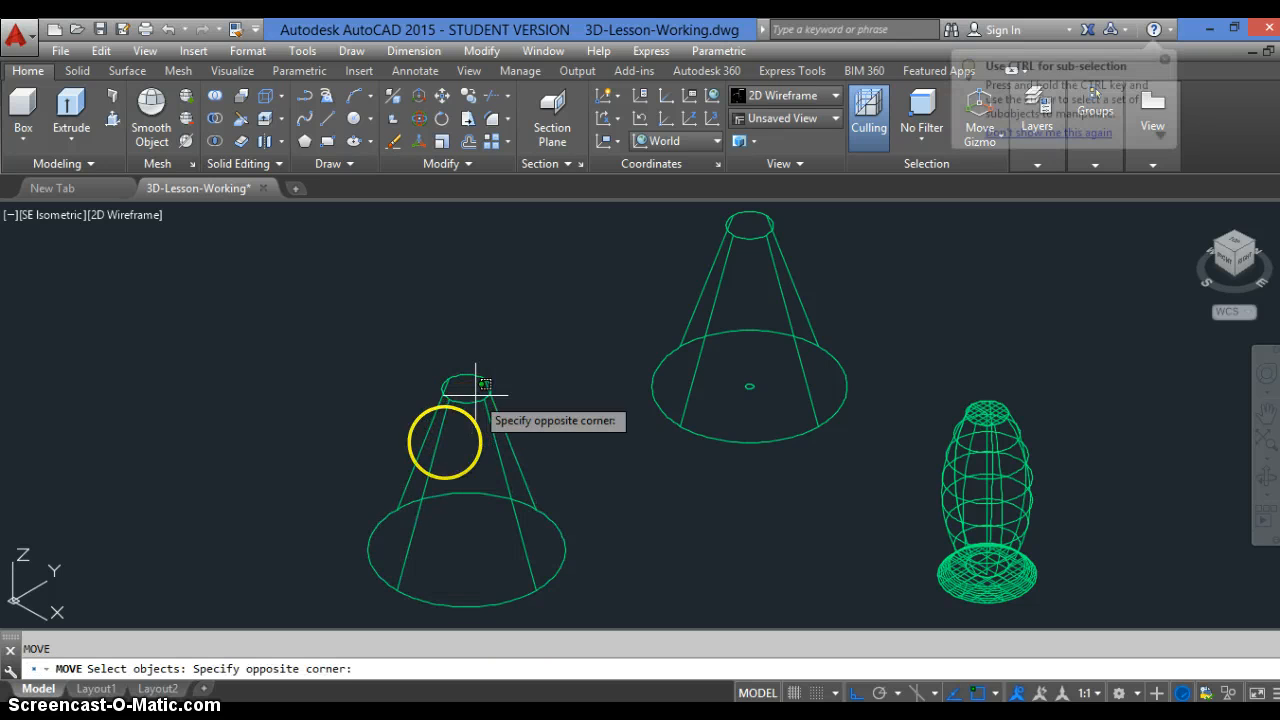
click(442, 437)
key(Return)
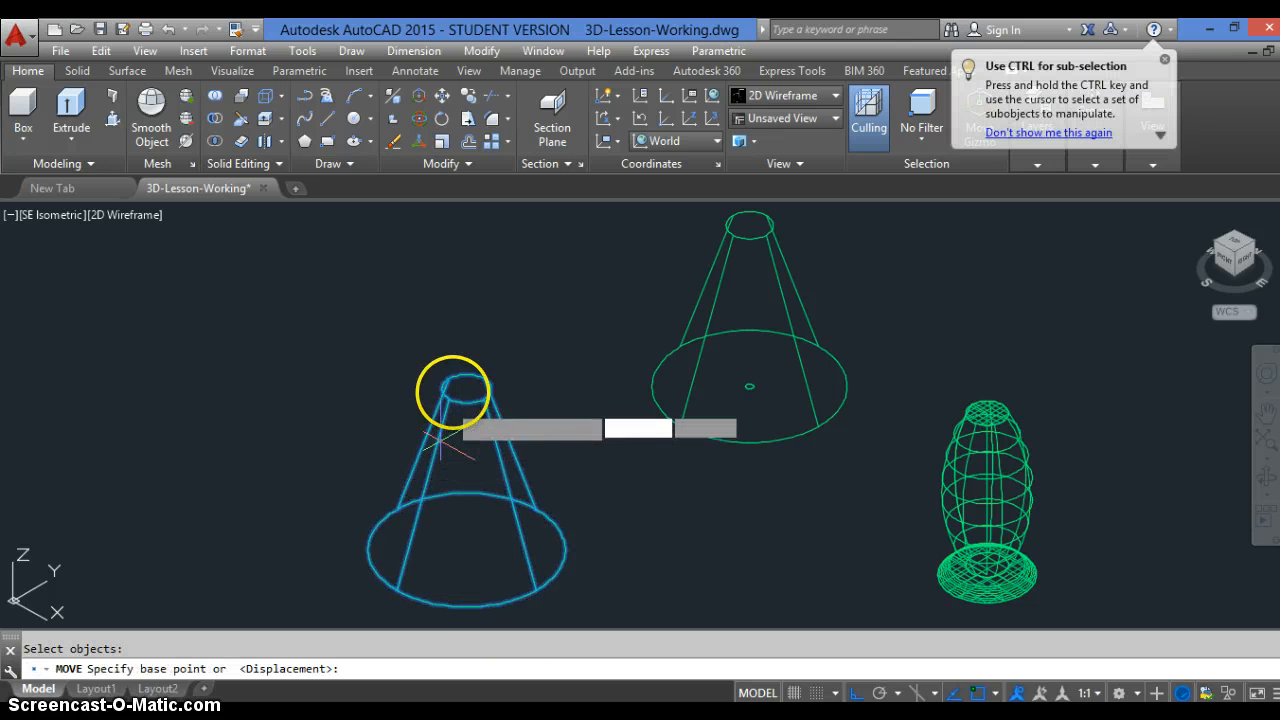
click(466, 388)
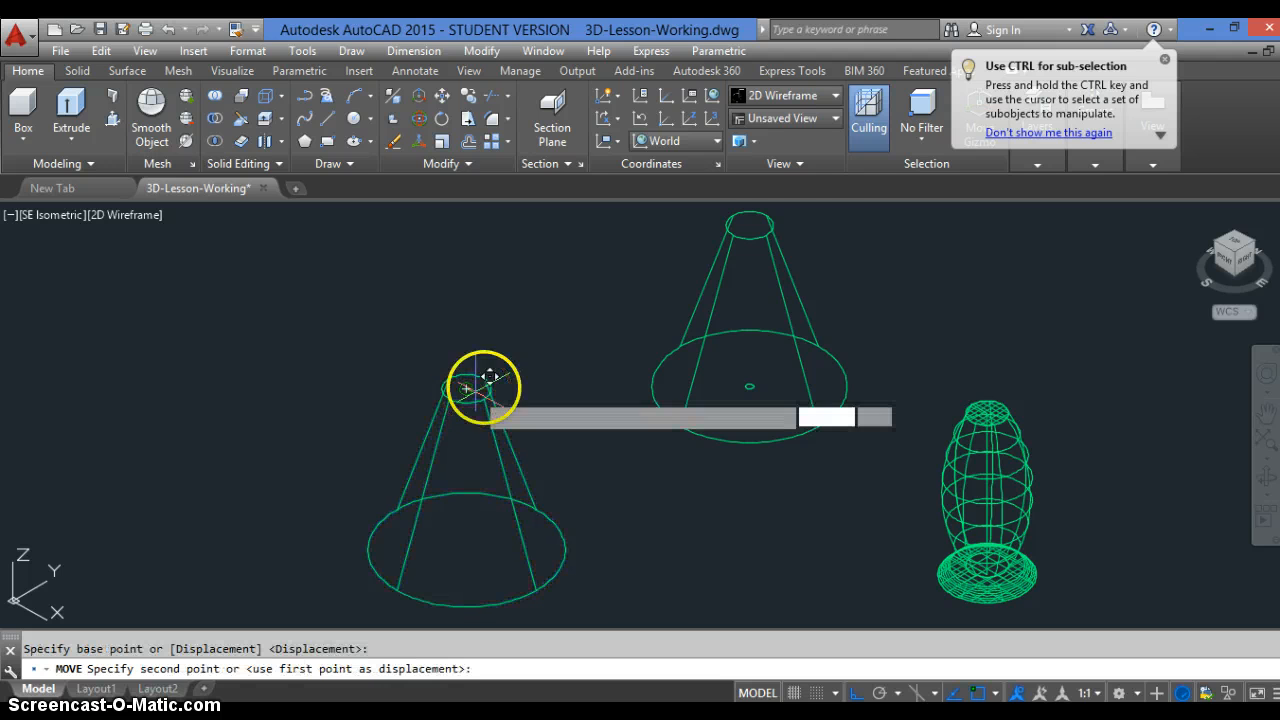
click(749, 222)
scroll(666, 346, down, 5)
scroll(681, 317, up, 3)
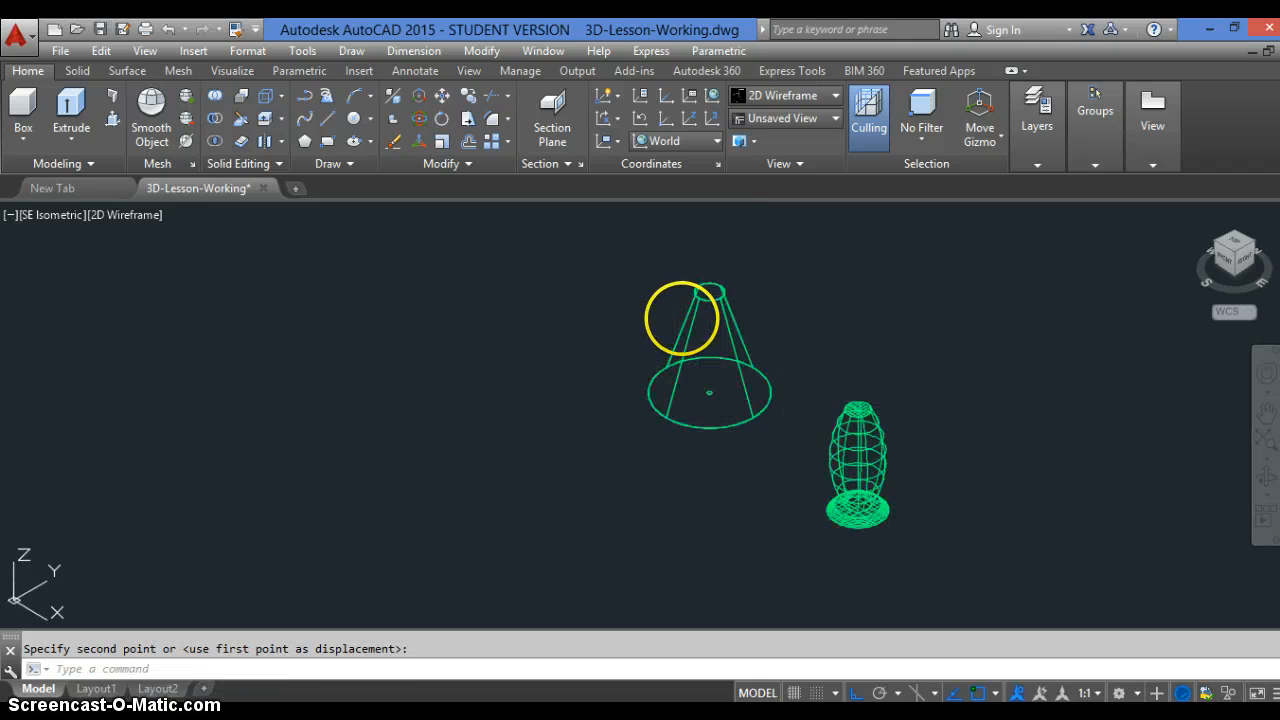
scroll(712, 265, up, 6)
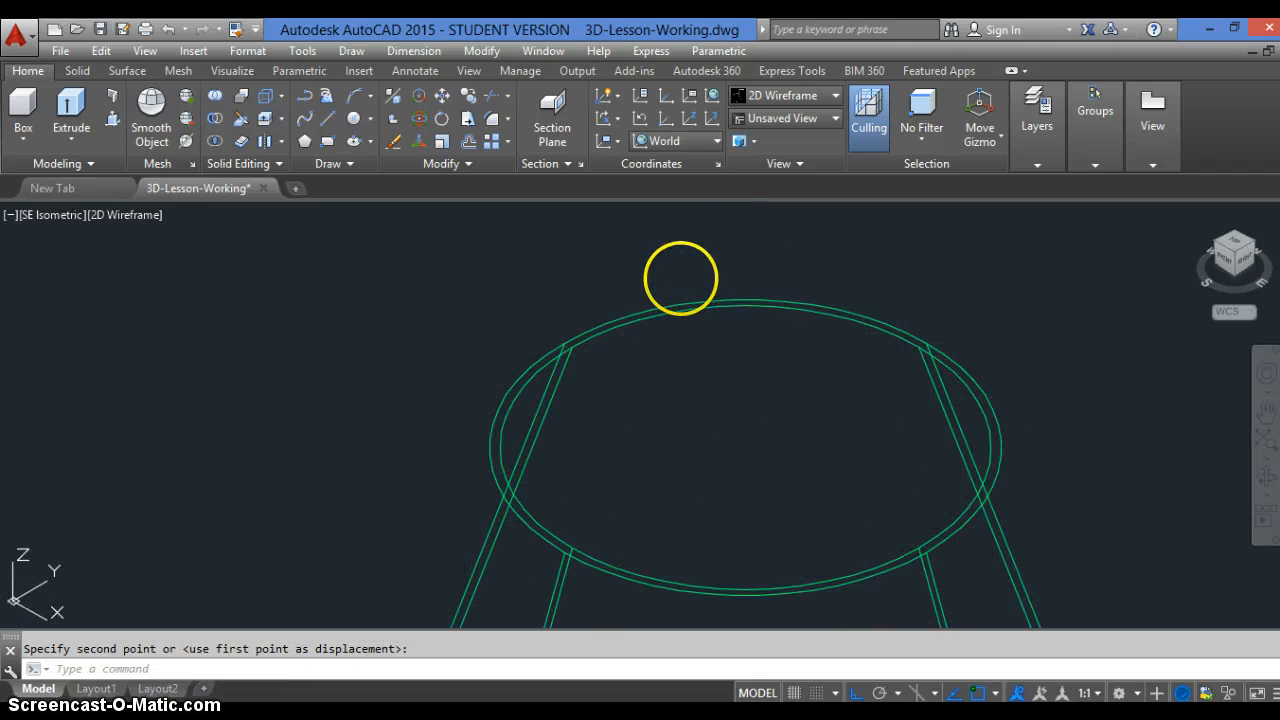